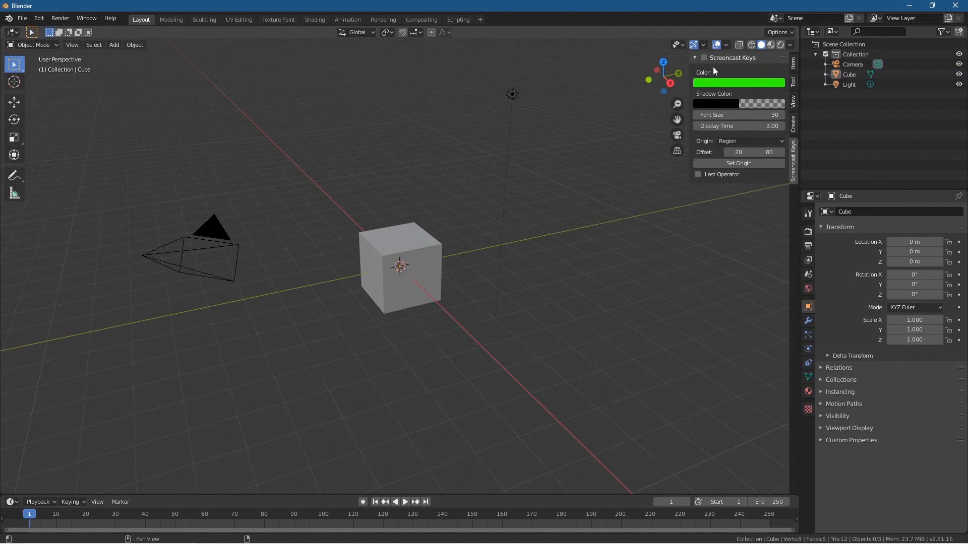
Step: Hide the viewport sidebar and delete the default cube and light from the scene
{"action": "key", "text": "n"}
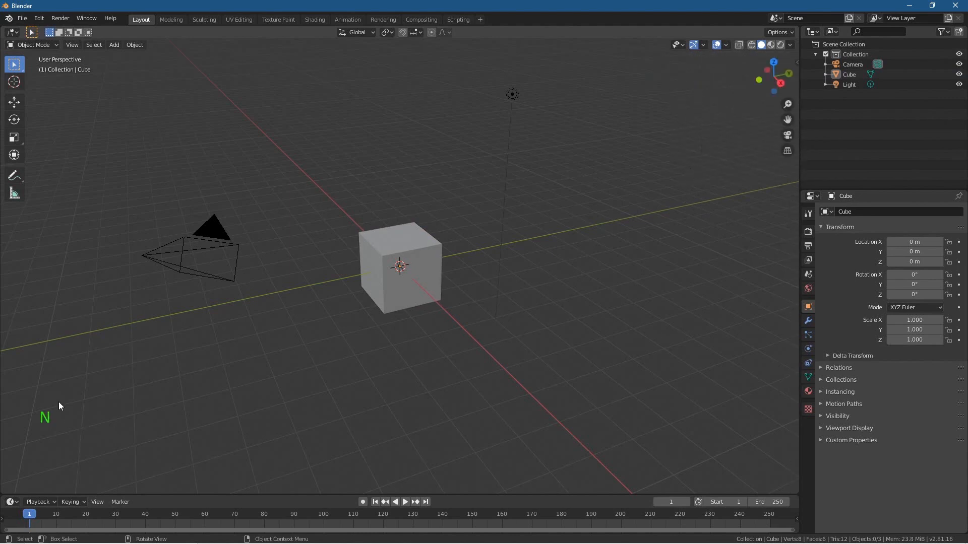
{"action": "middle_click_drag", "start_coordinate": [136, 433], "coordinate": [46, 387]}
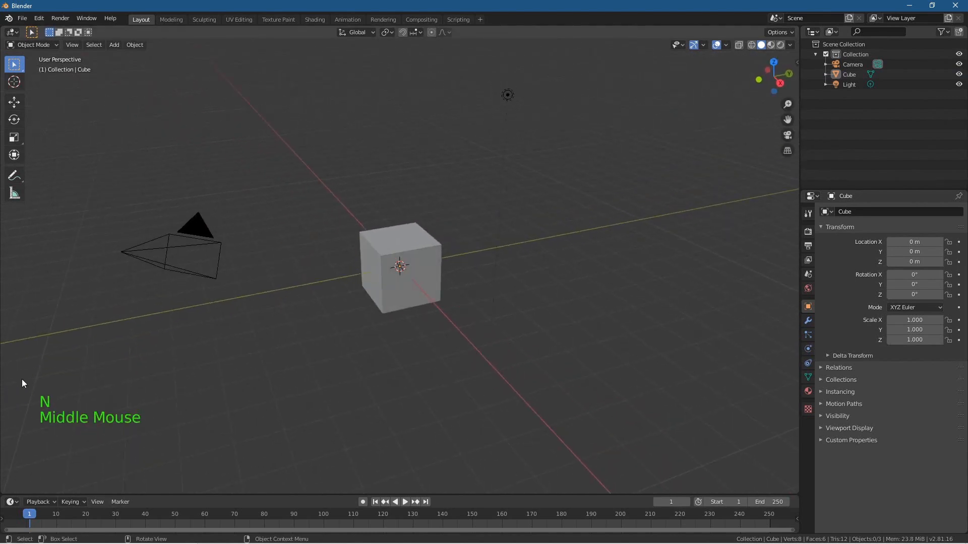
{"action": "middle_click_drag", "start_coordinate": [389, 344], "coordinate": [319, 278]}
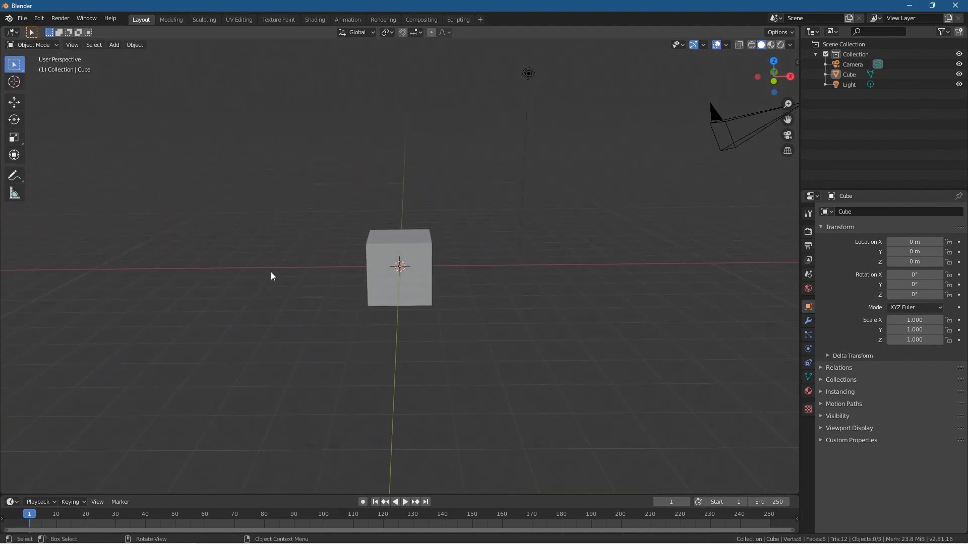
{"action": "left_click", "coordinate": [411, 253]}
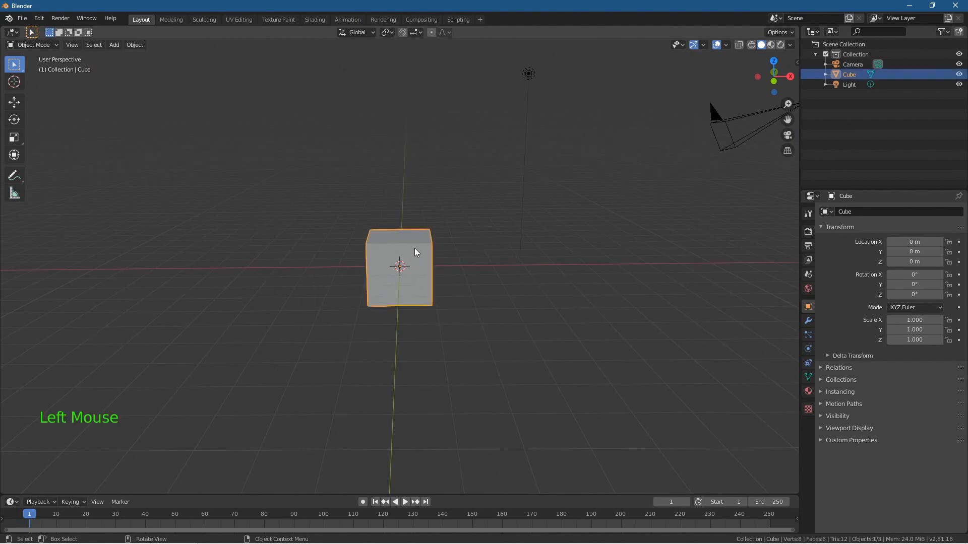
{"action": "key", "text": "Delete"}
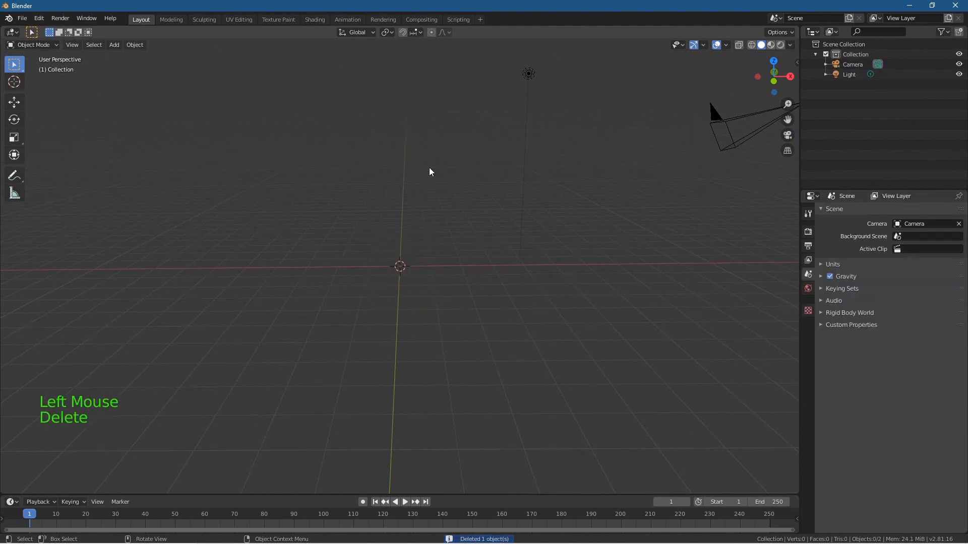
{"action": "left_click", "coordinate": [528, 74]}
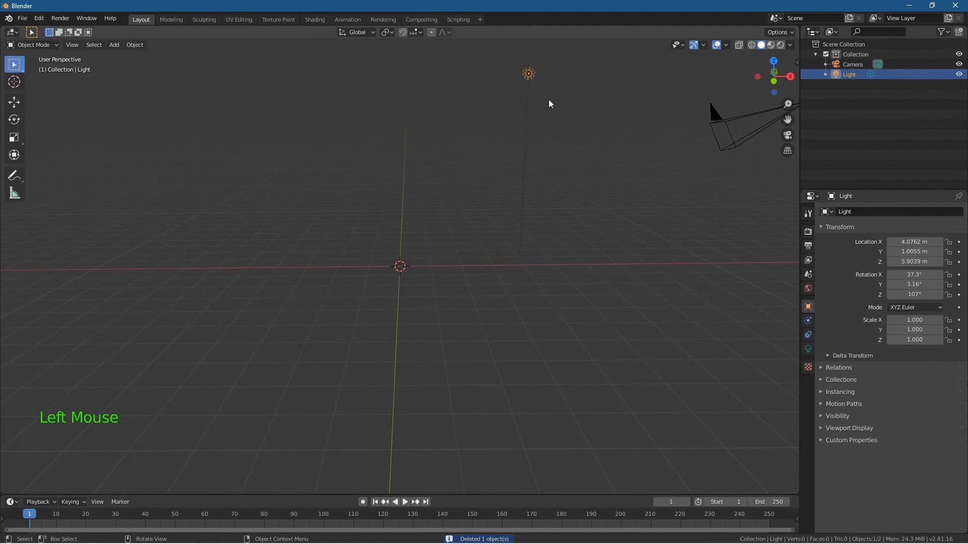
{"action": "key", "text": "Delete"}
Step: Save the project as "cloth - 01" in the Blender 2.81 Cloth Simulation Tutorial folder
{"action": "left_click", "coordinate": [22, 19]}
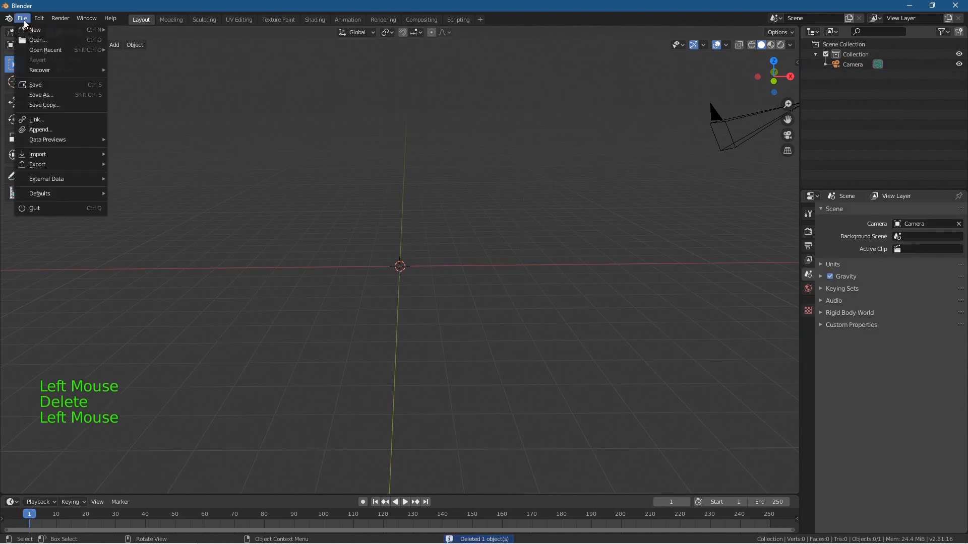
{"action": "left_click", "coordinate": [30, 84]}
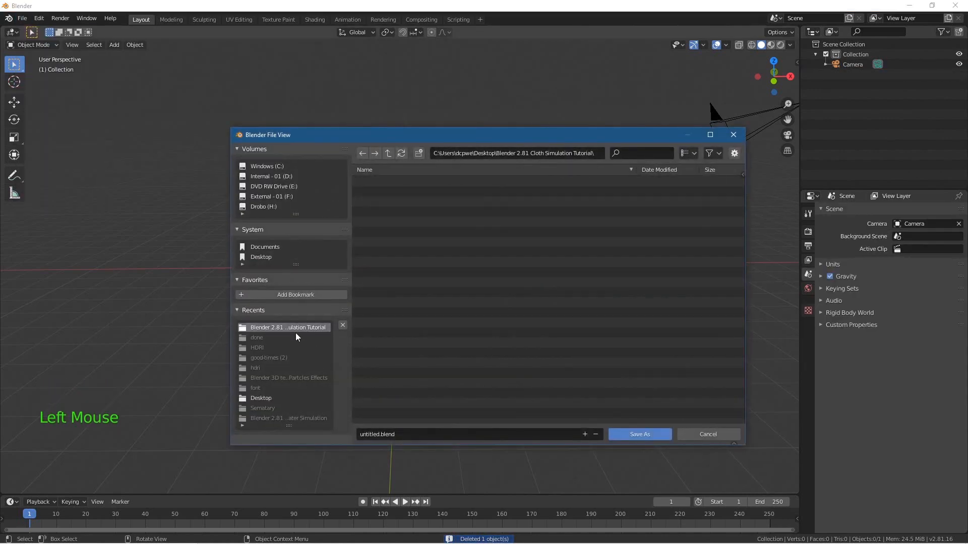
{"action": "left_click", "coordinate": [456, 435]}
{"action": "type", "text": "cloth - 01"}
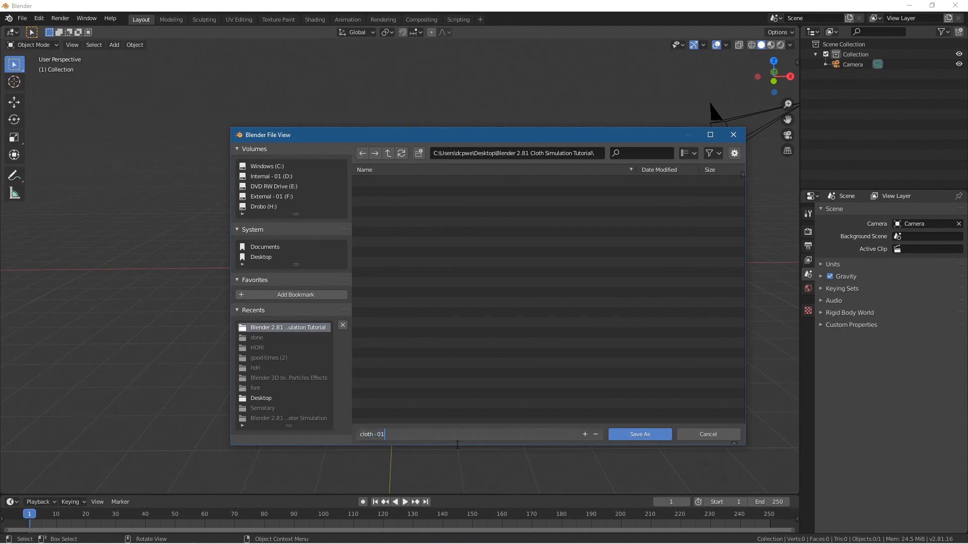
{"action": "key", "text": "Return"}
{"action": "left_click", "coordinate": [640, 434]}
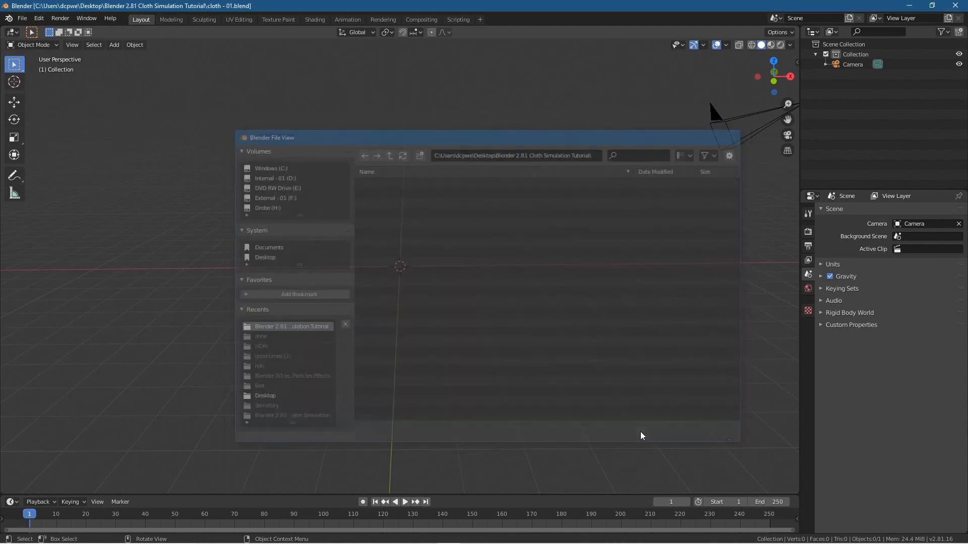
Step: Search the add-ons for "image" to check Import Images as Planes, save the preferences and close them
{"action": "left_click", "coordinate": [37, 19]}
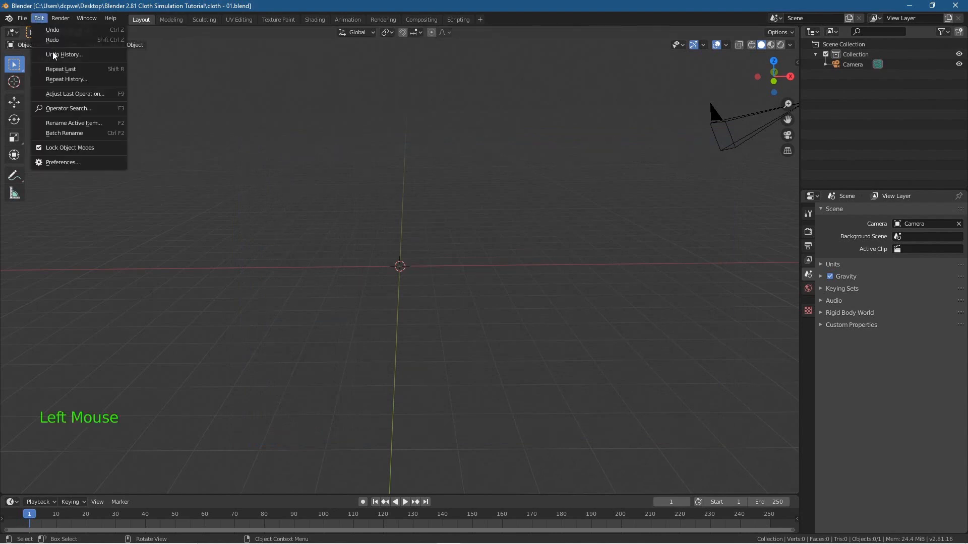
{"action": "left_click", "coordinate": [61, 161]}
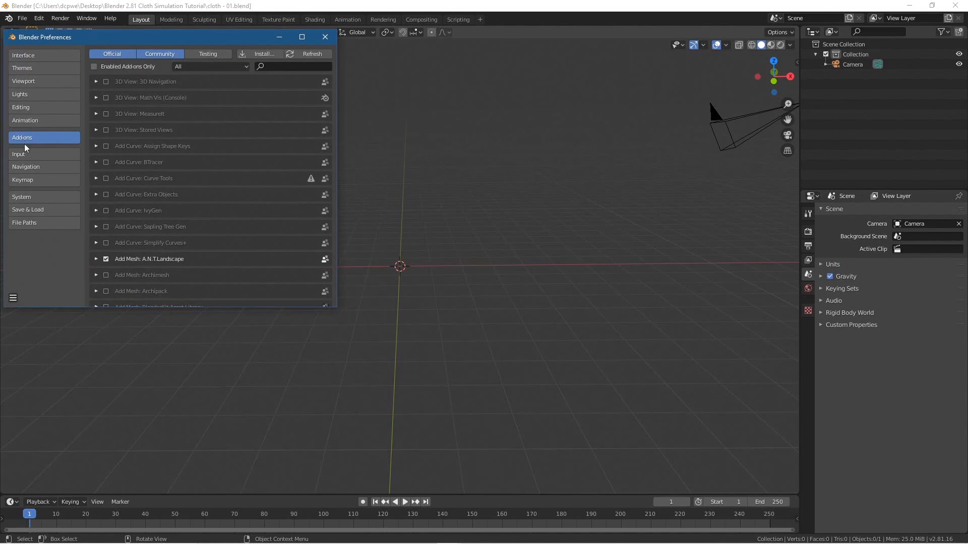
{"action": "left_click", "coordinate": [285, 65]}
{"action": "type", "text": "image"}
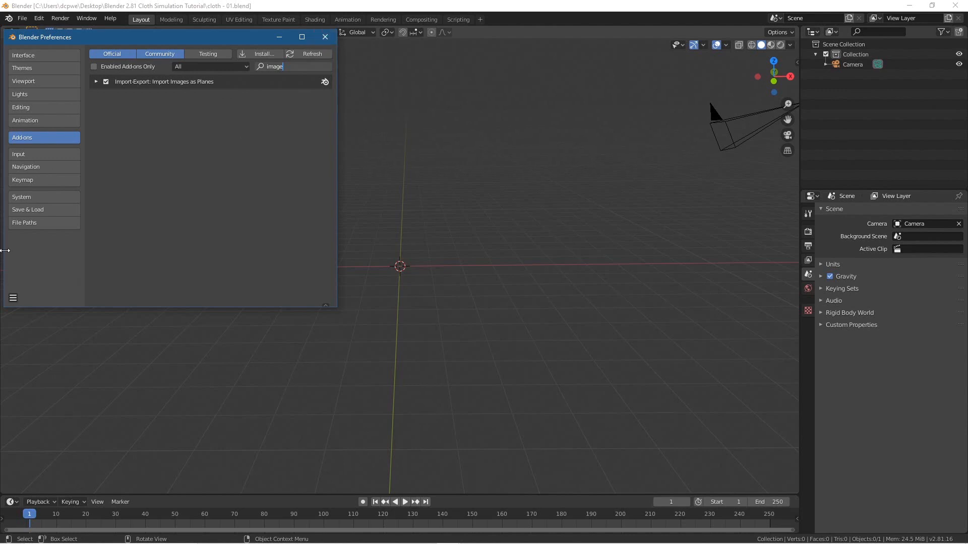
{"action": "left_click", "coordinate": [13, 298]}
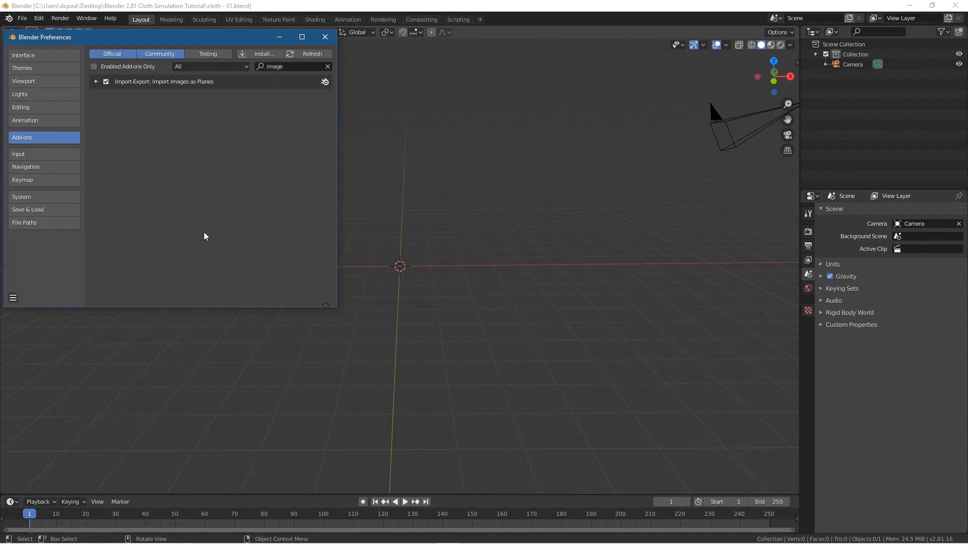
{"action": "left_click", "coordinate": [13, 298]}
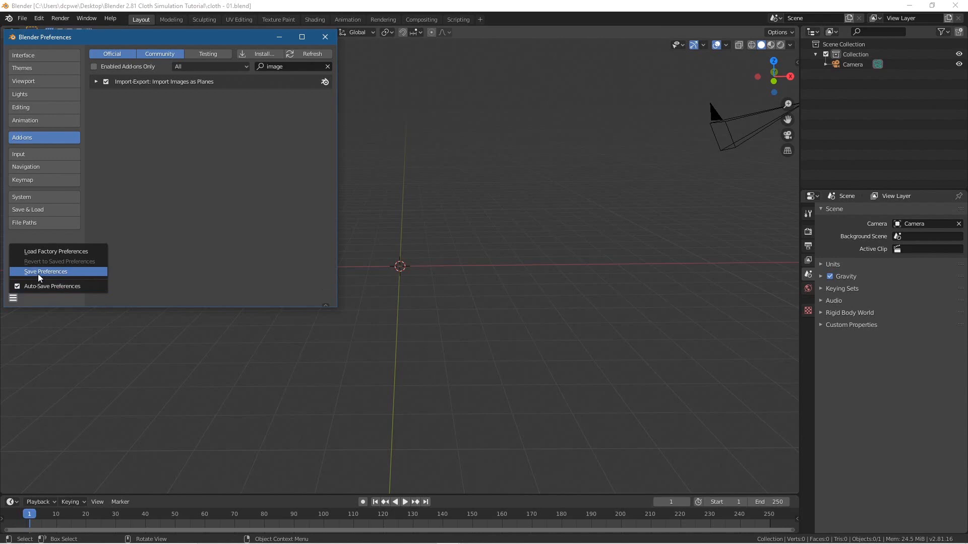
{"action": "left_click", "coordinate": [46, 272]}
{"action": "left_click", "coordinate": [325, 37]}
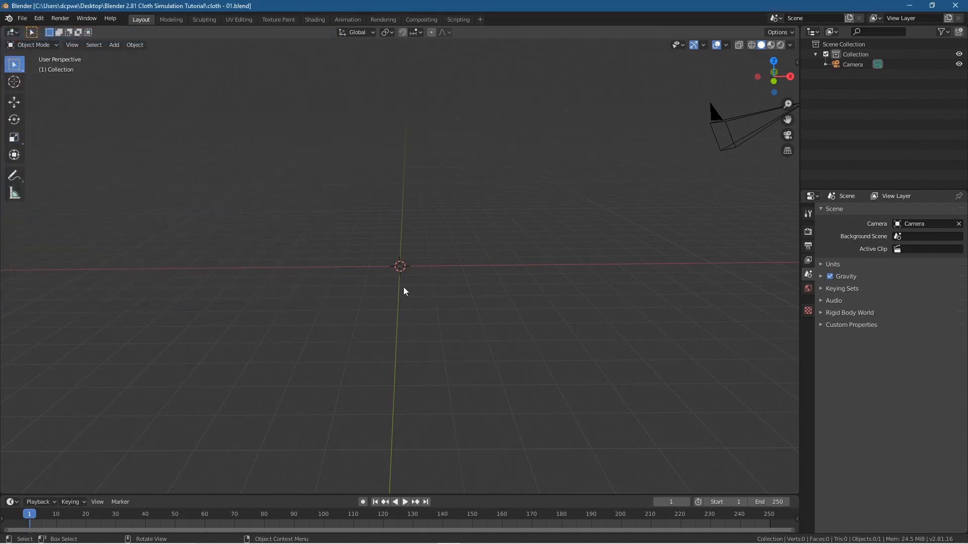
Step: Activate the Move tool, add a text object at the world origin and view it from the top
{"action": "key", "text": "shift+a"}
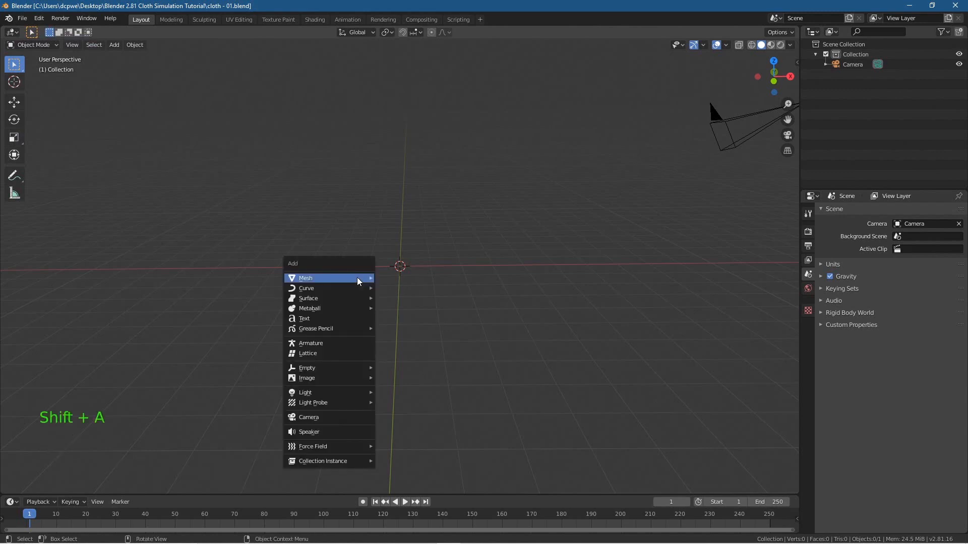
{"action": "left_click", "coordinate": [16, 102]}
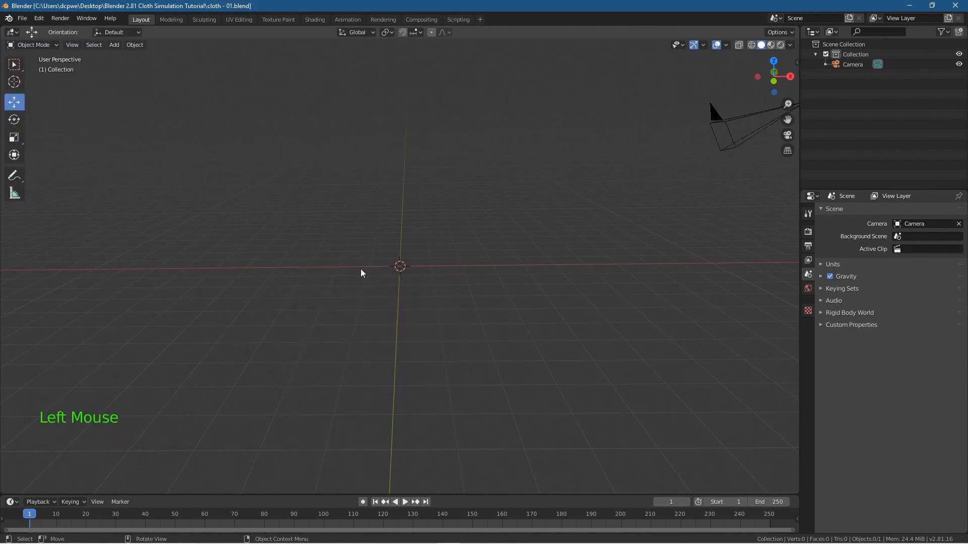
{"action": "key", "text": "shift+a"}
{"action": "mouse_move", "coordinate": [345, 278]}
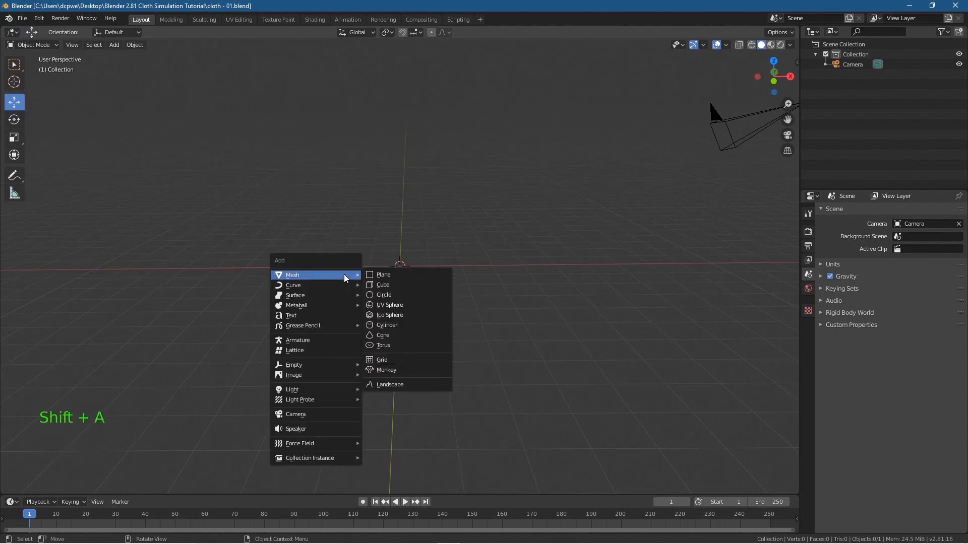
{"action": "left_click", "coordinate": [333, 316]}
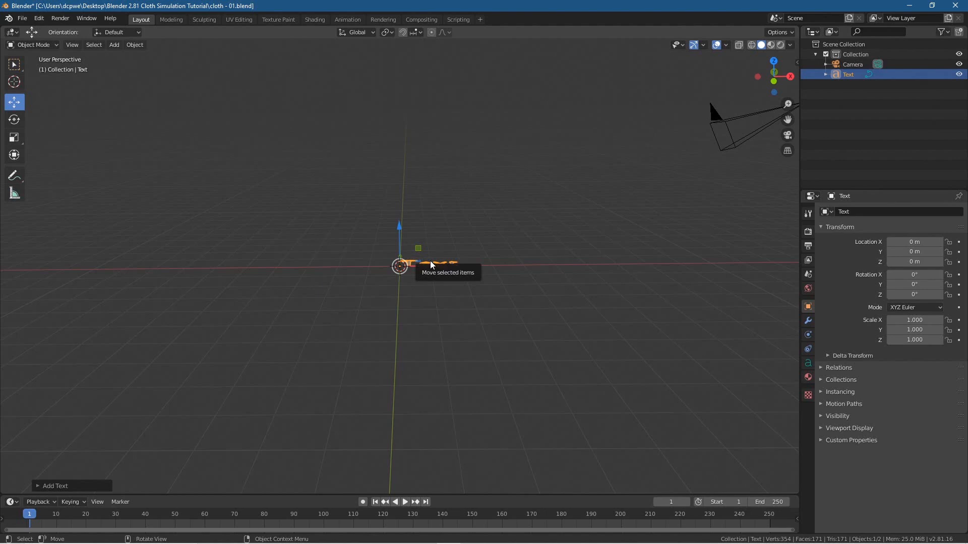
{"action": "key", "text": "KP_7"}
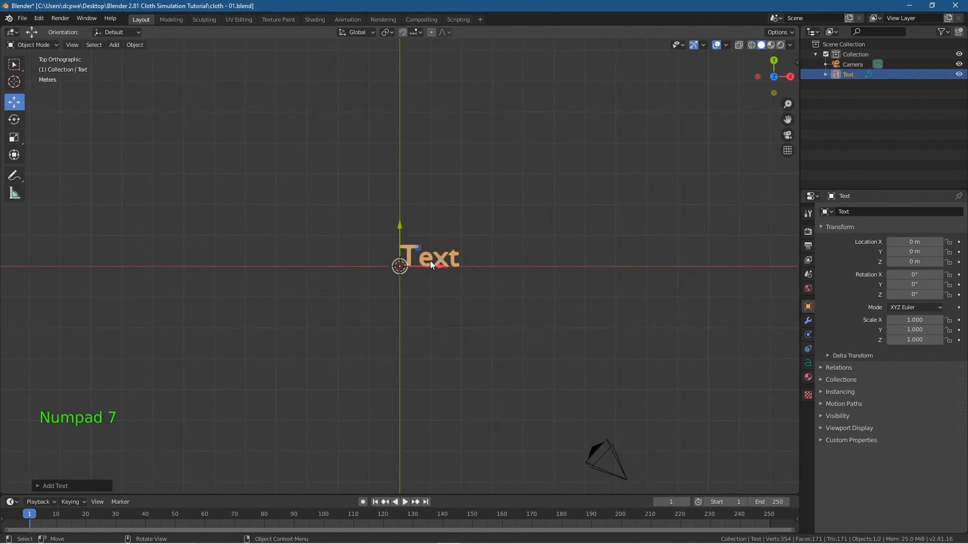
{"action": "scroll", "coordinate": [431, 261], "scroll_direction": "up", "scroll_amount": 7}
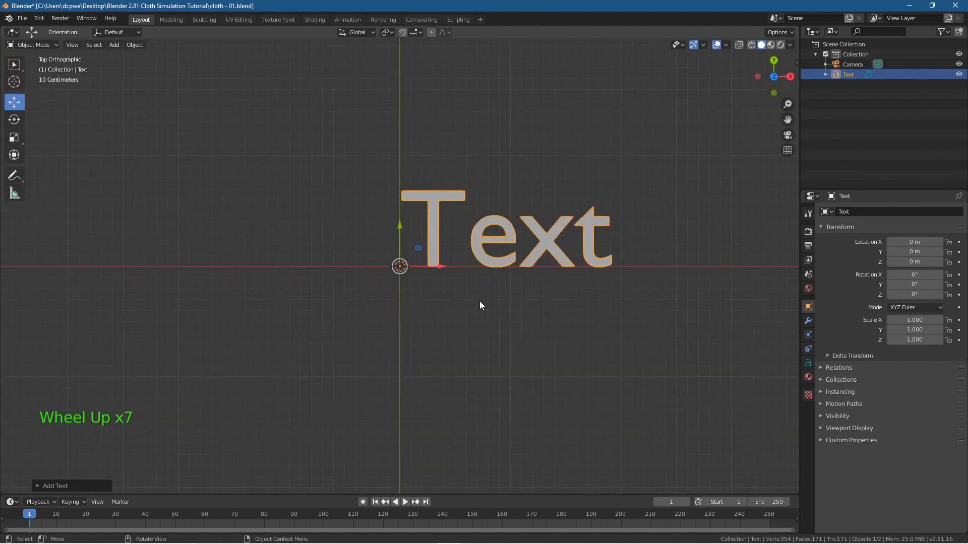
{"action": "middle_click_drag", "start_coordinate": [545, 305], "coordinate": [425, 319], "text": "shift"}
{"action": "middle_click_drag", "start_coordinate": [407, 259], "coordinate": [361, 267], "text": "shift"}
Step: Replace the text object's content with "SHOWCASE" and return to Object Mode
{"action": "key", "text": "Tab"}
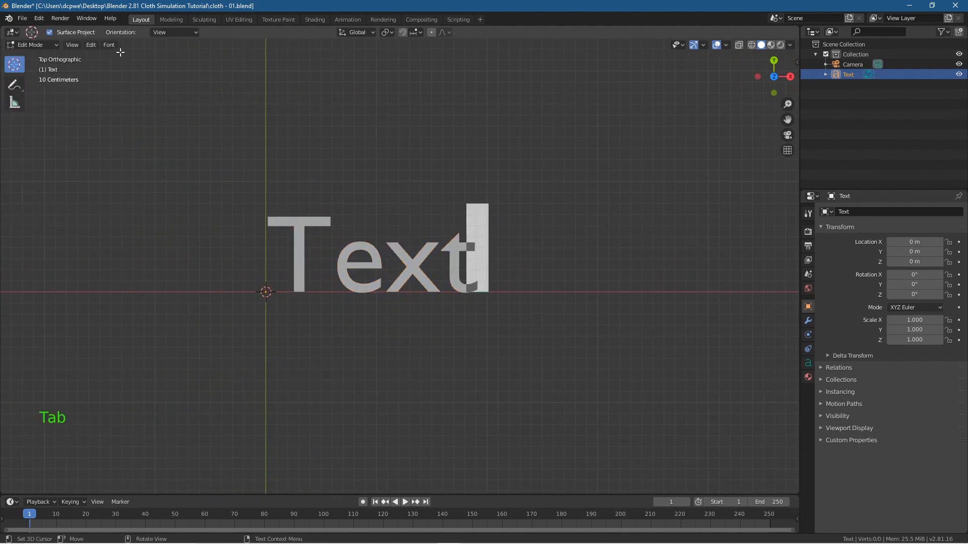
{"action": "left_click", "coordinate": [34, 45]}
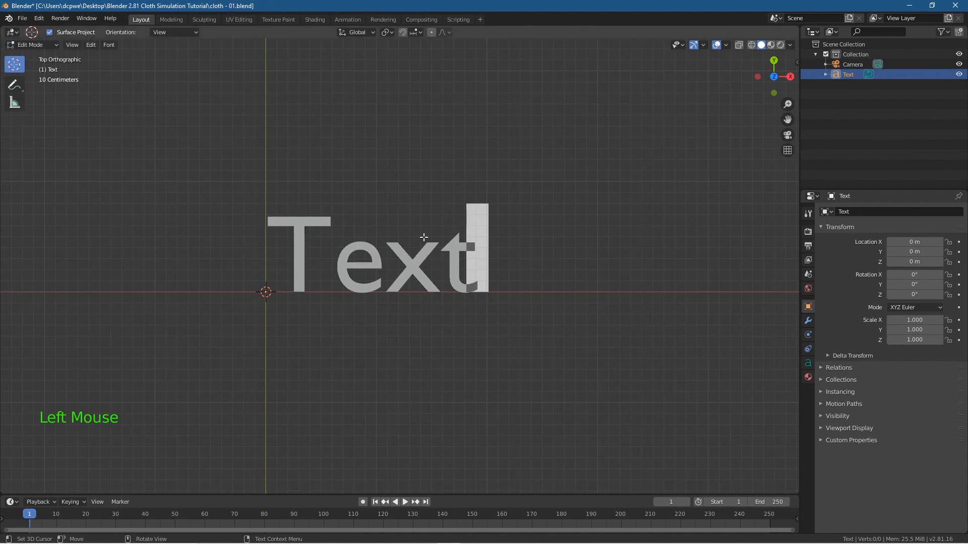
{"action": "key", "text": "BackSpace"}
{"action": "key", "text": "BackSpace"}
{"action": "key", "text": "BackSpace"}
{"action": "key", "text": "BackSpace"}
{"action": "key", "text": "BackSpace"}
{"action": "key", "text": "BackSpace"}
{"action": "key", "text": "shift"}
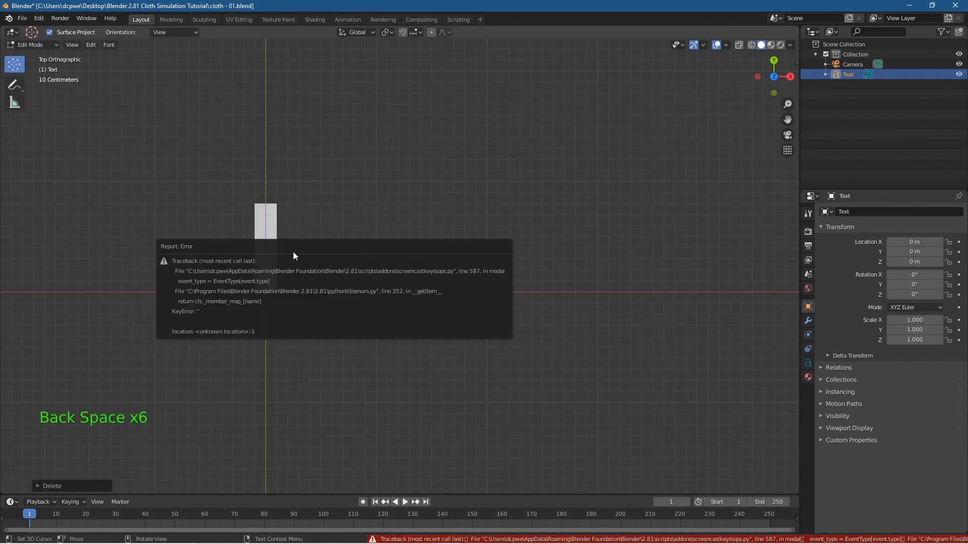
{"action": "type", "text": "SHOW"}
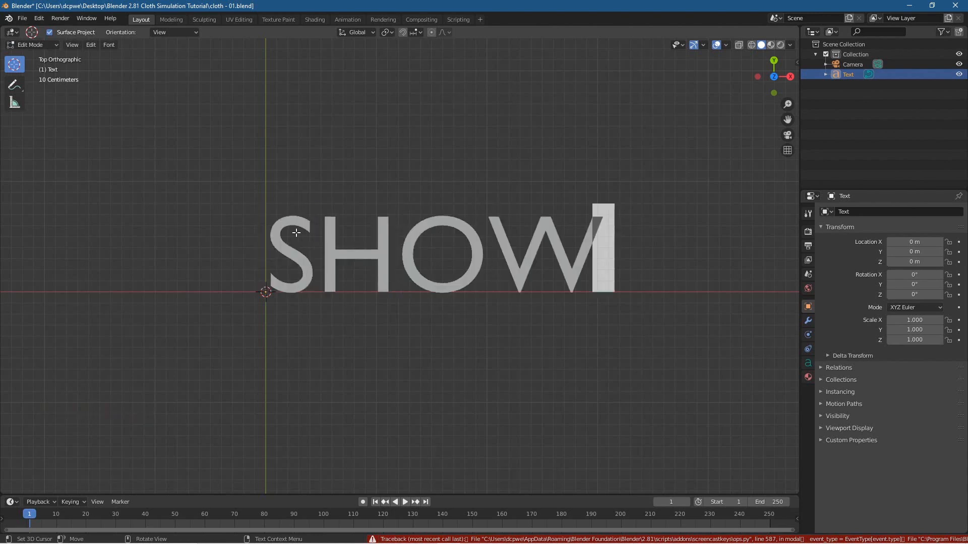
{"action": "type", "text": "CAE"}
{"action": "key", "text": "BackSpace"}
{"action": "type", "text": "S"}
{"action": "type", "text": "E"}
{"action": "middle_click_drag", "start_coordinate": [522, 338], "coordinate": [371, 333], "text": "shift"}
{"action": "key", "text": "Tab"}
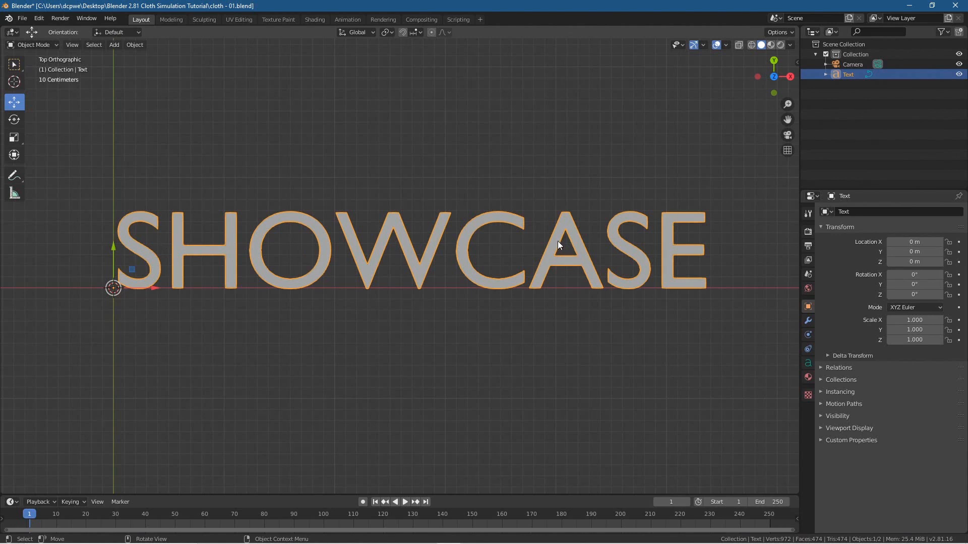
Step: Set both the horizontal and vertical alignment of the SHOWCASE text to Center
{"action": "left_click", "coordinate": [809, 363]}
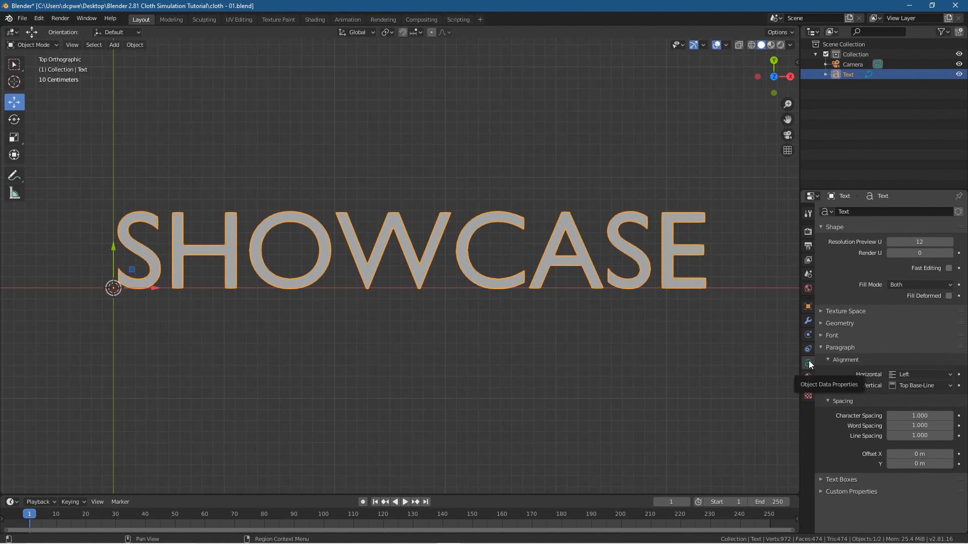
{"action": "left_click", "coordinate": [916, 374]}
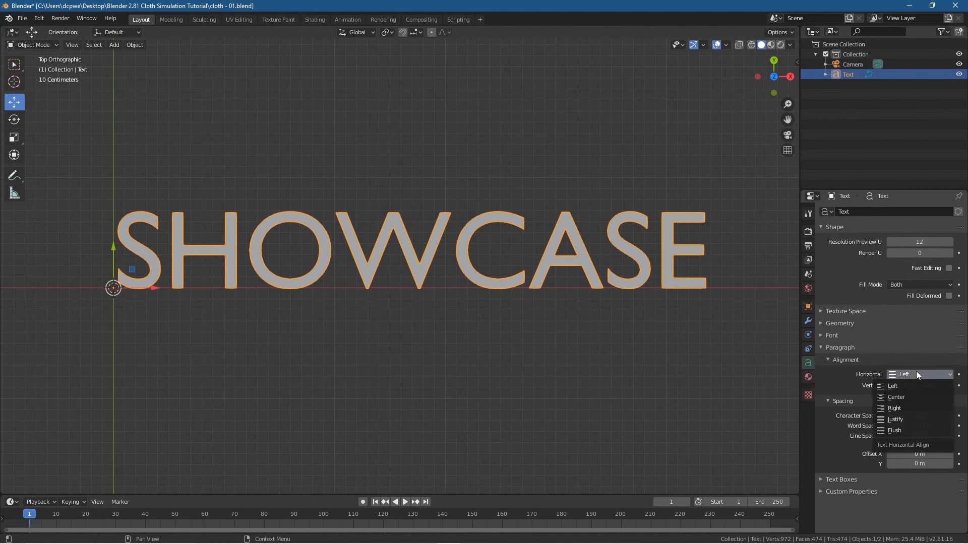
{"action": "left_click", "coordinate": [911, 375]}
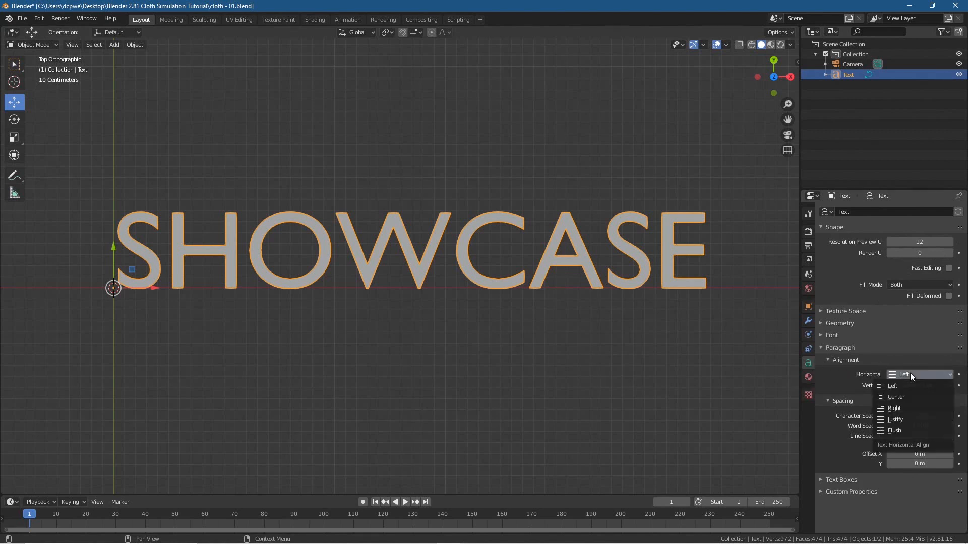
{"action": "left_click", "coordinate": [902, 398]}
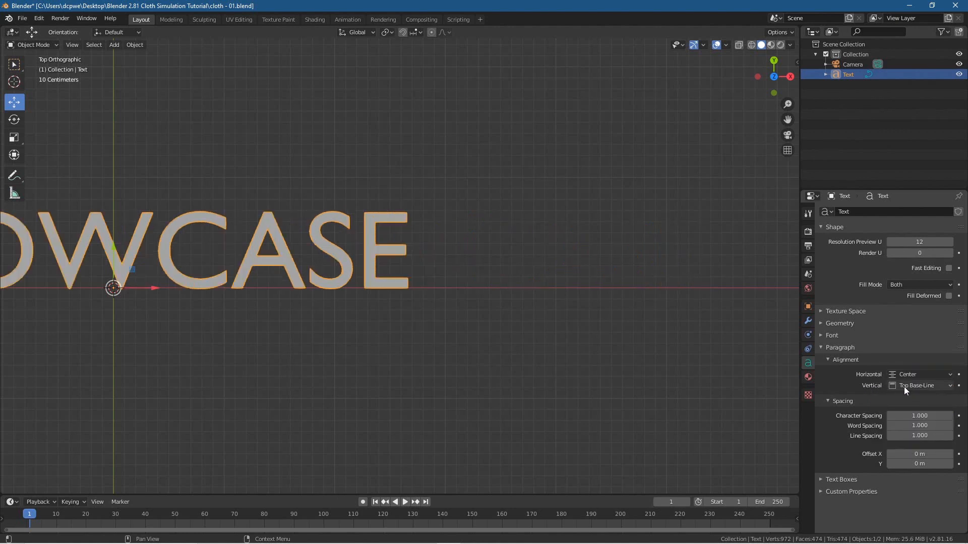
{"action": "left_click", "coordinate": [904, 386]}
{"action": "left_click", "coordinate": [904, 419]}
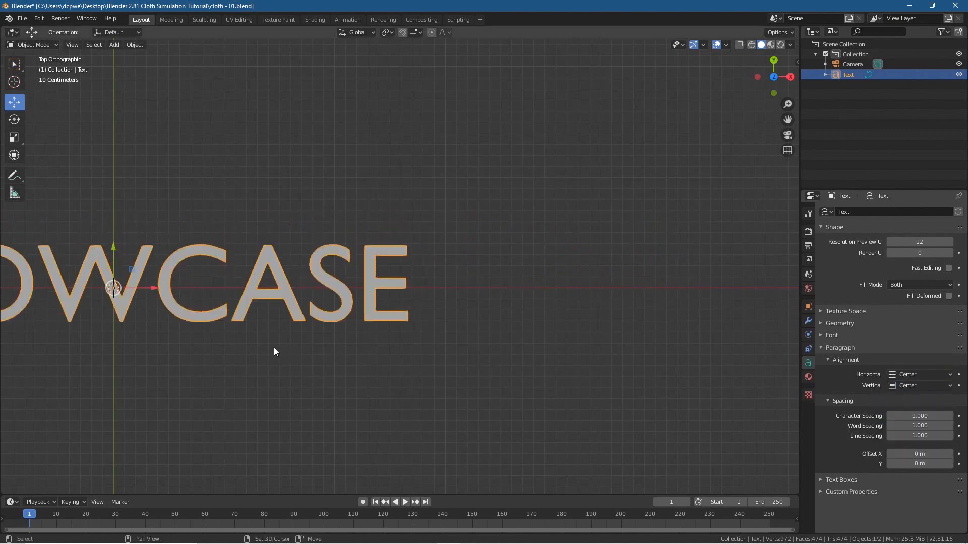
{"action": "middle_click_drag", "start_coordinate": [274, 347], "coordinate": [555, 316], "text": "shift"}
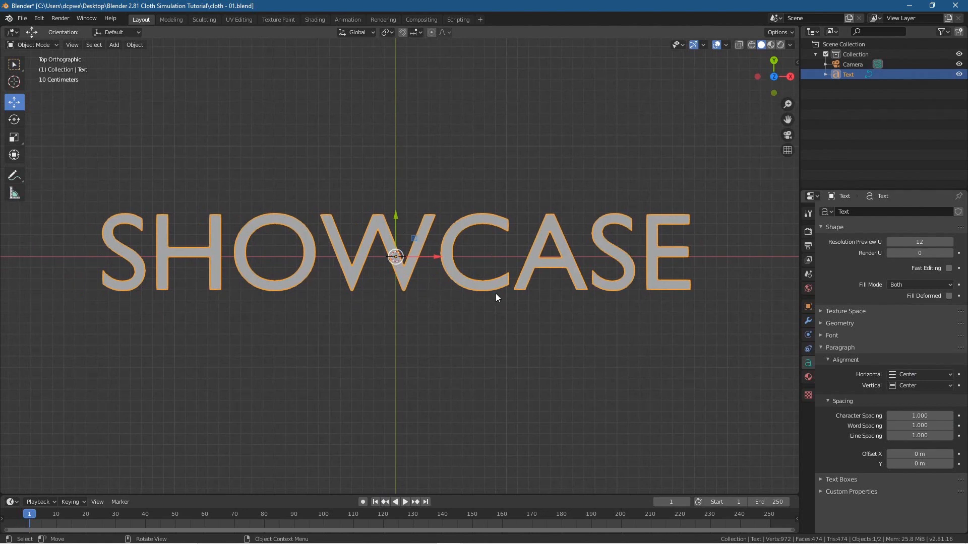
{"action": "left_click", "coordinate": [836, 334]}
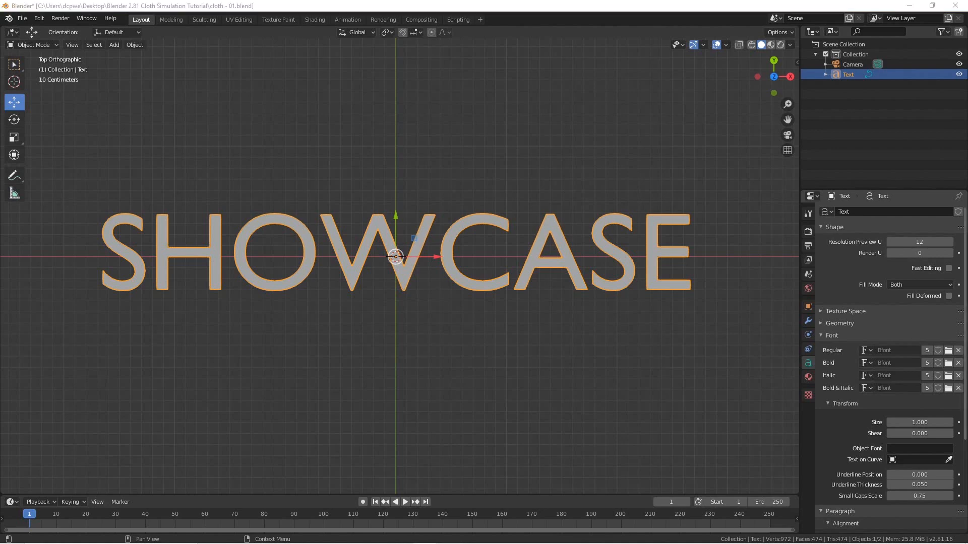
{"action": "key", "text": "super"}
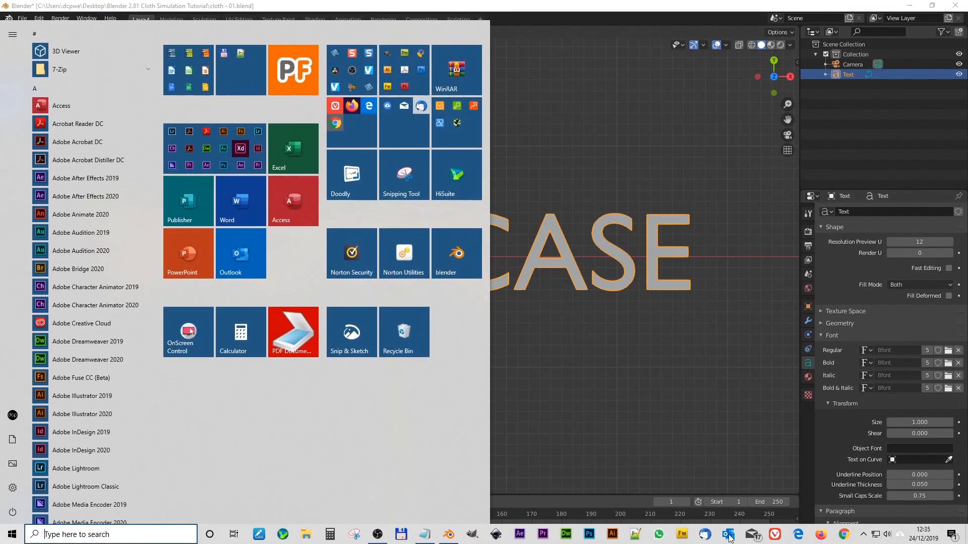
{"action": "left_click", "coordinate": [843, 535]}
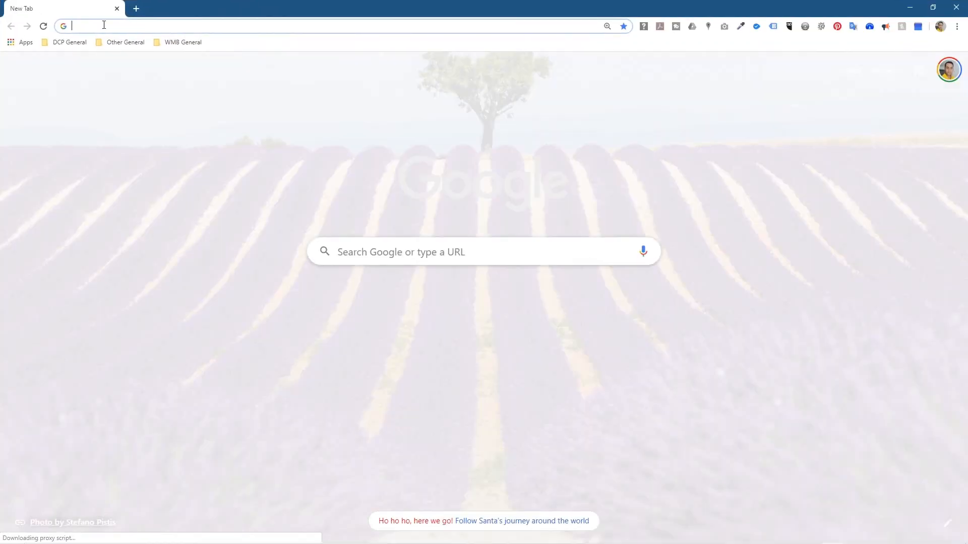
{"action": "type", "text": "https://www.1001fonts.com/good-times-font.html"}
{"action": "key", "text": "Return"}
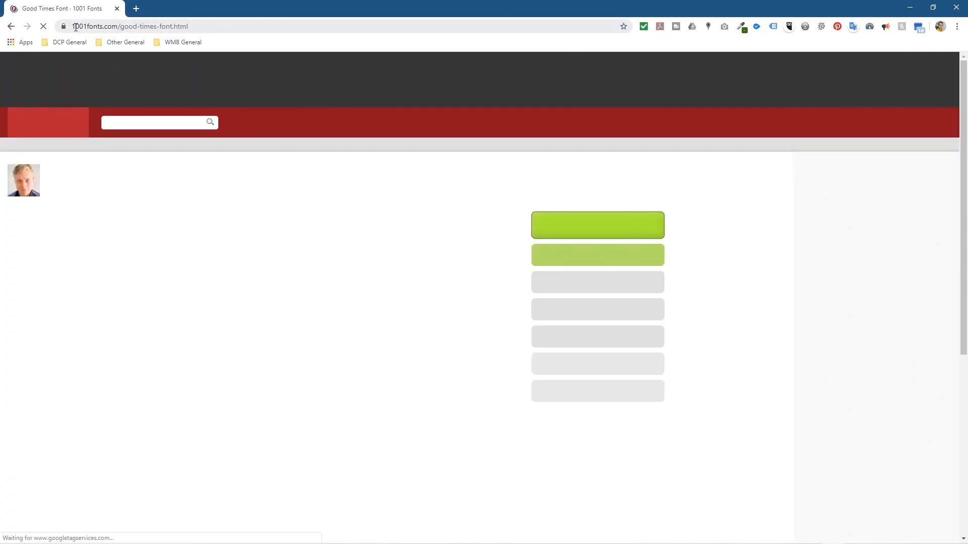
{"action": "left_click", "coordinate": [587, 227]}
Step: Place the browser beside the Blender 2.81 Cloth Simulation Tutorial folder, copy good-times (3).zip into it and minimise the browser
{"action": "key", "text": "super+Left"}
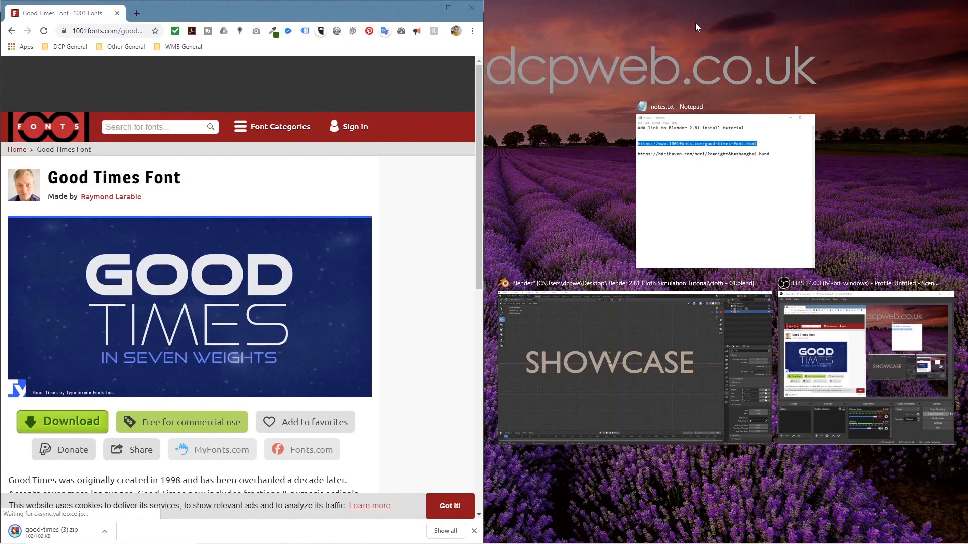
{"action": "left_click", "coordinate": [696, 25]}
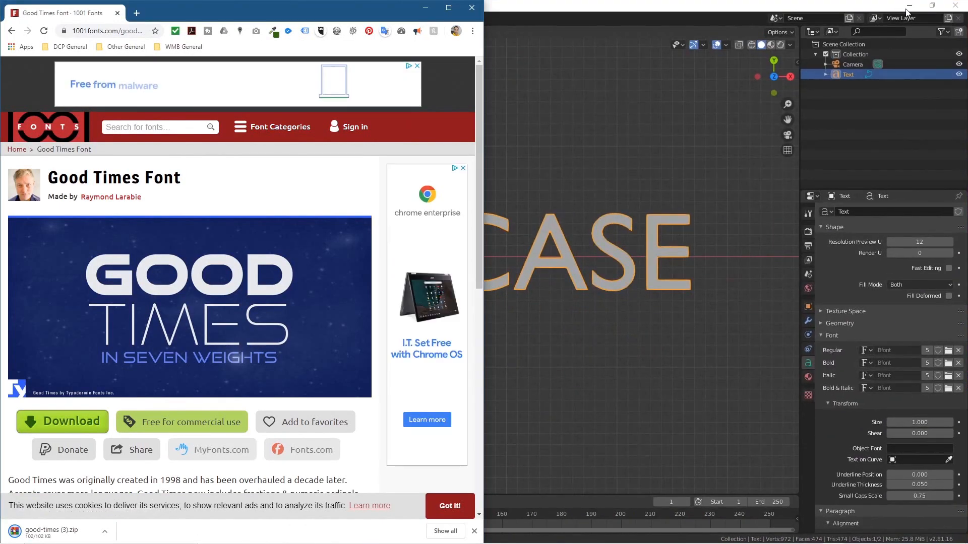
{"action": "left_click", "coordinate": [909, 8]}
{"action": "double_click", "coordinate": [941, 31]}
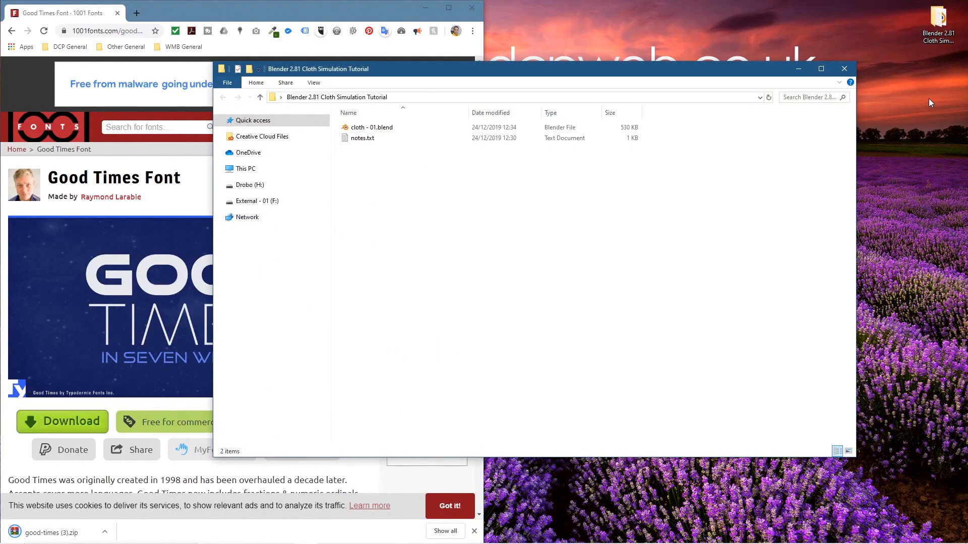
{"action": "key", "text": "super+Right"}
{"action": "left_click_drag", "start_coordinate": [71, 530], "coordinate": [655, 187]}
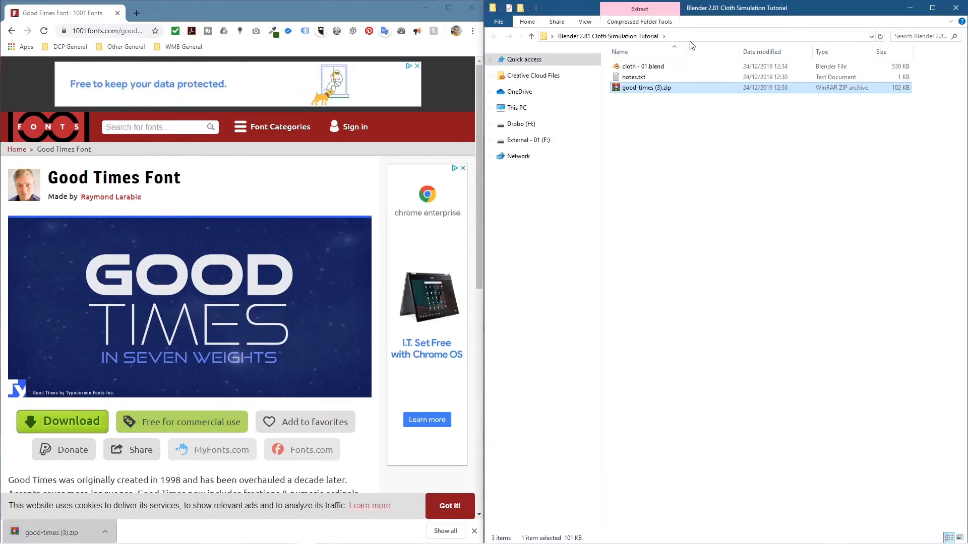
{"action": "left_click", "coordinate": [426, 9]}
Step: Extract good-times (3).zip into its own folder and delete the archive
{"action": "right_click", "coordinate": [631, 88]}
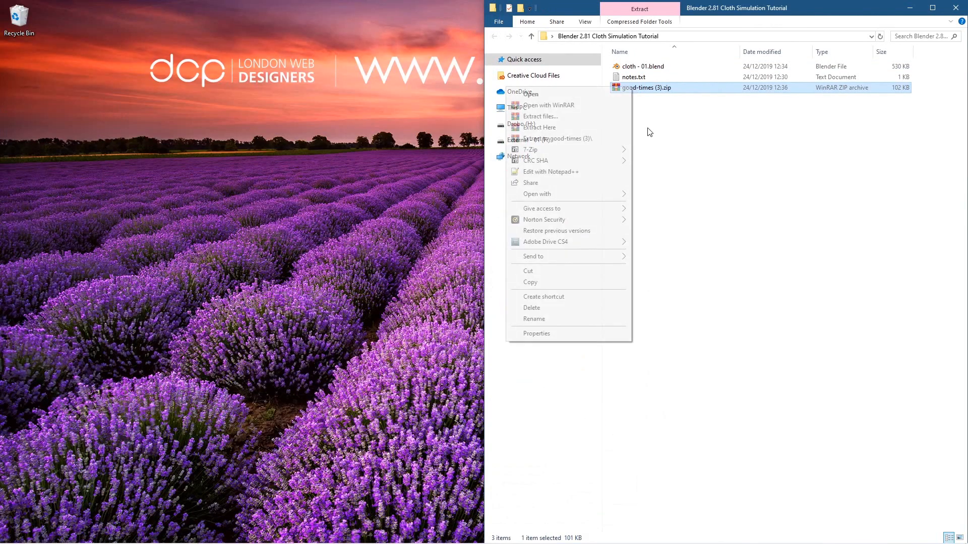
{"action": "left_click", "coordinate": [580, 139]}
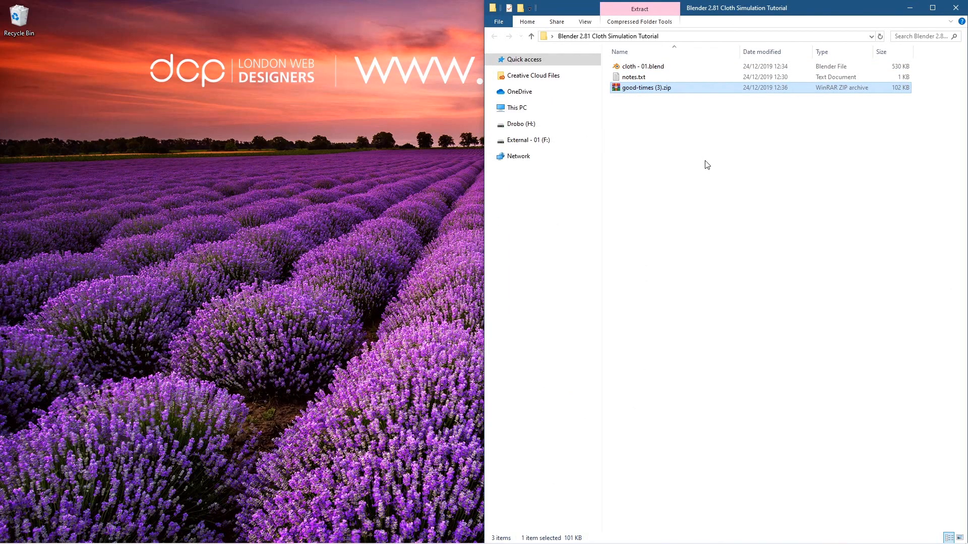
{"action": "left_click", "coordinate": [633, 86]}
{"action": "left_click", "coordinate": [639, 98]}
{"action": "left_click", "coordinate": [638, 91]}
{"action": "key", "text": "Delete"}
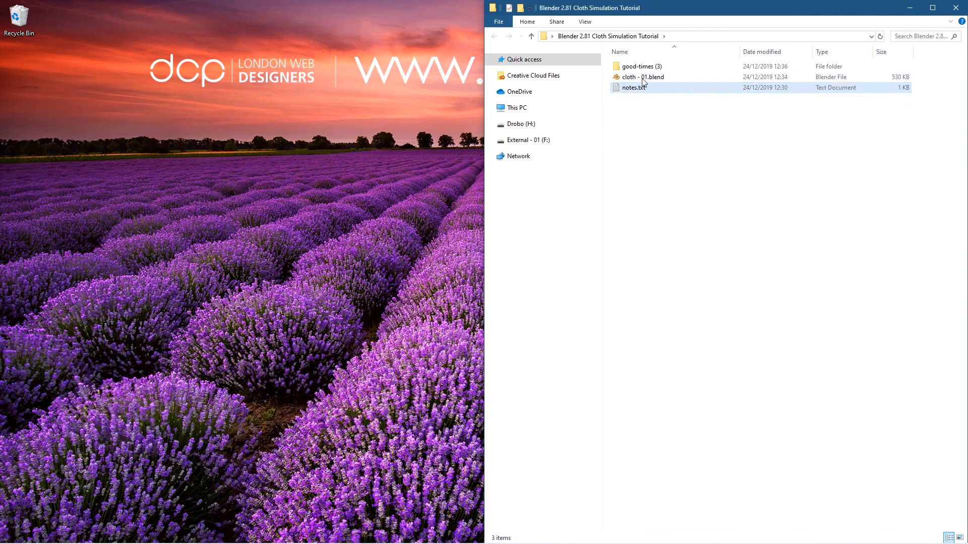
Step: Delete everything except good times rg.ttf from the good-times (3) folder and close the file window
{"action": "double_click", "coordinate": [641, 67]}
{"action": "left_click_drag", "start_coordinate": [655, 107], "coordinate": [630, 81]}
{"action": "key", "text": "Delete"}
{"action": "left_click", "coordinate": [652, 68]}
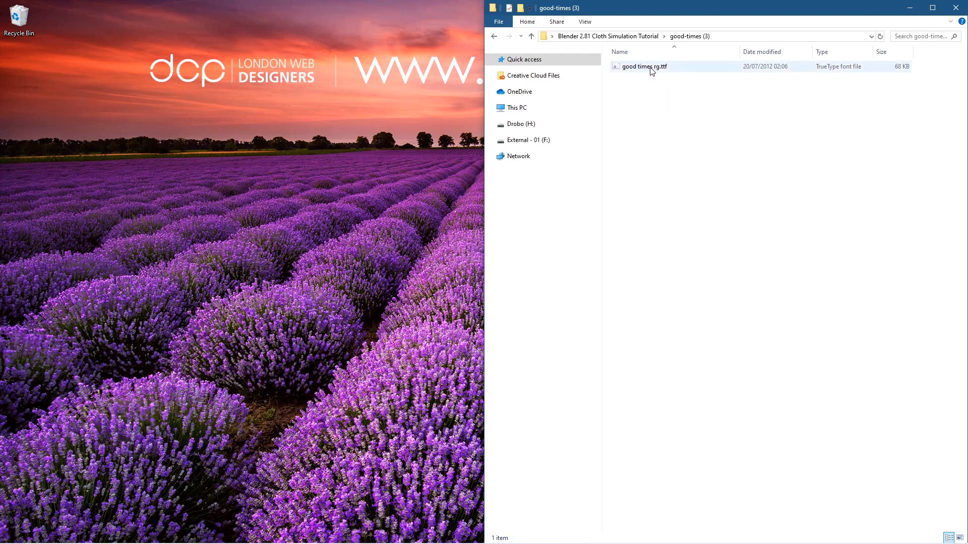
{"action": "left_click", "coordinate": [955, 7]}
Step: Return to Blender, load good times rg.ttf as the text's Regular font and set the character spacing to 1.200
{"action": "key", "text": "super"}
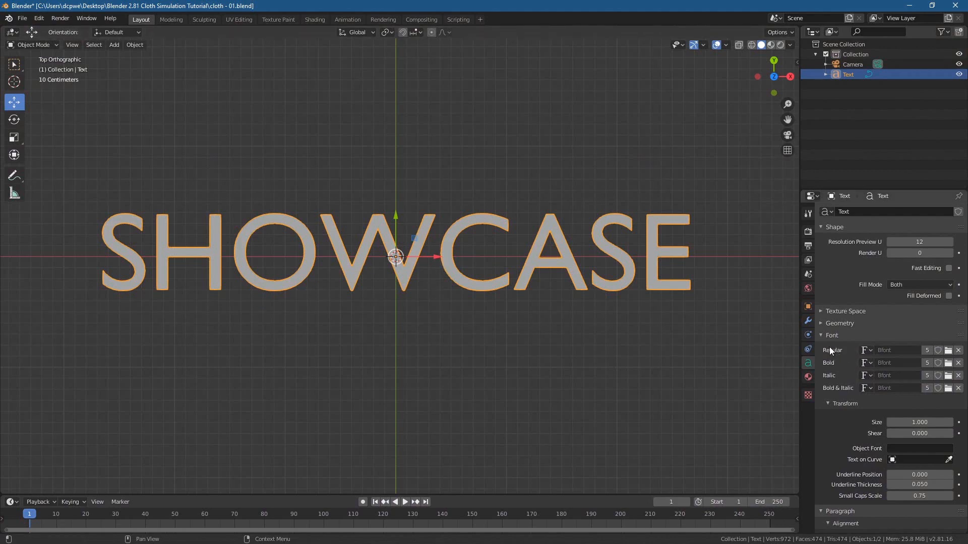
{"action": "left_click", "coordinate": [948, 350]}
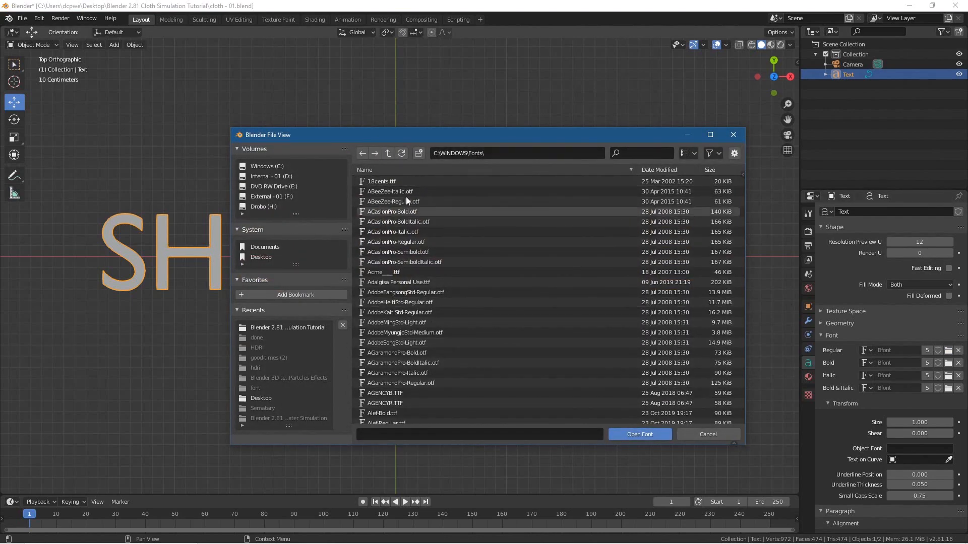
{"action": "left_click", "coordinate": [279, 328]}
{"action": "double_click", "coordinate": [380, 181]}
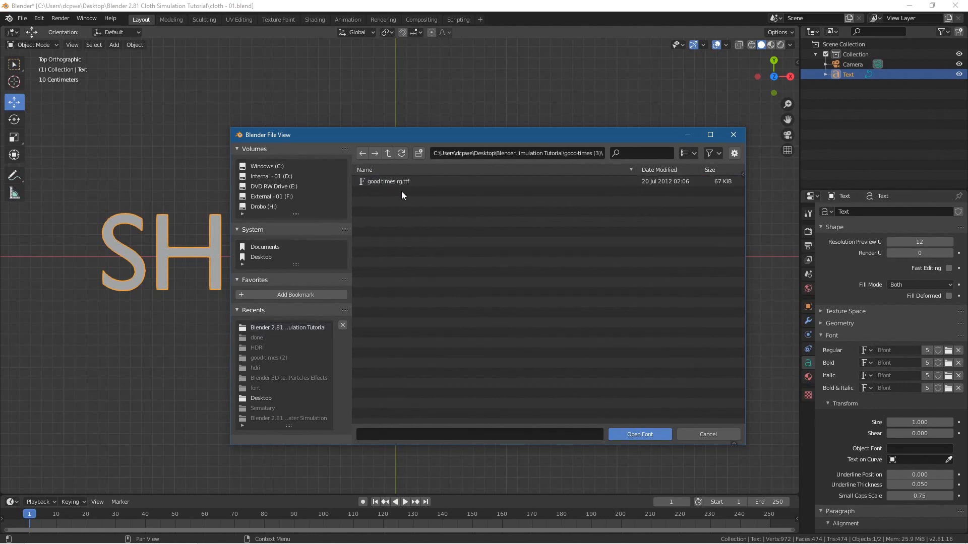
{"action": "left_click", "coordinate": [384, 181]}
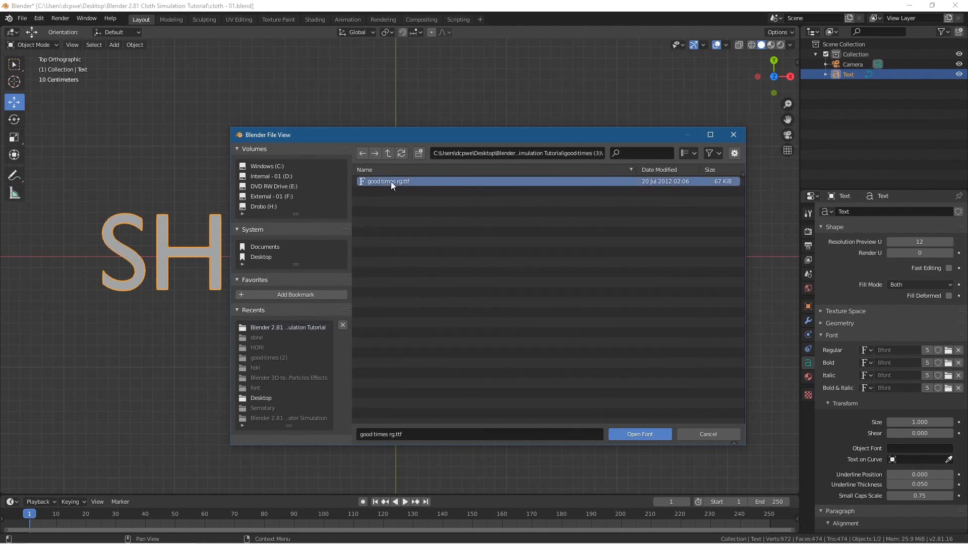
{"action": "left_click", "coordinate": [633, 435]}
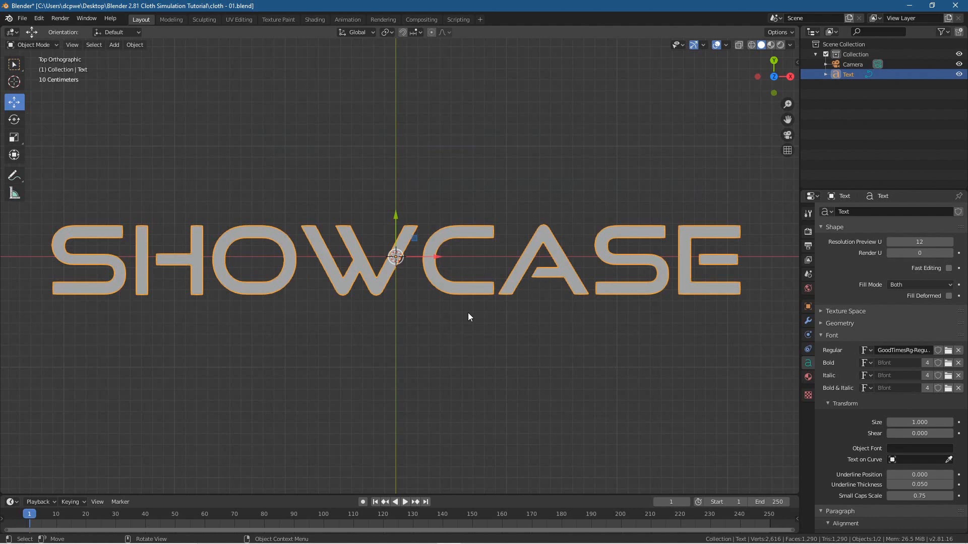
{"action": "scroll", "coordinate": [843, 419], "scroll_direction": "down", "scroll_amount": 5}
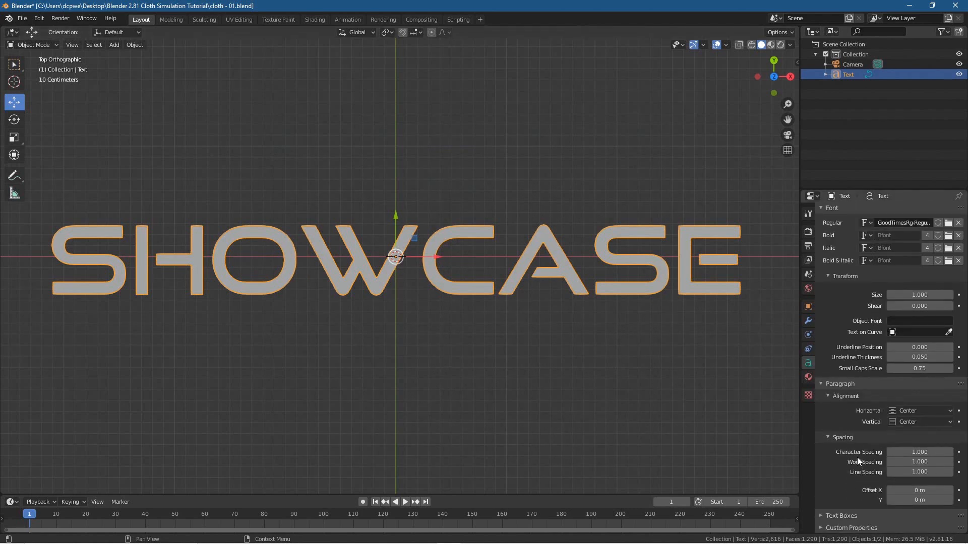
{"action": "left_click_drag", "start_coordinate": [902, 452], "coordinate": [912, 449]}
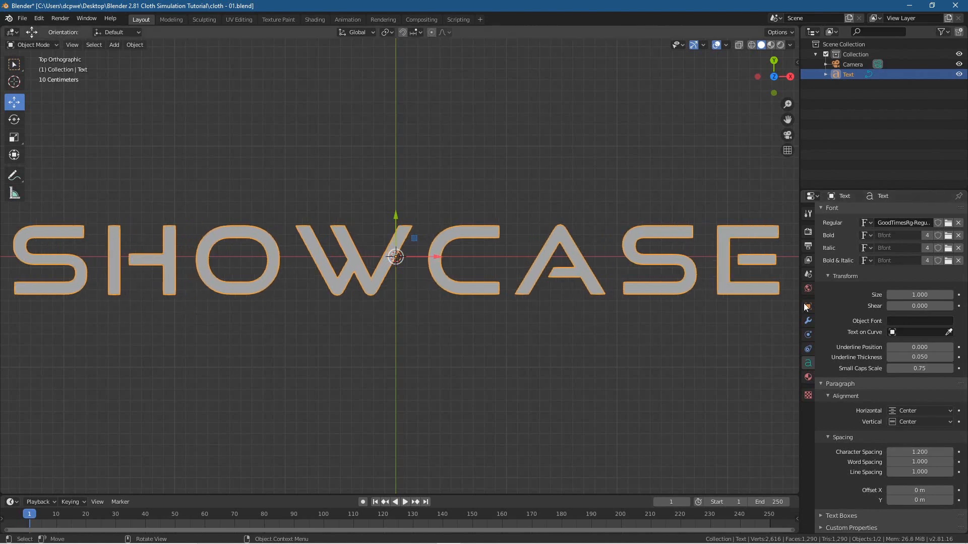
Step: Extrude the SHOWCASE text's geometry by 0.2 m
{"action": "middle_click_drag", "start_coordinate": [351, 351], "coordinate": [388, 318]}
{"action": "middle_click_drag", "start_coordinate": [374, 367], "coordinate": [473, 275], "text": "shift"}
{"action": "scroll", "coordinate": [474, 294], "scroll_direction": "down", "scroll_amount": 2}
{"action": "scroll", "coordinate": [472, 275], "scroll_direction": "up", "scroll_amount": 3}
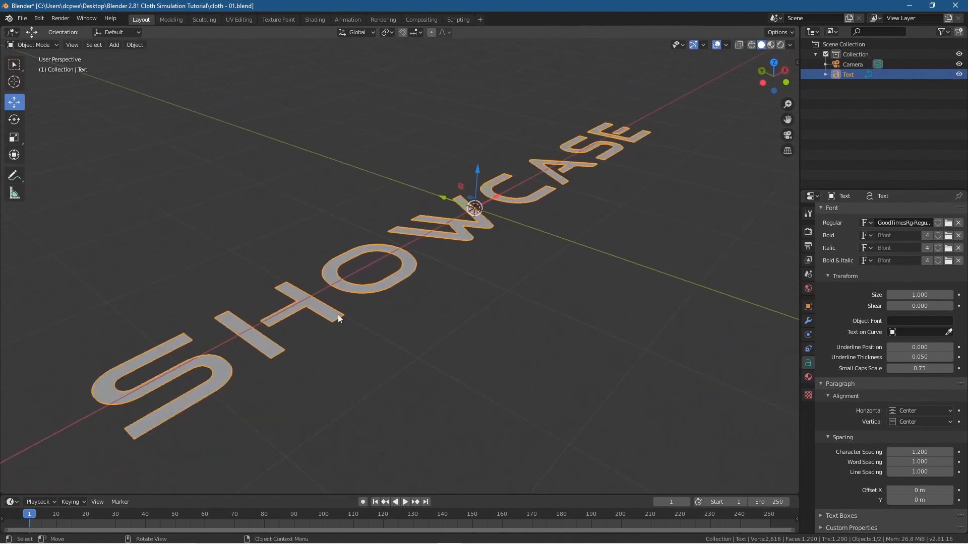
{"action": "scroll", "coordinate": [831, 322], "scroll_direction": "up", "scroll_amount": 5}
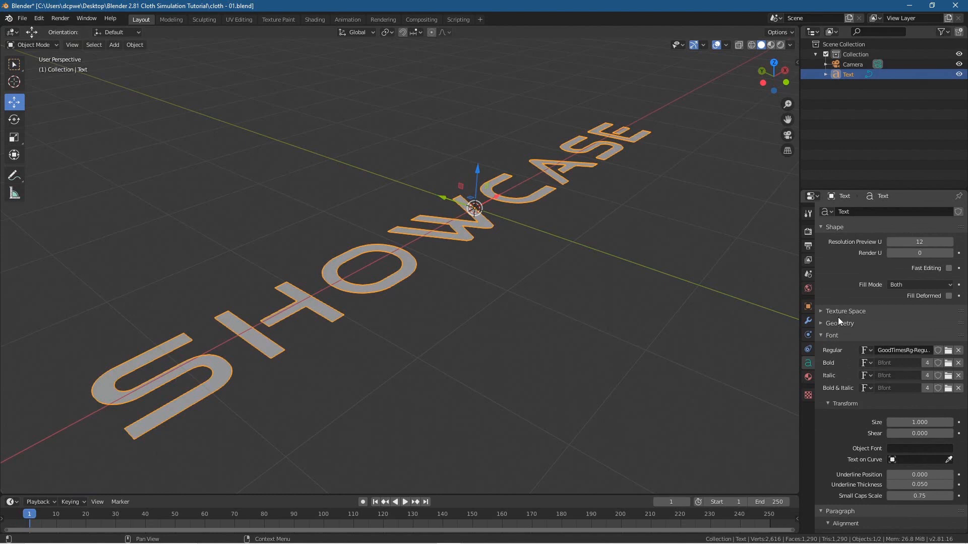
{"action": "left_click", "coordinate": [834, 323]}
{"action": "left_click_drag", "start_coordinate": [908, 349], "coordinate": [952, 356]}
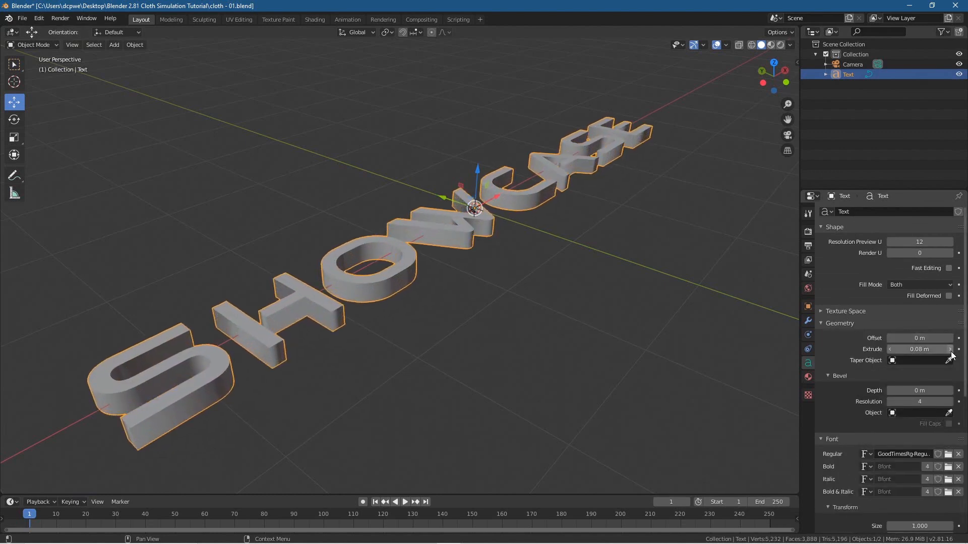
{"action": "left_click", "coordinate": [951, 351]}
{"action": "left_click", "coordinate": [951, 352]}
{"action": "left_click", "coordinate": [951, 351]}
{"action": "left_click", "coordinate": [951, 352]}
{"action": "left_click", "coordinate": [951, 352]}
{"action": "left_click", "coordinate": [950, 351]}
{"action": "left_click", "coordinate": [951, 351]}
{"action": "left_click", "coordinate": [951, 351]}
Step: Set the text's bevel depth to 0.02 m
{"action": "middle_click_drag", "start_coordinate": [504, 318], "coordinate": [354, 329]}
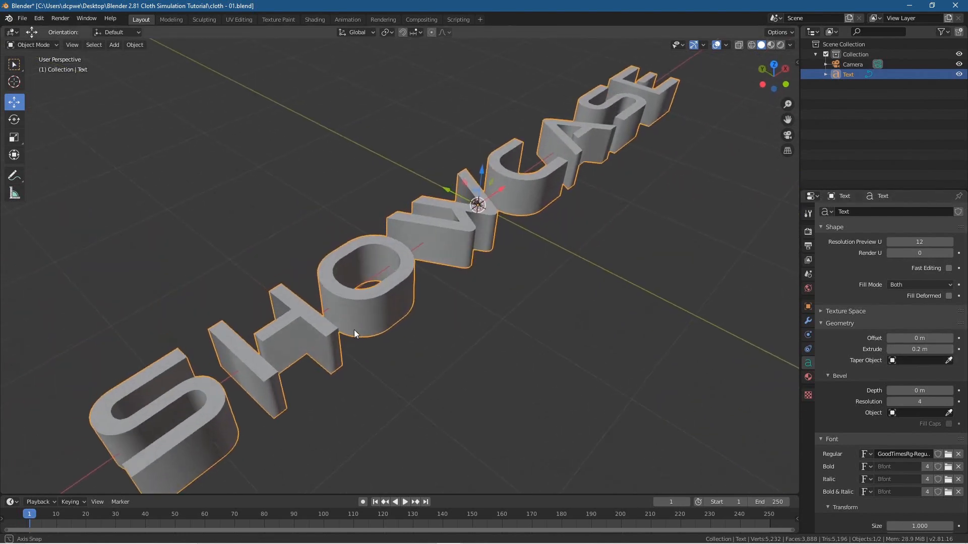
{"action": "mouse_move", "coordinate": [913, 391]}
{"action": "left_mouse_down"}
{"action": "mouse_move", "coordinate": [927, 390]}
{"action": "mouse_move", "coordinate": [912, 391]}
{"action": "left_mouse_up"}
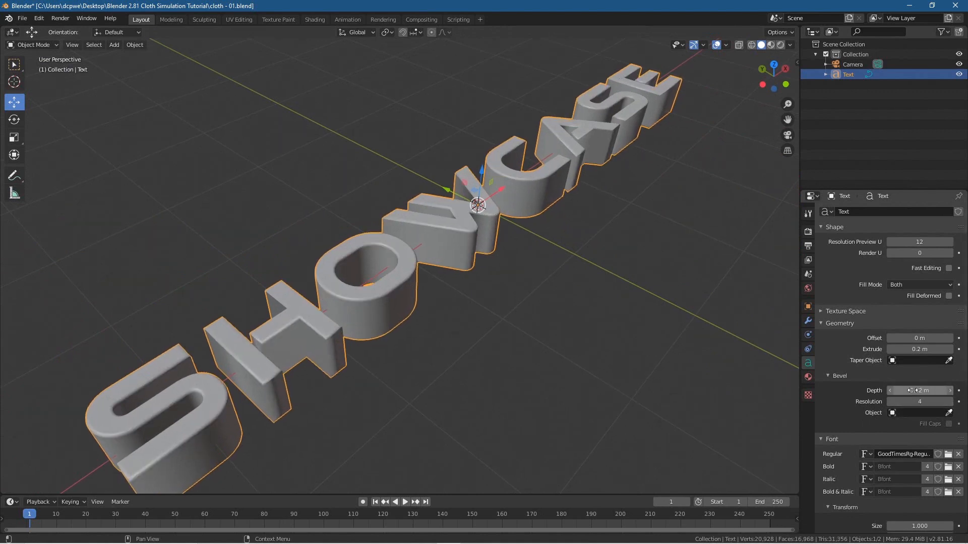
{"action": "middle_click_drag", "start_coordinate": [446, 350], "coordinate": [348, 356]}
Step: Save the scene as a new version named cloth - 02.blend
{"action": "left_click", "coordinate": [23, 18]}
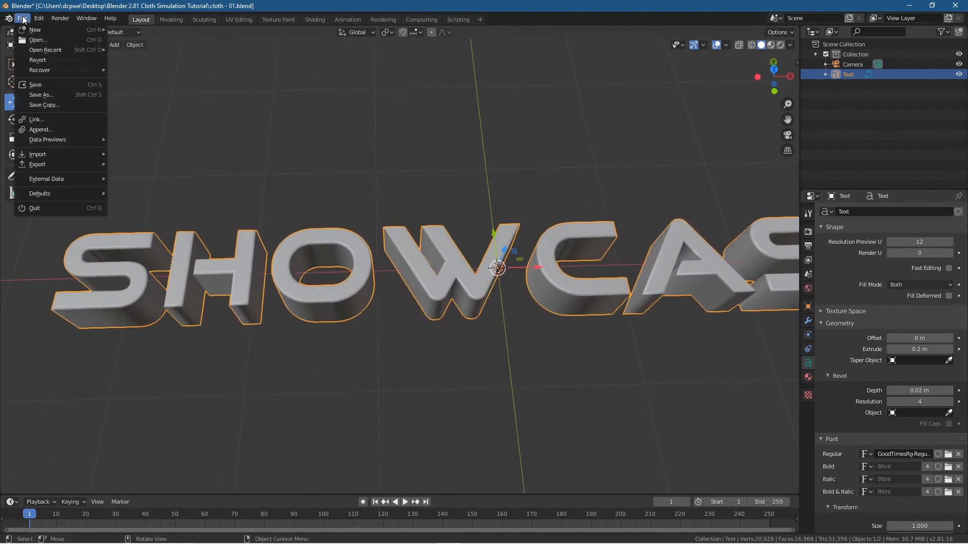
{"action": "left_click", "coordinate": [39, 96]}
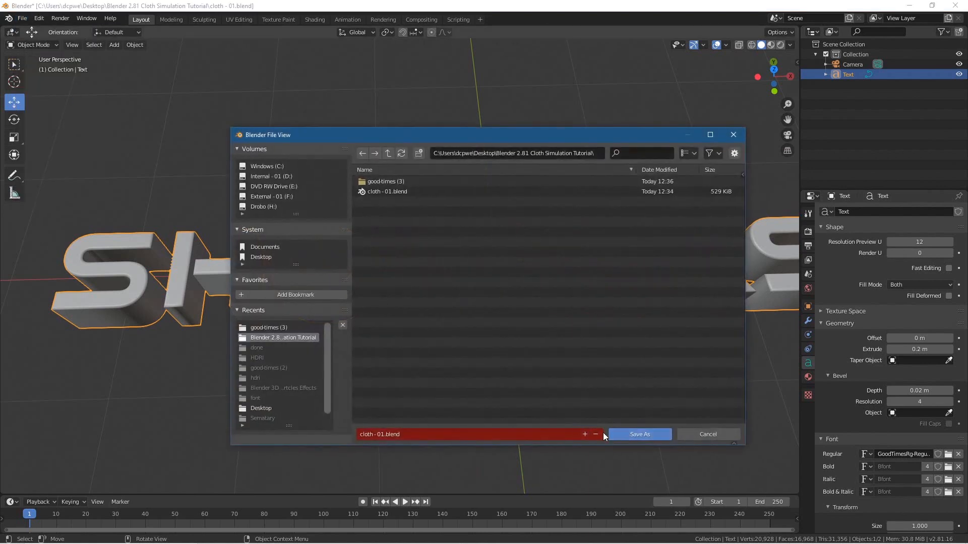
{"action": "left_click", "coordinate": [585, 434]}
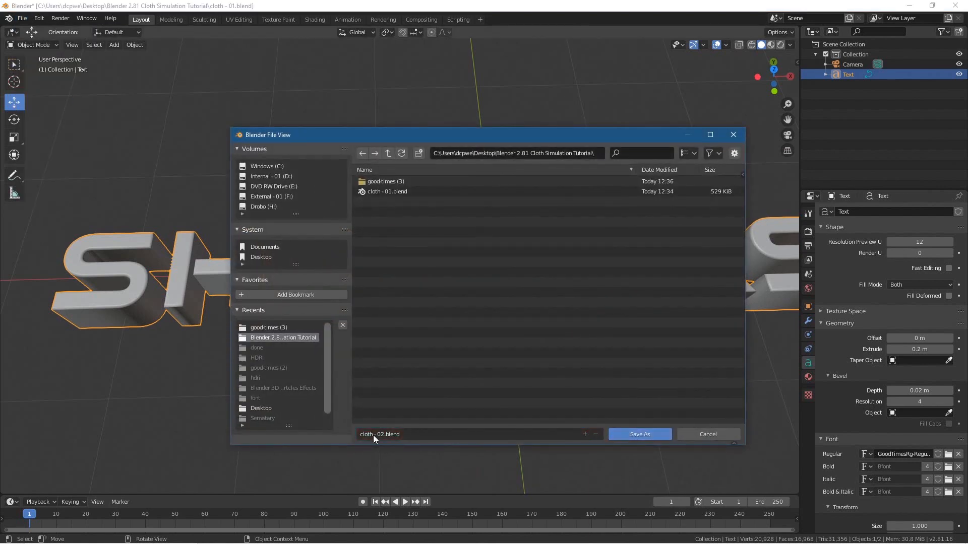
{"action": "left_click", "coordinate": [653, 435]}
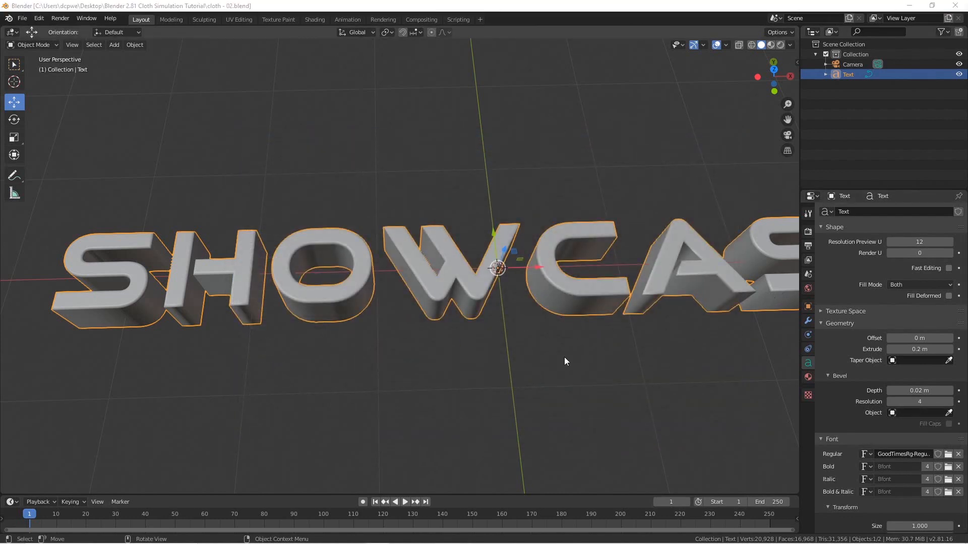
Step: Enable the Screencast Keys display, deselect the text and view it from the front
{"action": "key", "text": "KP_1"}
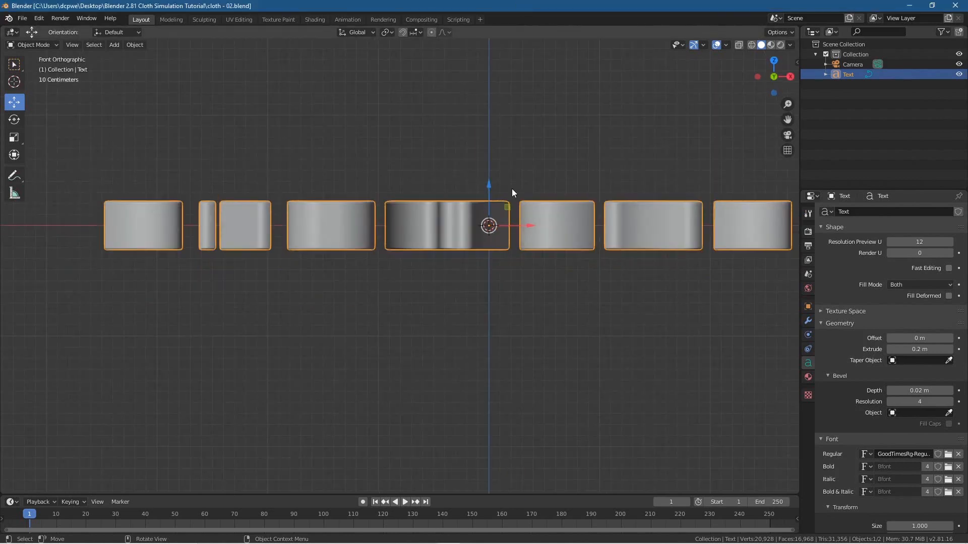
{"action": "scroll", "coordinate": [413, 341], "scroll_direction": "down", "scroll_amount": 2}
{"action": "scroll", "coordinate": [512, 334], "scroll_direction": "up", "scroll_amount": 1}
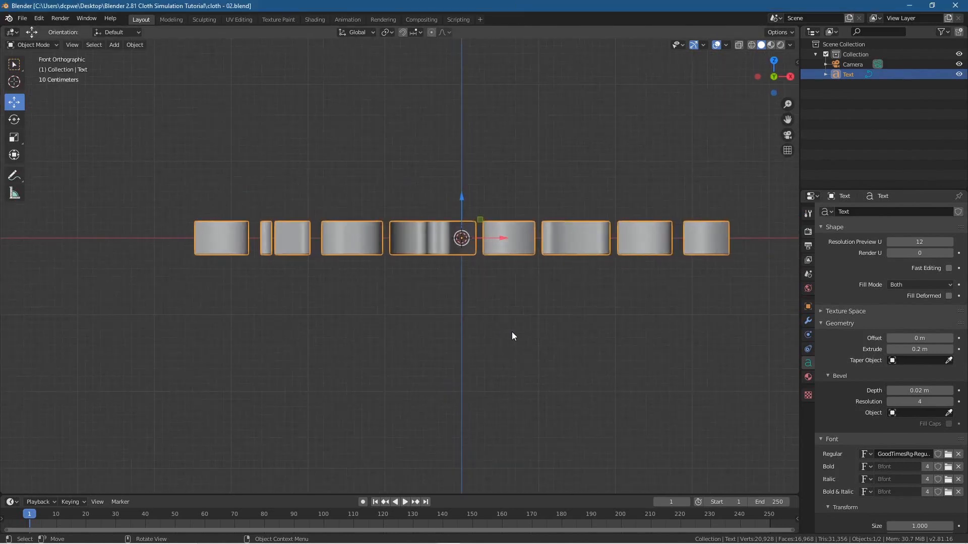
{"action": "middle_click_drag", "start_coordinate": [534, 278], "coordinate": [509, 316]}
{"action": "key", "text": "n"}
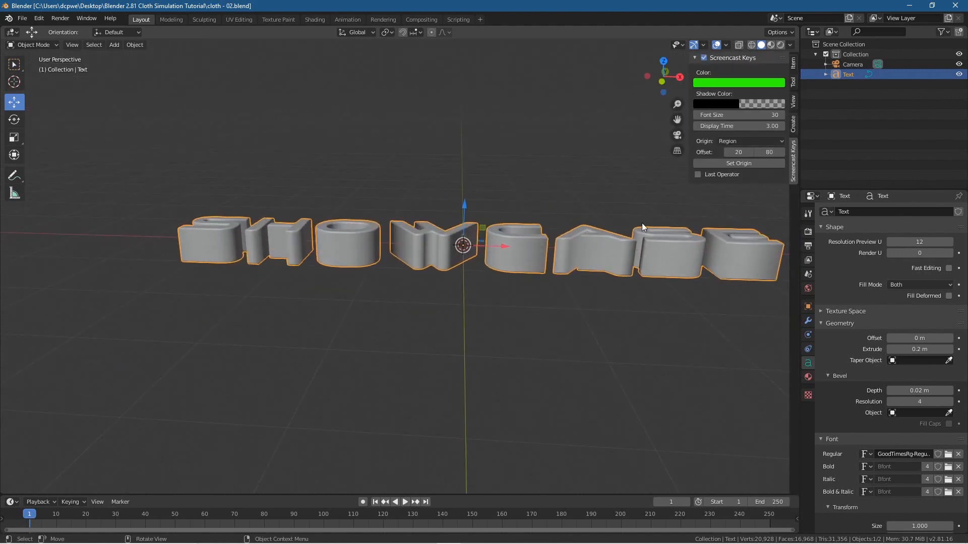
{"action": "left_click", "coordinate": [563, 359]}
{"action": "key", "text": "n"}
{"action": "middle_click_drag", "start_coordinate": [449, 344], "coordinate": [461, 328]}
{"action": "key", "text": "KP_1"}
{"action": "middle_click_drag", "start_coordinate": [600, 325], "coordinate": [528, 339], "text": "shift"}
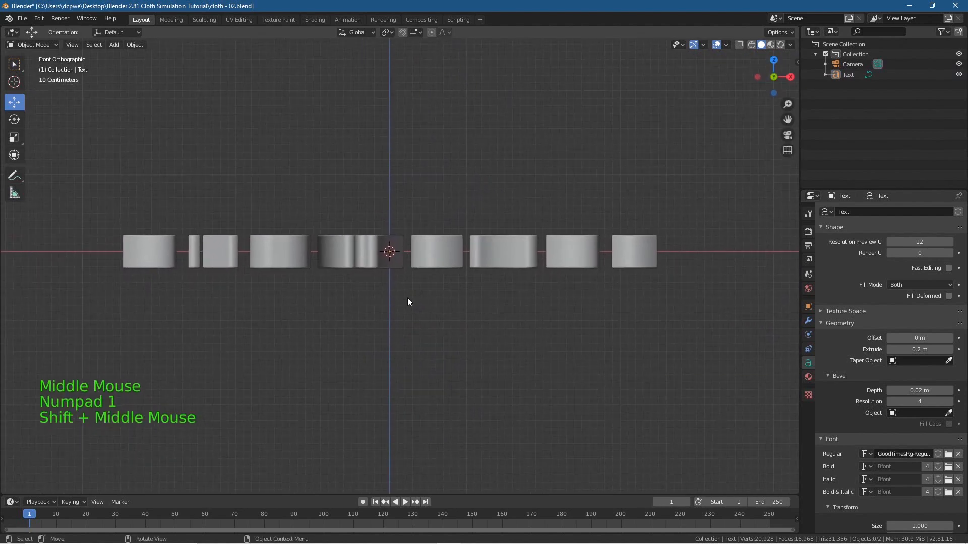
Step: Stand the SHOWCASE text upright by setting its X rotation to 90°
{"action": "left_click", "coordinate": [439, 250]}
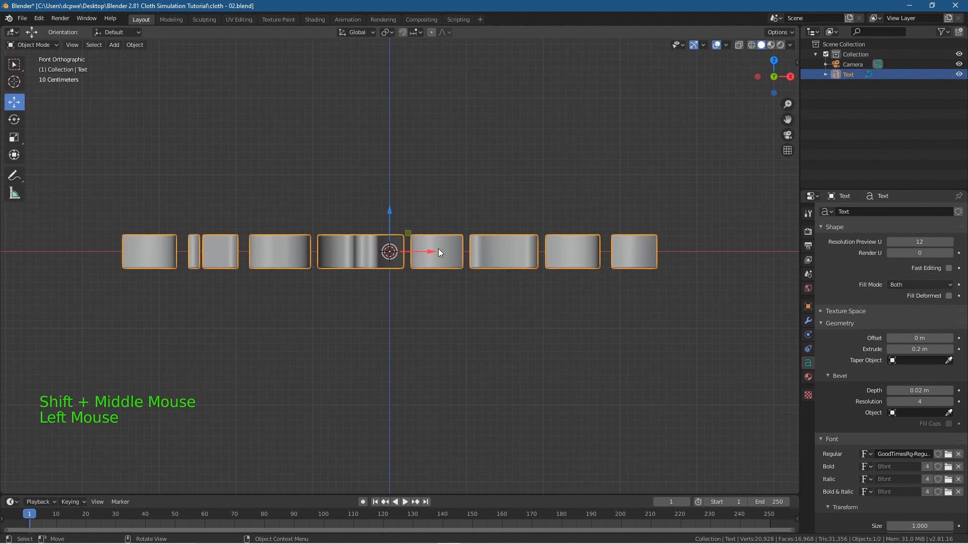
{"action": "left_click", "coordinate": [808, 308]}
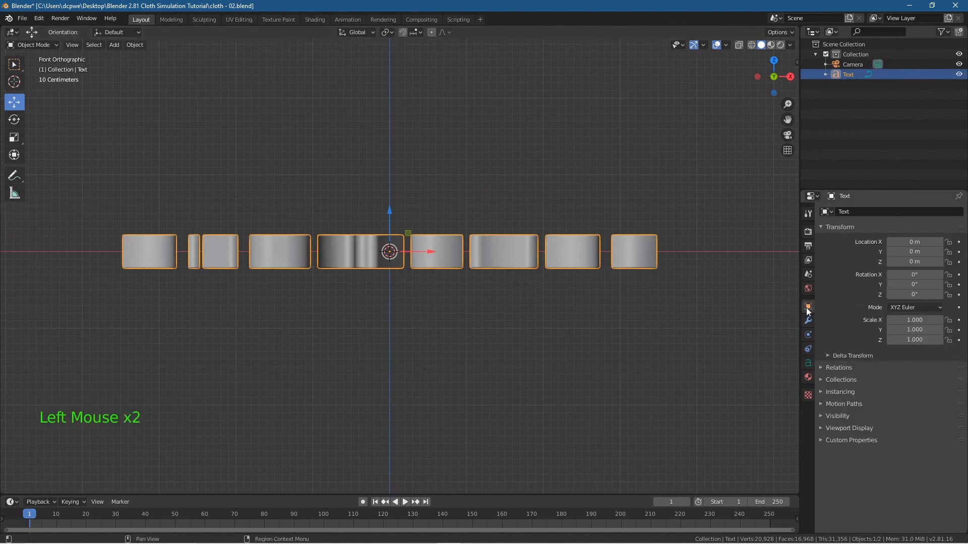
{"action": "left_click", "coordinate": [902, 274]}
{"action": "type", "text": "90"}
{"action": "key", "text": "Return"}
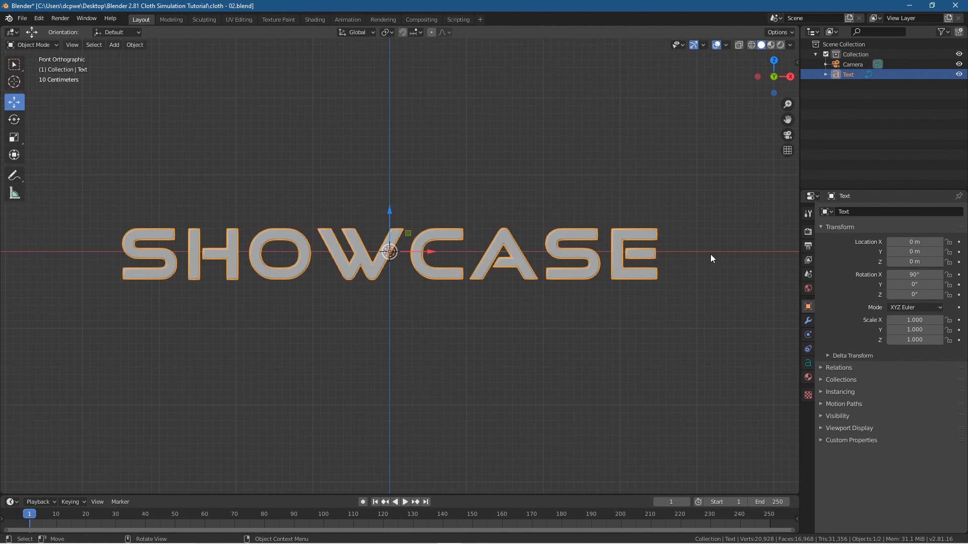
Step: Raise the SHOWCASE text about 0.385 m along Z so its base rests on the ground line
{"action": "scroll", "coordinate": [402, 233], "scroll_direction": "up", "scroll_amount": 6}
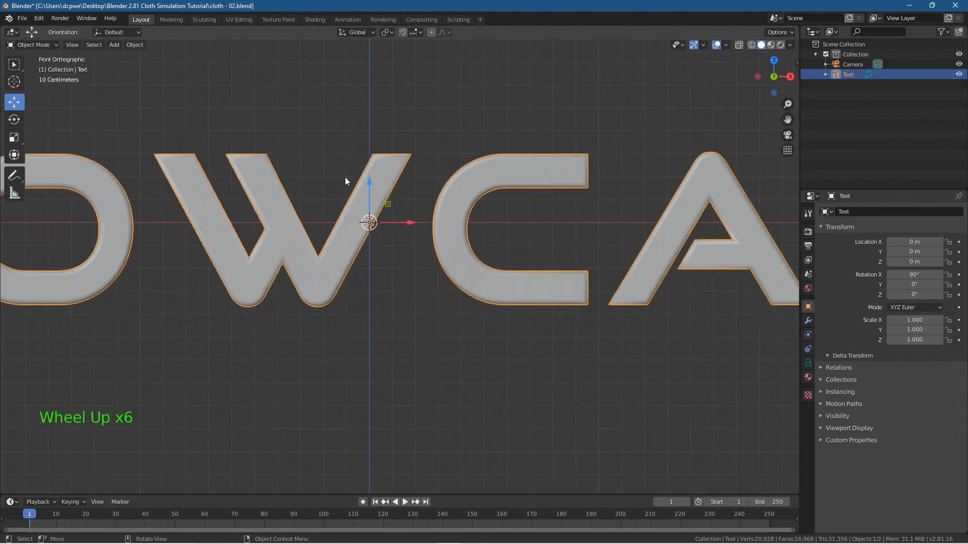
{"action": "left_click", "coordinate": [394, 162]}
{"action": "left_click_drag", "start_coordinate": [367, 189], "coordinate": [368, 93]}
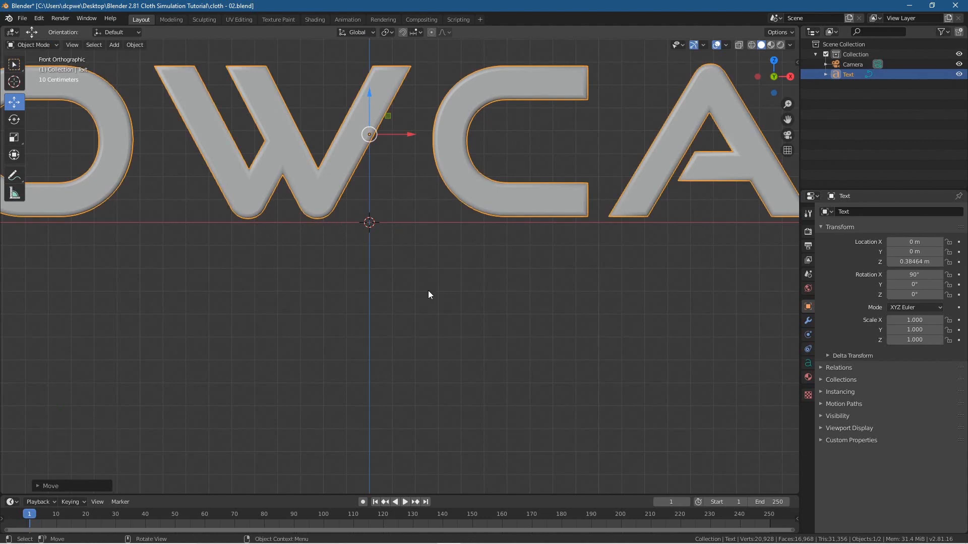
Step: Frame the whole SHOWCASE text from the front and align the camera to this view
{"action": "scroll", "coordinate": [428, 292], "scroll_direction": "down", "scroll_amount": 7}
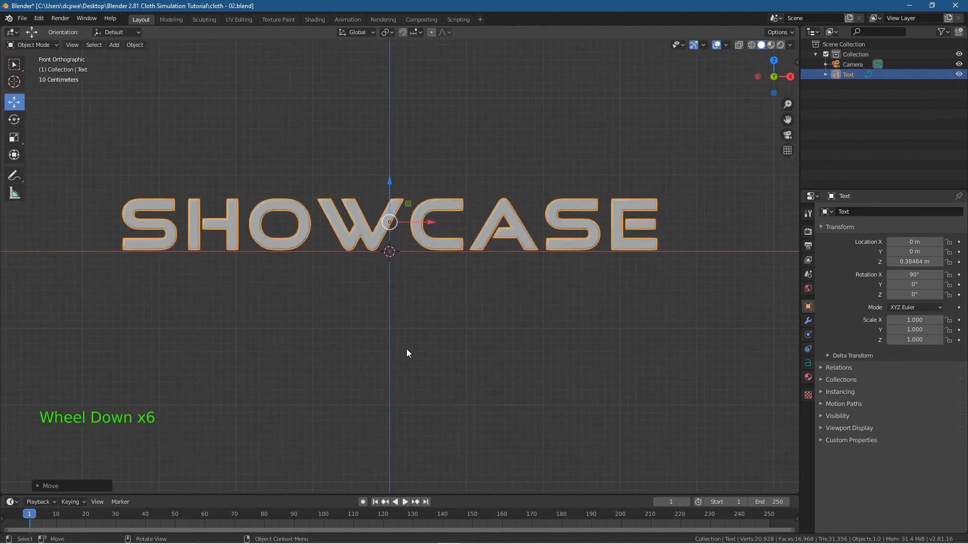
{"action": "middle_click_drag", "start_coordinate": [402, 317], "coordinate": [413, 337], "text": "shift"}
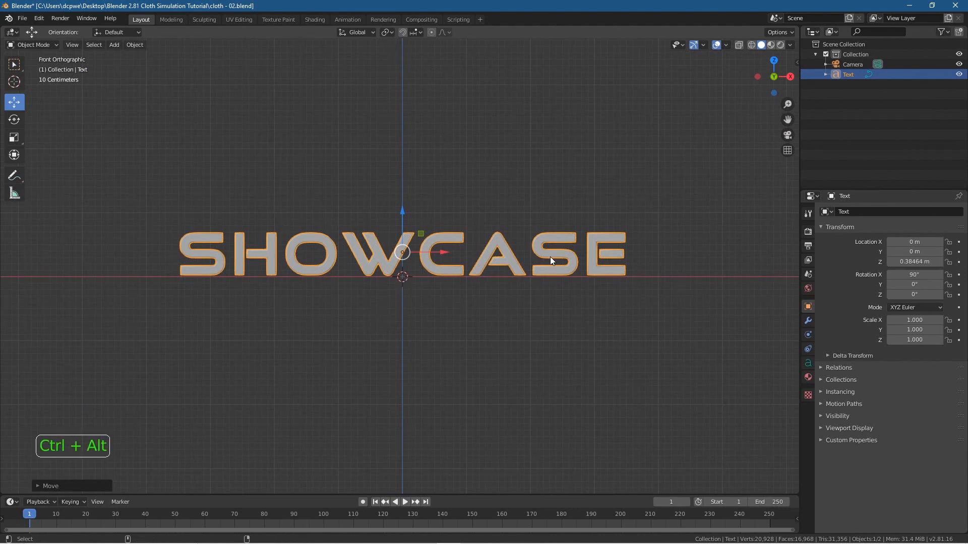
{"action": "key", "text": "ctrl+alt+KP_0"}
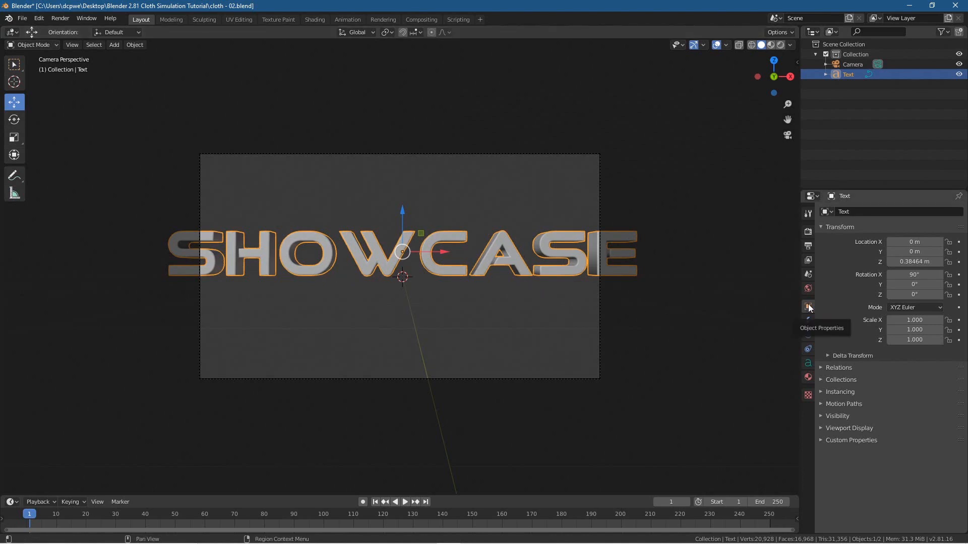
Step: Set the camera's X location to 0 m, and move it to about -10.64 m on Y and 0.54 m on Z
{"action": "left_click", "coordinate": [849, 65]}
{"action": "left_click", "coordinate": [807, 307]}
{"action": "left_click", "coordinate": [933, 243]}
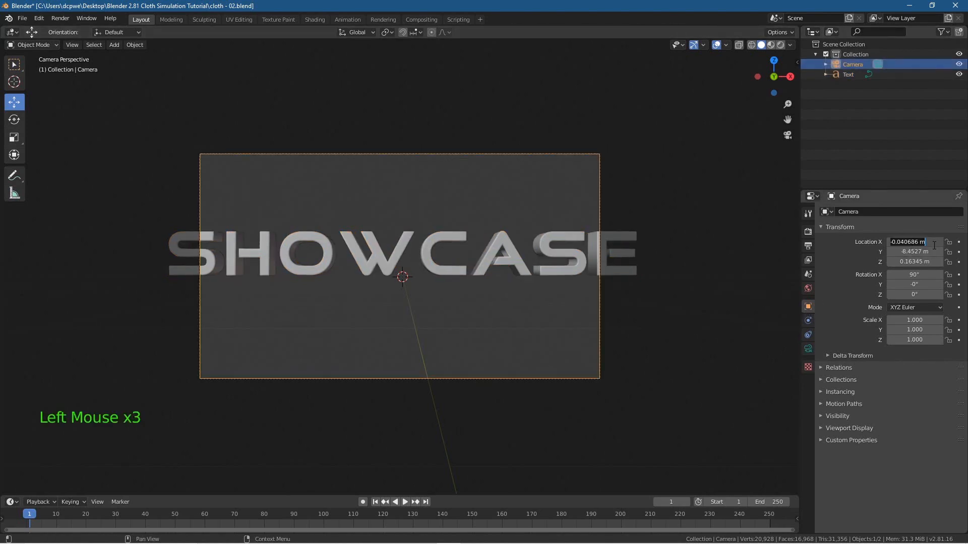
{"action": "type", "text": "0"}
{"action": "key", "text": "Return"}
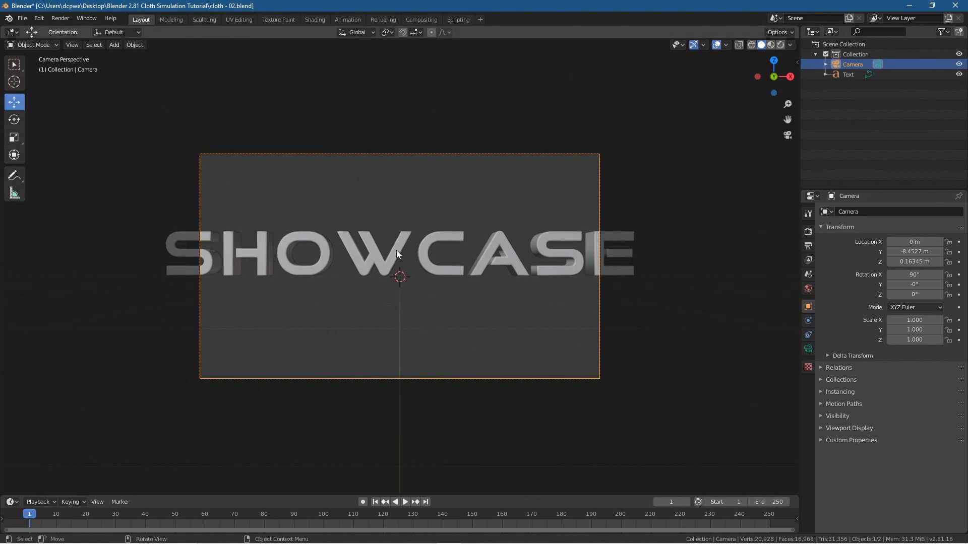
{"action": "mouse_move", "coordinate": [914, 251]}
{"action": "left_mouse_down"}
{"action": "mouse_move", "coordinate": [864, 252]}
{"action": "mouse_move", "coordinate": [930, 261]}
{"action": "left_mouse_up"}
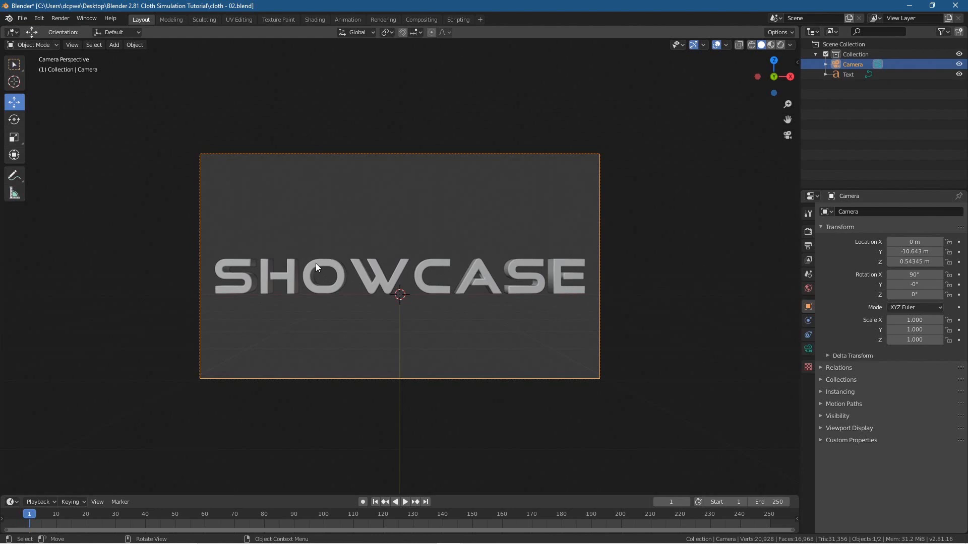
Step: Set the camera's X rotation to 85° and move it to about -11.08 m on Y and 1.36 m on Z
{"action": "left_click_drag", "start_coordinate": [914, 274], "coordinate": [901, 274]}
{"action": "left_click", "coordinate": [913, 275]}
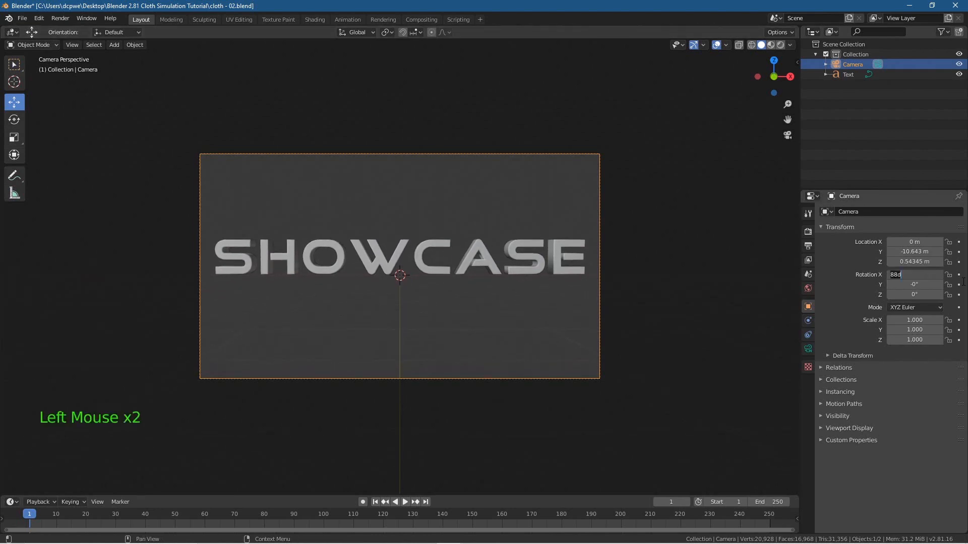
{"action": "type", "text": "85"}
{"action": "key", "text": "Return"}
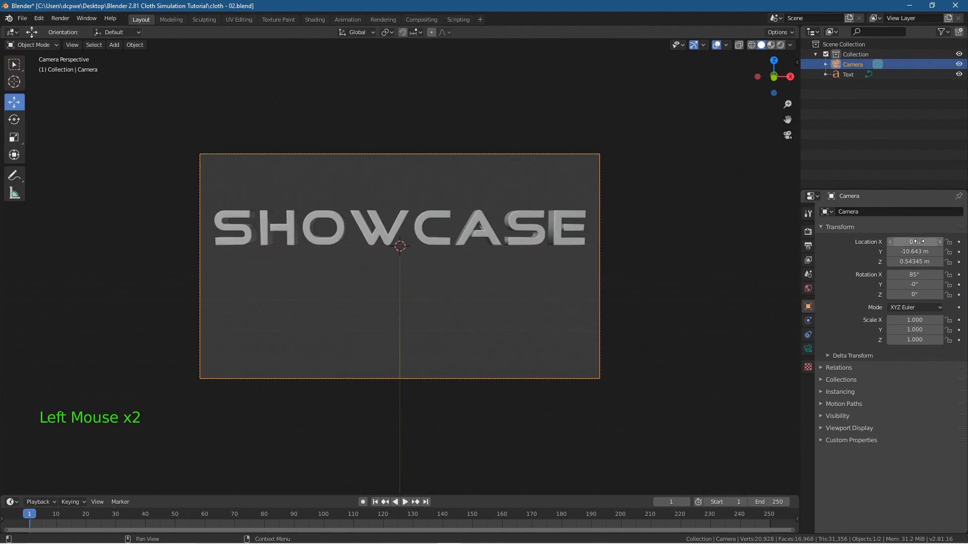
{"action": "left_click_drag", "start_coordinate": [914, 262], "coordinate": [938, 261]}
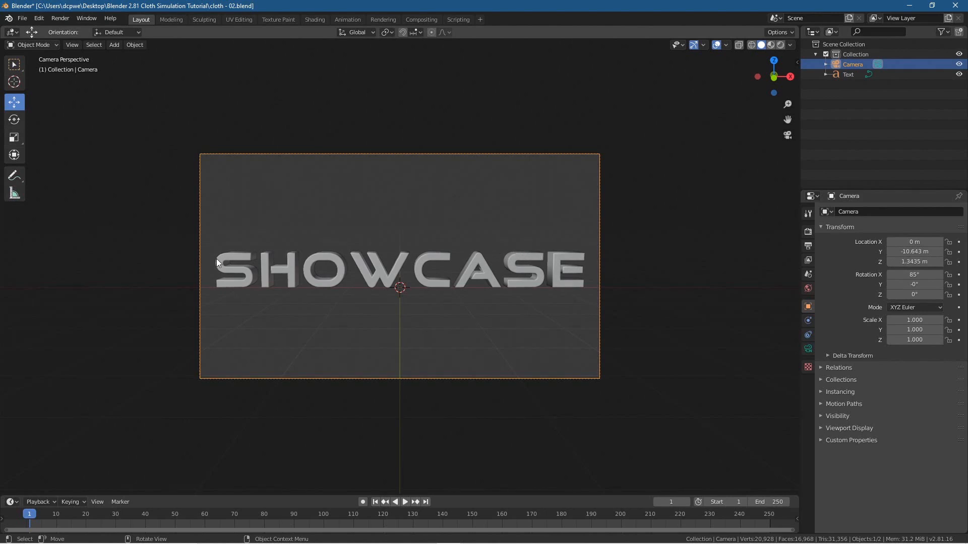
{"action": "mouse_move", "coordinate": [915, 260]}
{"action": "left_mouse_down"}
{"action": "mouse_move", "coordinate": [918, 253]}
{"action": "mouse_move", "coordinate": [897, 253]}
{"action": "mouse_move", "coordinate": [926, 260]}
{"action": "left_mouse_up"}
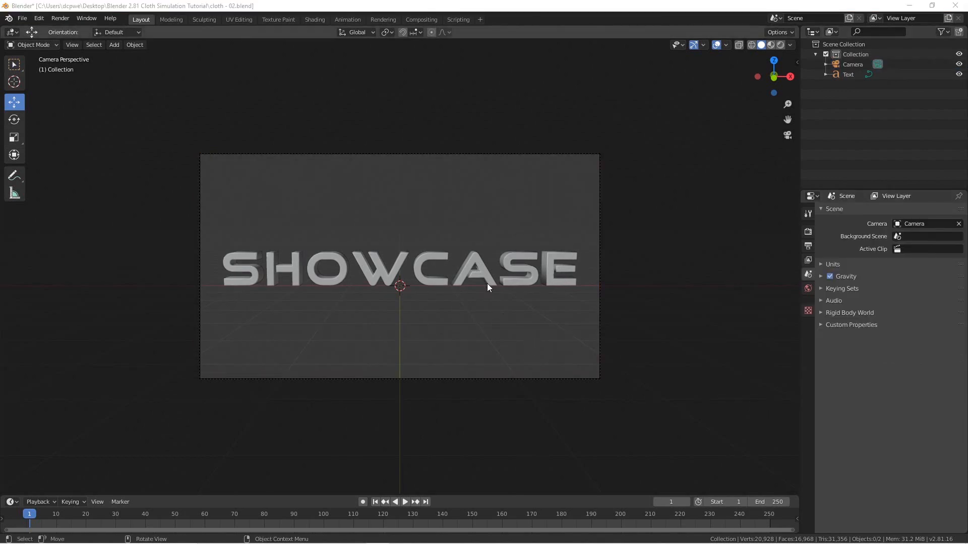
Step: Add a plane under the text, scale it uniformly to about 6.73, and leave it selected
{"action": "left_click", "coordinate": [458, 151]}
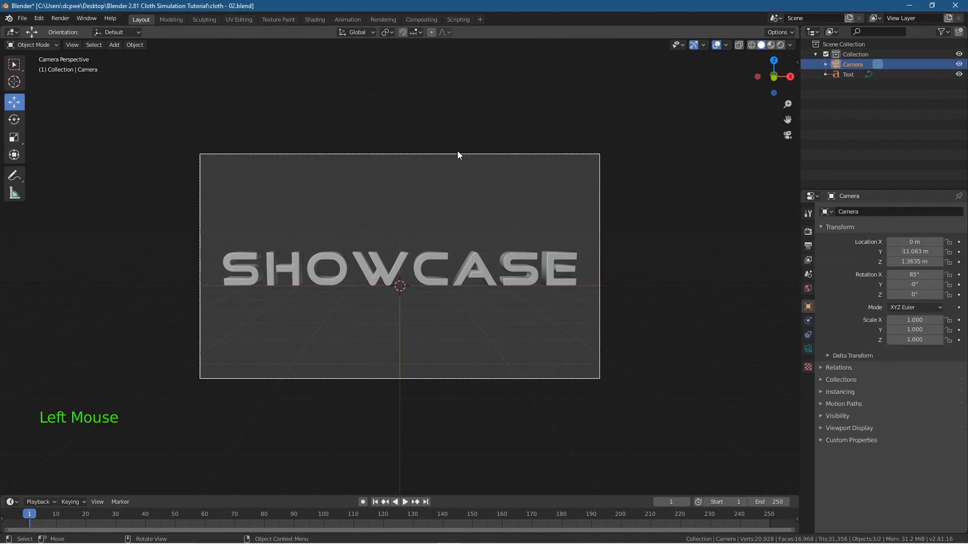
{"action": "key", "text": "shift+a"}
{"action": "mouse_move", "coordinate": [457, 151]}
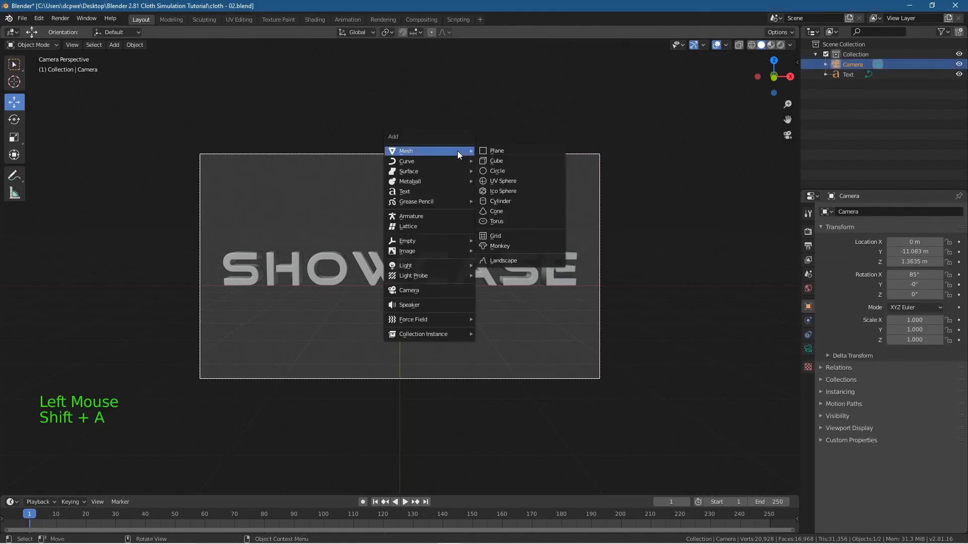
{"action": "left_click", "coordinate": [500, 151]}
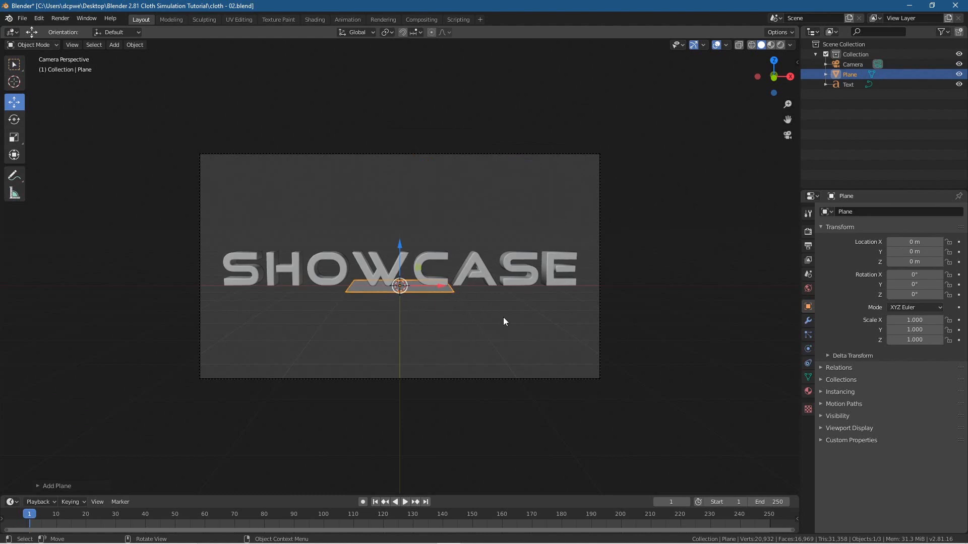
{"action": "key", "text": "s"}
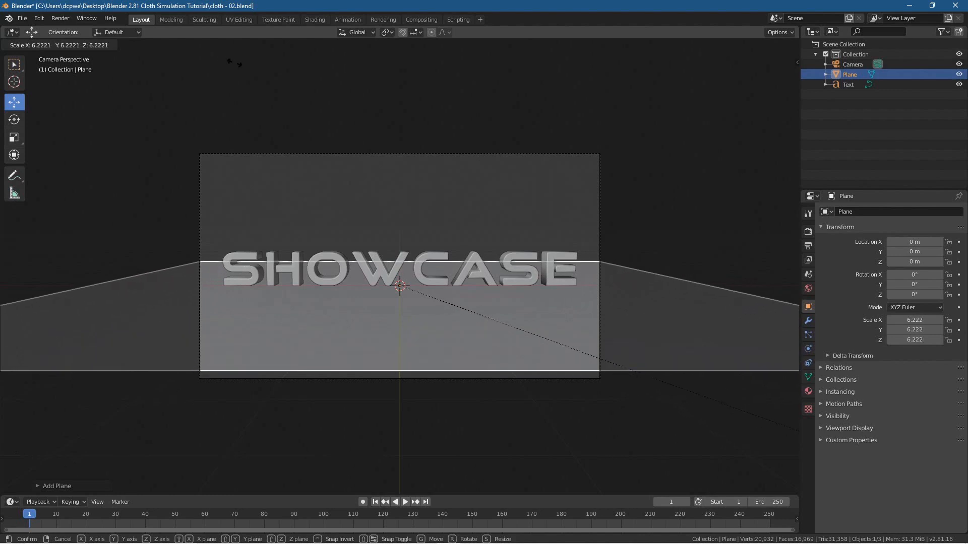
{"action": "left_click", "coordinate": [283, 91]}
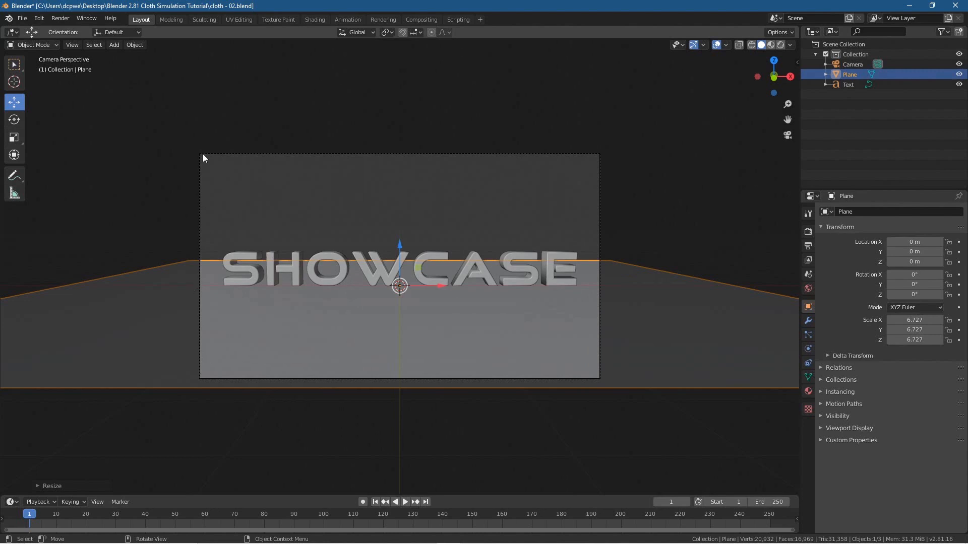
{"action": "left_click", "coordinate": [857, 64]}
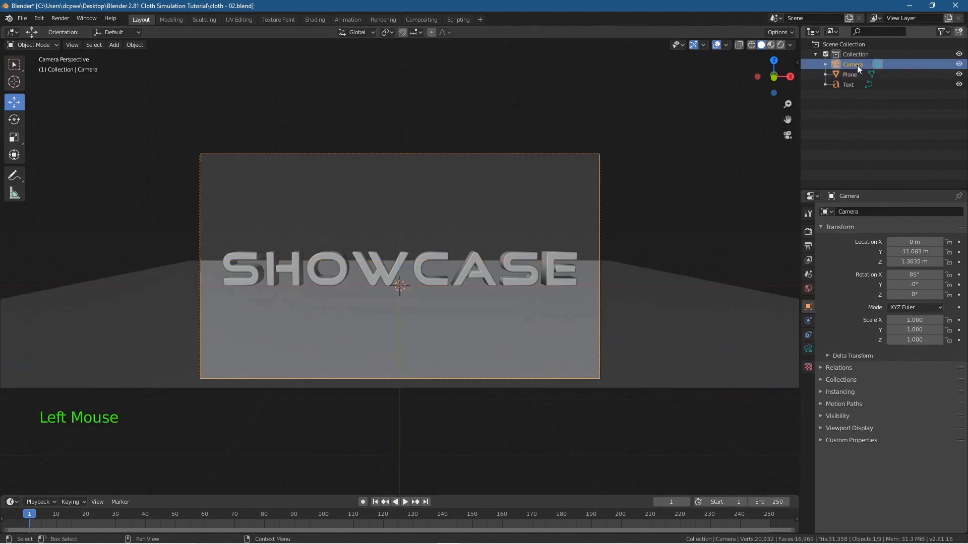
{"action": "left_click", "coordinate": [420, 391]}
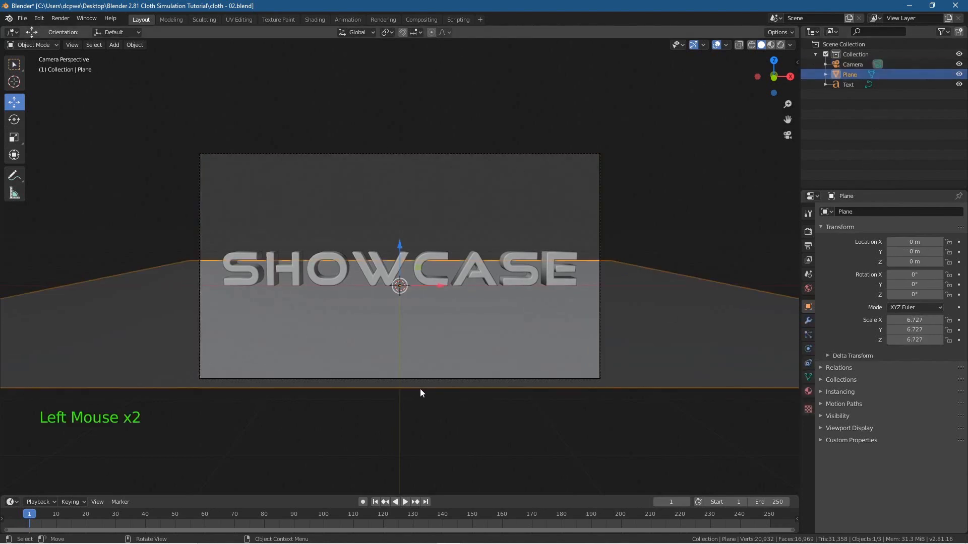
Step: Save the scene as a new version named cloth - 03.blend
{"action": "left_click", "coordinate": [22, 18]}
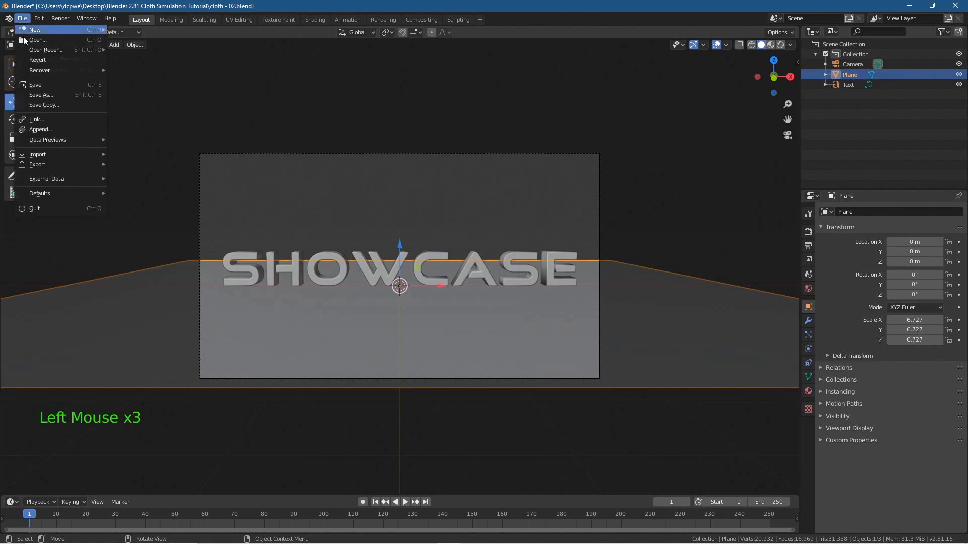
{"action": "left_click", "coordinate": [35, 95]}
{"action": "left_click", "coordinate": [584, 434]}
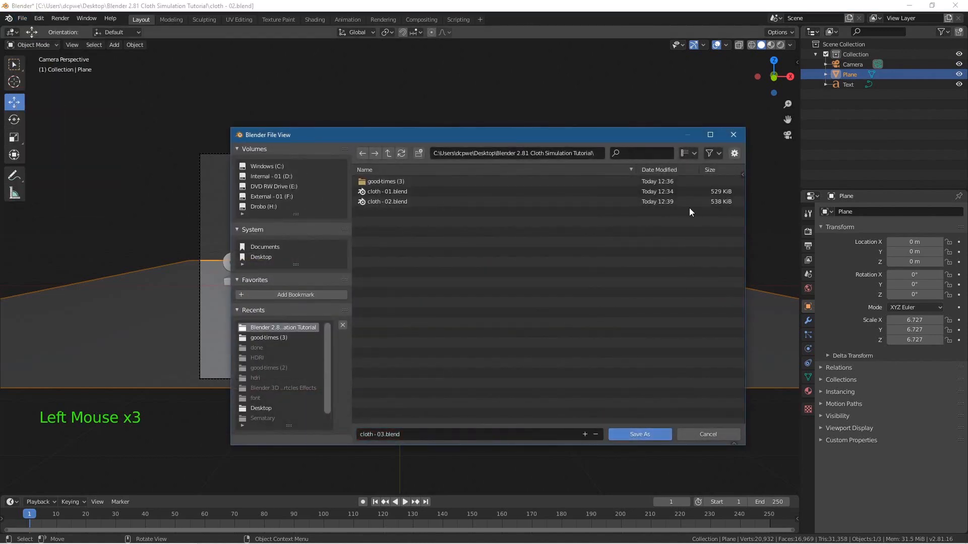
{"action": "left_click", "coordinate": [652, 436]}
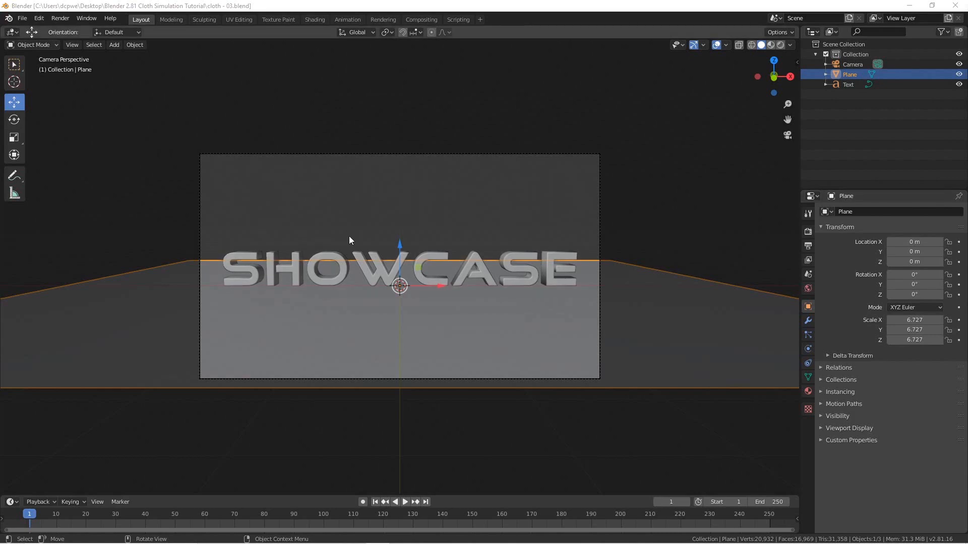
Step: Rename the ground plane object as Floor
{"action": "triple_click", "coordinate": [848, 75]}
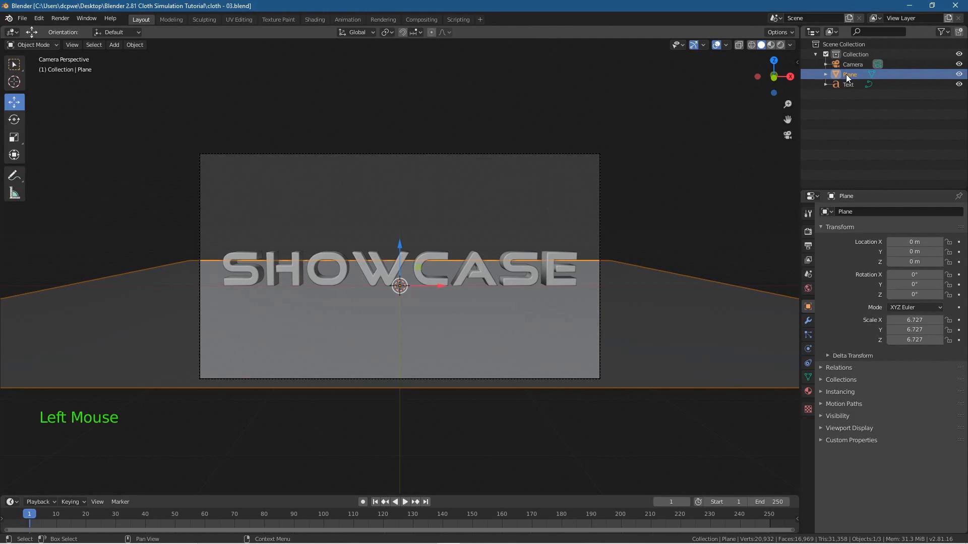
{"action": "type", "text": "fLOO"}
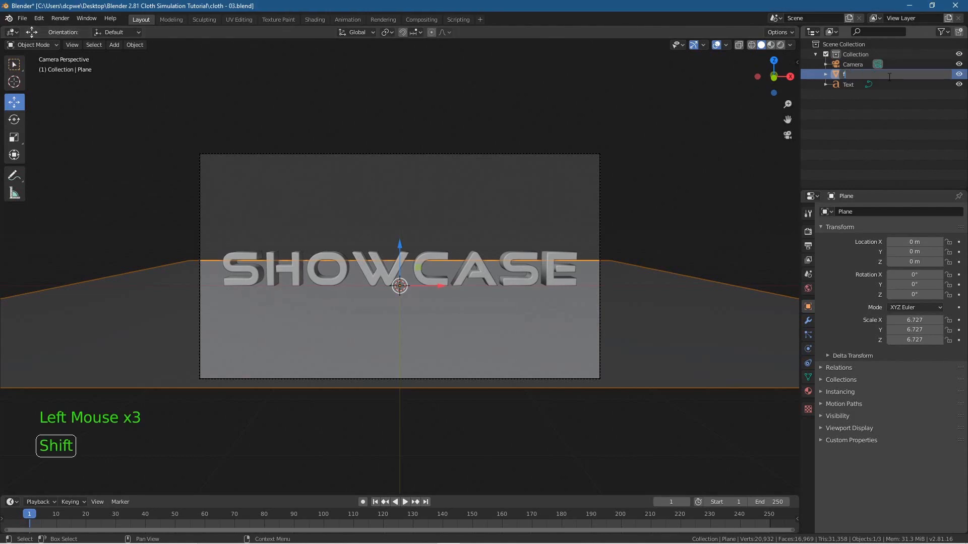
{"action": "key", "text": "BackSpace"}
{"action": "key", "text": "BackSpace"}
{"action": "key", "text": "BackSpace"}
{"action": "type", "text": "loor"}
{"action": "key", "text": "Return"}
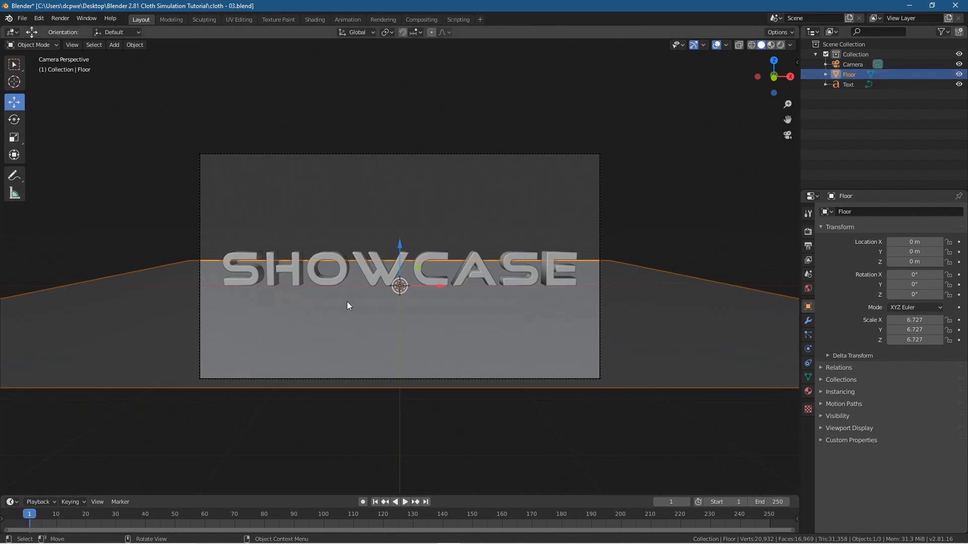
Step: Add a second mesh plane and raise it to about 0.85 m on Z, above the text
{"action": "key", "text": "shift+a"}
{"action": "mouse_move", "coordinate": [352, 325]}
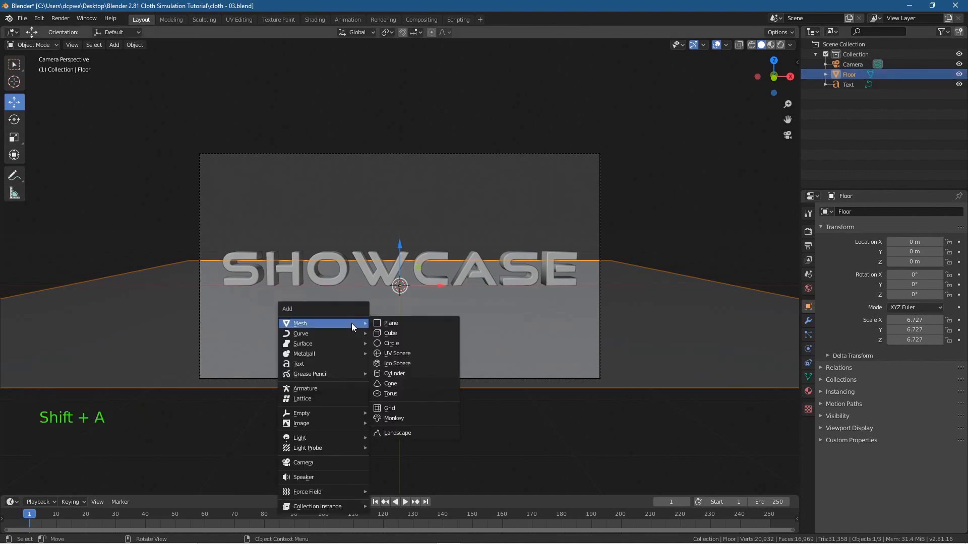
{"action": "left_click", "coordinate": [399, 324]}
{"action": "left_click_drag", "start_coordinate": [397, 241], "coordinate": [397, 200]}
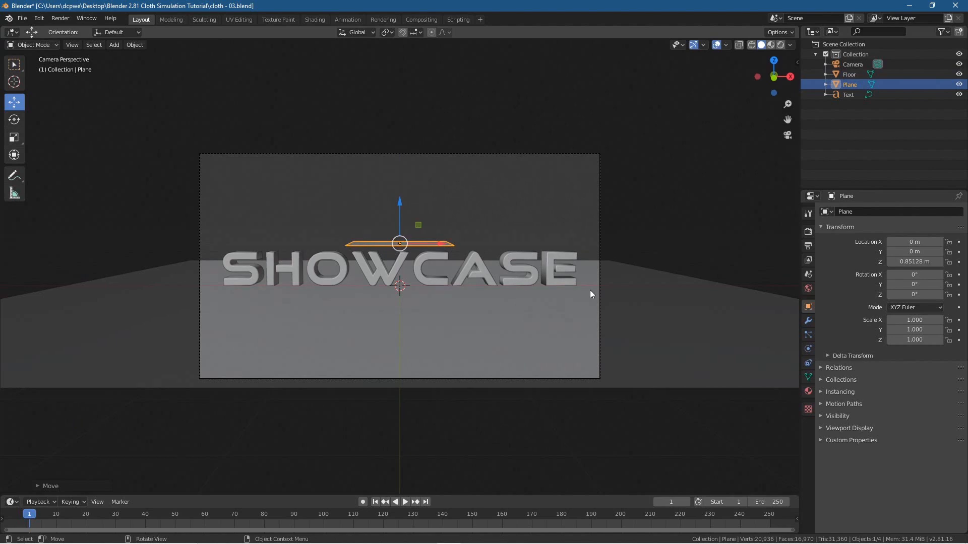
Step: Stand the new plane upright by setting its X rotation to 90°
{"action": "left_click", "coordinate": [808, 308]}
{"action": "mouse_move", "coordinate": [914, 274]}
{"action": "left_mouse_down"}
{"action": "mouse_move", "coordinate": [948, 274]}
{"action": "mouse_move", "coordinate": [913, 274]}
{"action": "left_mouse_up"}
{"action": "double_click", "coordinate": [913, 274]}
{"action": "type", "text": "90"}
{"action": "key", "text": "Return"}
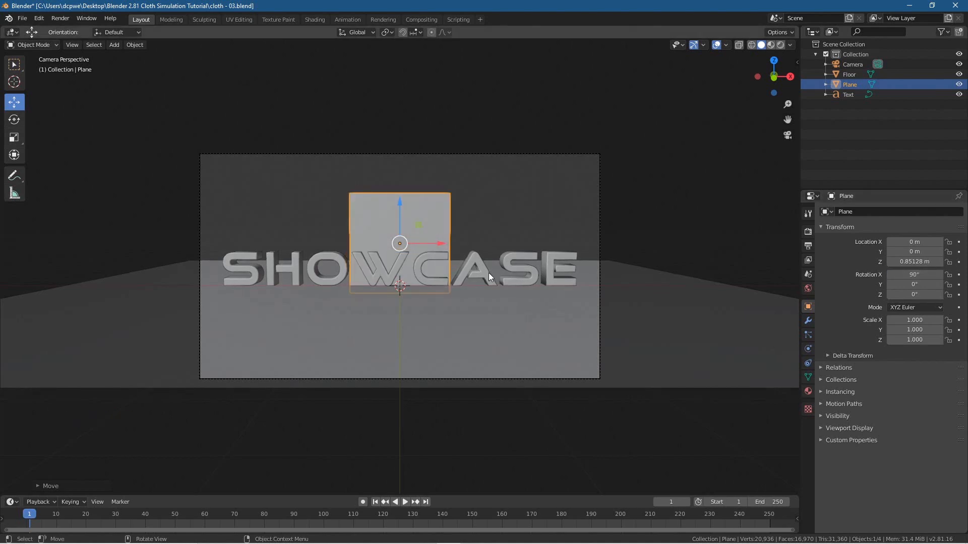
Step: Stretch the upright plane to a scale of about 4.76 on X and 1.77 on Y
{"action": "left_click_drag", "start_coordinate": [907, 320], "coordinate": [965, 319]}
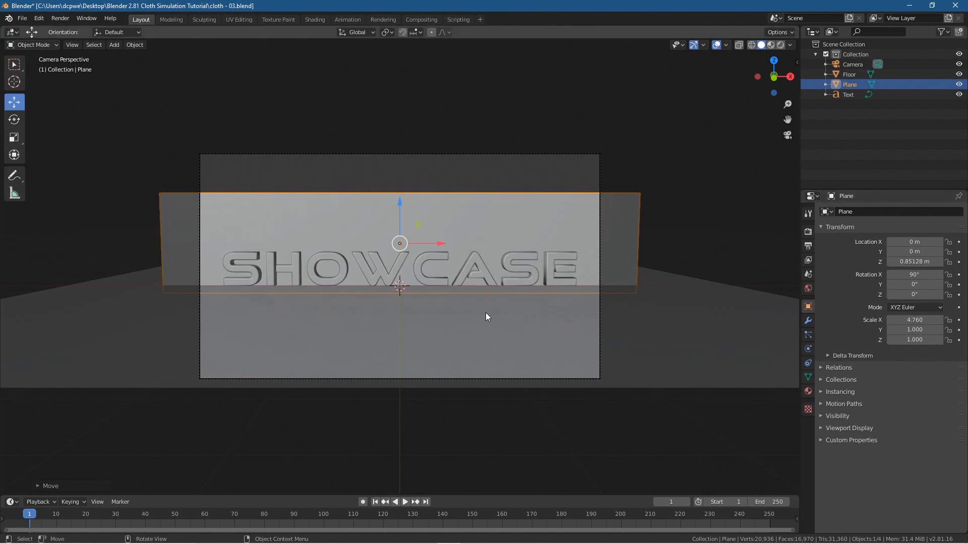
{"action": "left_click", "coordinate": [914, 340]}
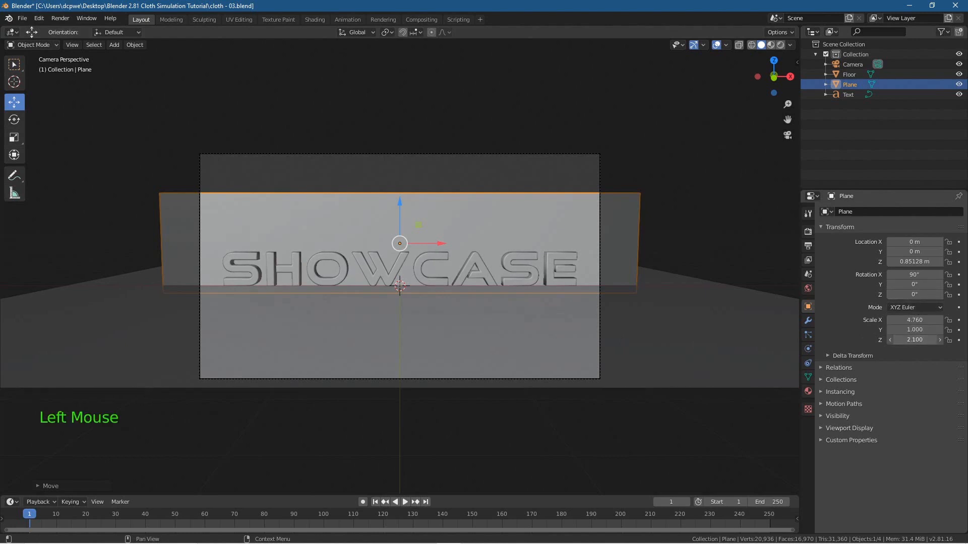
{"action": "key", "text": "ctrl+z"}
{"action": "mouse_move", "coordinate": [914, 330]}
{"action": "left_mouse_down"}
{"action": "mouse_move", "coordinate": [948, 330]}
{"action": "mouse_move", "coordinate": [933, 330]}
{"action": "left_mouse_up"}
Step: Raise the upright plane to about 1.32 m on Z, check its position relative to the text, and keep it selected
{"action": "middle_click_drag", "start_coordinate": [608, 356], "coordinate": [430, 357]}
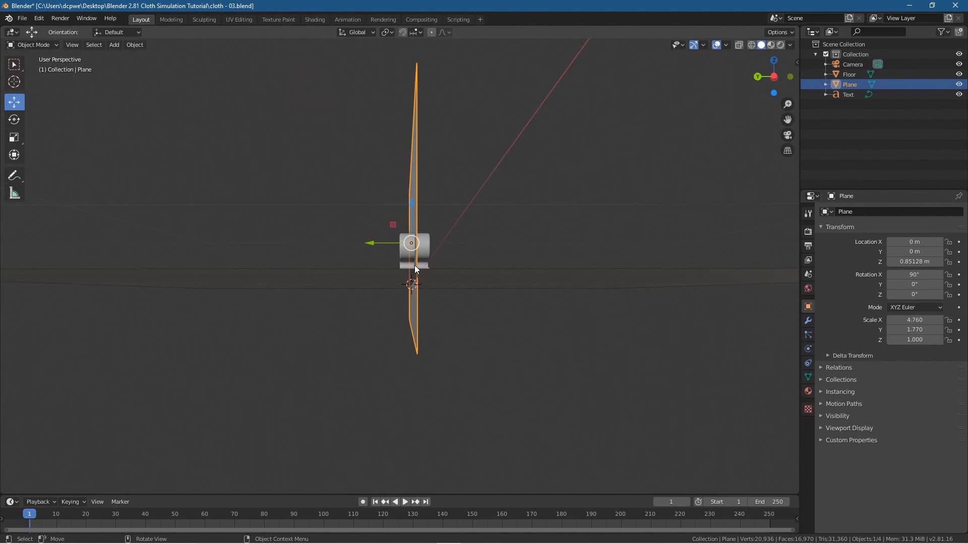
{"action": "mouse_move", "coordinate": [442, 314]}
{"action": "middle_mouse_down"}
{"action": "mouse_move", "coordinate": [435, 325]}
{"action": "mouse_move", "coordinate": [299, 319]}
{"action": "mouse_move", "coordinate": [457, 316]}
{"action": "middle_mouse_up"}
{"action": "key", "text": "KP_0"}
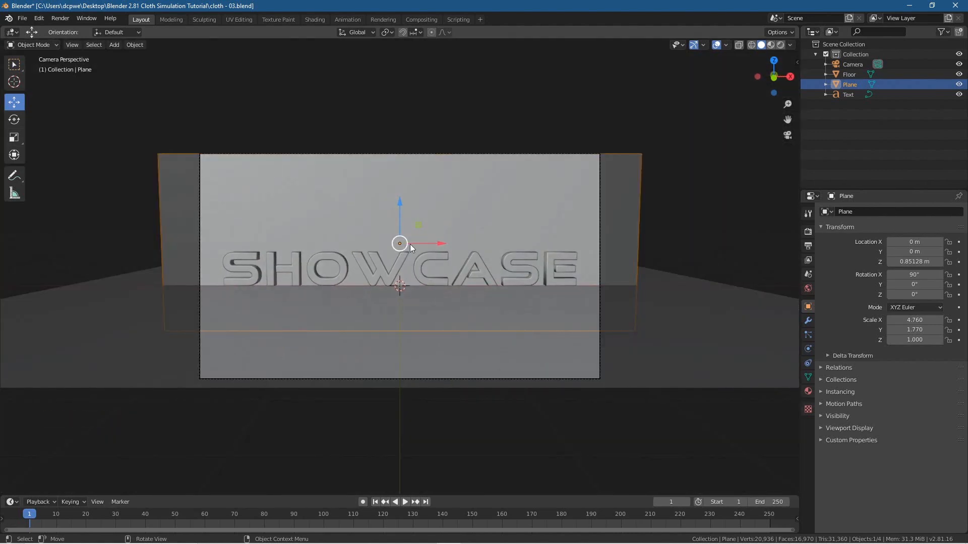
{"action": "left_click_drag", "start_coordinate": [400, 198], "coordinate": [400, 174]}
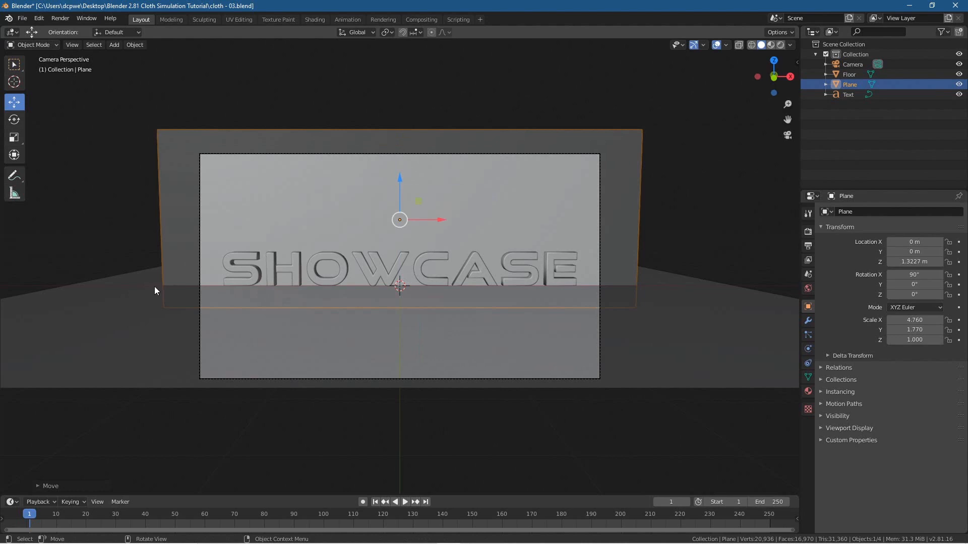
{"action": "middle_click_drag", "start_coordinate": [154, 287], "coordinate": [441, 287]}
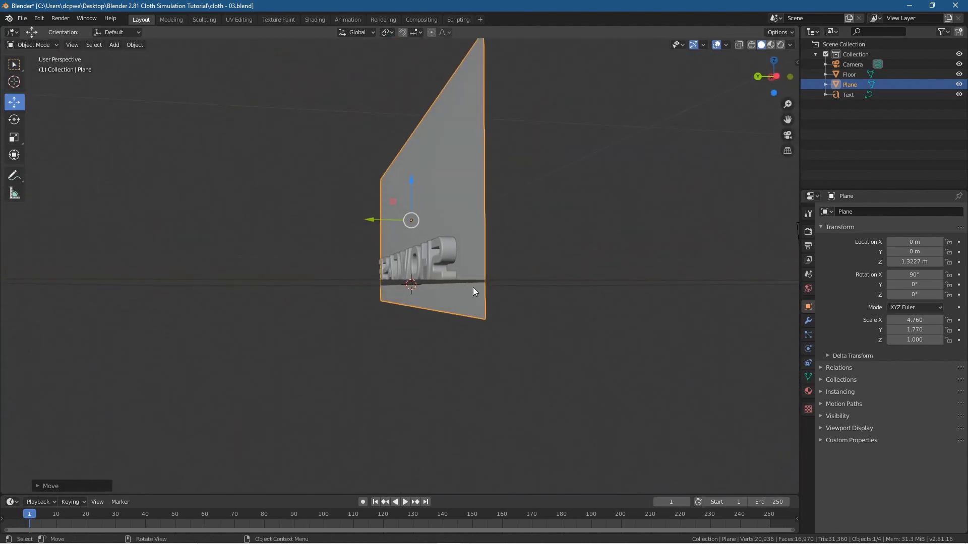
{"action": "middle_click_drag", "start_coordinate": [539, 316], "coordinate": [458, 322]}
{"action": "left_click", "coordinate": [495, 178]}
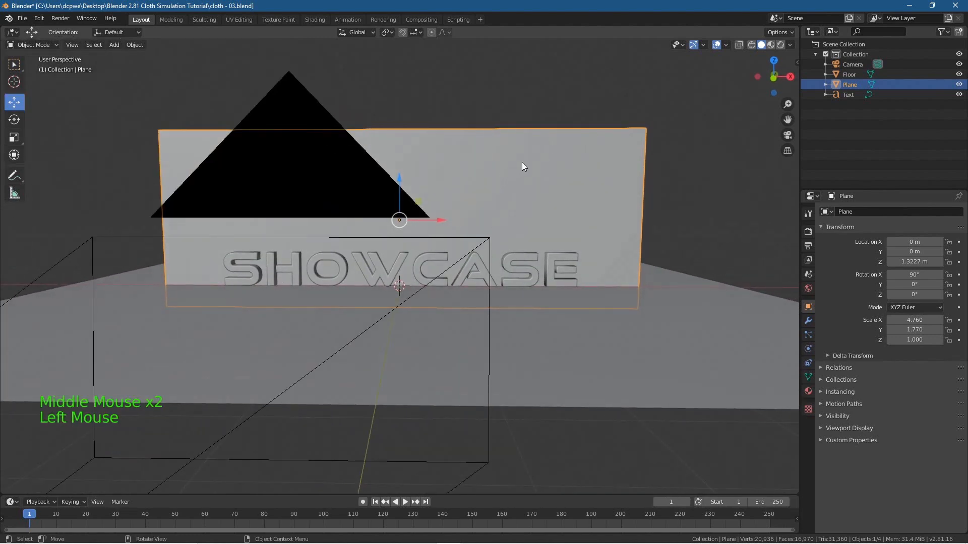
Step: Rename the upright plane as Cloth and save the file
{"action": "double_click", "coordinate": [850, 84]}
{"action": "type", "text": "Mat"}
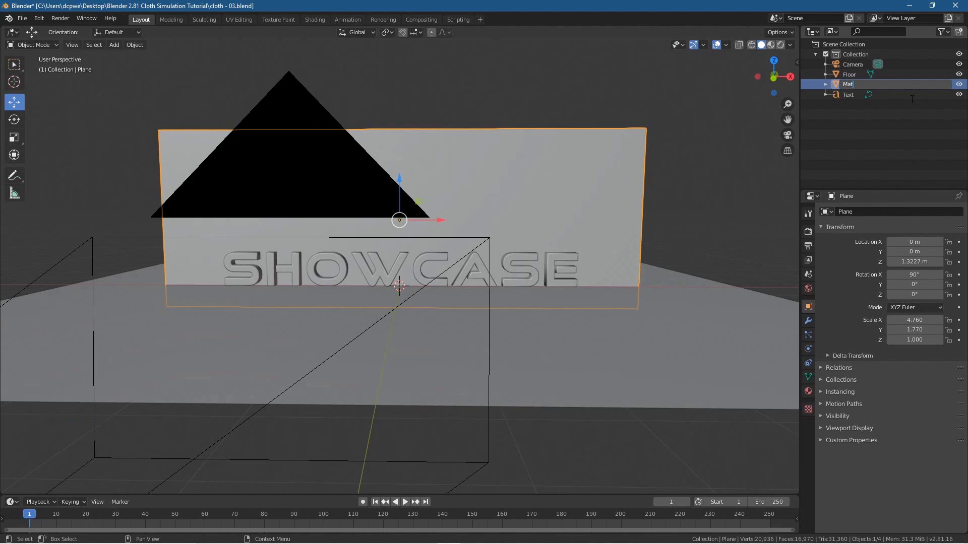
{"action": "key", "text": "BackSpace"}
{"action": "key", "text": "BackSpace"}
{"action": "key", "text": "BackSpace"}
{"action": "type", "text": "Cloth"}
{"action": "key", "text": "Return"}
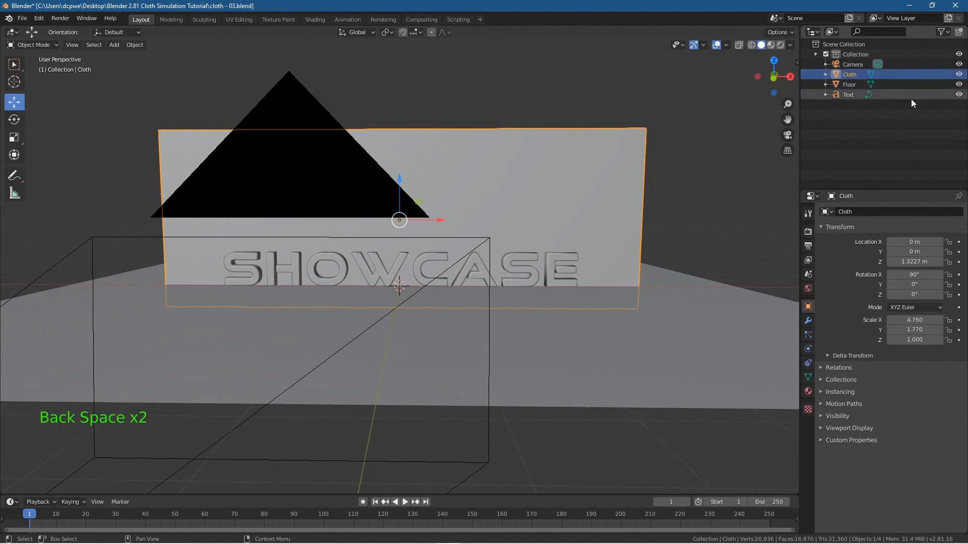
{"action": "left_click", "coordinate": [849, 74]}
{"action": "key", "text": "ctrl+s"}
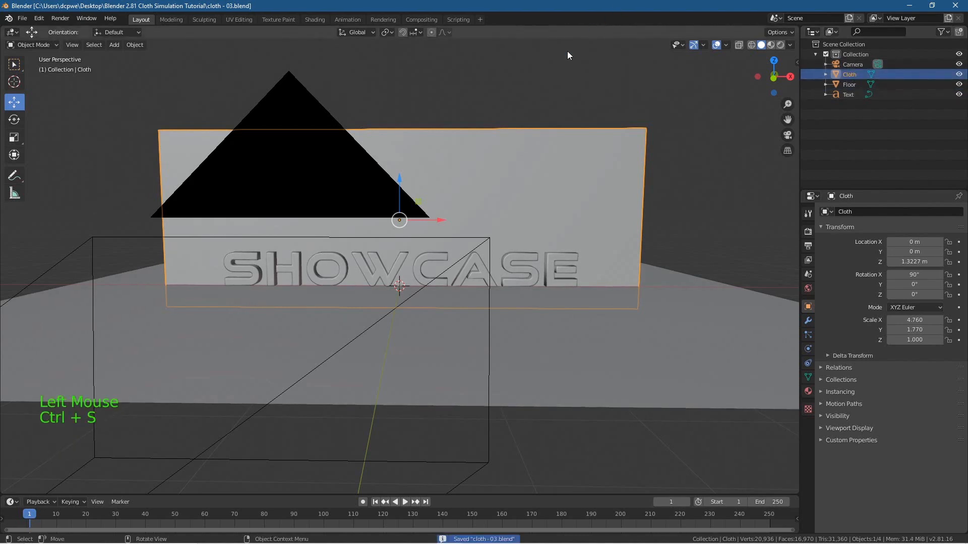
Step: Look through the camera and put the Cloth plane into Edit Mode
{"action": "key", "text": "KP_0"}
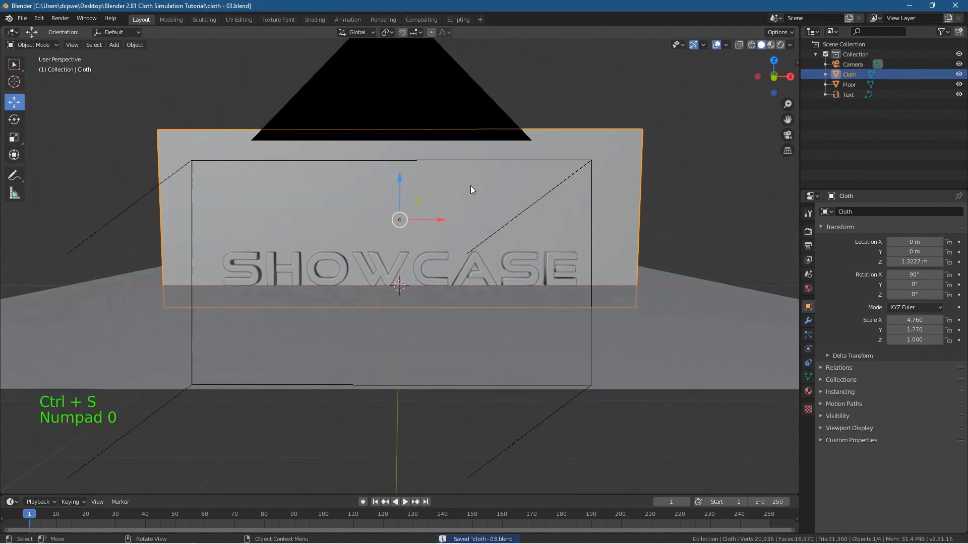
{"action": "left_click", "coordinate": [600, 143]}
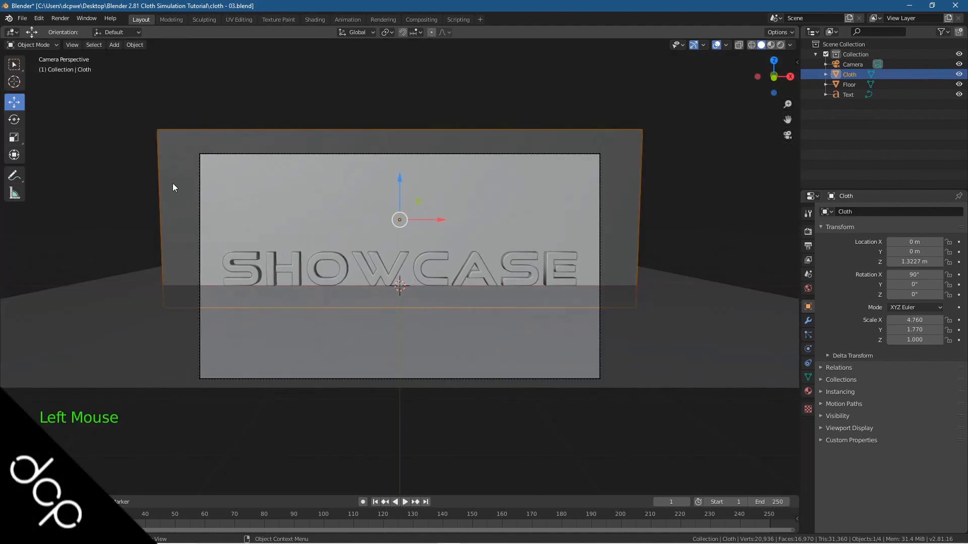
{"action": "left_click", "coordinate": [848, 75]}
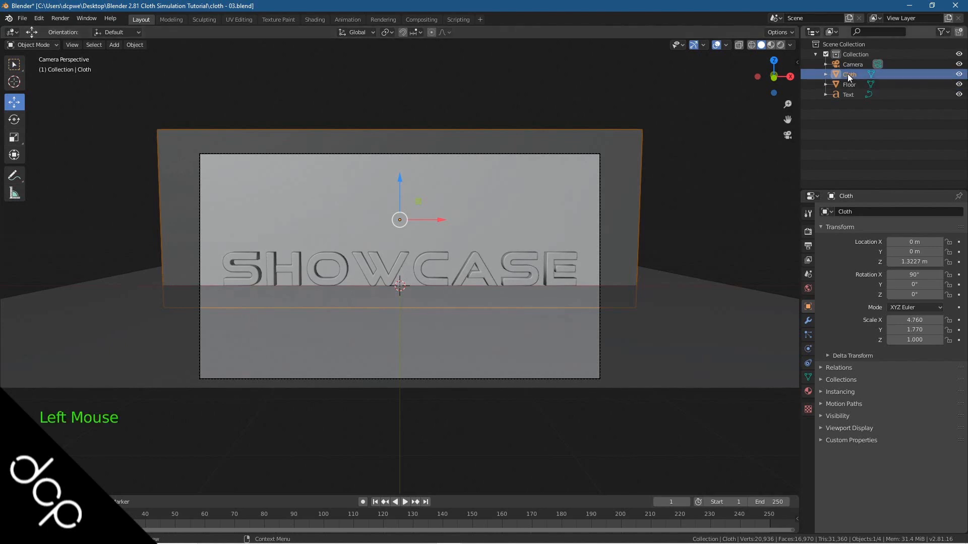
{"action": "left_click", "coordinate": [529, 144]}
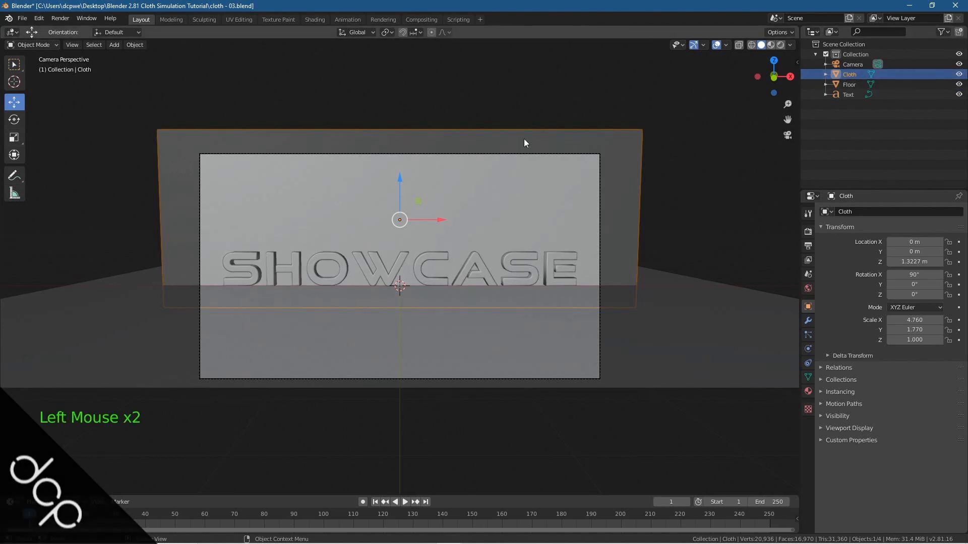
{"action": "left_click", "coordinate": [45, 47]}
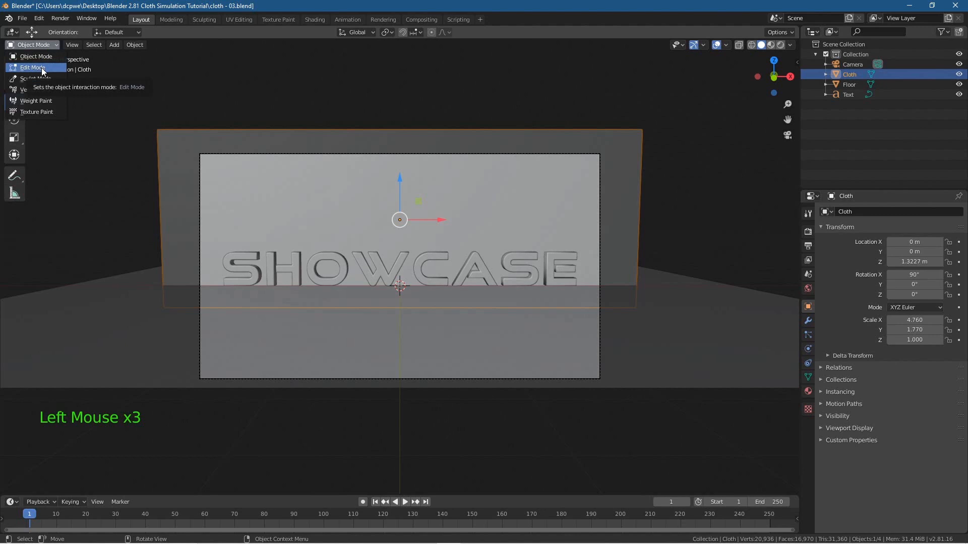
{"action": "left_click", "coordinate": [48, 73]}
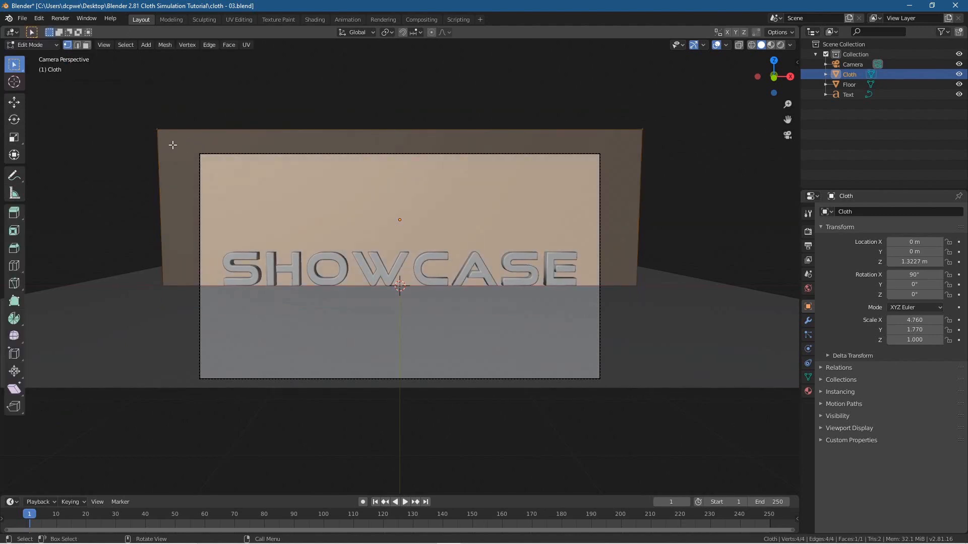
Step: Subdivide the Cloth plane with 10 cuts and deselect its vertices
{"action": "left_click", "coordinate": [209, 46]}
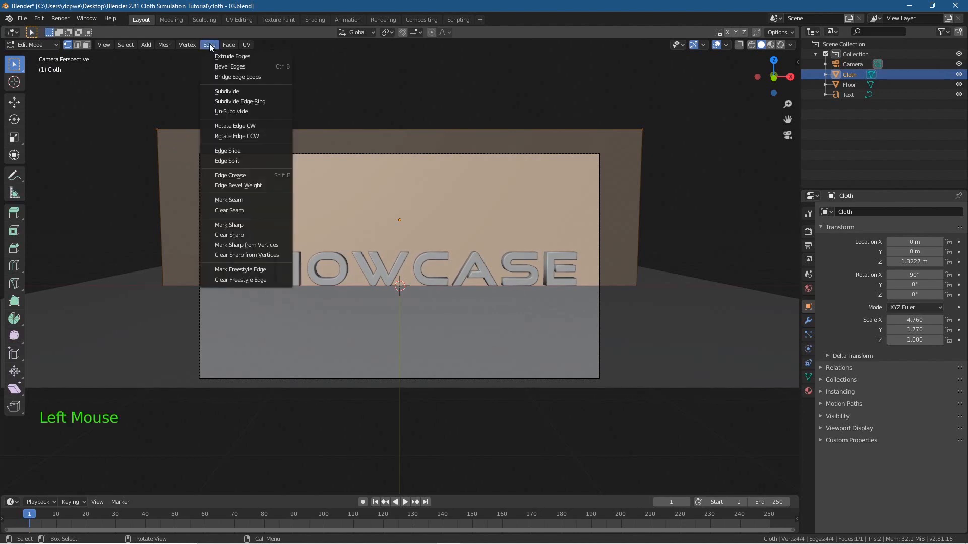
{"action": "left_click", "coordinate": [231, 93]}
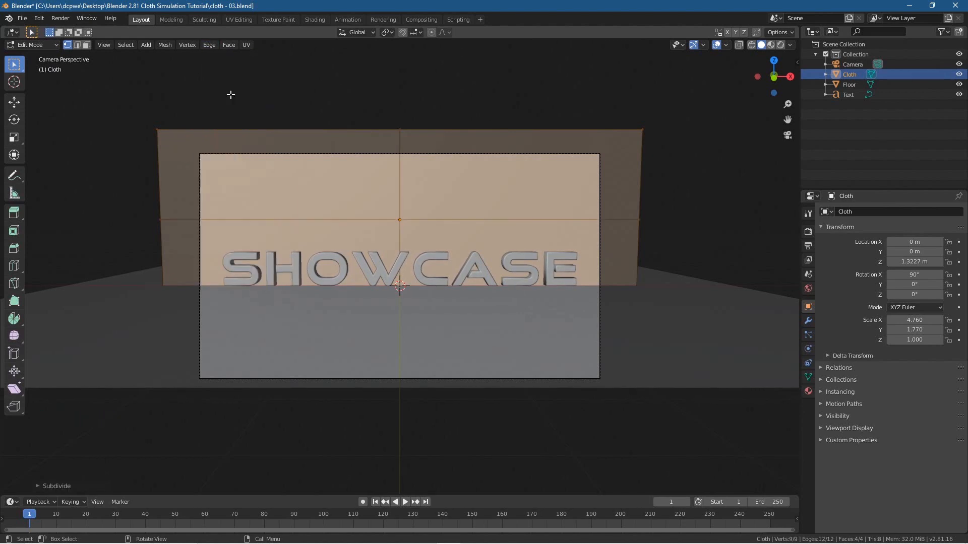
{"action": "left_click", "coordinate": [62, 487]}
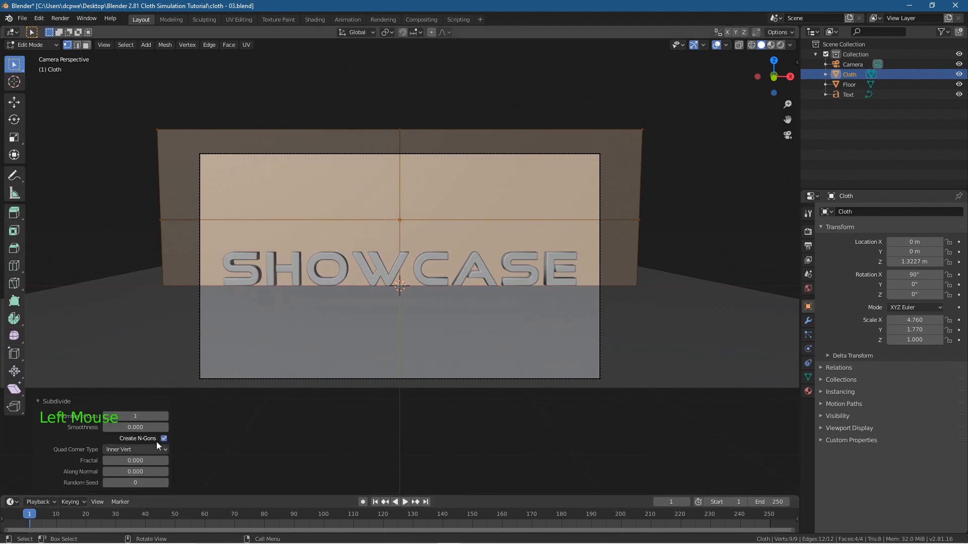
{"action": "left_click", "coordinate": [165, 415]}
{"action": "left_click", "coordinate": [166, 415]}
{"action": "left_click", "coordinate": [166, 416]}
{"action": "left_click", "coordinate": [165, 415]}
{"action": "left_click", "coordinate": [165, 416]}
{"action": "left_click", "coordinate": [165, 415]}
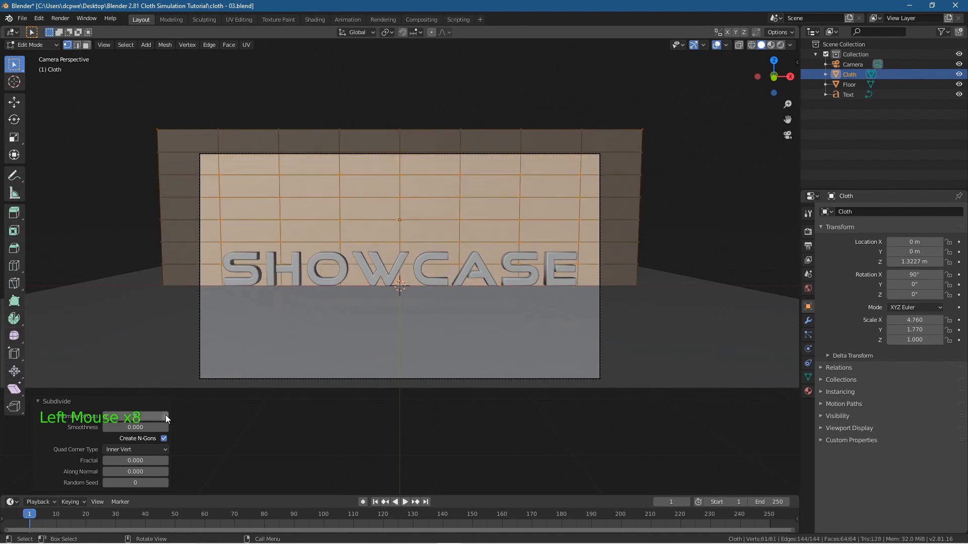
{"action": "left_click", "coordinate": [166, 415]}
{"action": "left_click", "coordinate": [166, 416]}
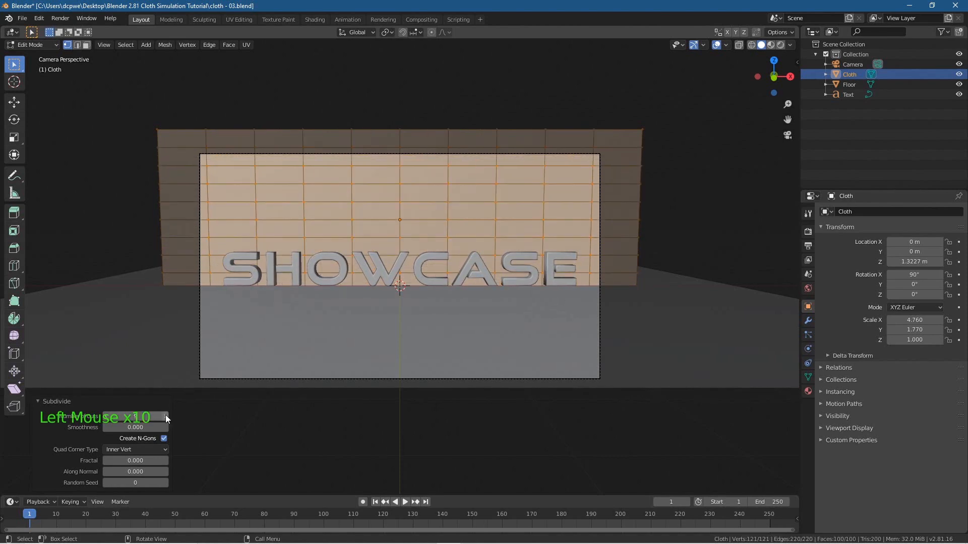
{"action": "left_click", "coordinate": [166, 416]}
{"action": "left_click", "coordinate": [165, 416]}
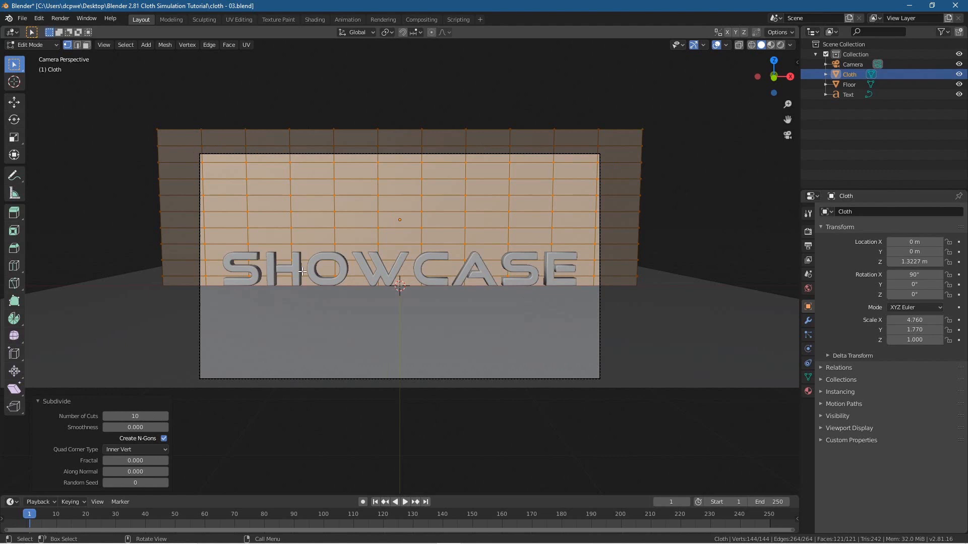
{"action": "left_click", "coordinate": [265, 435]}
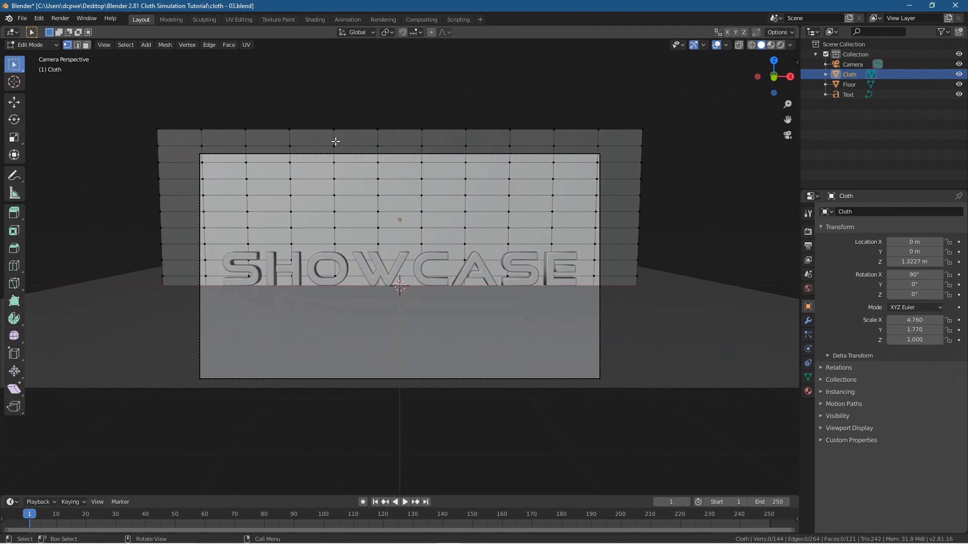
Step: Try selecting and deselecting all of the Cloth's vertices, leaving none selected
{"action": "left_click", "coordinate": [35, 46]}
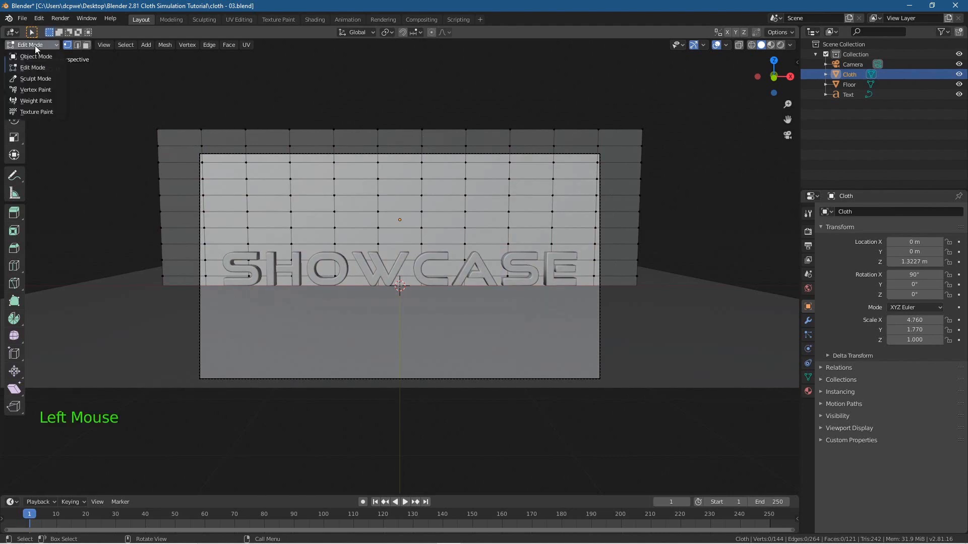
{"action": "left_click", "coordinate": [35, 44]}
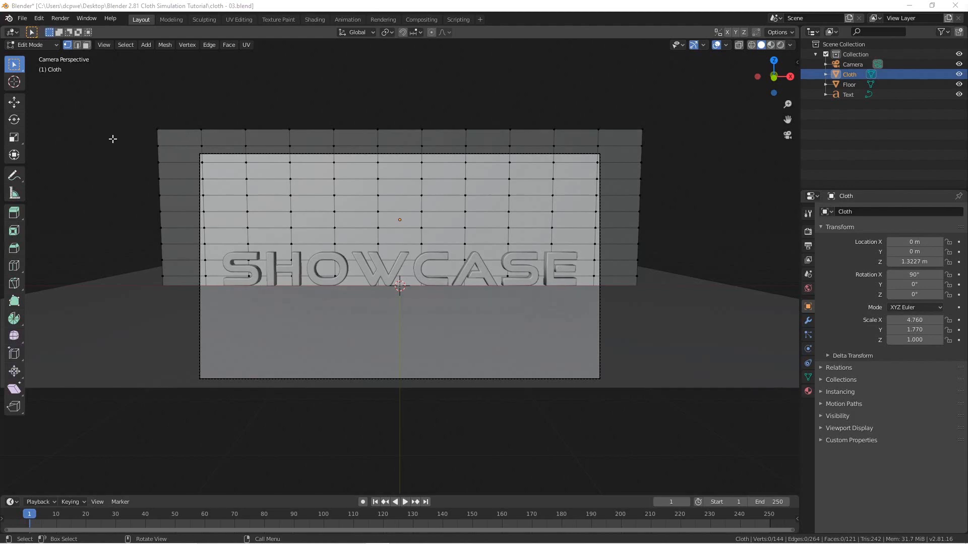
{"action": "left_click", "coordinate": [114, 155]}
{"action": "key", "text": "a"}
{"action": "key", "text": "a"}
{"action": "key", "text": "a"}
{"action": "key", "text": "a"}
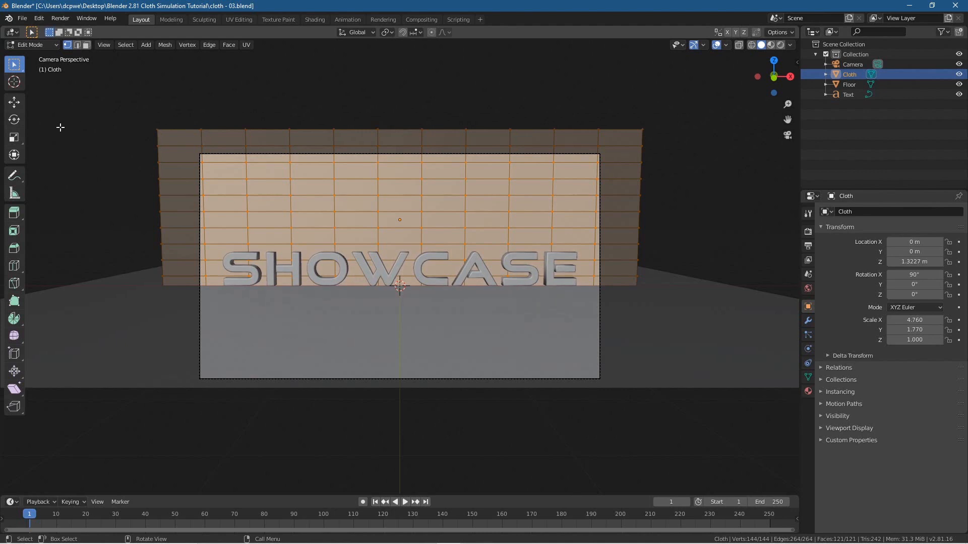
{"action": "left_click", "coordinate": [81, 117]}
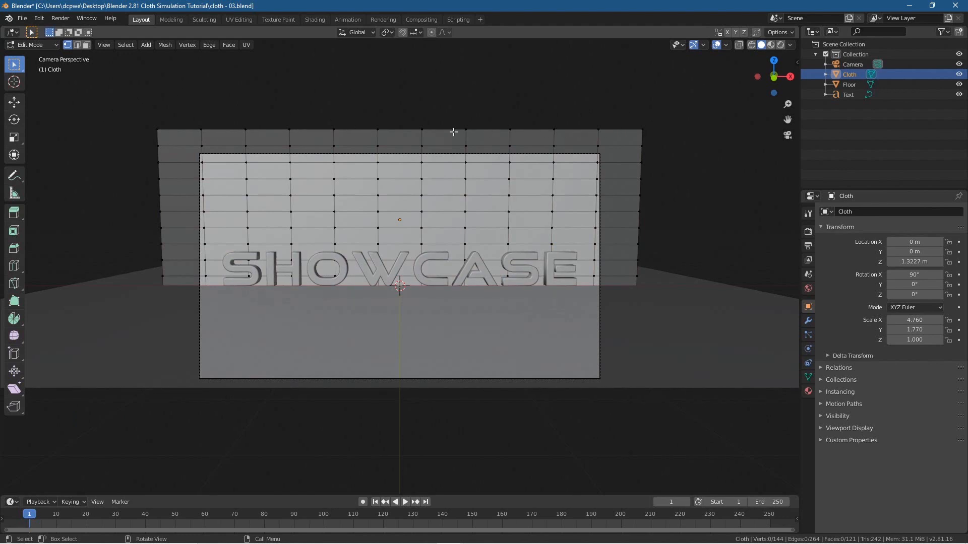
Step: Select the vertices along the Cloth's top edge and assign them to a new vertex group named TopEdge
{"action": "left_click_drag", "start_coordinate": [119, 96], "coordinate": [665, 139]}
{"action": "left_click", "coordinate": [807, 377]}
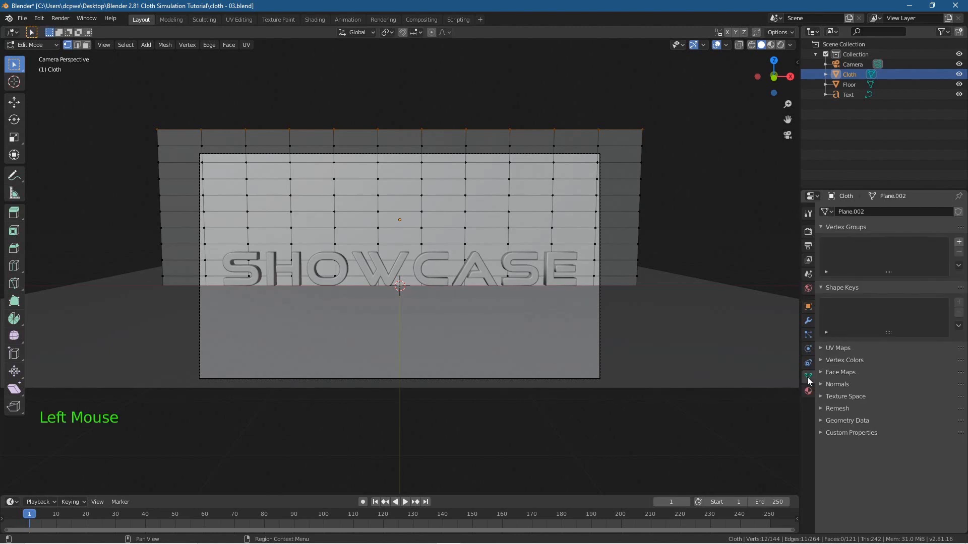
{"action": "left_click", "coordinate": [959, 242]}
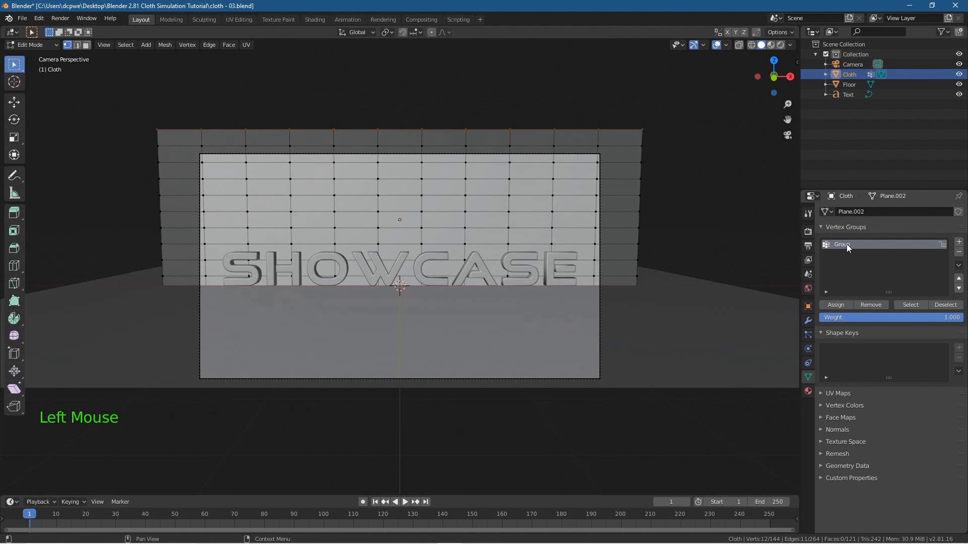
{"action": "double_click", "coordinate": [846, 245]}
{"action": "double_click", "coordinate": [871, 246]}
{"action": "type", "text": "TopEdge"}
{"action": "left_click", "coordinate": [836, 305]}
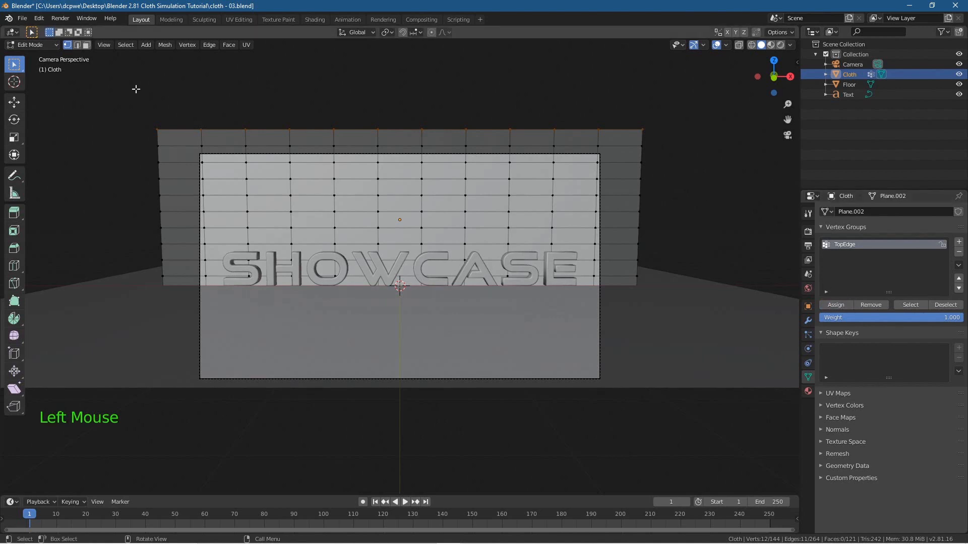
Step: Return to Object Mode, keep the Cloth selected and show its modifier settings
{"action": "left_click", "coordinate": [35, 45]}
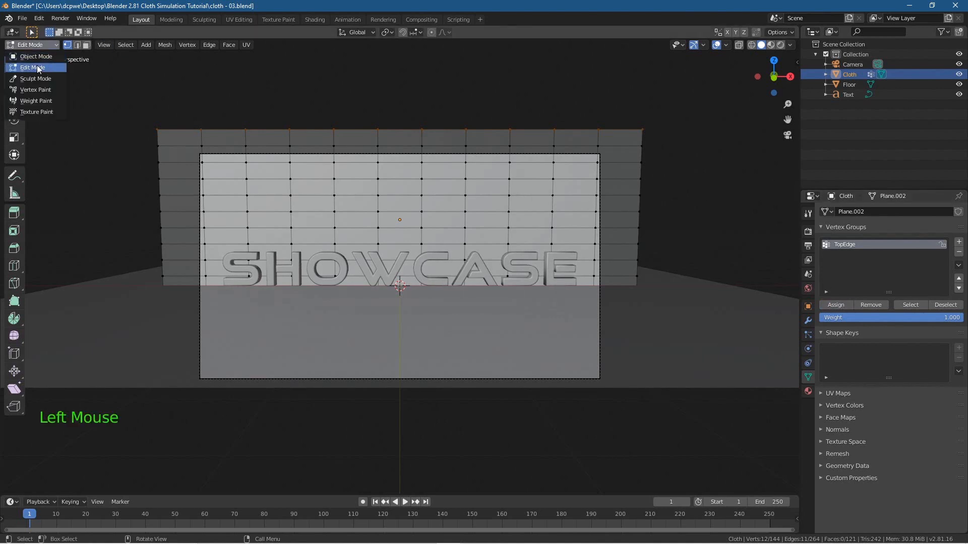
{"action": "left_click", "coordinate": [36, 56]}
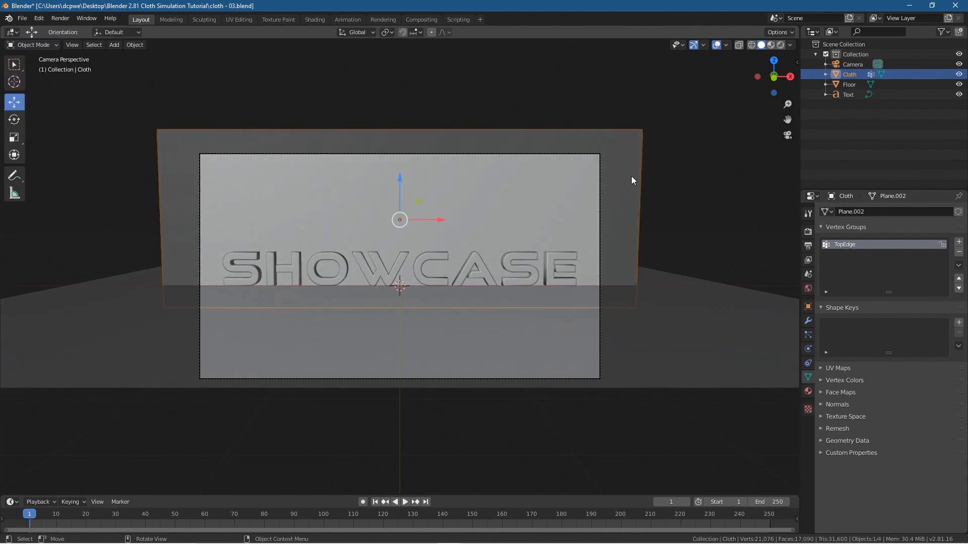
{"action": "left_click", "coordinate": [605, 142]}
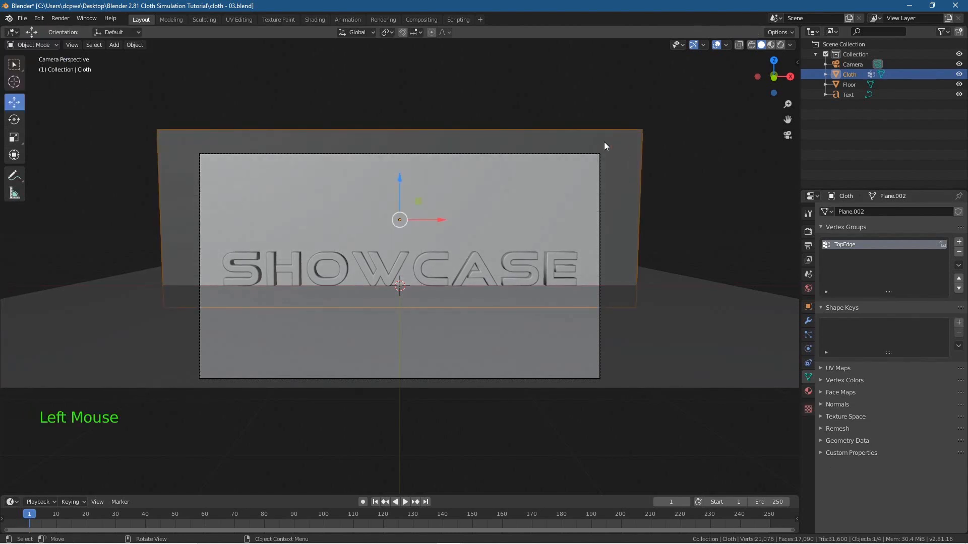
{"action": "left_click", "coordinate": [623, 161]}
{"action": "left_click", "coordinate": [806, 320]}
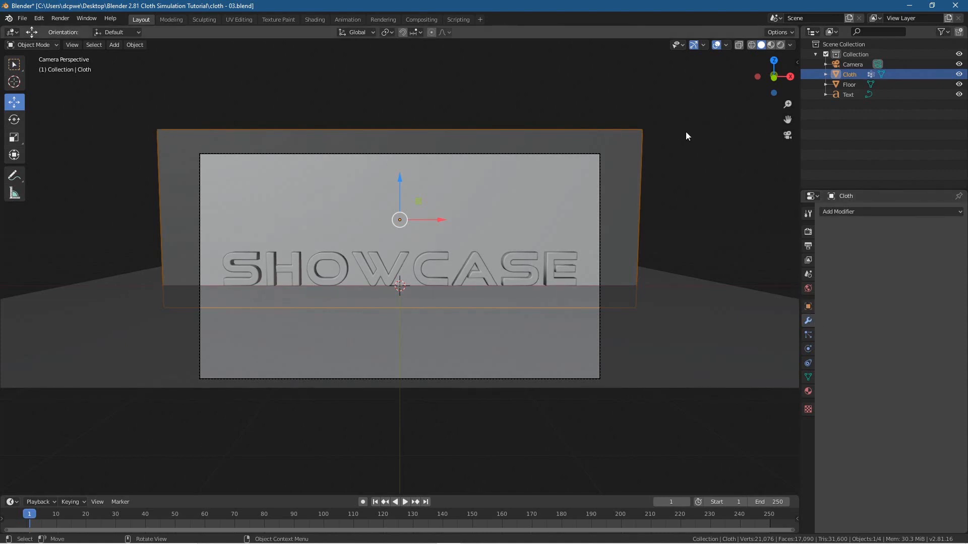
{"action": "left_click", "coordinate": [573, 135]}
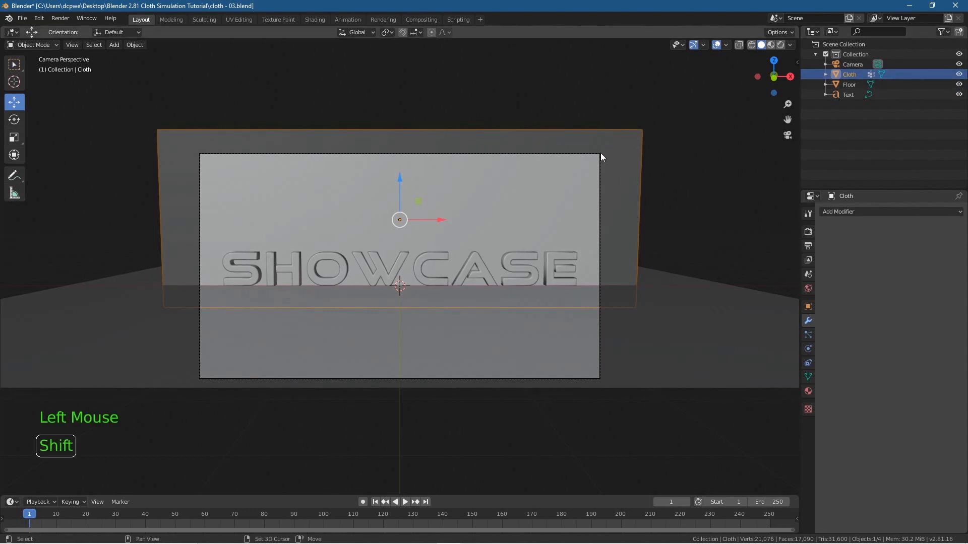
Step: Add an armature and move it to about 2.63 m on Z and -3.93 m on X, near the Cloth's upper-left corner
{"action": "key", "text": "shift+a"}
{"action": "mouse_move", "coordinate": [575, 269]}
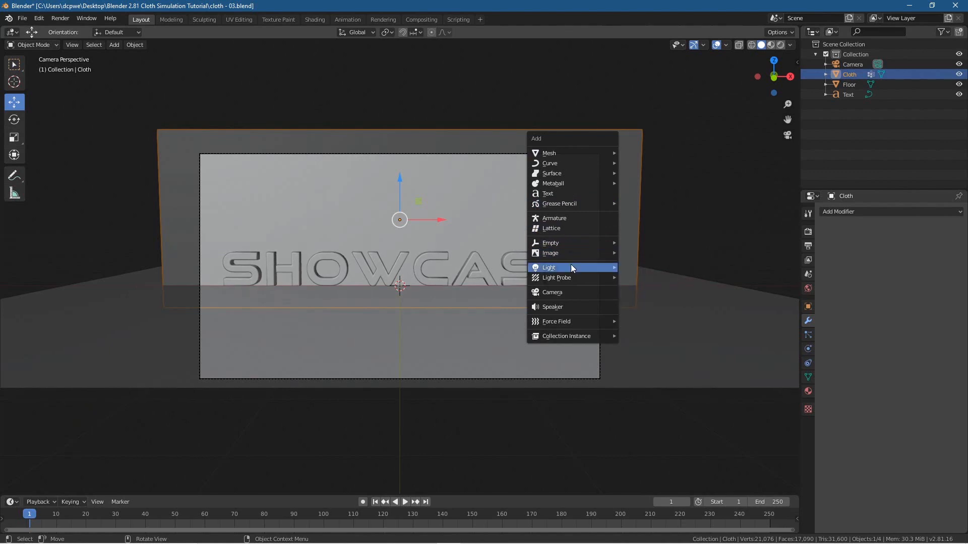
{"action": "left_click", "coordinate": [570, 220]}
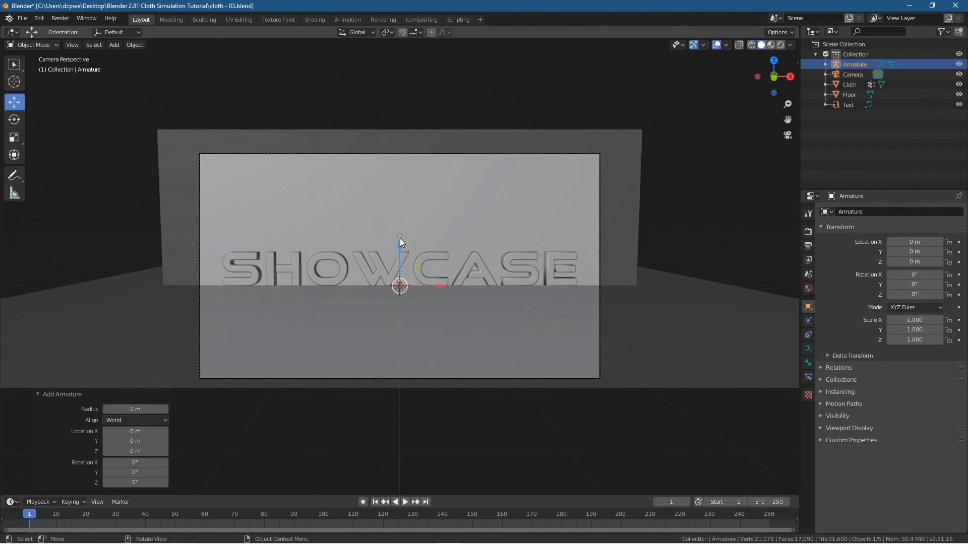
{"action": "left_click_drag", "start_coordinate": [399, 250], "coordinate": [399, 115]}
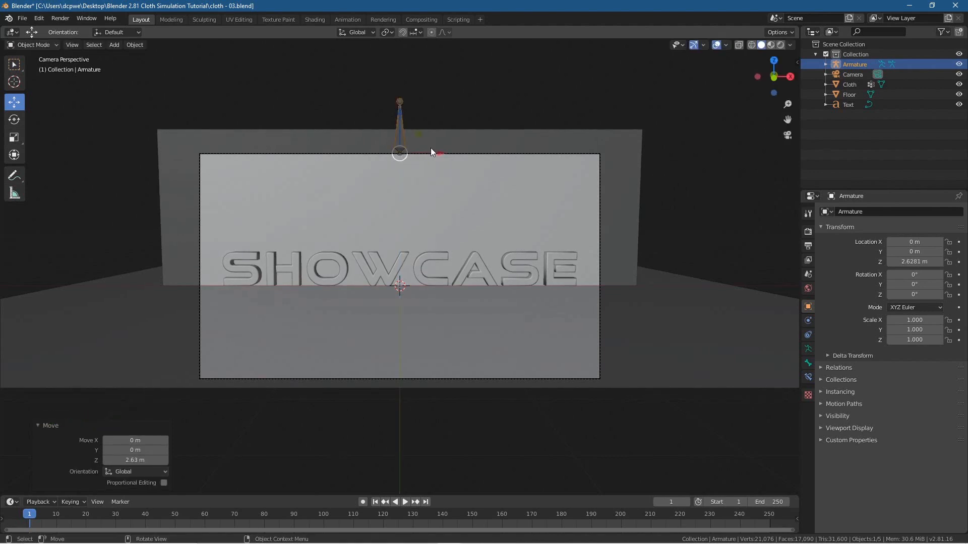
{"action": "left_click_drag", "start_coordinate": [441, 152], "coordinate": [242, 156]}
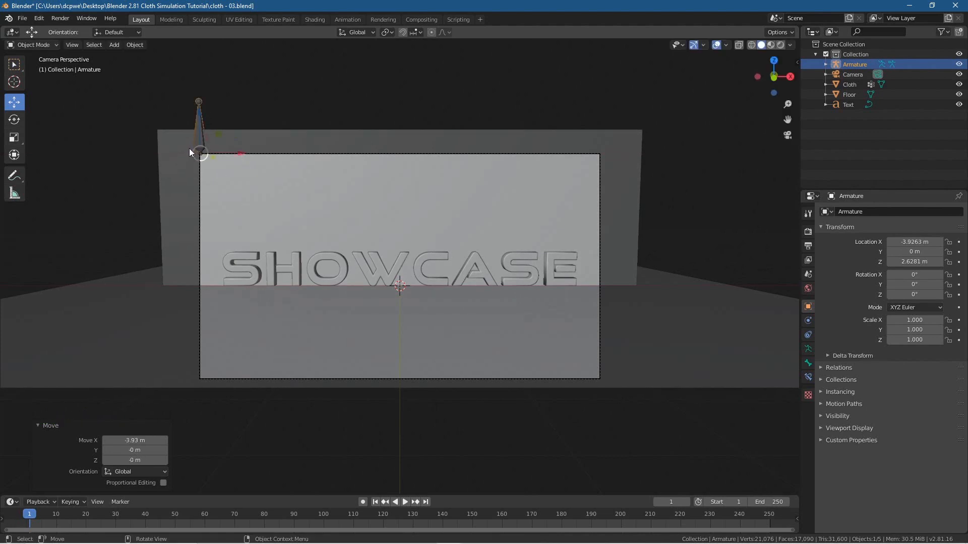
Step: Nudge the armature to about -3.935 m on X and 2.615 m on Z, aligning its base with the camera frame's upper-left corner
{"action": "middle_click_drag", "start_coordinate": [213, 194], "coordinate": [372, 244], "text": "shift"}
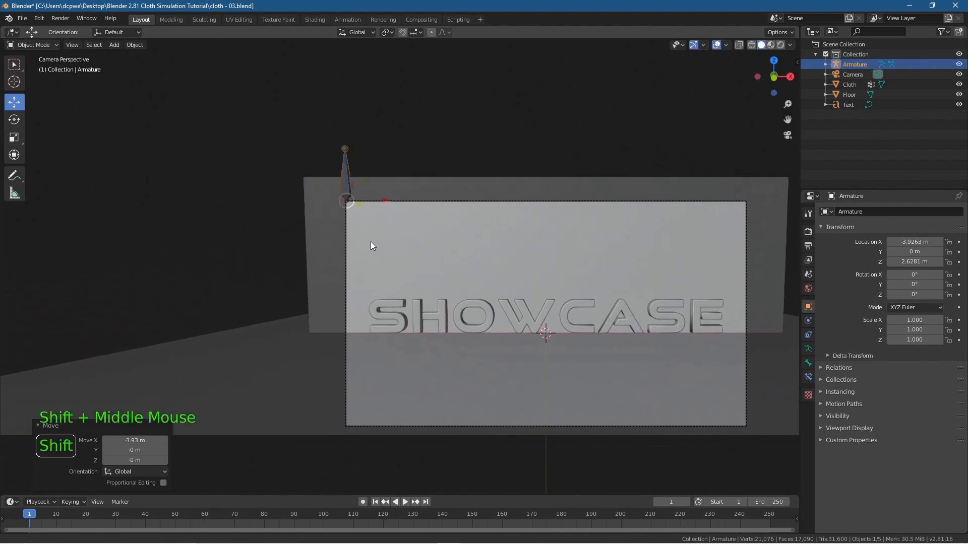
{"action": "scroll", "coordinate": [340, 206], "scroll_direction": "up", "scroll_amount": 8}
{"action": "middle_click_drag", "start_coordinate": [319, 147], "coordinate": [477, 377], "text": "shift"}
{"action": "scroll", "coordinate": [476, 313], "scroll_direction": "up", "scroll_amount": 4}
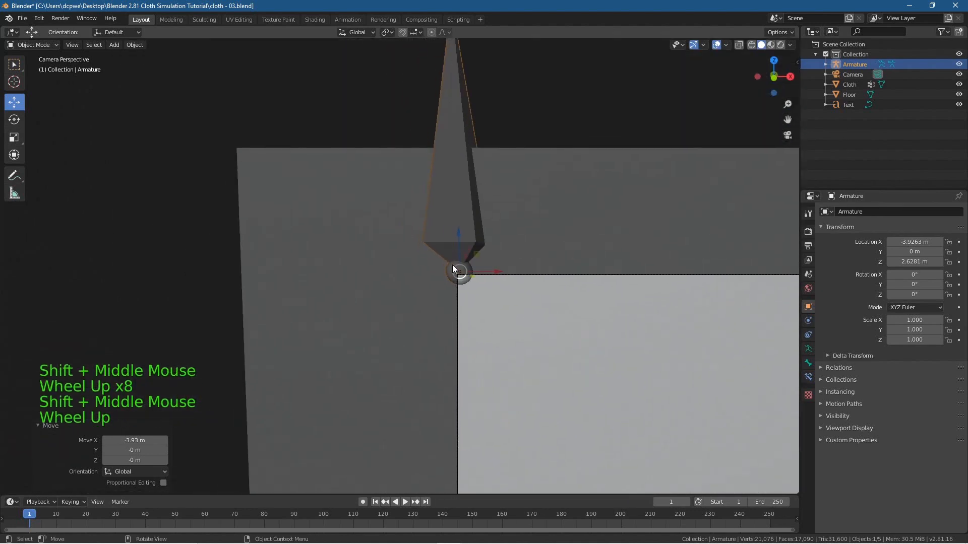
{"action": "scroll", "coordinate": [490, 295], "scroll_direction": "up", "scroll_amount": 1}
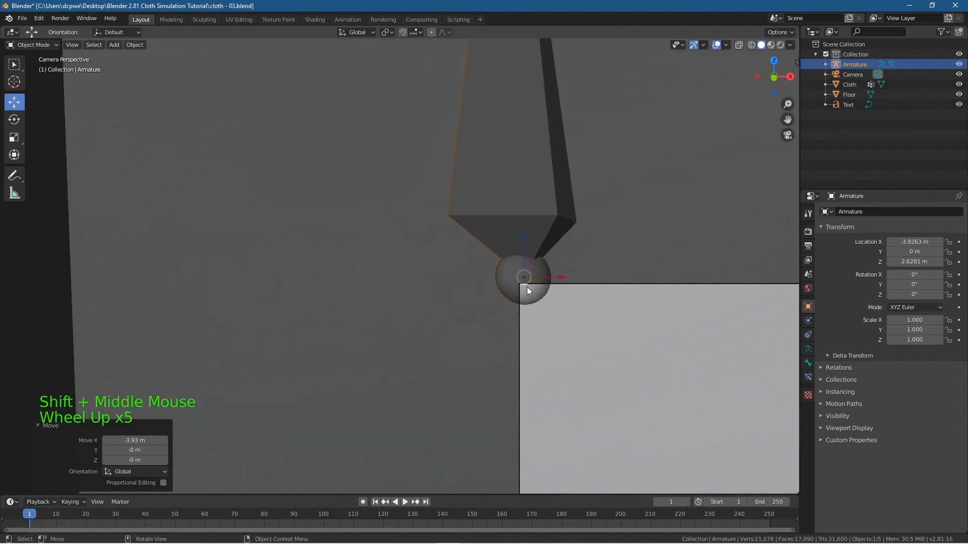
{"action": "left_click_drag", "start_coordinate": [524, 253], "coordinate": [556, 285]}
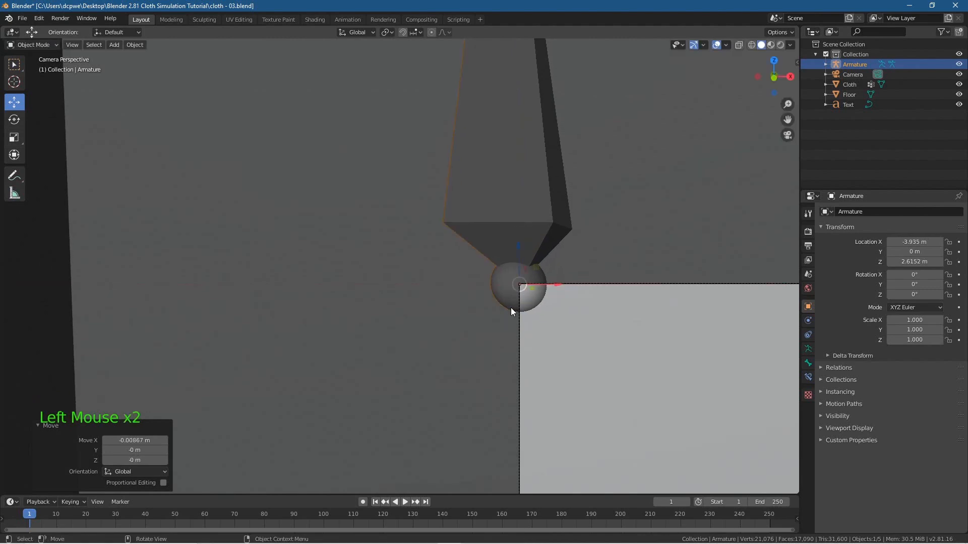
Step: Move the armature to about -4.73 m on X and 3.10 m on Z, near the Cloth's own upper-left corner
{"action": "middle_click_drag", "start_coordinate": [416, 345], "coordinate": [462, 280]}
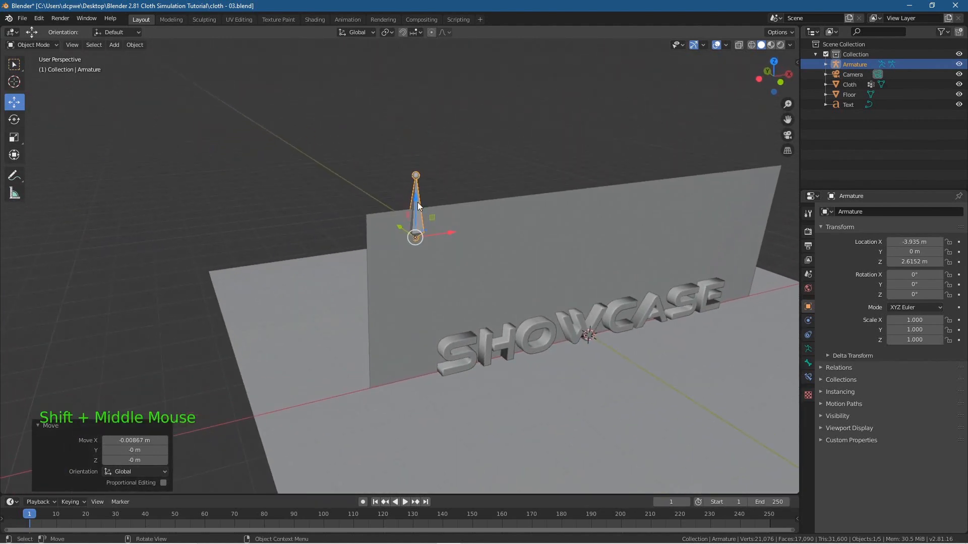
{"action": "left_click_drag", "start_coordinate": [417, 201], "coordinate": [406, 167]}
{"action": "left_click_drag", "start_coordinate": [443, 205], "coordinate": [392, 212]}
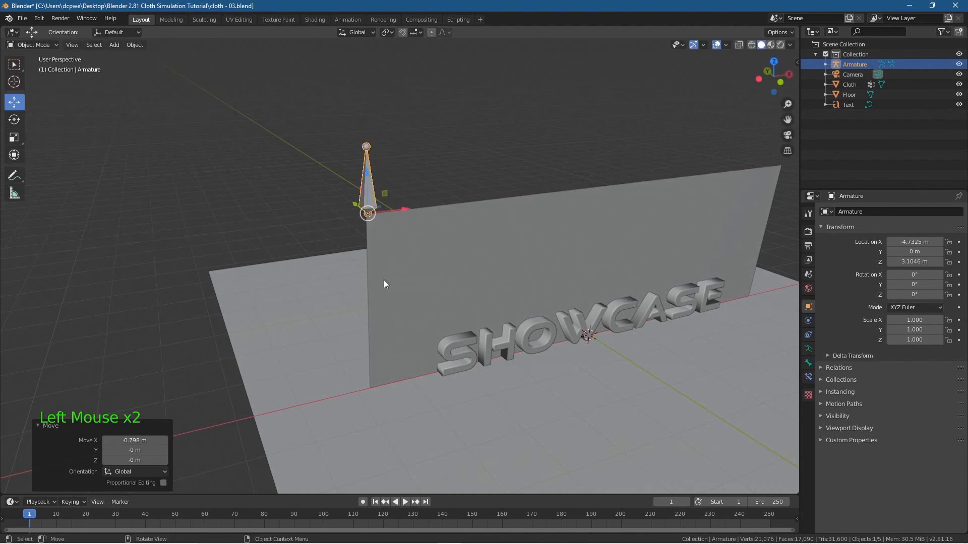
Step: Using wireframe shading, fine-tune the armature to about -4.76 m on X and 3.09 m on Z on the Cloth's corner, then restore solid shading
{"action": "middle_click_drag", "start_coordinate": [385, 283], "coordinate": [434, 253]}
{"action": "scroll", "coordinate": [492, 220], "scroll_direction": "up", "scroll_amount": 6}
{"action": "middle_click_drag", "start_coordinate": [492, 220], "coordinate": [443, 203], "text": "shift"}
{"action": "scroll", "coordinate": [415, 255], "scroll_direction": "down", "scroll_amount": 1}
{"action": "scroll", "coordinate": [443, 202], "scroll_direction": "up", "scroll_amount": 4}
{"action": "middle_click_drag", "start_coordinate": [540, 169], "coordinate": [573, 244], "text": "shift"}
{"action": "left_click_drag", "start_coordinate": [523, 182], "coordinate": [523, 191]}
{"action": "left_click", "coordinate": [749, 44]}
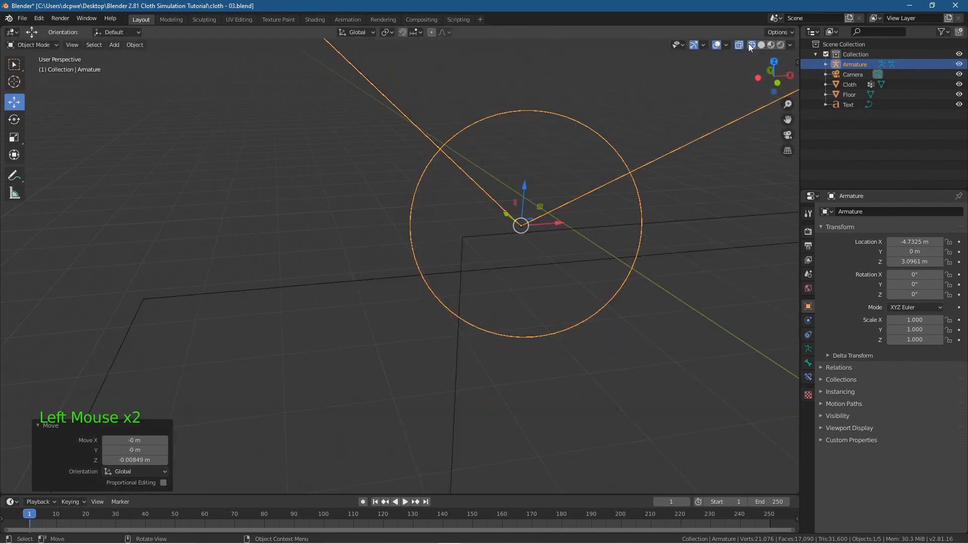
{"action": "left_click_drag", "start_coordinate": [519, 188], "coordinate": [517, 197]}
{"action": "left_click_drag", "start_coordinate": [559, 229], "coordinate": [496, 235]}
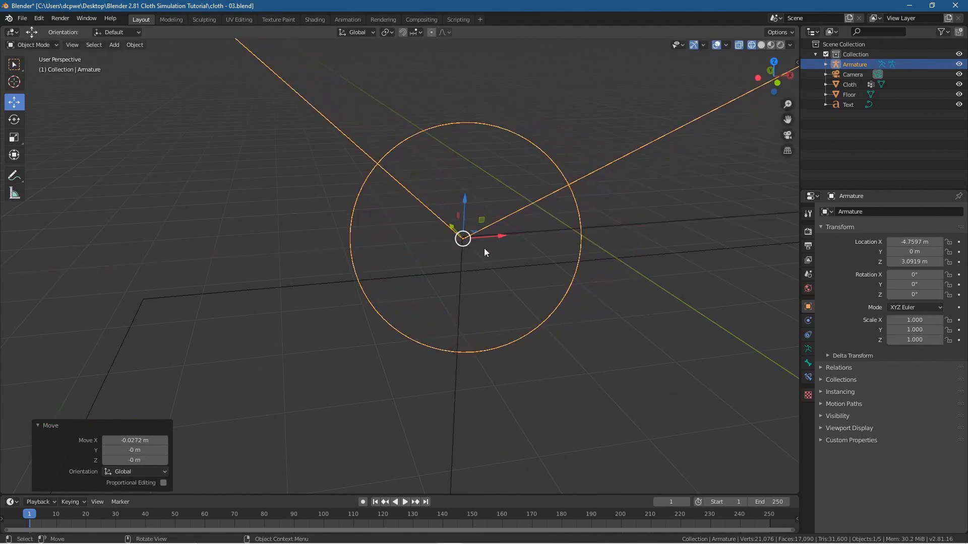
{"action": "left_click", "coordinate": [759, 44]}
Step: Put the armature in Edit Mode and select its entire bone
{"action": "mouse_move", "coordinate": [585, 283]}
{"action": "middle_mouse_down"}
{"action": "mouse_move", "coordinate": [596, 293]}
{"action": "mouse_move", "coordinate": [586, 286]}
{"action": "middle_mouse_up"}
{"action": "scroll", "coordinate": [586, 286], "scroll_direction": "down", "scroll_amount": 11}
{"action": "middle_click_drag", "start_coordinate": [529, 268], "coordinate": [476, 283], "text": "shift"}
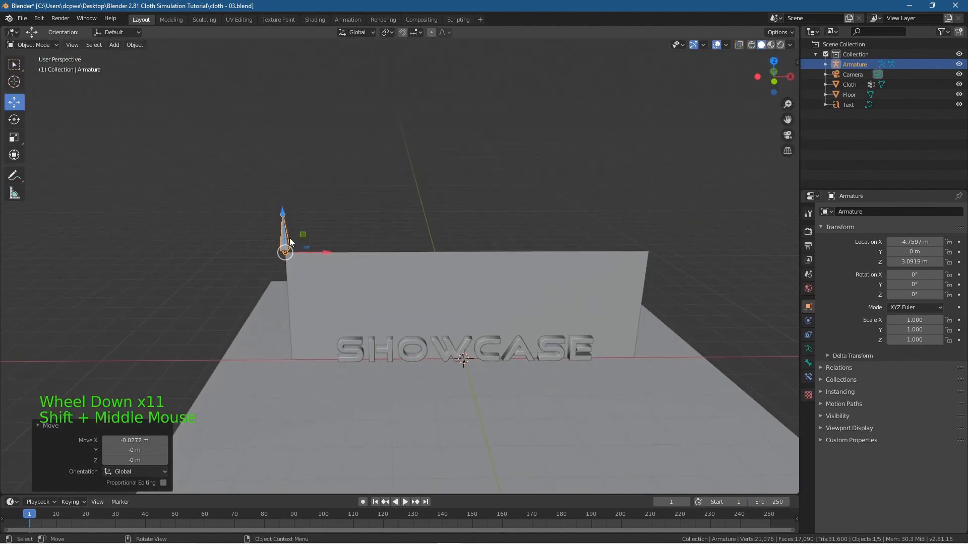
{"action": "left_click", "coordinate": [42, 45]}
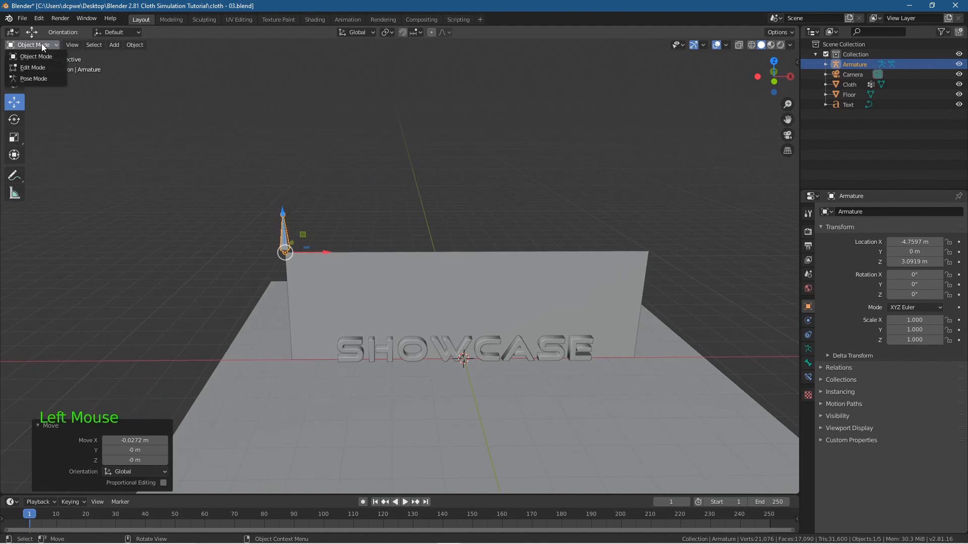
{"action": "left_click", "coordinate": [44, 68]}
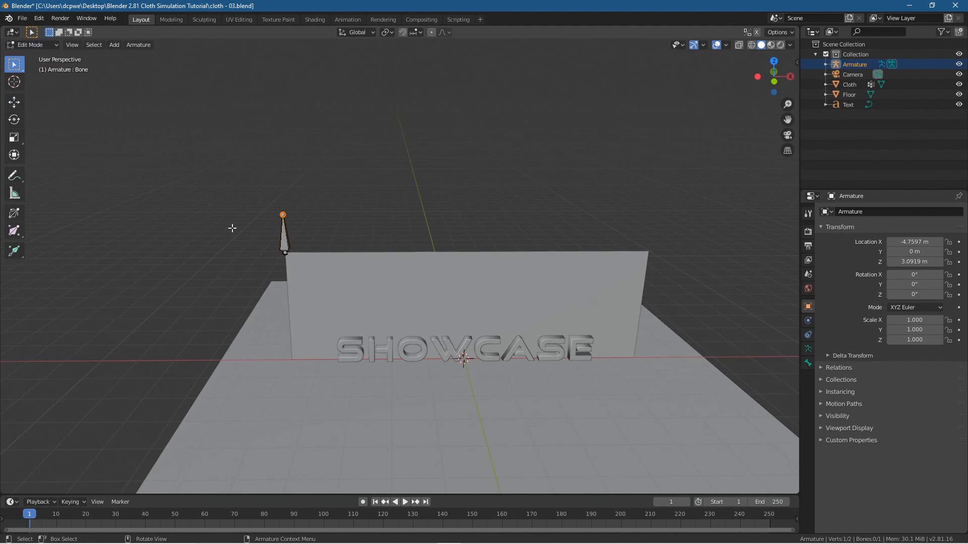
{"action": "left_click", "coordinate": [249, 225]}
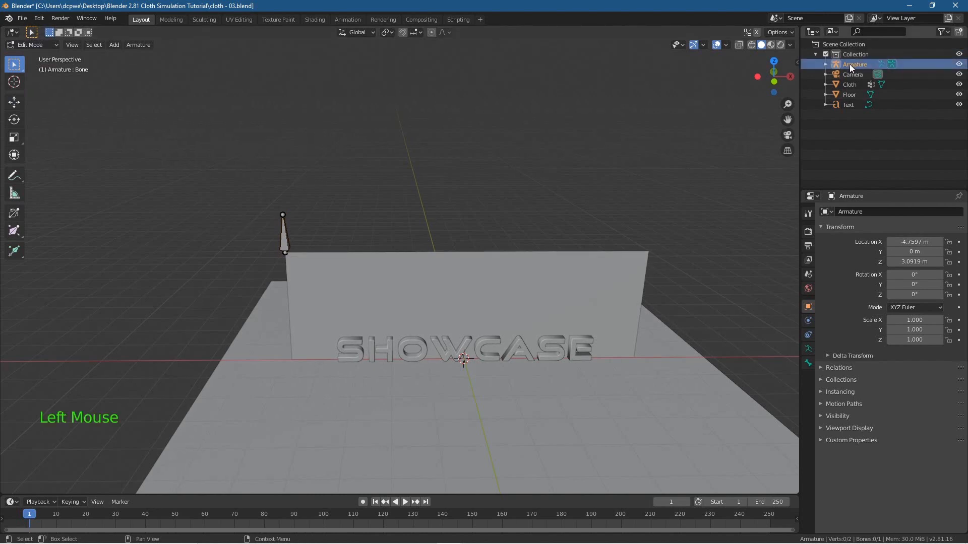
{"action": "left_click", "coordinate": [849, 65]}
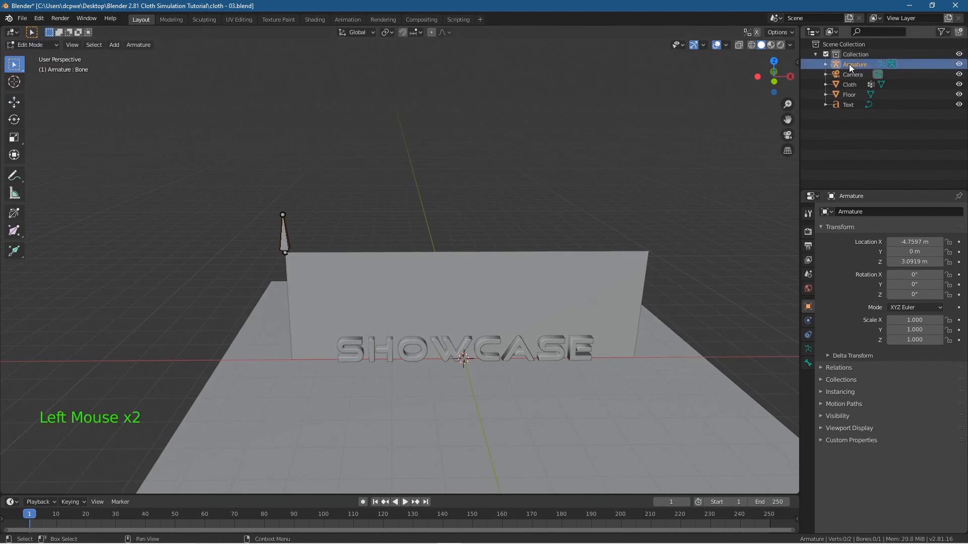
{"action": "left_click", "coordinate": [284, 214]}
{"action": "left_click", "coordinate": [287, 237]}
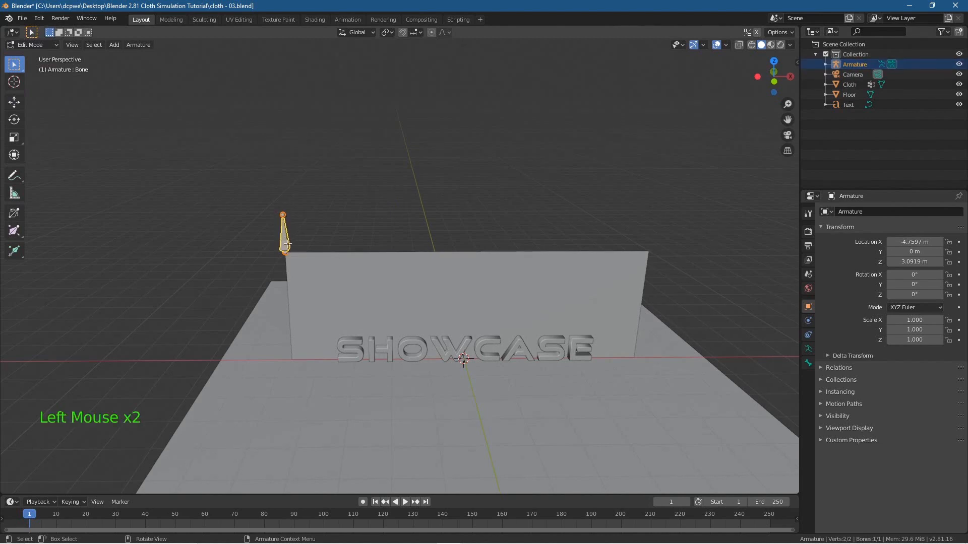
{"action": "left_click", "coordinate": [303, 233]}
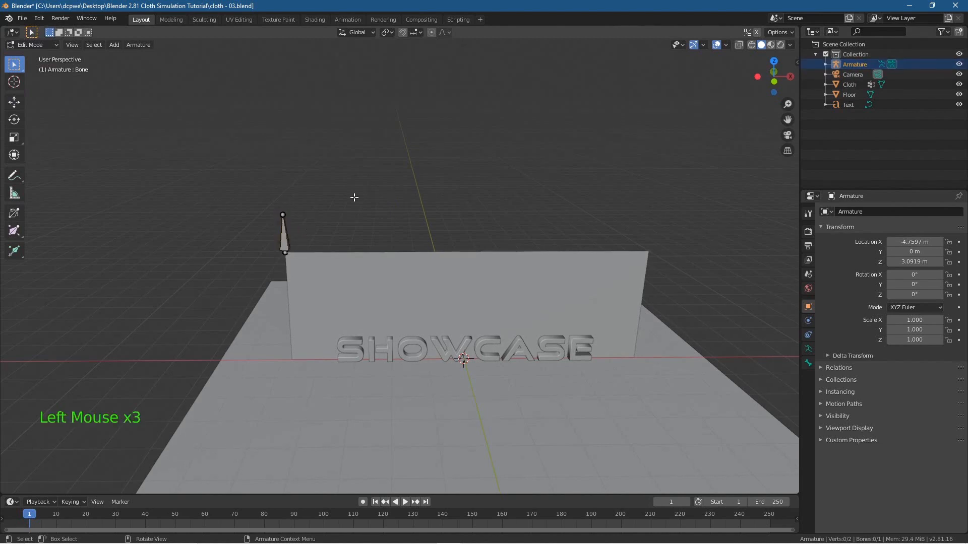
{"action": "left_click", "coordinate": [284, 243]}
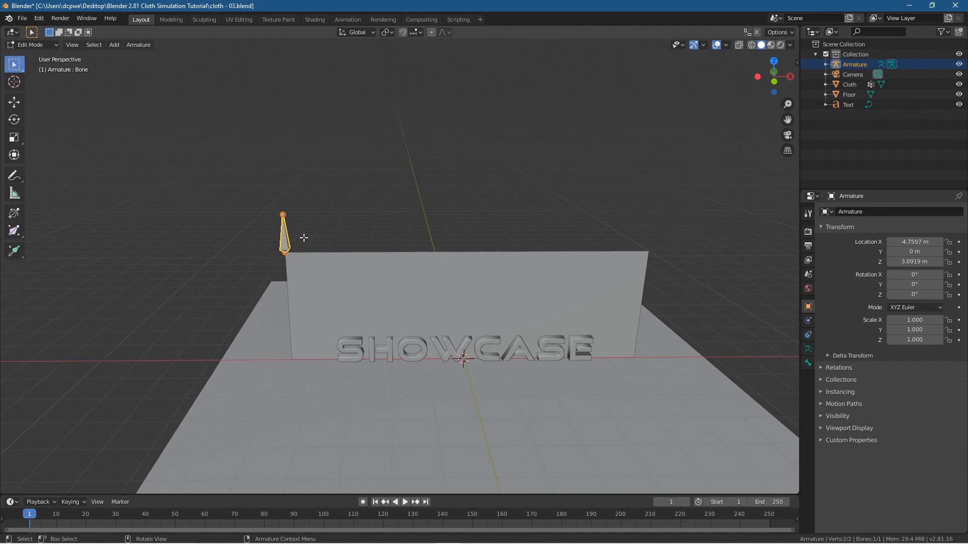
Step: Switch to the front orthographic view and select the bone's tip, its root and finally the whole bone
{"action": "key", "text": "KP_1"}
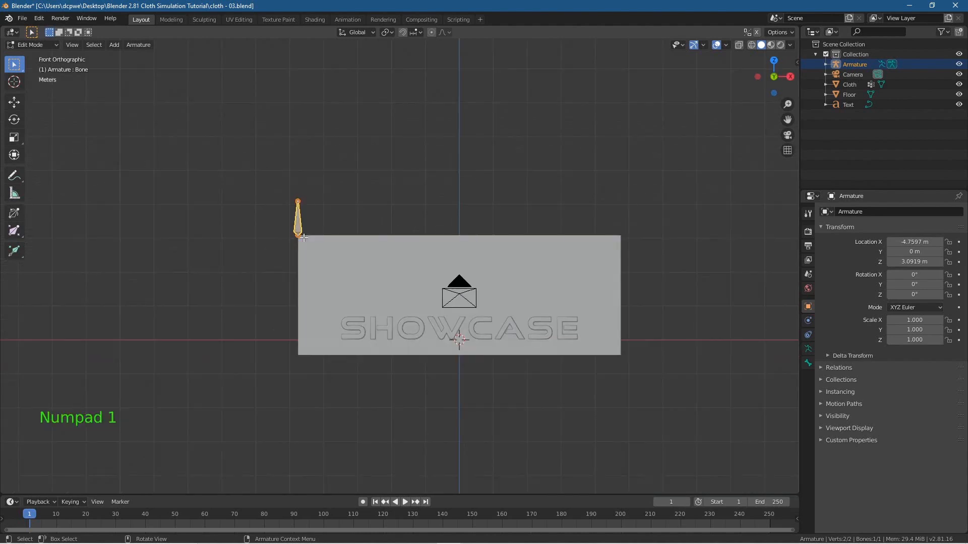
{"action": "scroll", "coordinate": [319, 235], "scroll_direction": "up", "scroll_amount": 4}
{"action": "left_click", "coordinate": [254, 154]}
{"action": "double_click", "coordinate": [190, 174]}
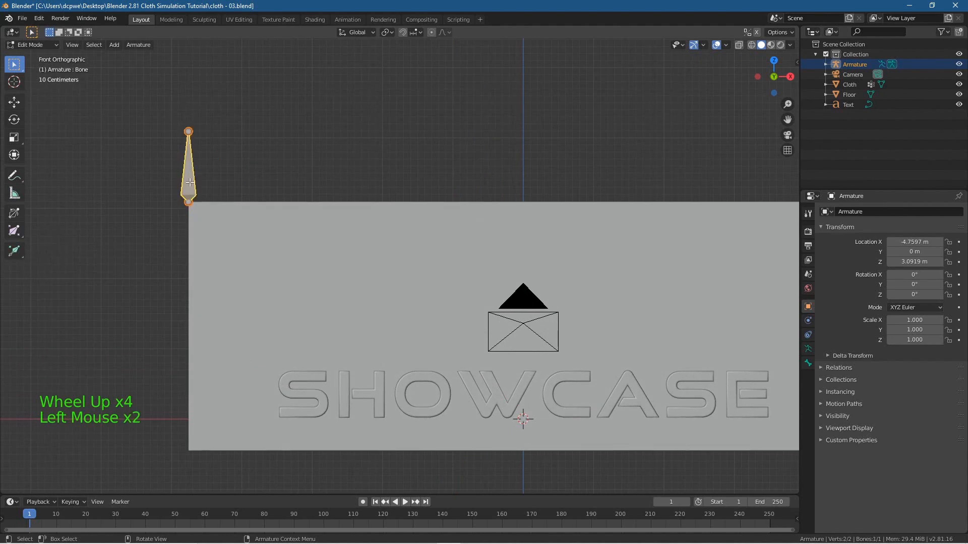
{"action": "left_click", "coordinate": [188, 131]}
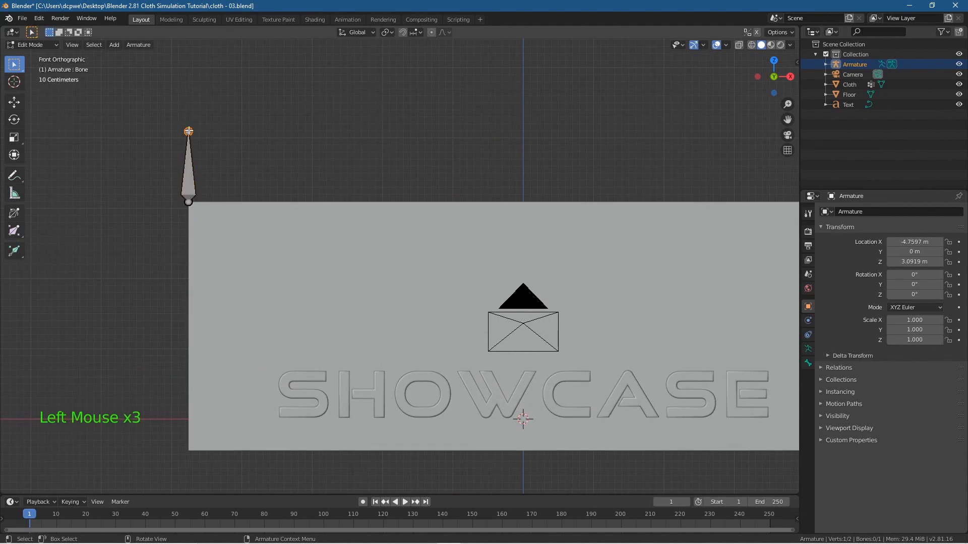
{"action": "left_click", "coordinate": [189, 202]}
{"action": "left_click", "coordinate": [185, 175]}
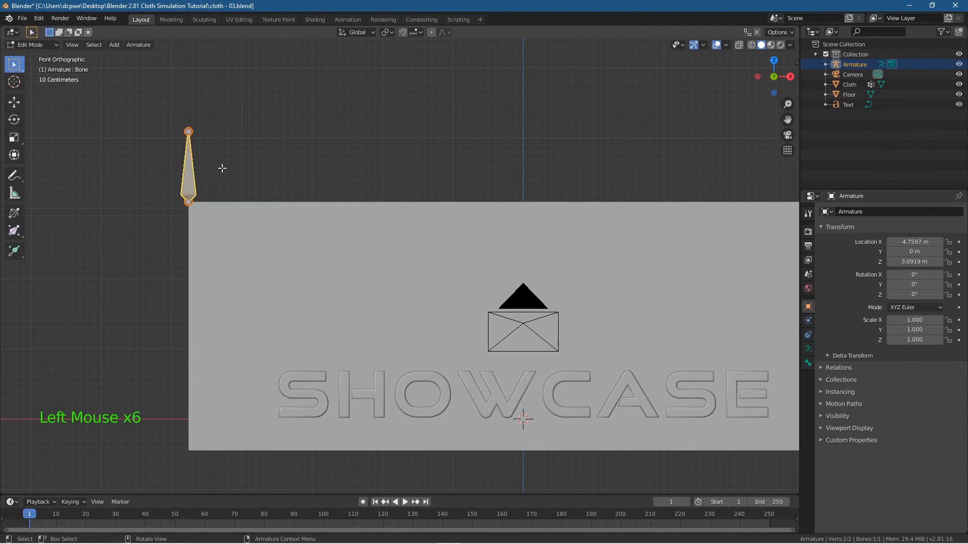
Step: Duplicate the bone and move the copy about 9.5 m along X to the Cloth's upper-right corner
{"action": "key", "text": "shift"}
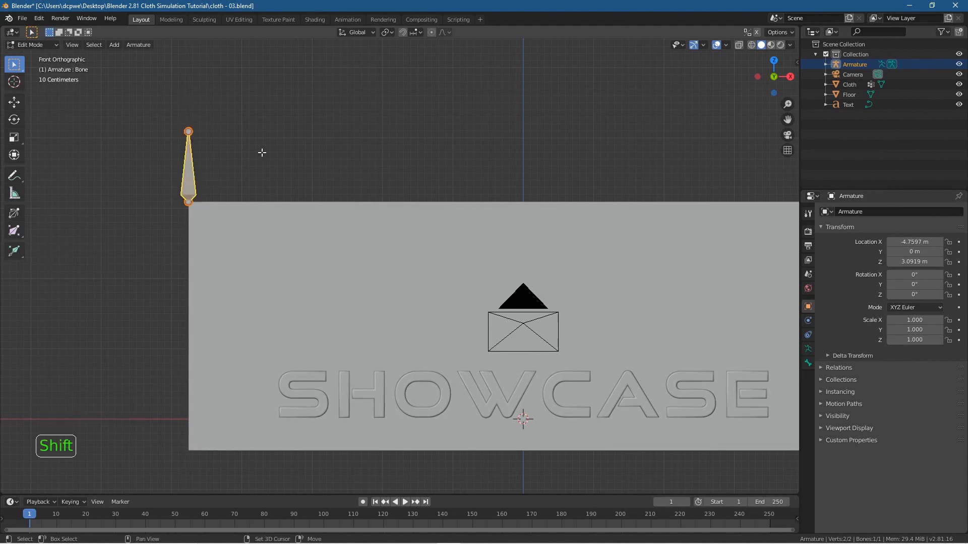
{"action": "key", "text": "shift+d"}
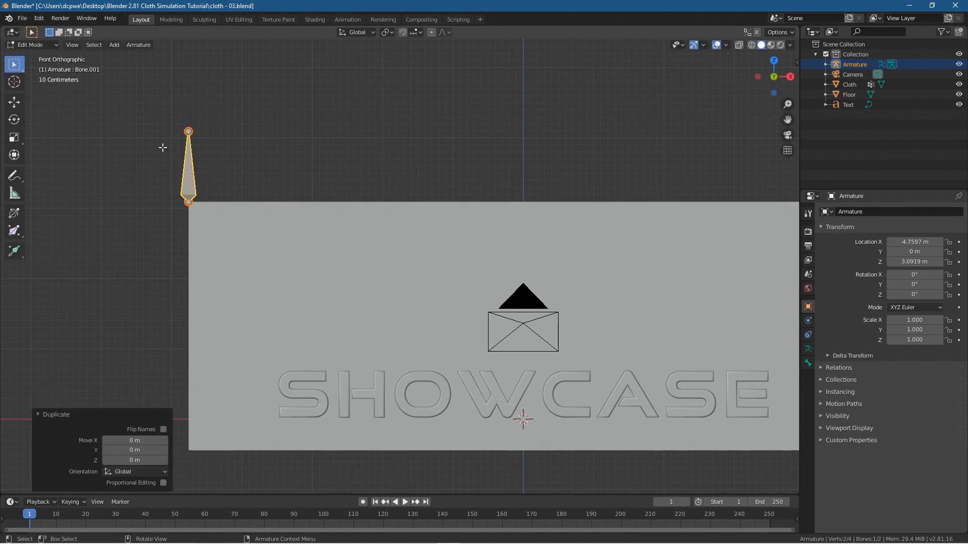
{"action": "left_click", "coordinate": [14, 102]}
{"action": "left_click_drag", "start_coordinate": [222, 172], "coordinate": [673, 172]}
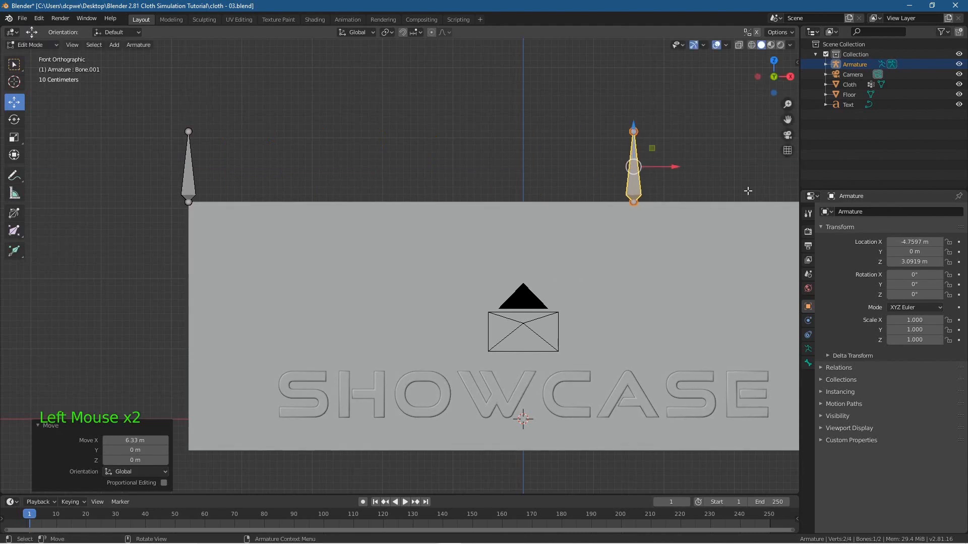
{"action": "middle_click_drag", "start_coordinate": [681, 231], "coordinate": [475, 253], "text": "shift"}
{"action": "left_click_drag", "start_coordinate": [460, 189], "coordinate": [686, 196]}
Step: In wireframe shading, shift the copied bone about 0.018 m along X so its base meets the Cloth's upper-right corner exactly
{"action": "scroll", "coordinate": [685, 196], "scroll_direction": "up", "scroll_amount": 5}
{"action": "middle_click_drag", "start_coordinate": [686, 197], "coordinate": [565, 249], "text": "shift"}
{"action": "scroll", "coordinate": [607, 245], "scroll_direction": "up", "scroll_amount": 2}
{"action": "left_click", "coordinate": [739, 45]}
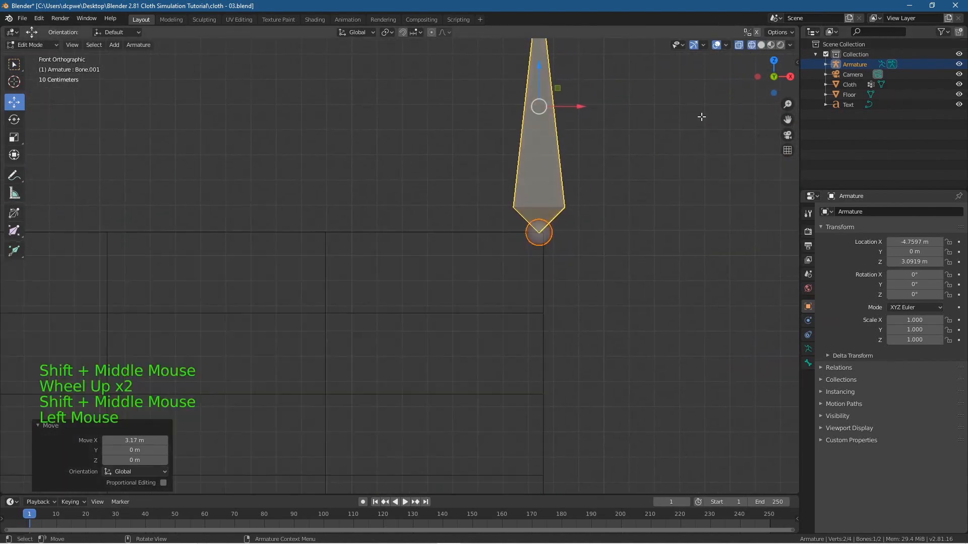
{"action": "scroll", "coordinate": [624, 251], "scroll_direction": "up", "scroll_amount": 2}
{"action": "middle_click_drag", "start_coordinate": [665, 222], "coordinate": [598, 280], "text": "shift"}
{"action": "left_click_drag", "start_coordinate": [572, 92], "coordinate": [577, 93]}
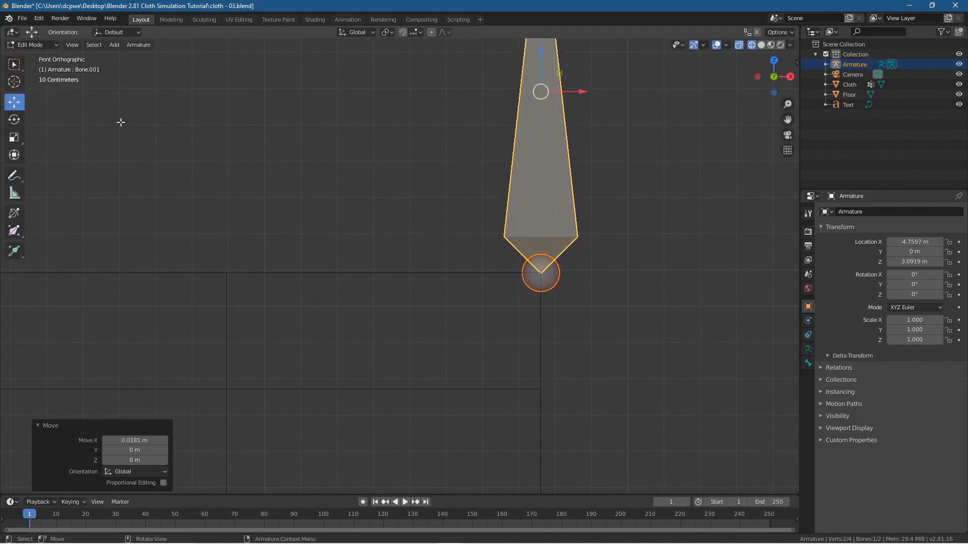
Step: Return the armature to Object Mode, switch to solid shading and save the file
{"action": "left_click", "coordinate": [38, 45]}
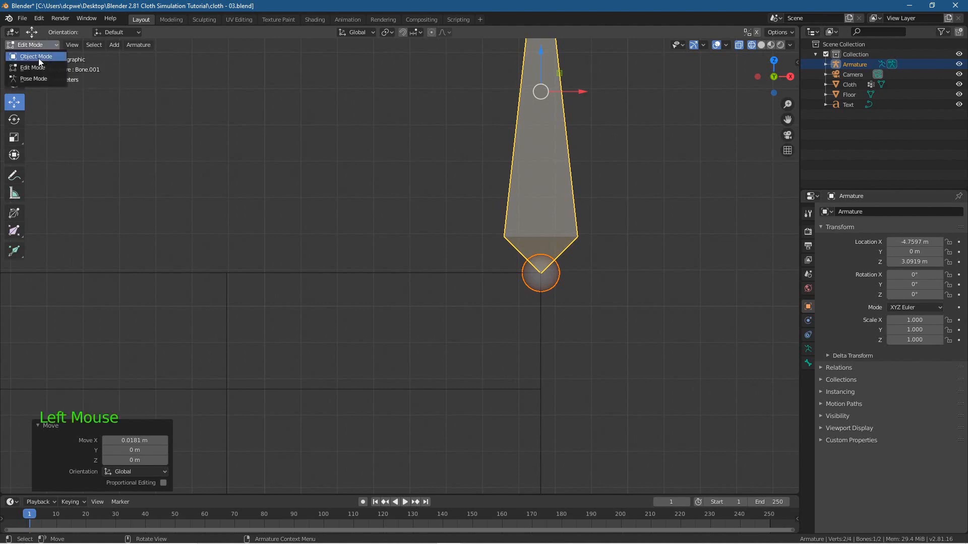
{"action": "left_click", "coordinate": [38, 58]}
{"action": "scroll", "coordinate": [388, 193], "scroll_direction": "down", "scroll_amount": 7}
{"action": "scroll", "coordinate": [244, 227], "scroll_direction": "down", "scroll_amount": 4}
{"action": "middle_click_drag", "start_coordinate": [244, 226], "coordinate": [538, 222], "text": "shift"}
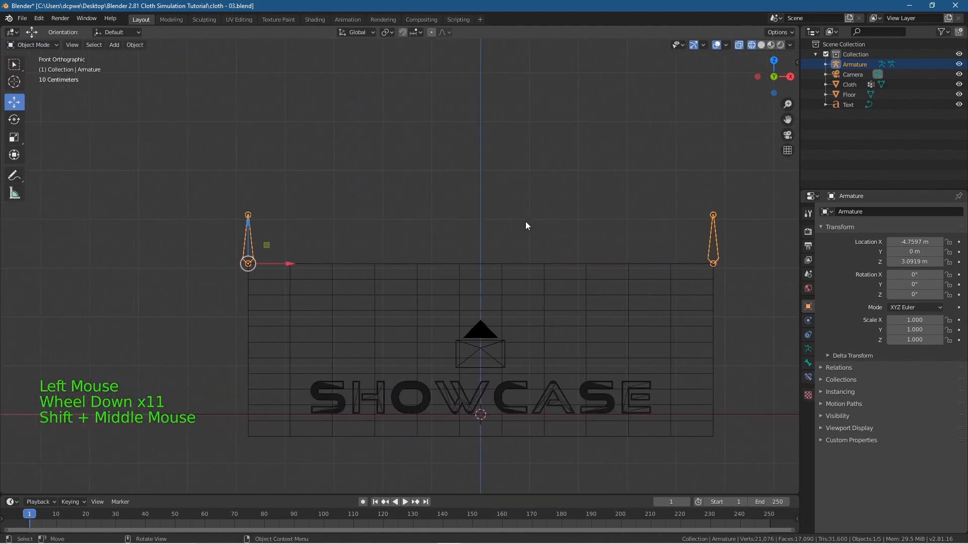
{"action": "scroll", "coordinate": [305, 253], "scroll_direction": "down", "scroll_amount": 1}
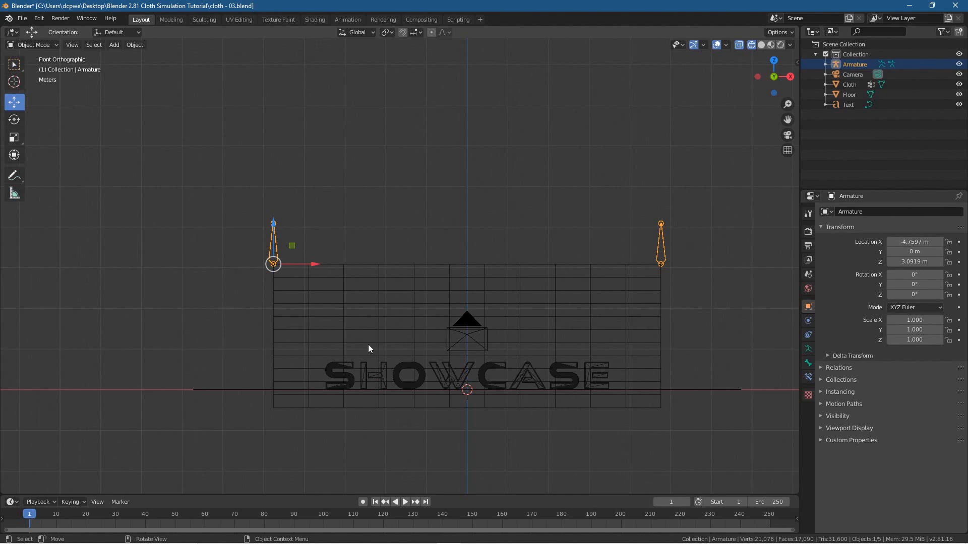
{"action": "left_click", "coordinate": [761, 46]}
{"action": "key", "text": "ctrl+s"}
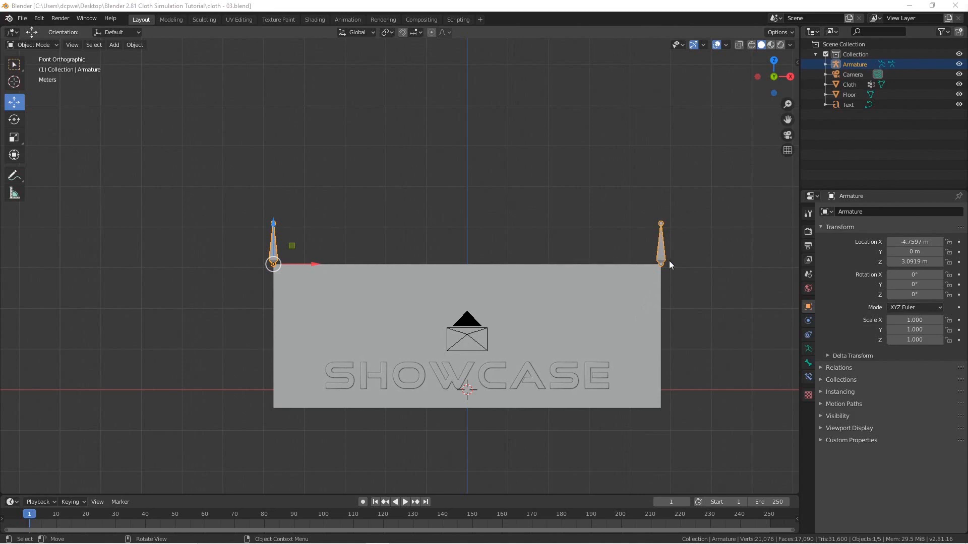
Step: Select the Cloth and then the Armature, and parent the Cloth to the Armature with automatic weights
{"action": "left_click", "coordinate": [702, 349]}
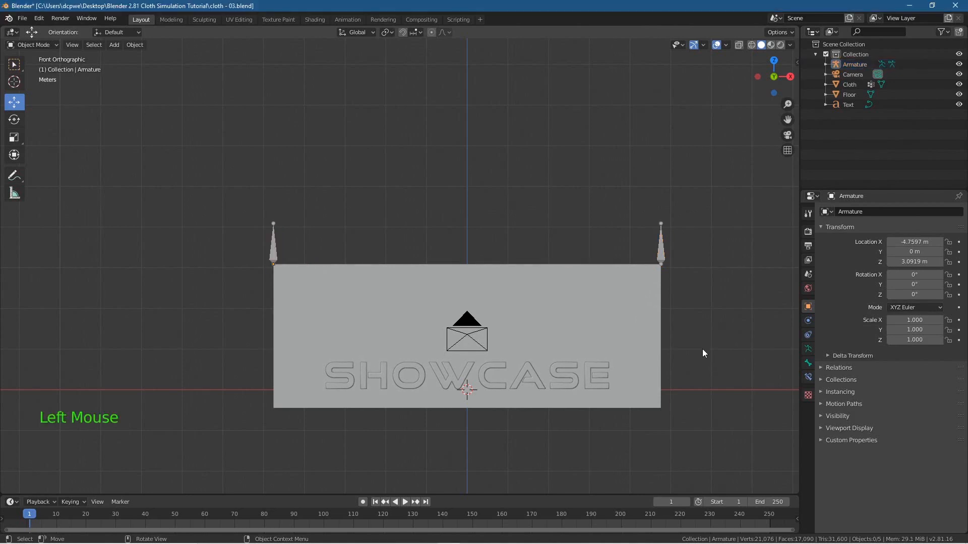
{"action": "left_click", "coordinate": [852, 86]}
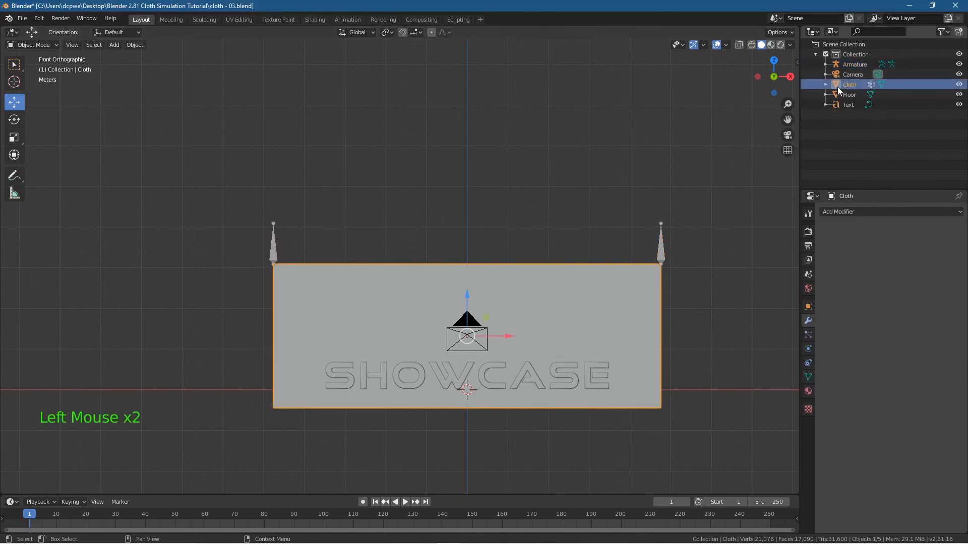
{"action": "left_click", "coordinate": [855, 66], "text": "ctrl"}
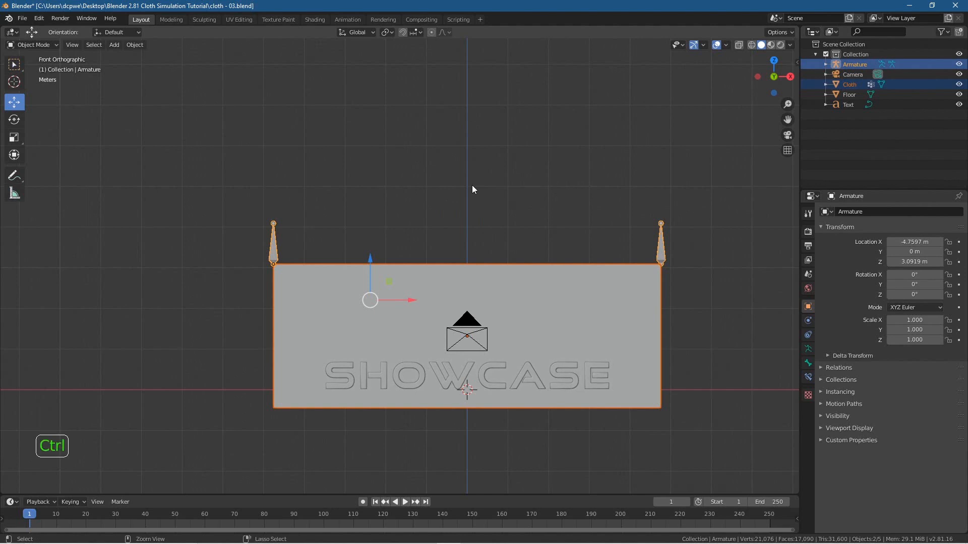
{"action": "key", "text": "ctrl+p"}
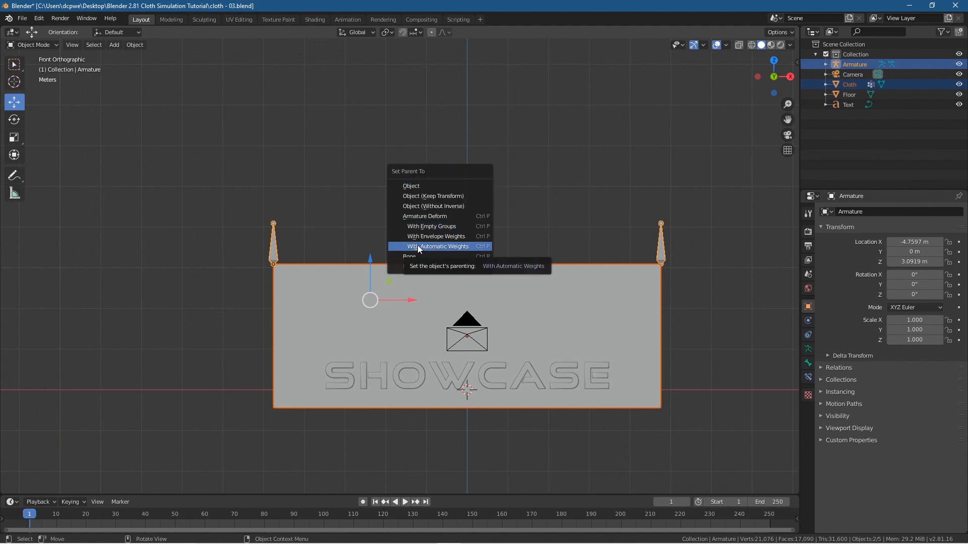
{"action": "left_click", "coordinate": [450, 246]}
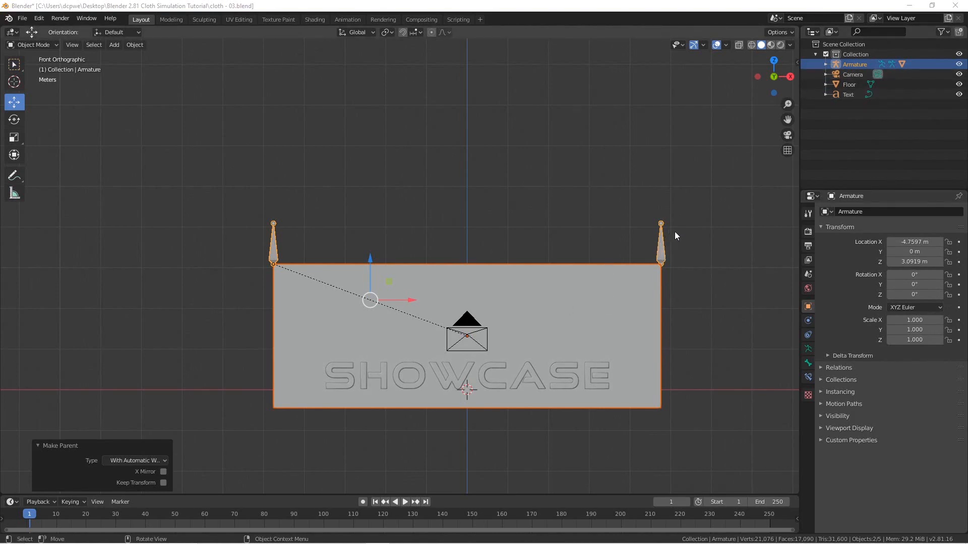
Step: Expand the Armature's hierarchy in the outliner to check the objects nested under it
{"action": "left_click", "coordinate": [826, 64]}
{"action": "left_click", "coordinate": [826, 64]}
{"action": "left_click", "coordinate": [826, 64]}
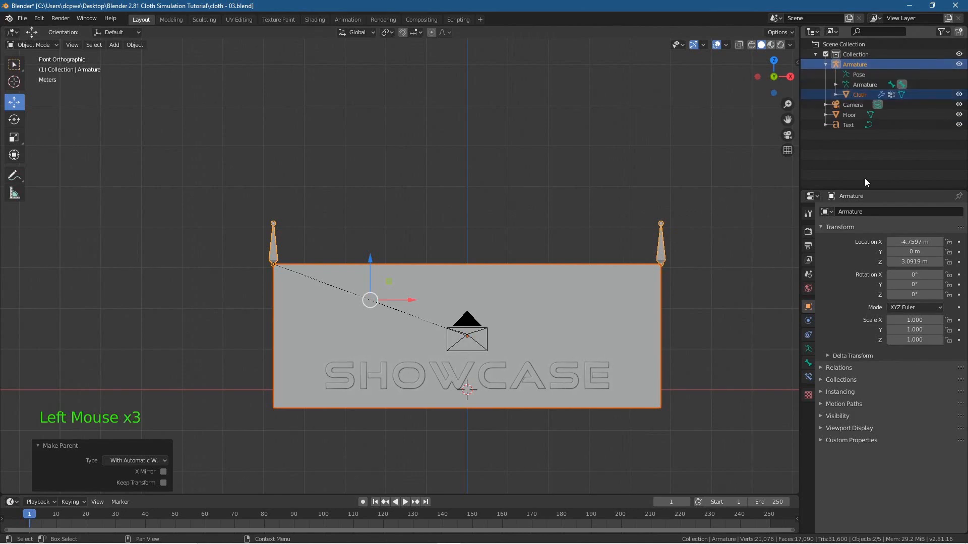
Step: Enable Cloth physics on the Cloth object
{"action": "left_click", "coordinate": [720, 158]}
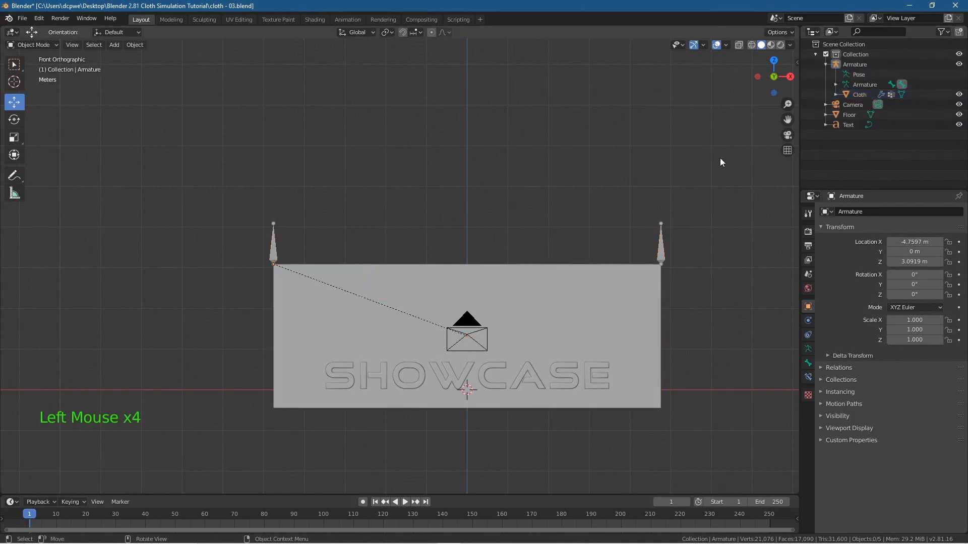
{"action": "left_click", "coordinate": [857, 93]}
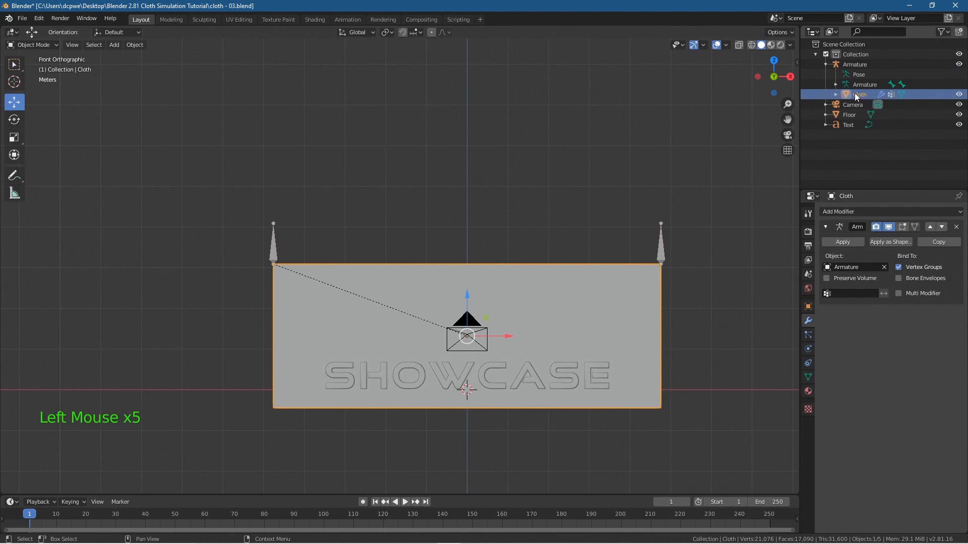
{"action": "left_click", "coordinate": [810, 348]}
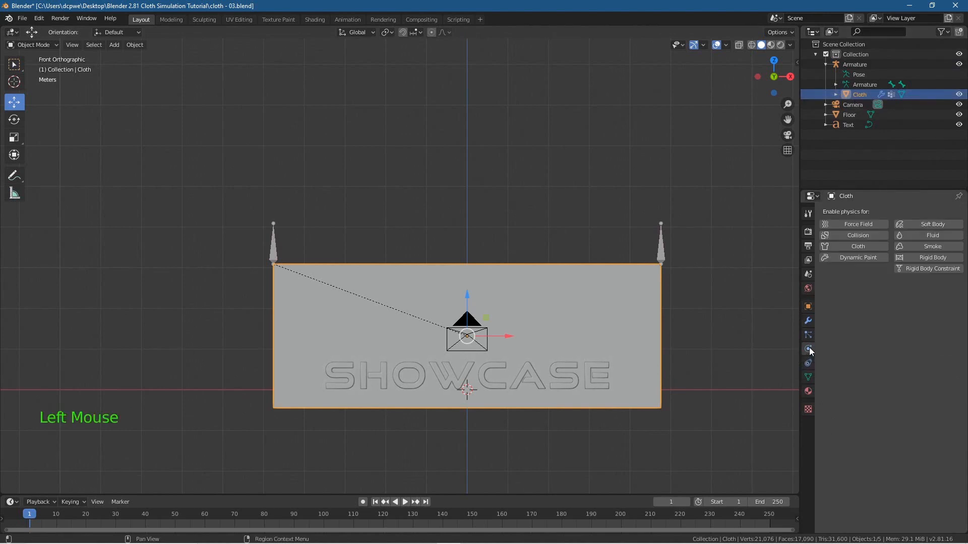
{"action": "left_click", "coordinate": [854, 247]}
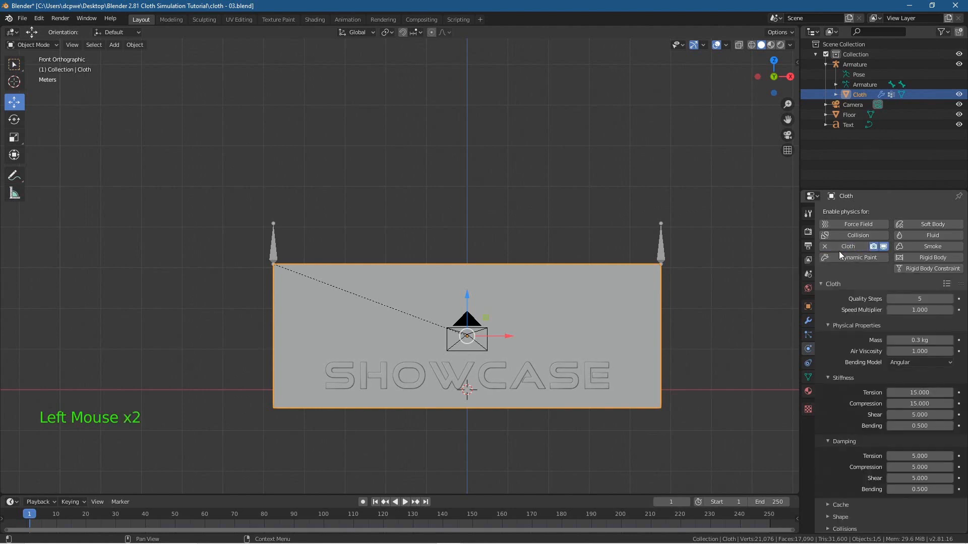
Step: Look through the Cloth's simulation settings and set the Pin Group under Shape to the TopEdge vertex group
{"action": "scroll", "coordinate": [874, 358], "scroll_direction": "down", "scroll_amount": 6}
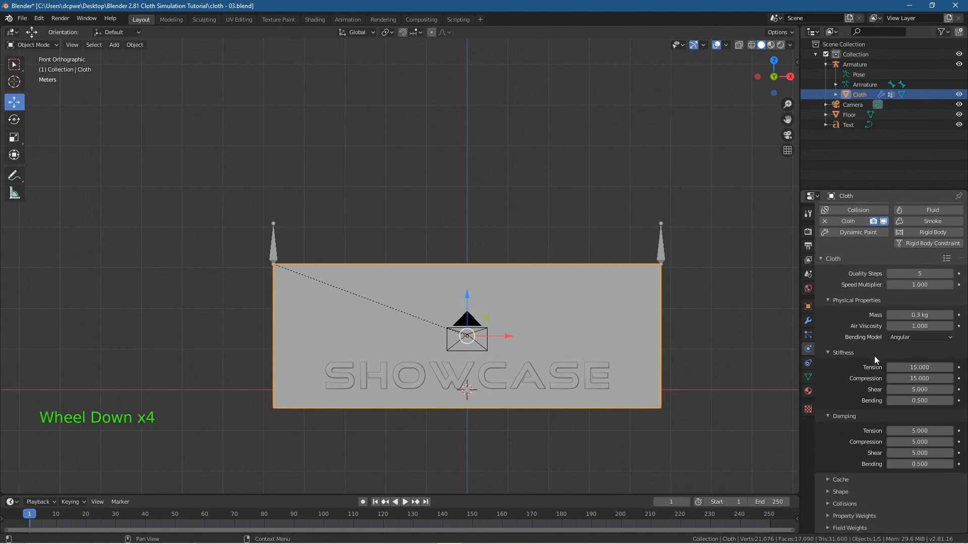
{"action": "left_click", "coordinate": [842, 505]}
{"action": "scroll", "coordinate": [875, 489], "scroll_direction": "down", "scroll_amount": 9}
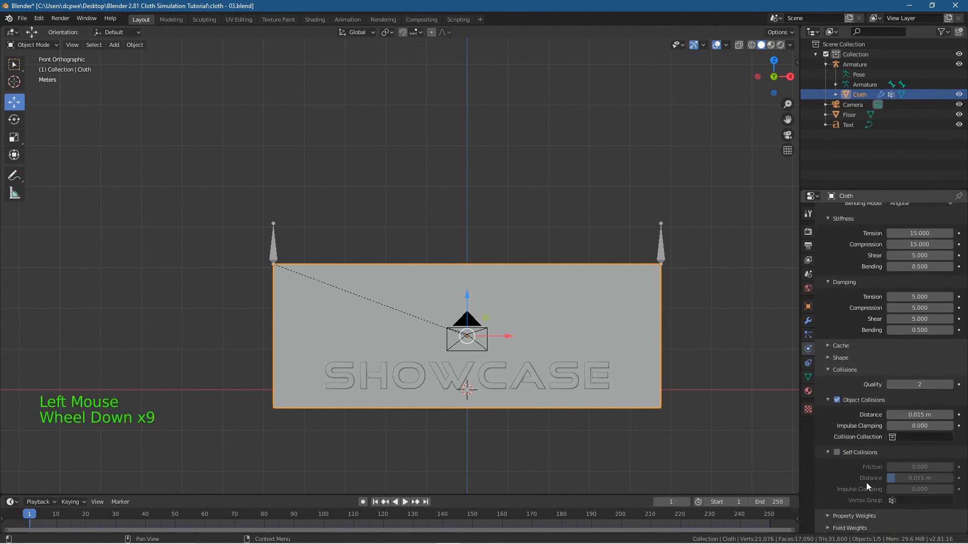
{"action": "left_click", "coordinate": [839, 346]}
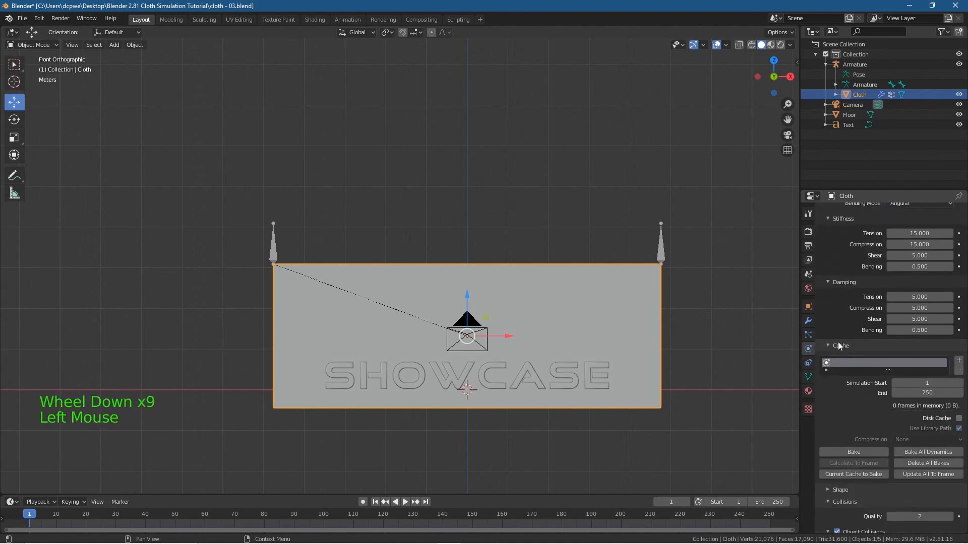
{"action": "left_click", "coordinate": [840, 346]}
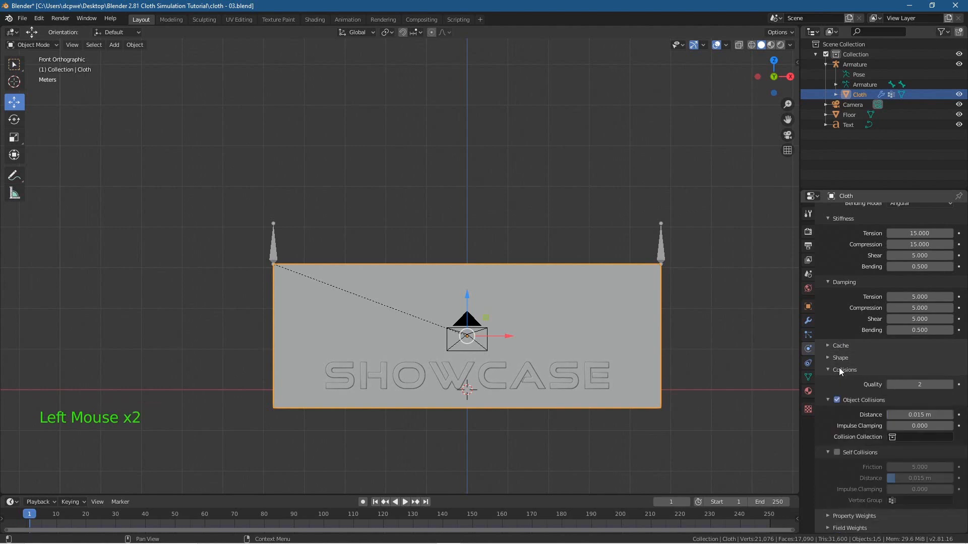
{"action": "left_click", "coordinate": [854, 518]}
{"action": "scroll", "coordinate": [848, 516], "scroll_direction": "down", "scroll_amount": 8}
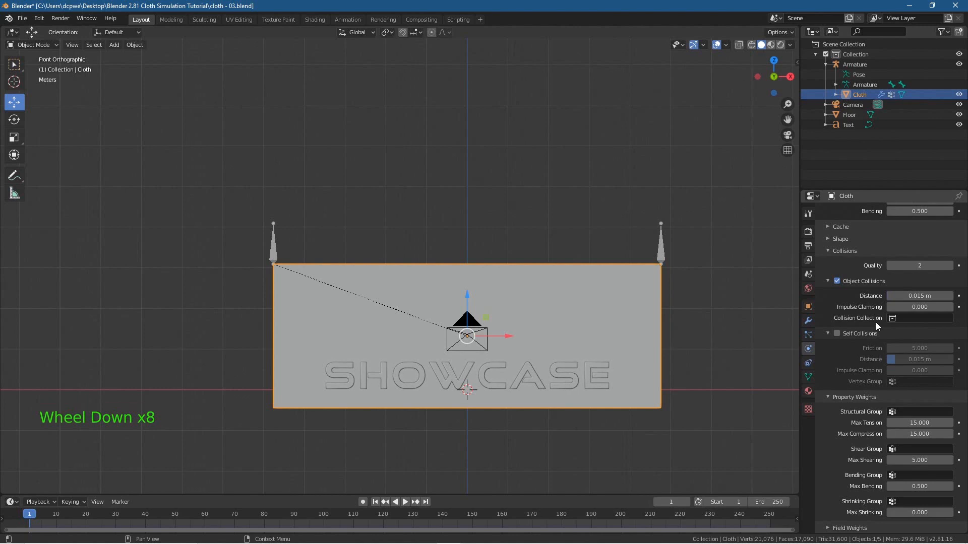
{"action": "scroll", "coordinate": [866, 327], "scroll_direction": "up", "scroll_amount": 3}
{"action": "left_click", "coordinate": [844, 299]}
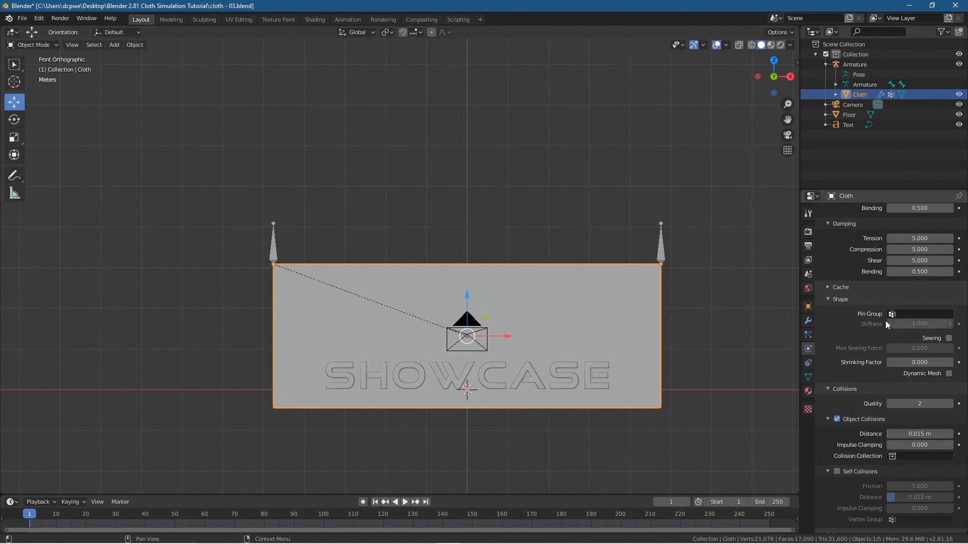
{"action": "left_click", "coordinate": [910, 314]}
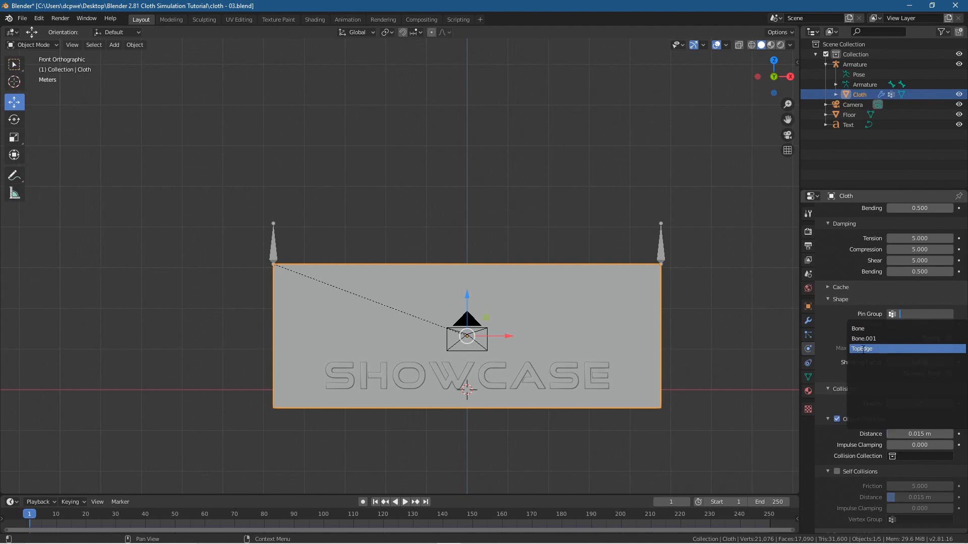
{"action": "left_click", "coordinate": [863, 349]}
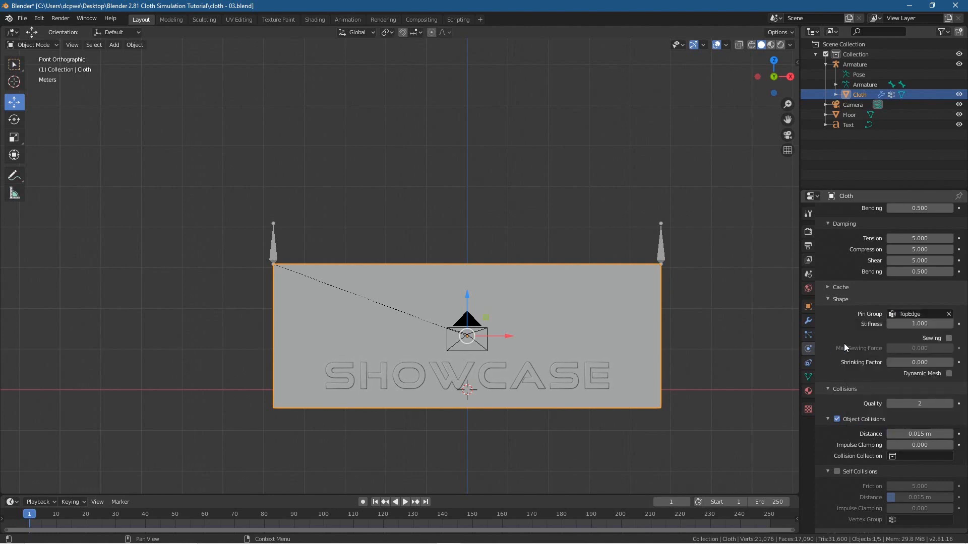
Step: Set the cloth simulation's Quality Steps to 10
{"action": "scroll", "coordinate": [876, 344], "scroll_direction": "up", "scroll_amount": 11}
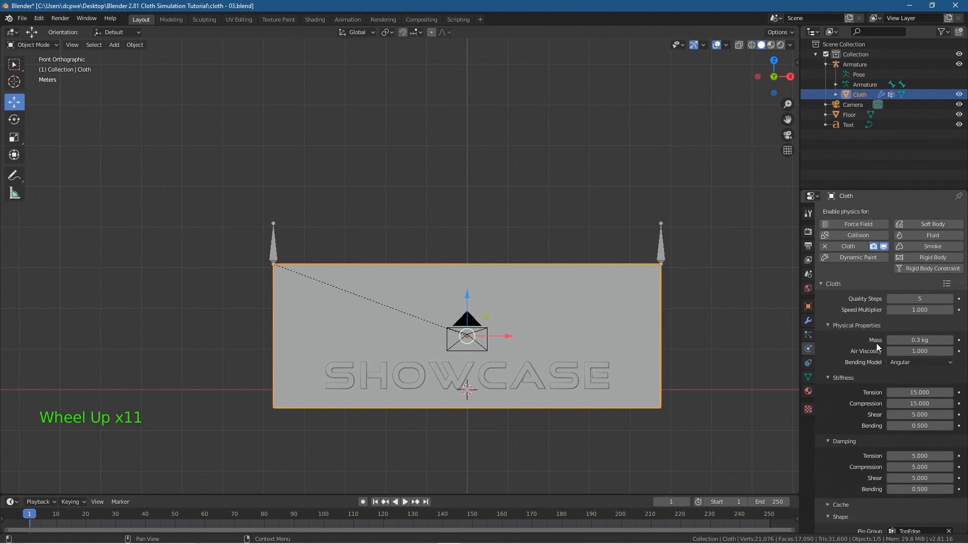
{"action": "left_click", "coordinate": [916, 300]}
{"action": "type", "text": "10"}
{"action": "key", "text": "Return"}
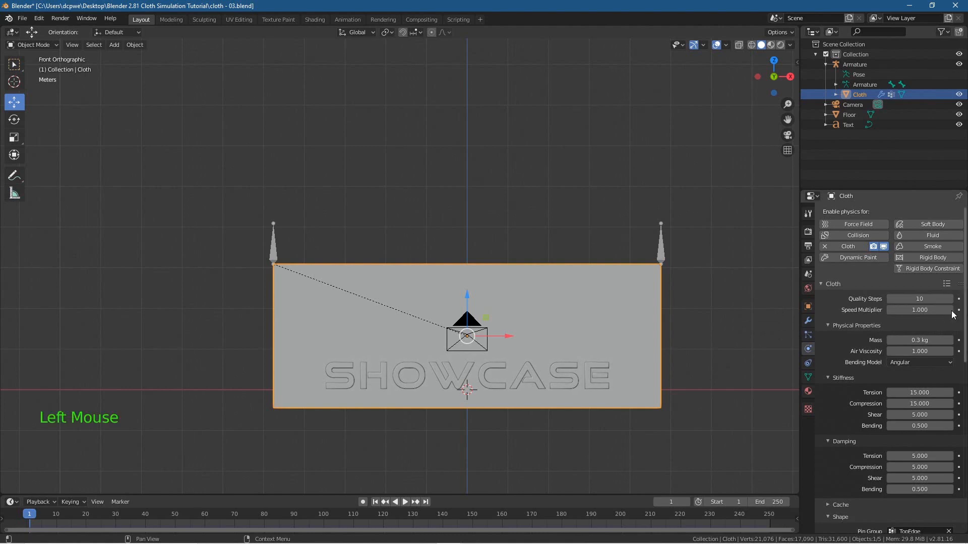
Step: Review the Cloth's physical properties, stiffness, damping, shape, collision and property weight settings
{"action": "scroll", "coordinate": [864, 393], "scroll_direction": "down", "scroll_amount": 9}
{"action": "scroll", "coordinate": [849, 417], "scroll_direction": "down", "scroll_amount": 5}
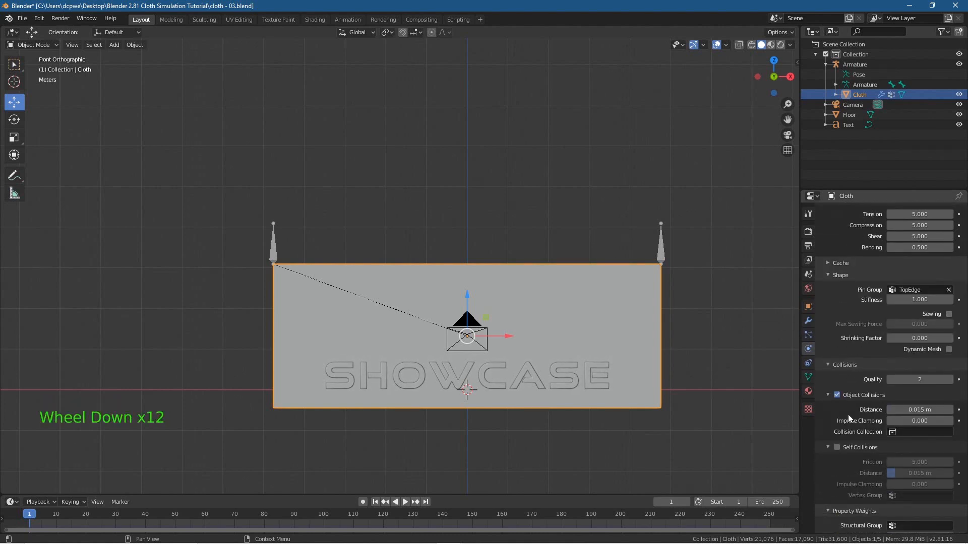
{"action": "scroll", "coordinate": [848, 420], "scroll_direction": "down", "scroll_amount": 2}
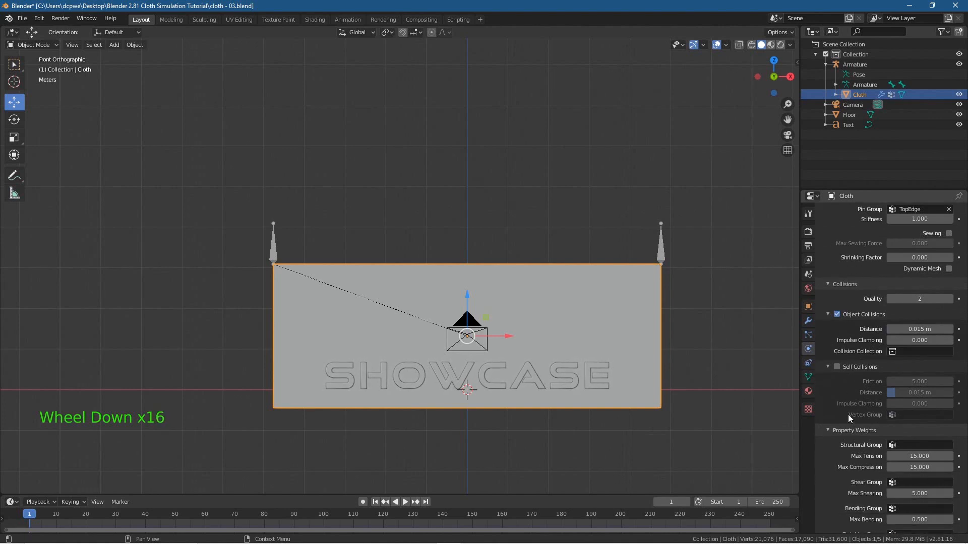
{"action": "scroll", "coordinate": [850, 415], "scroll_direction": "down", "scroll_amount": 2}
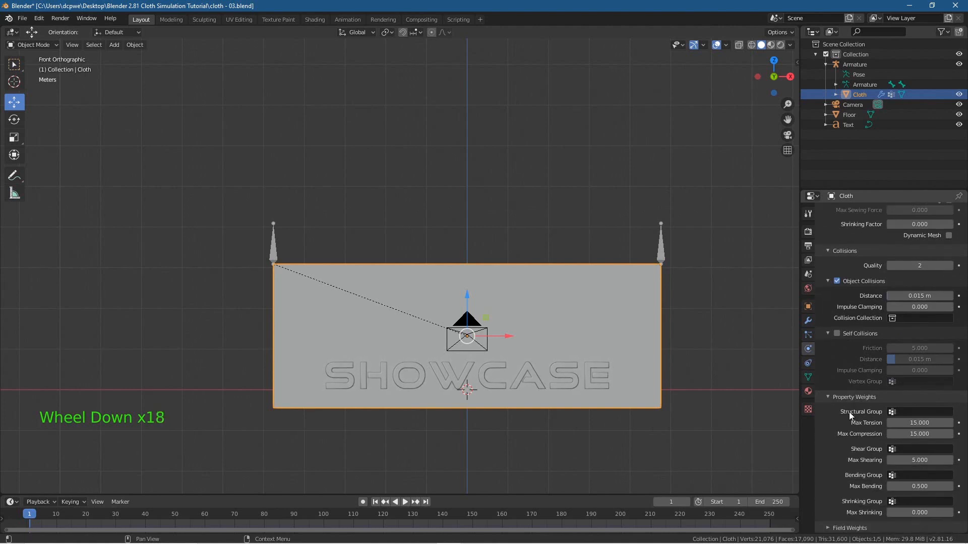
{"action": "scroll", "coordinate": [849, 412], "scroll_direction": "down", "scroll_amount": 2}
{"action": "scroll", "coordinate": [856, 367], "scroll_direction": "up", "scroll_amount": 20}
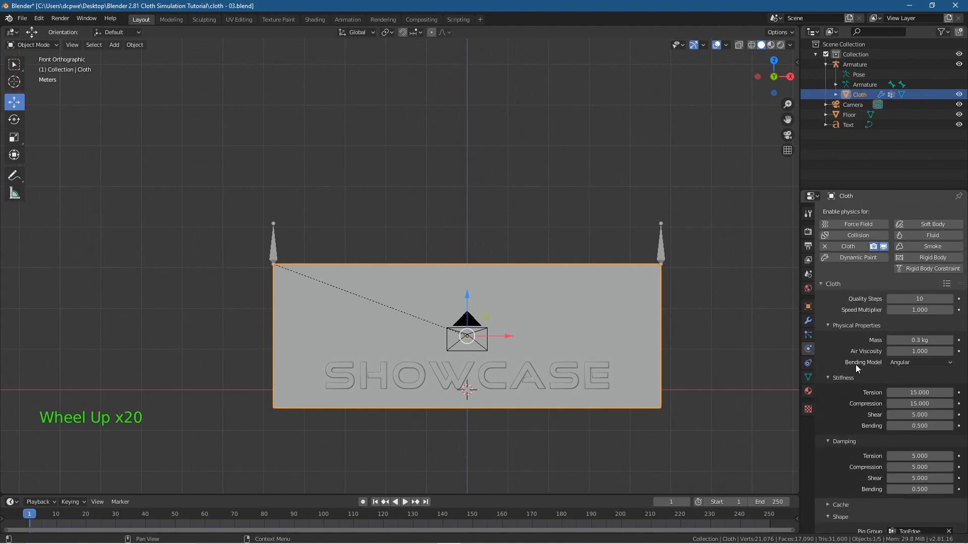
{"action": "scroll", "coordinate": [862, 373], "scroll_direction": "down", "scroll_amount": 4}
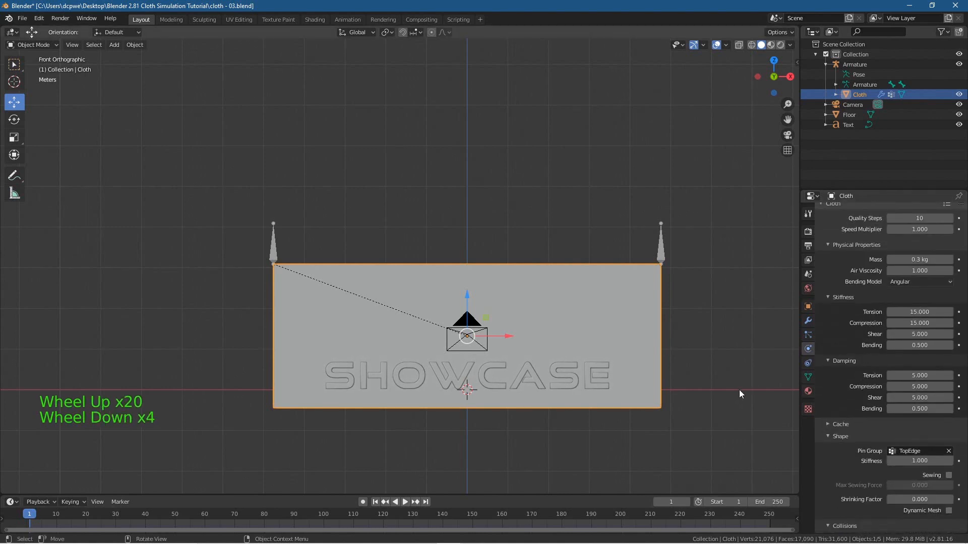
Step: Enable Collision physics on the Floor and return to the Cloth's collision settings
{"action": "left_click", "coordinate": [852, 114]}
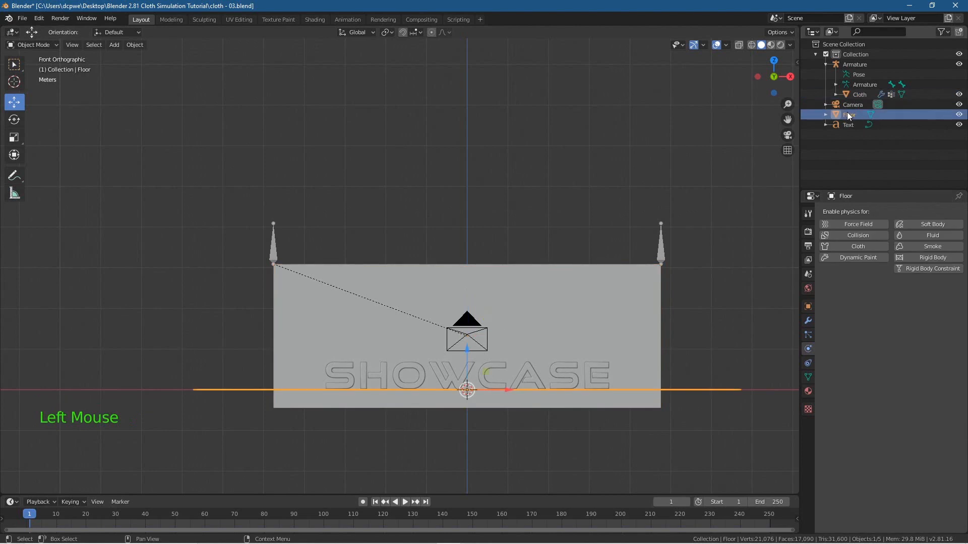
{"action": "left_click", "coordinate": [850, 235]}
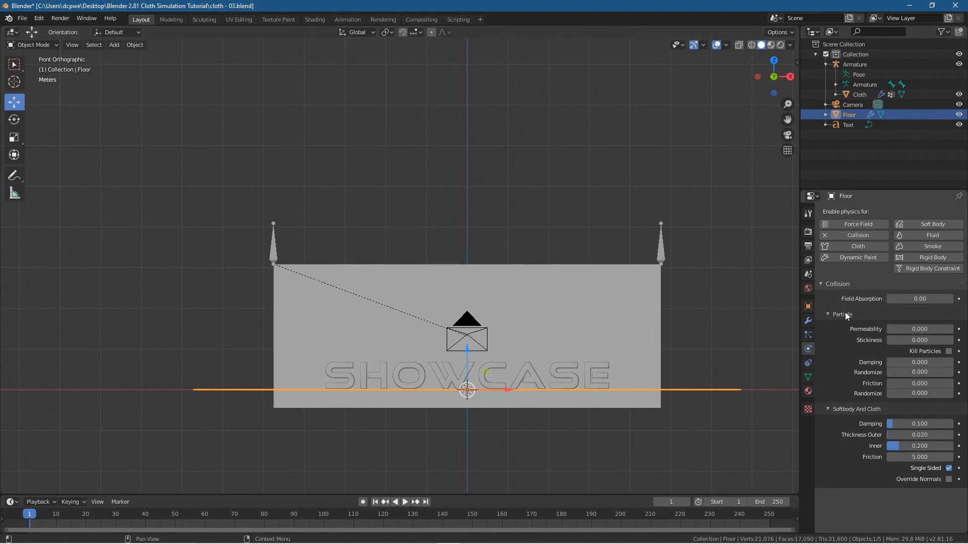
{"action": "left_click", "coordinate": [856, 94]}
{"action": "scroll", "coordinate": [856, 409], "scroll_direction": "down", "scroll_amount": 7}
{"action": "scroll", "coordinate": [854, 419], "scroll_direction": "down", "scroll_amount": 5}
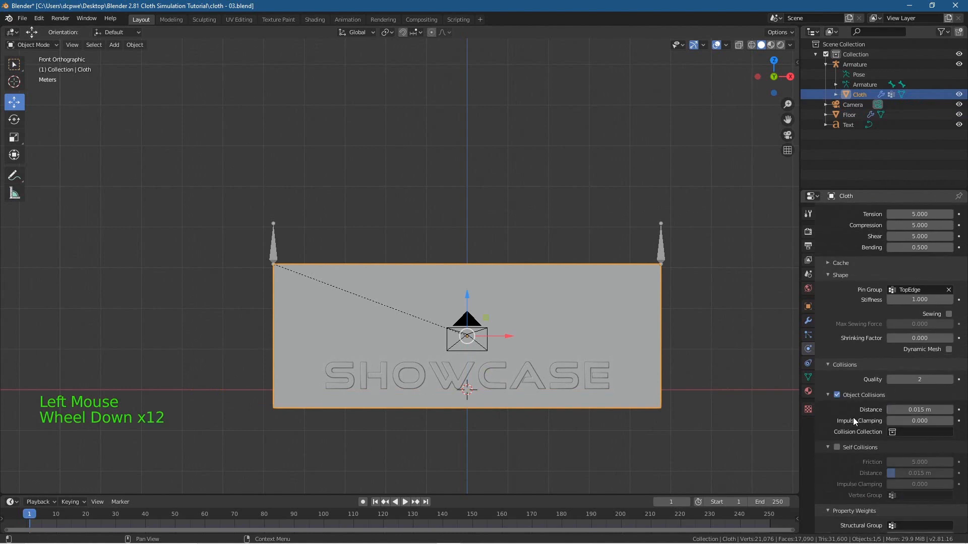
Step: Set the timeline's end frame to 120
{"action": "left_click", "coordinate": [770, 502]}
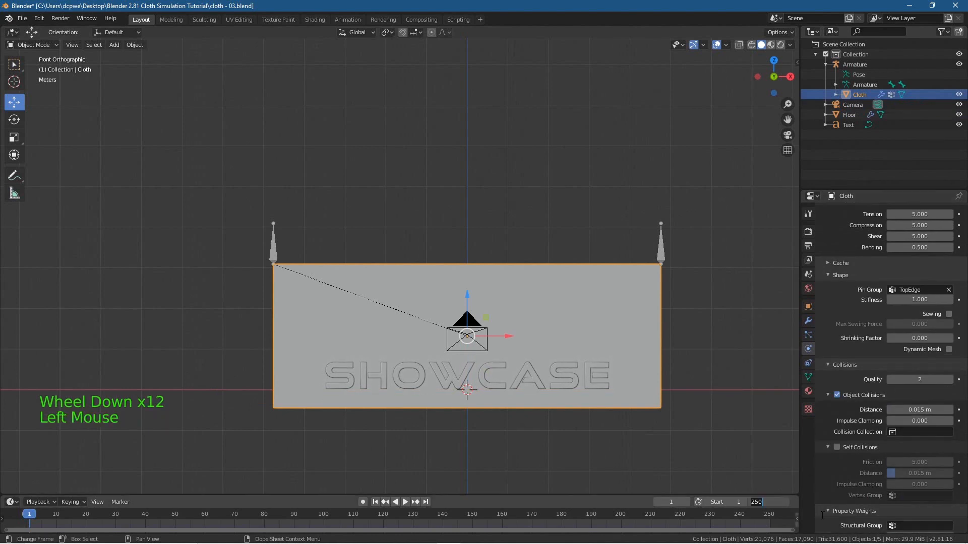
{"action": "type", "text": "120"}
{"action": "key", "text": "Return"}
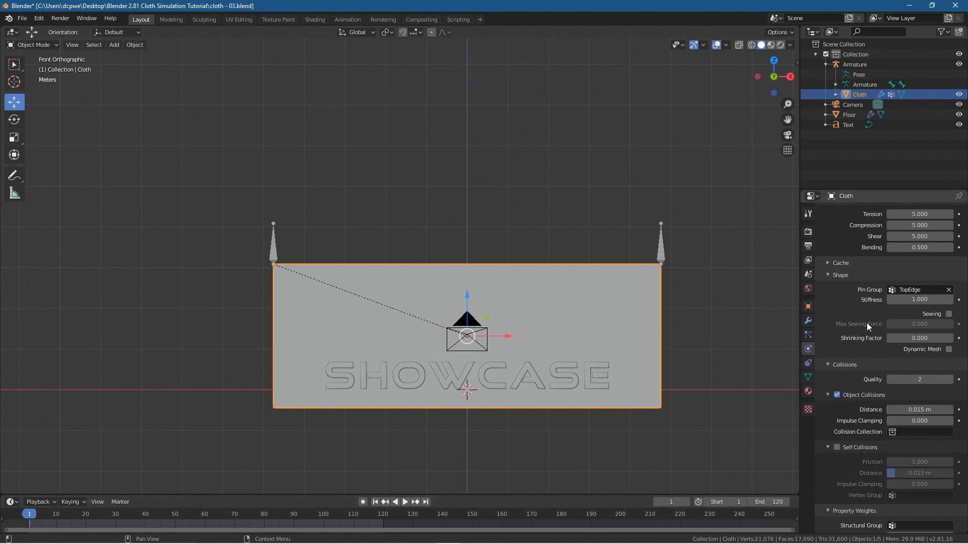
Step: Set the cloth cache's simulation end to frame 120 and bake all dynamics
{"action": "left_click", "coordinate": [839, 261]}
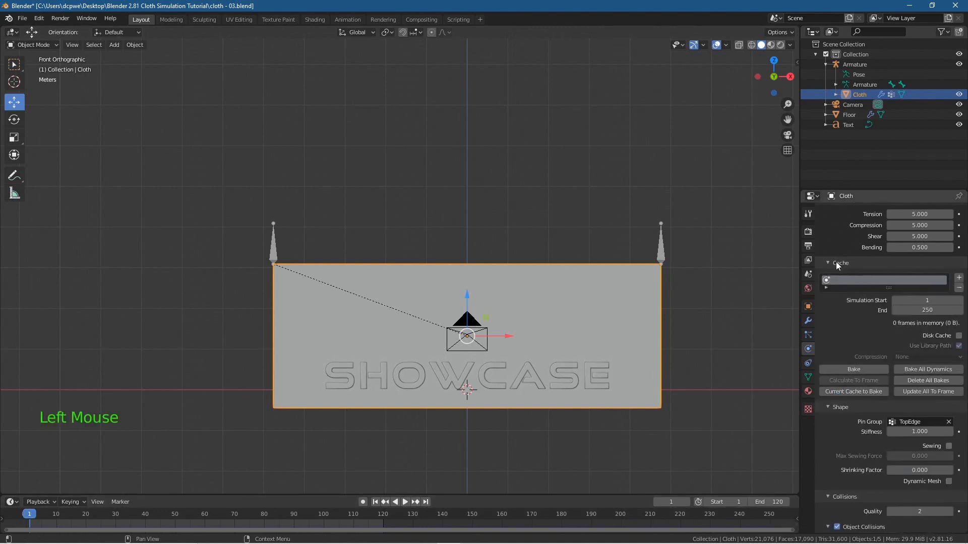
{"action": "double_click", "coordinate": [900, 309]}
{"action": "type", "text": "120"}
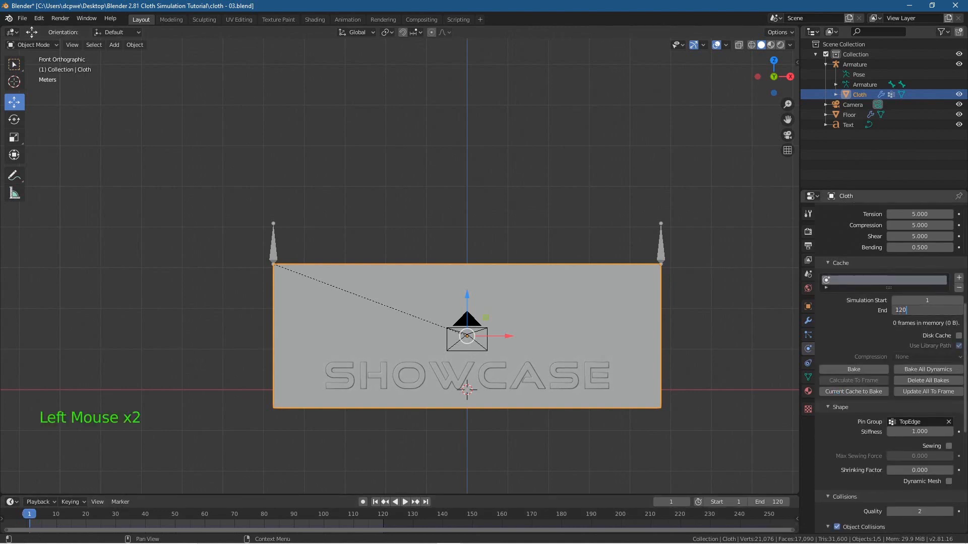
{"action": "key", "text": "Return"}
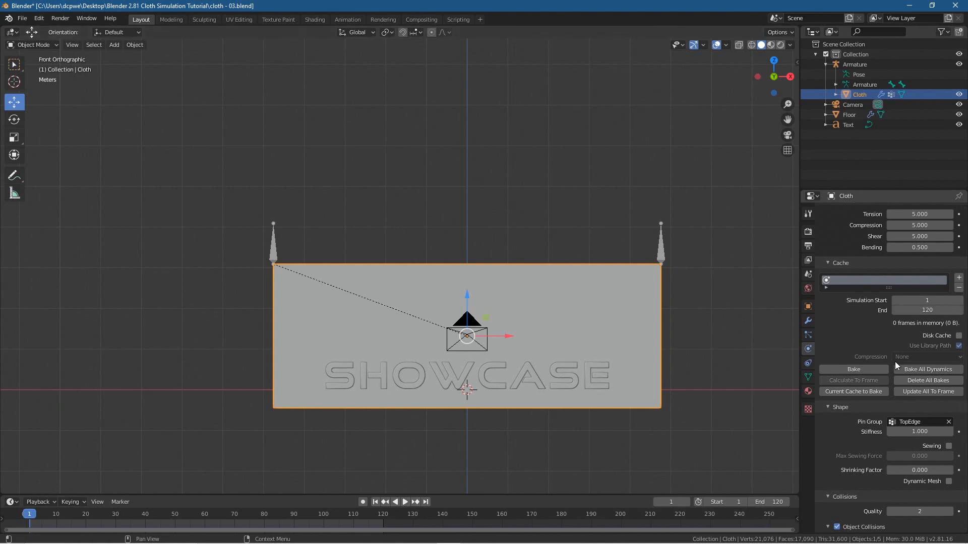
{"action": "left_click", "coordinate": [918, 370]}
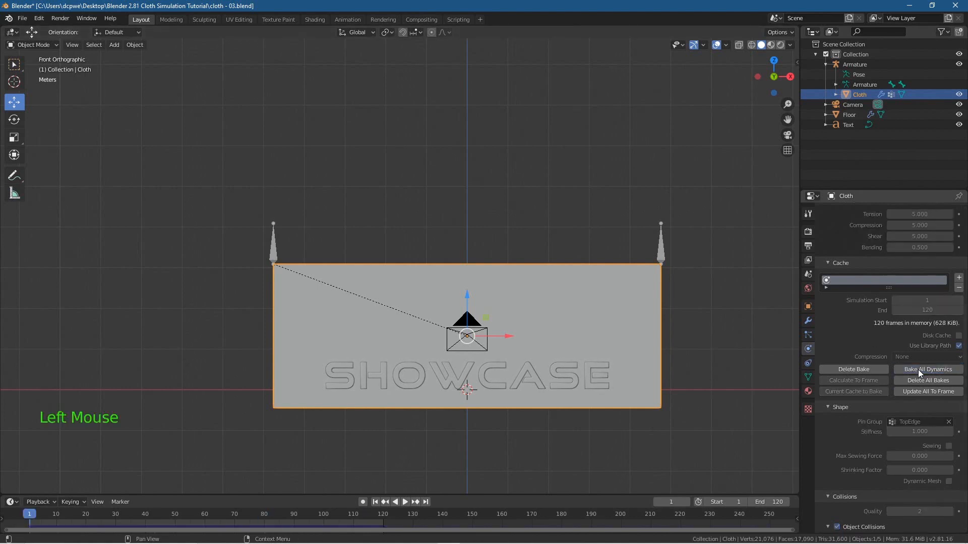
Step: Play back the baked simulation and examine from the side how the cloth falls against the text and floor
{"action": "left_click", "coordinate": [405, 502]}
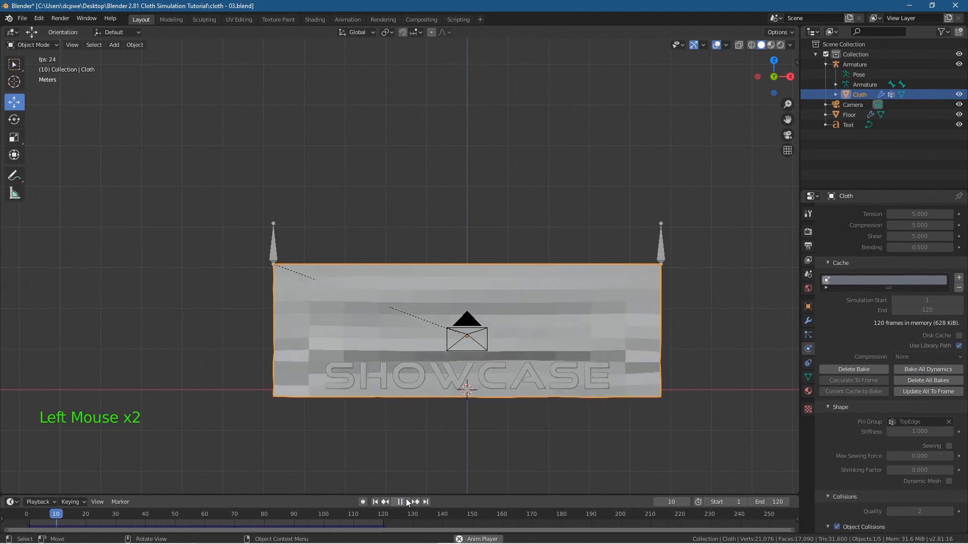
{"action": "middle_click_drag", "start_coordinate": [328, 401], "coordinate": [489, 453]}
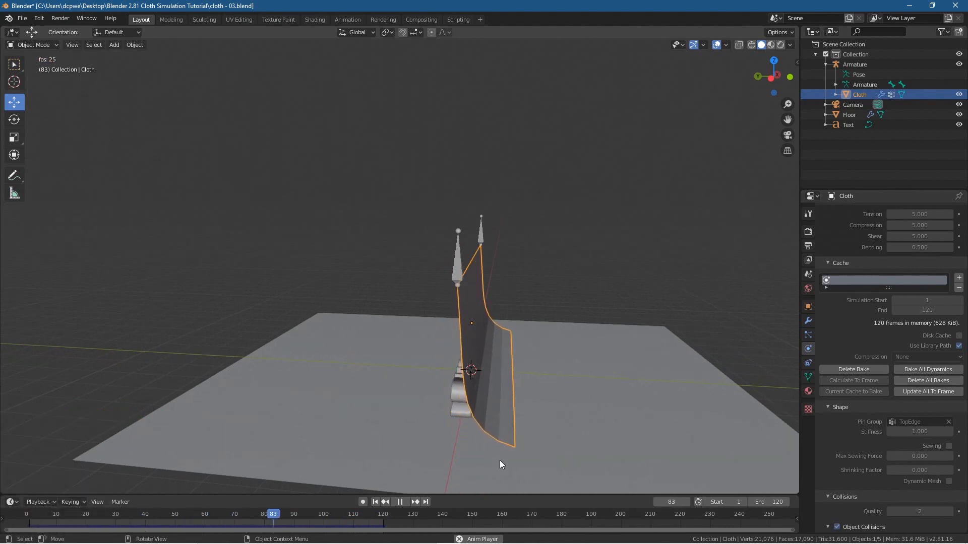
{"action": "left_click", "coordinate": [400, 501]}
{"action": "middle_click_drag", "start_coordinate": [401, 500], "coordinate": [460, 370]}
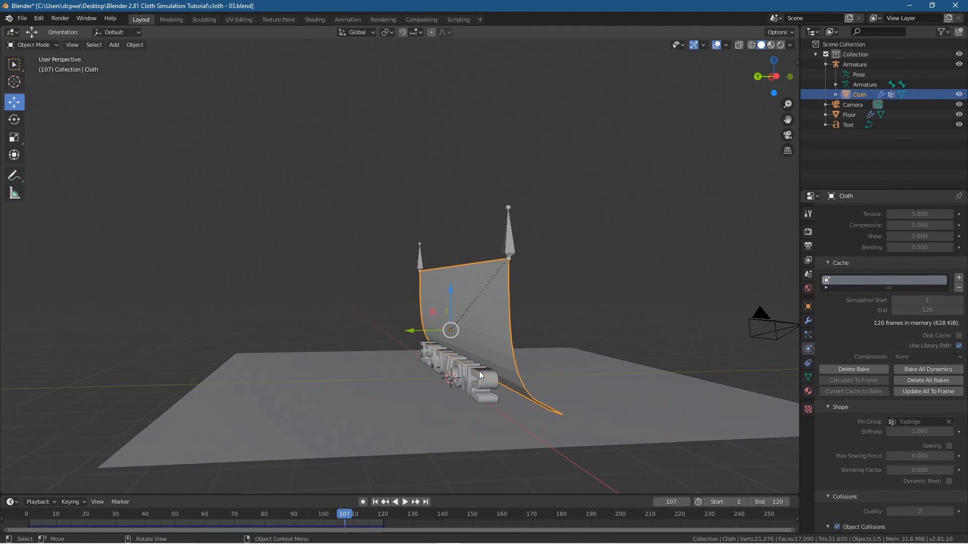
{"action": "middle_click_drag", "start_coordinate": [524, 391], "coordinate": [519, 437]}
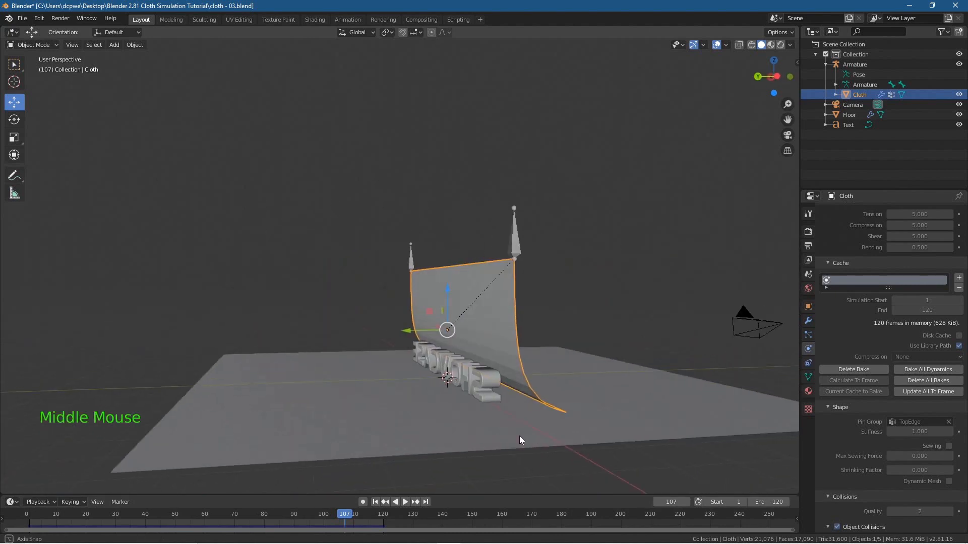
Step: Select the SHOWCASE text and hide the Cloth object in the viewport
{"action": "left_click", "coordinate": [485, 381]}
{"action": "middle_click_drag", "start_coordinate": [628, 276], "coordinate": [639, 201]}
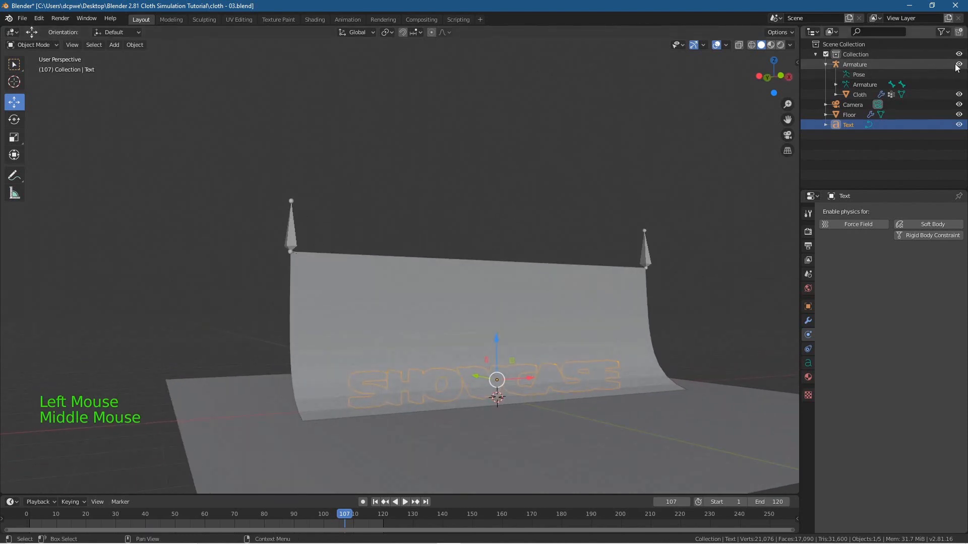
{"action": "left_click", "coordinate": [960, 94]}
{"action": "left_click", "coordinate": [960, 94]}
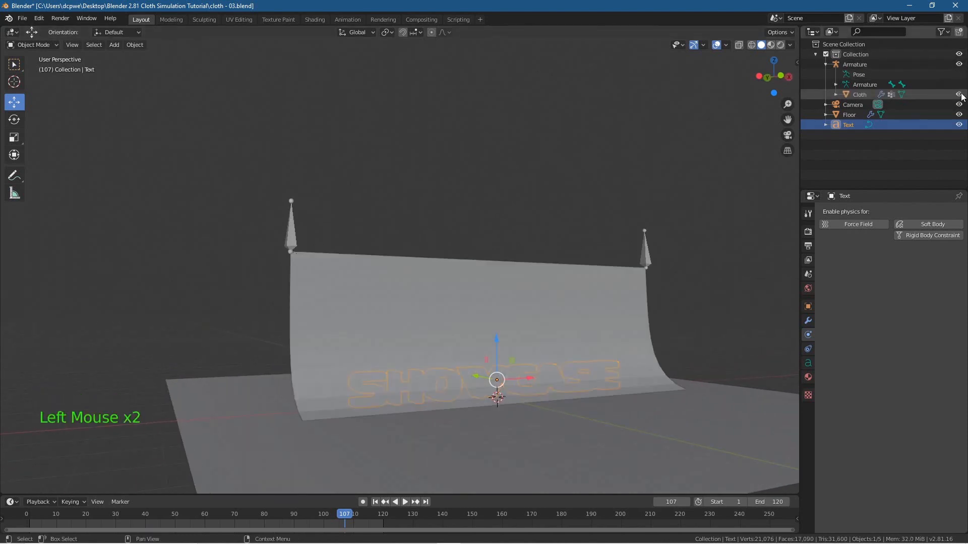
{"action": "left_click", "coordinate": [959, 95]}
{"action": "left_click", "coordinate": [959, 95]}
{"action": "left_click", "coordinate": [960, 94]}
{"action": "middle_click_drag", "start_coordinate": [590, 275], "coordinate": [550, 317]}
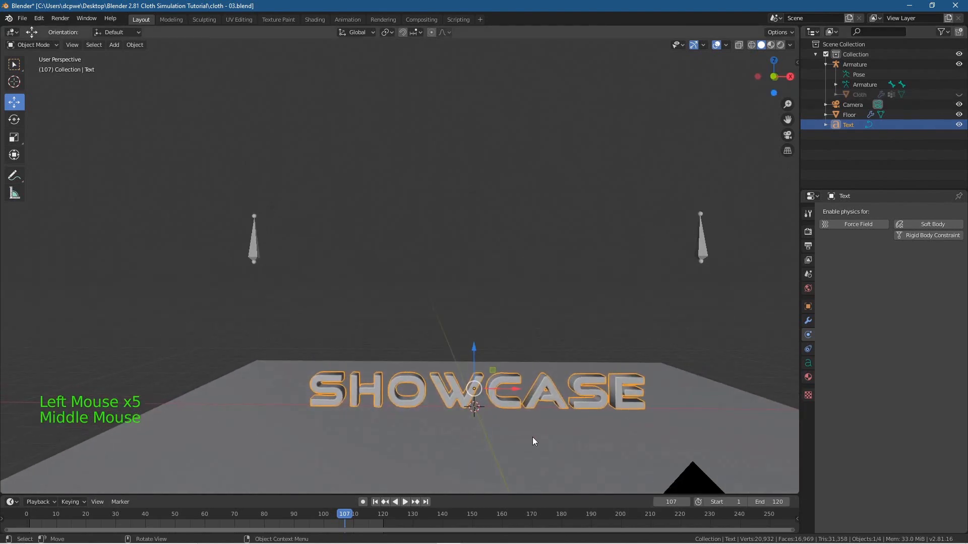
Step: Convert the SHOWCASE text object to a mesh
{"action": "scroll", "coordinate": [532, 440], "scroll_direction": "up", "scroll_amount": 2}
{"action": "middle_click_drag", "start_coordinate": [525, 358], "coordinate": [448, 253], "text": "shift"}
{"action": "left_click", "coordinate": [492, 316]}
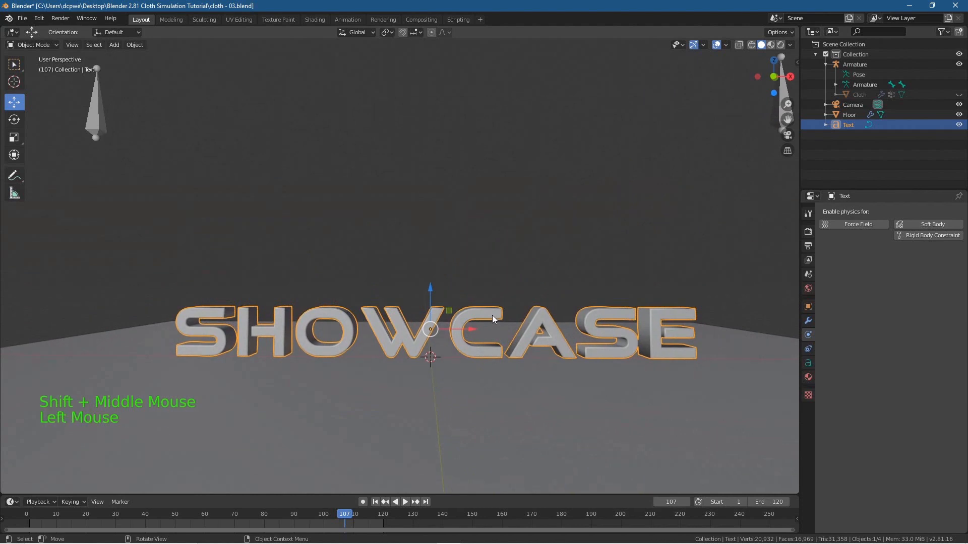
{"action": "left_click", "coordinate": [136, 47]}
{"action": "mouse_move", "coordinate": [184, 310]}
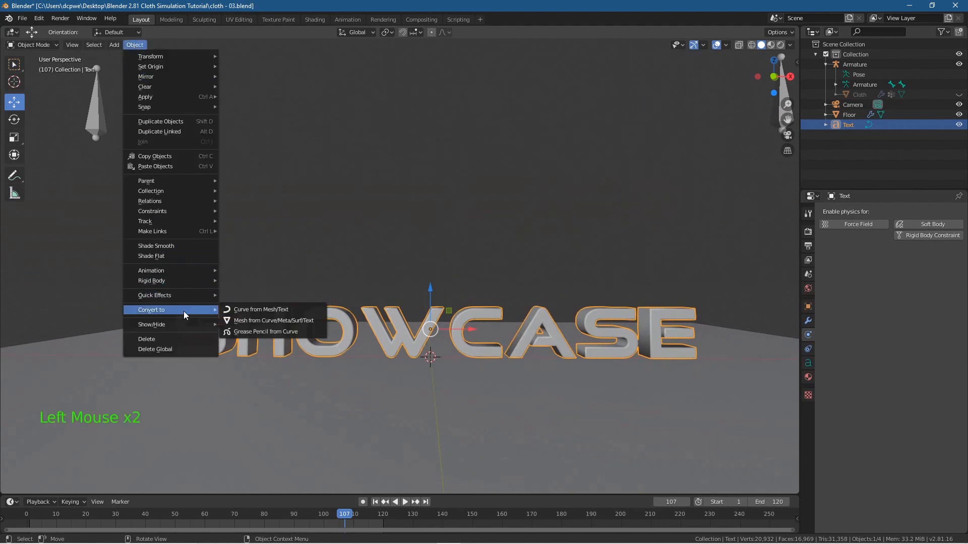
{"action": "left_click", "coordinate": [273, 321]}
Step: Inspect the converted text's mesh geometry in Edit Mode and return to Object Mode
{"action": "left_click", "coordinate": [32, 46]}
{"action": "left_click", "coordinate": [34, 67]}
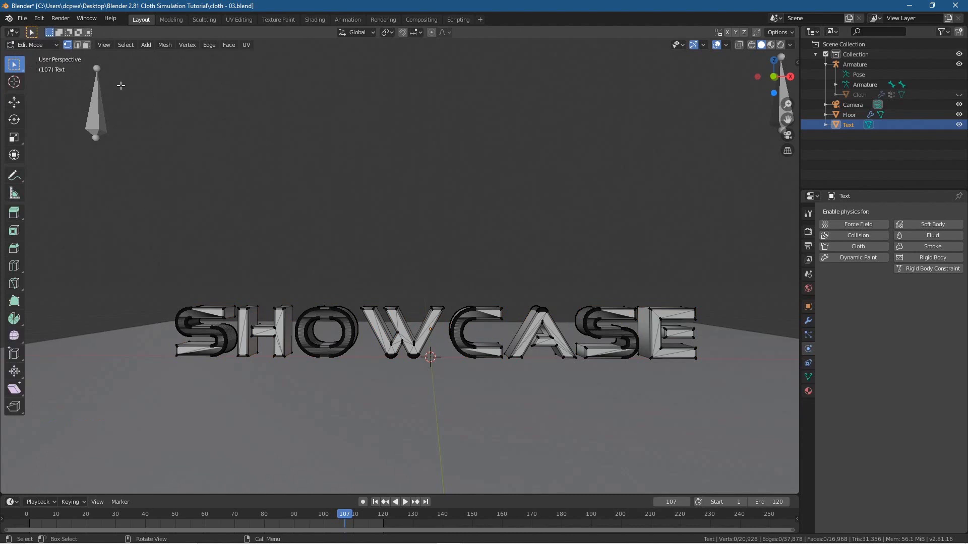
{"action": "left_click", "coordinate": [36, 45]}
{"action": "left_click", "coordinate": [36, 57]}
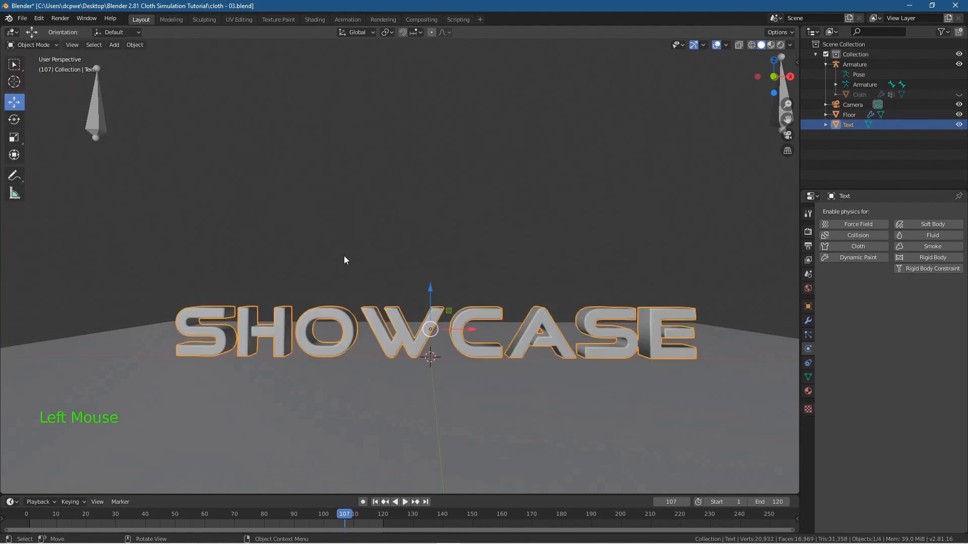
Step: Enable Collision physics on the SHOWCASE text mesh
{"action": "left_click", "coordinate": [410, 331]}
{"action": "left_click", "coordinate": [409, 334]}
{"action": "left_click", "coordinate": [809, 348]}
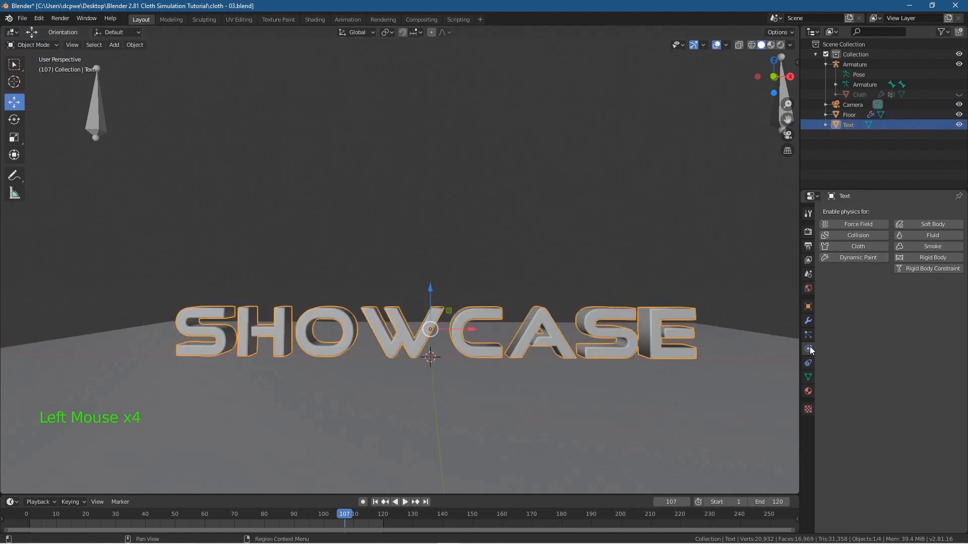
{"action": "left_click", "coordinate": [853, 235]}
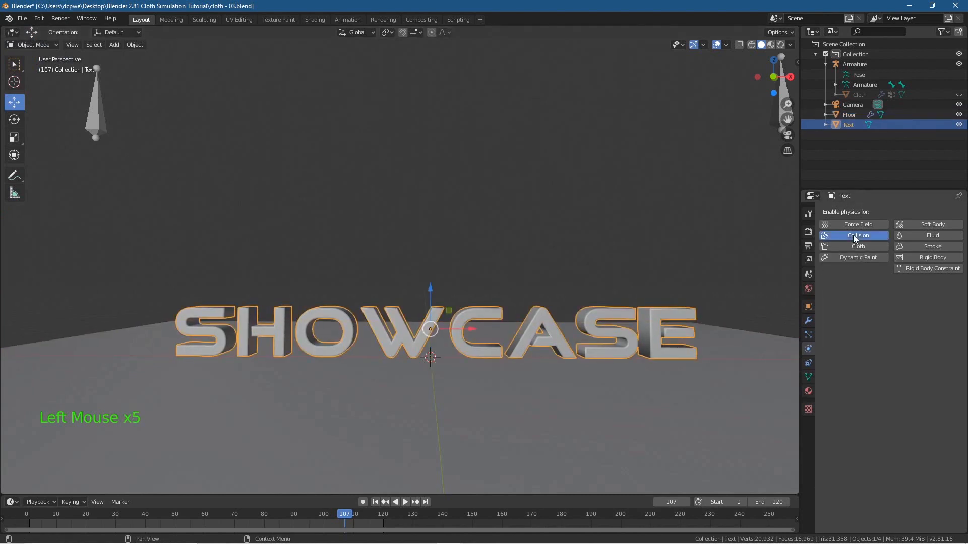
Step: Unhide the Cloth object and replace its existing bake with a new bake of all dynamics
{"action": "left_click", "coordinate": [861, 95]}
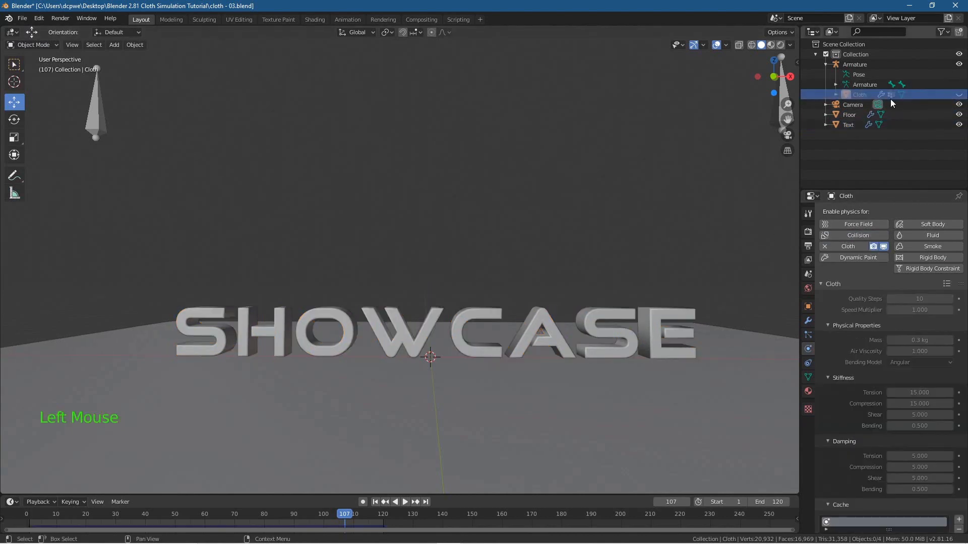
{"action": "left_click", "coordinate": [959, 95]}
{"action": "left_click", "coordinate": [848, 95]}
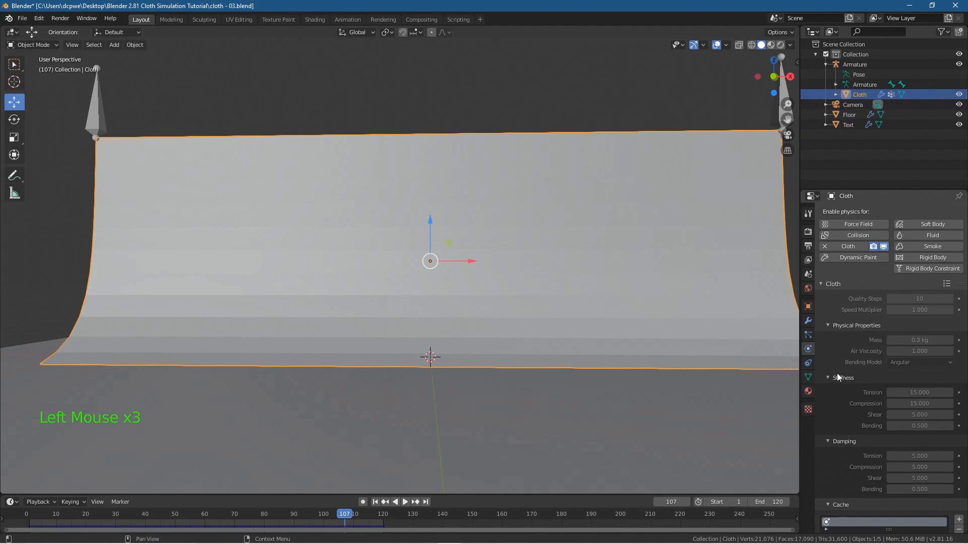
{"action": "scroll", "coordinate": [836, 414], "scroll_direction": "down", "scroll_amount": 11}
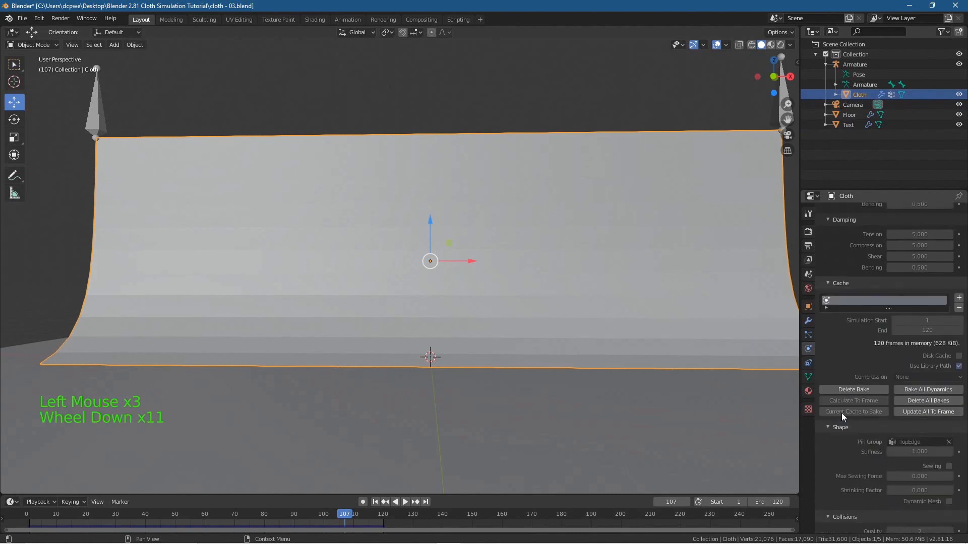
{"action": "left_click", "coordinate": [852, 391]}
{"action": "left_click", "coordinate": [882, 390]}
{"action": "left_click", "coordinate": [912, 389]}
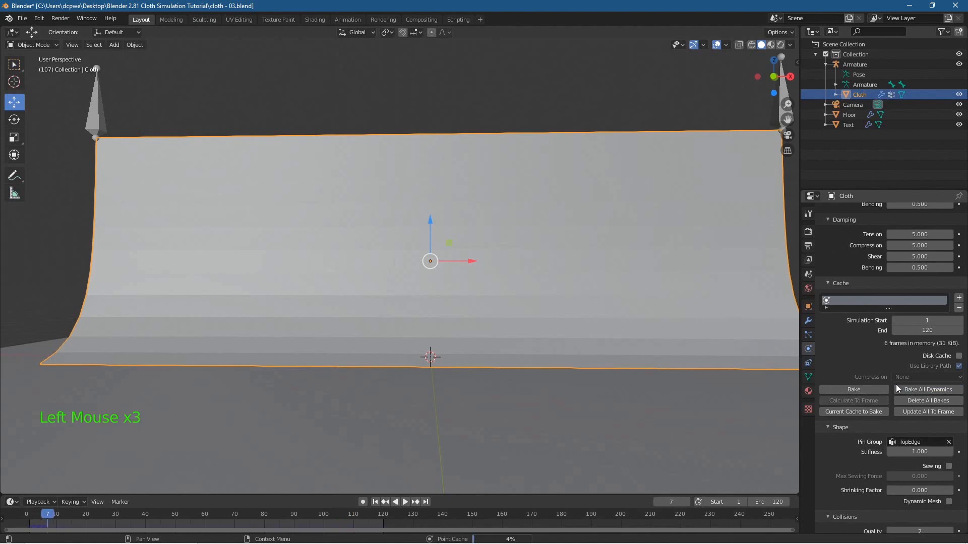
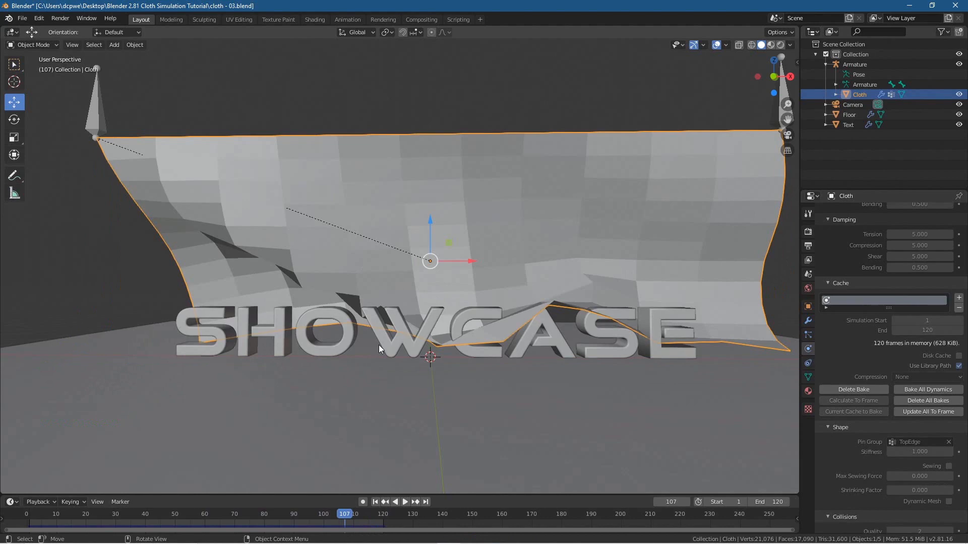
Step: Scrub the timeline back to frame 1 and delete the cloth's bake
{"action": "left_click_drag", "start_coordinate": [353, 513], "coordinate": [29, 533]}
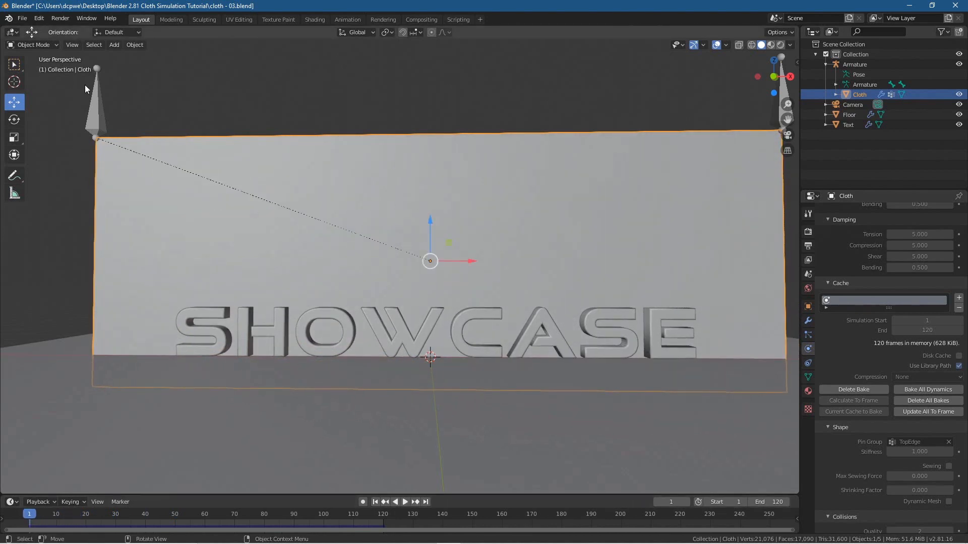
{"action": "left_click", "coordinate": [842, 390]}
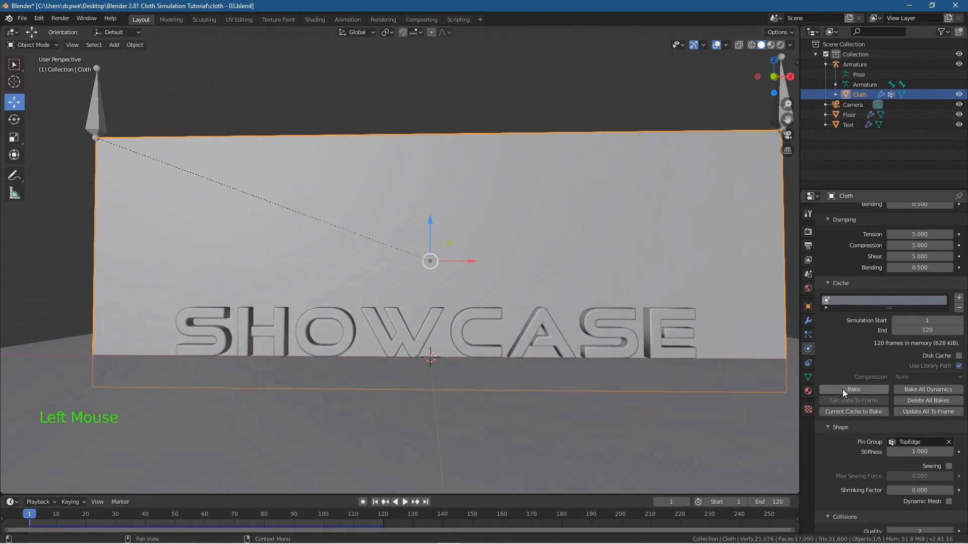
Step: Move the armature about -1.31 m along Y so the cloth hangs in front of the SHOWCASE text
{"action": "middle_click_drag", "start_coordinate": [486, 338], "coordinate": [379, 328]}
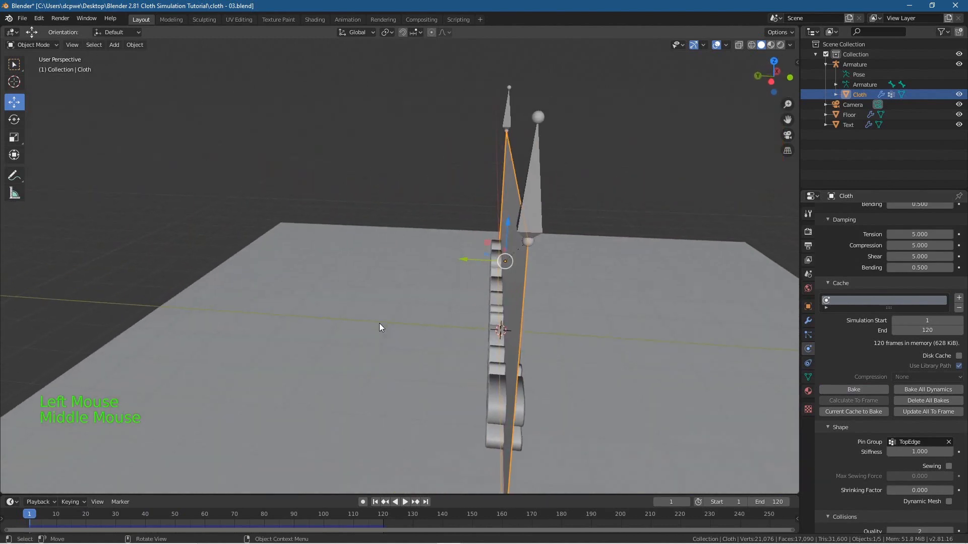
{"action": "left_click", "coordinate": [539, 116]}
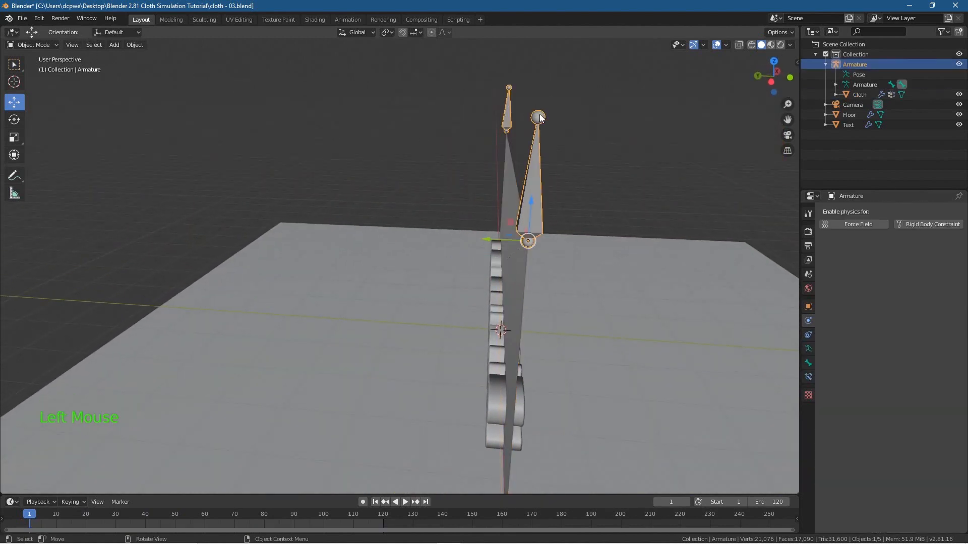
{"action": "left_click", "coordinate": [14, 102]}
{"action": "left_click_drag", "start_coordinate": [488, 240], "coordinate": [656, 243]}
{"action": "middle_click_drag", "start_coordinate": [655, 243], "coordinate": [480, 332]}
{"action": "scroll", "coordinate": [473, 328], "scroll_direction": "down", "scroll_amount": 4}
{"action": "scroll", "coordinate": [479, 330], "scroll_direction": "up", "scroll_amount": 3}
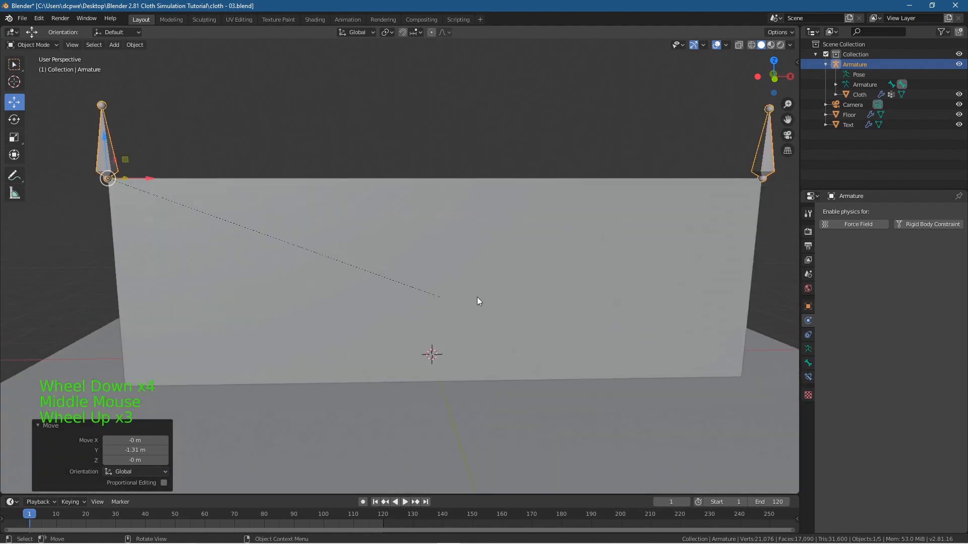
Step: Add a Subdivision Surface modifier to the Cloth with Render and Viewport subdivisions both set to 3
{"action": "left_click", "coordinate": [477, 299]}
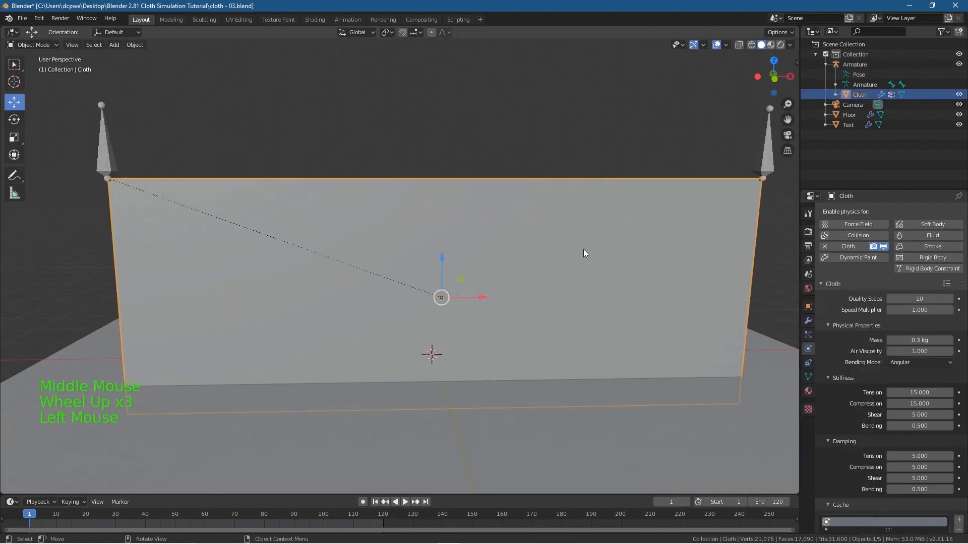
{"action": "left_click", "coordinate": [536, 227]}
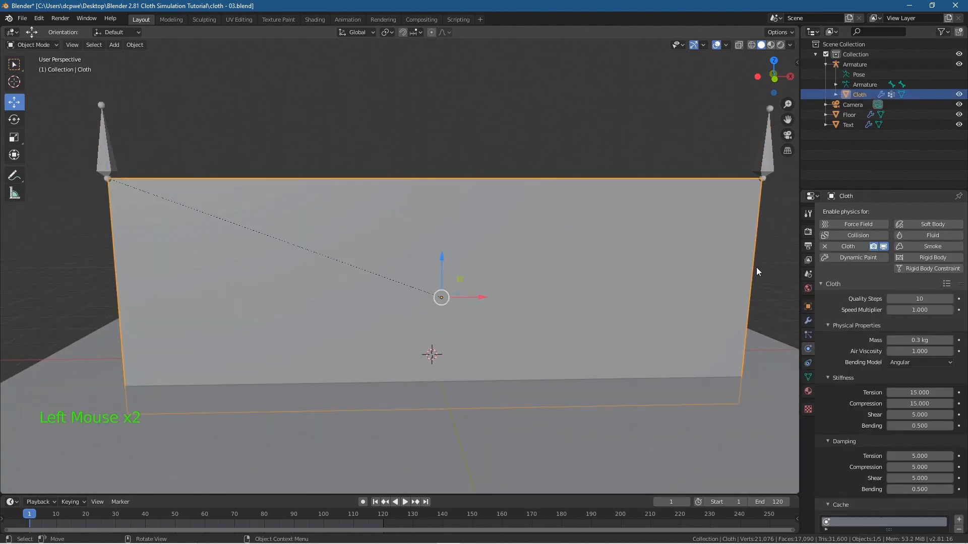
{"action": "left_click", "coordinate": [809, 321]}
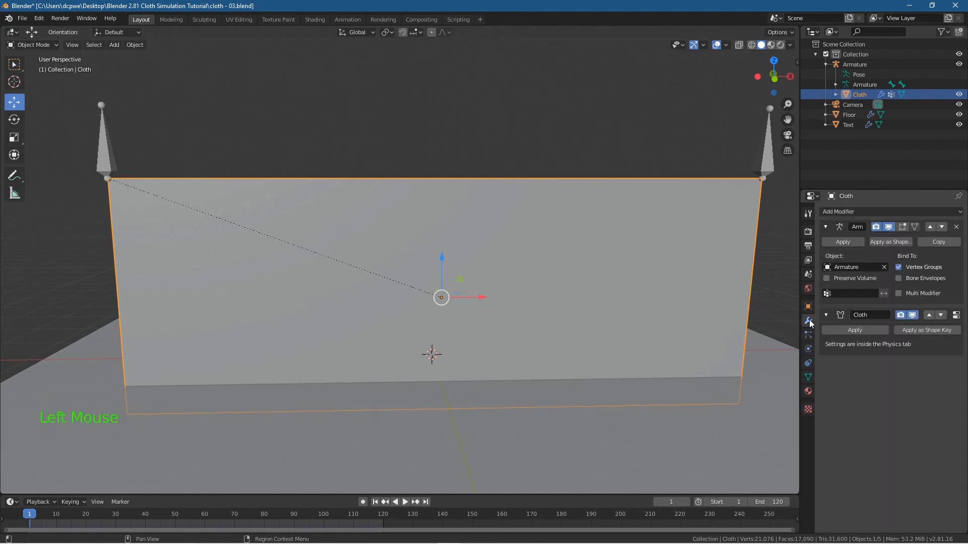
{"action": "left_click", "coordinate": [840, 211]}
{"action": "left_click", "coordinate": [840, 211]}
{"action": "left_click", "coordinate": [839, 211]}
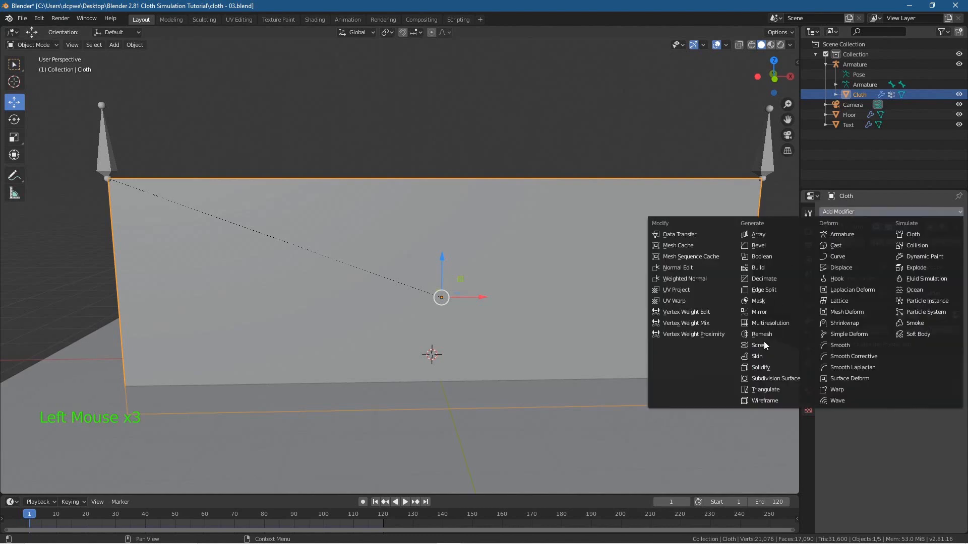
{"action": "left_click", "coordinate": [761, 378]}
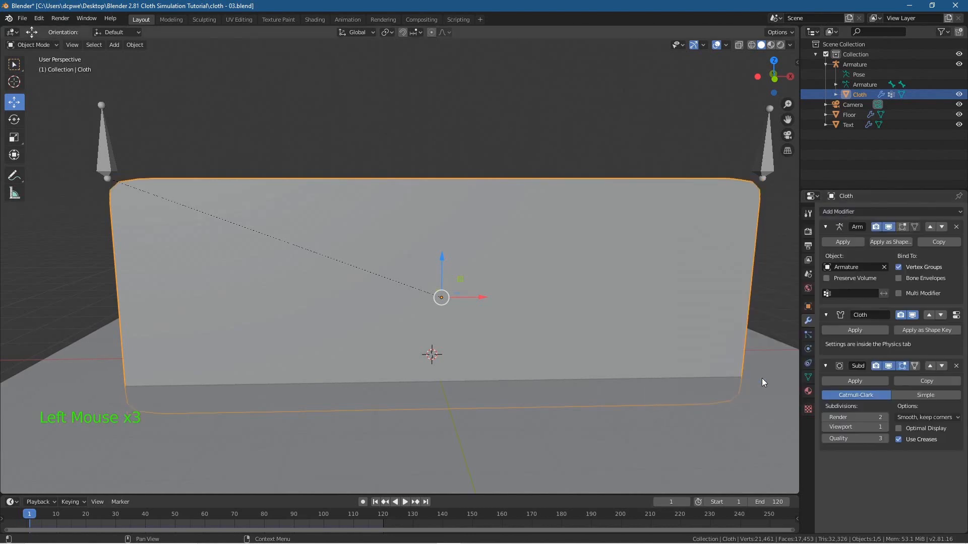
{"action": "left_click", "coordinate": [885, 417]}
{"action": "left_click", "coordinate": [886, 427]}
{"action": "left_click", "coordinate": [886, 427]}
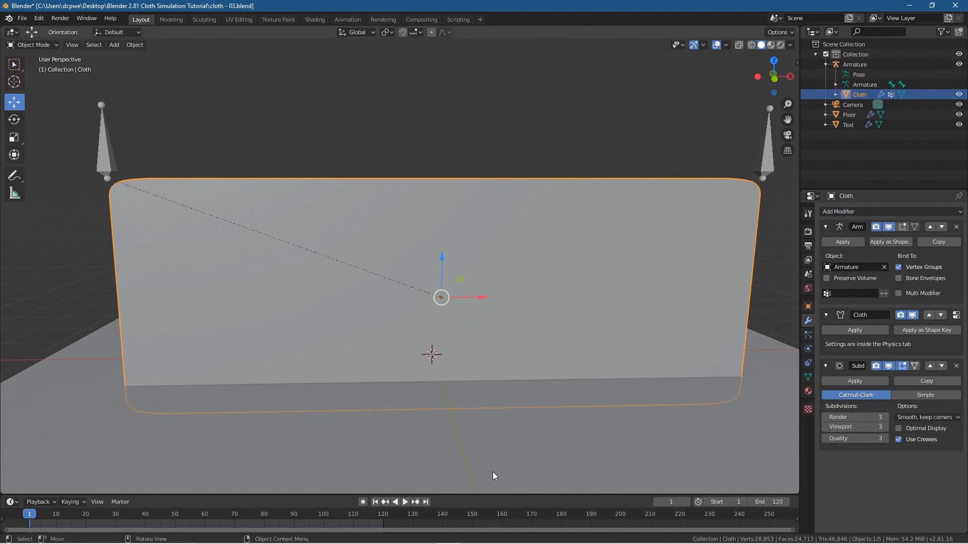
{"action": "left_click", "coordinate": [374, 503]}
{"action": "left_click", "coordinate": [28, 103]}
{"action": "left_click", "coordinate": [20, 108]}
{"action": "left_click_drag", "start_coordinate": [449, 272], "coordinate": [440, 189]}
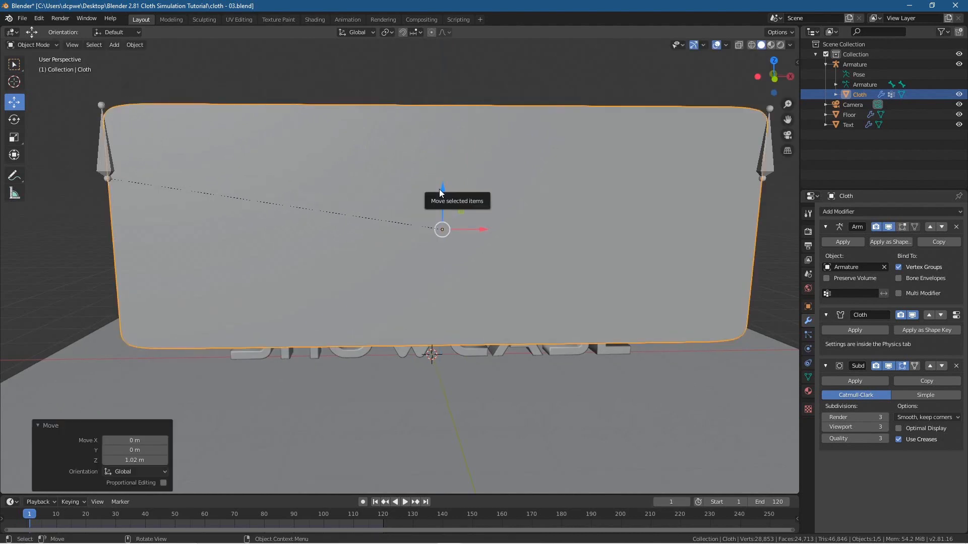
{"action": "key", "text": "KP_0"}
{"action": "scroll", "coordinate": [448, 201], "scroll_direction": "down", "scroll_amount": 17}
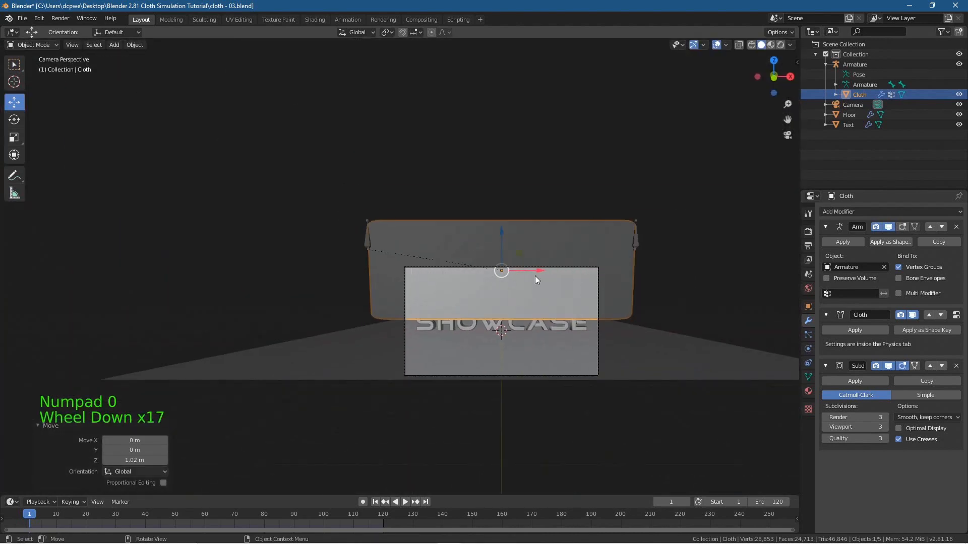
{"action": "left_click_drag", "start_coordinate": [501, 229], "coordinate": [519, 275]}
{"action": "scroll", "coordinate": [519, 276], "scroll_direction": "up", "scroll_amount": 3}
{"action": "middle_click_drag", "start_coordinate": [536, 311], "coordinate": [370, 196], "text": "shift"}
{"action": "left_click_drag", "start_coordinate": [426, 204], "coordinate": [457, 479]}
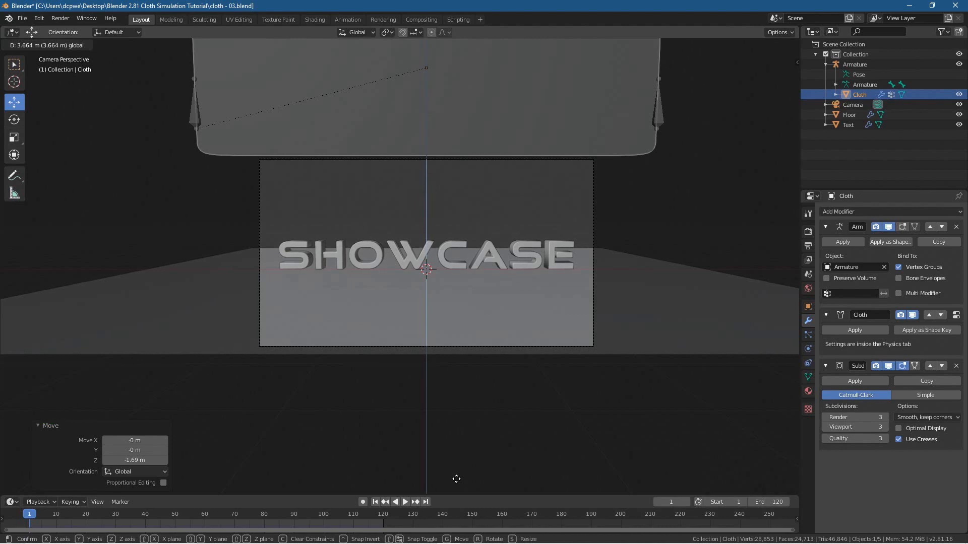
{"action": "left_click_drag", "start_coordinate": [456, 479], "coordinate": [457, 479]}
{"action": "key", "text": "ctrl+z"}
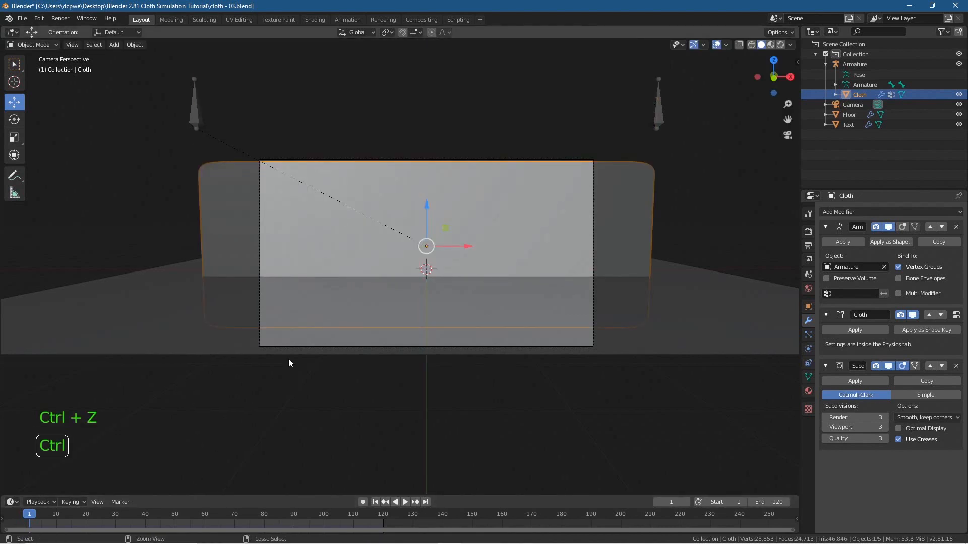
{"action": "key", "text": "ctrl+z"}
{"action": "key", "text": "ctrl+z"}
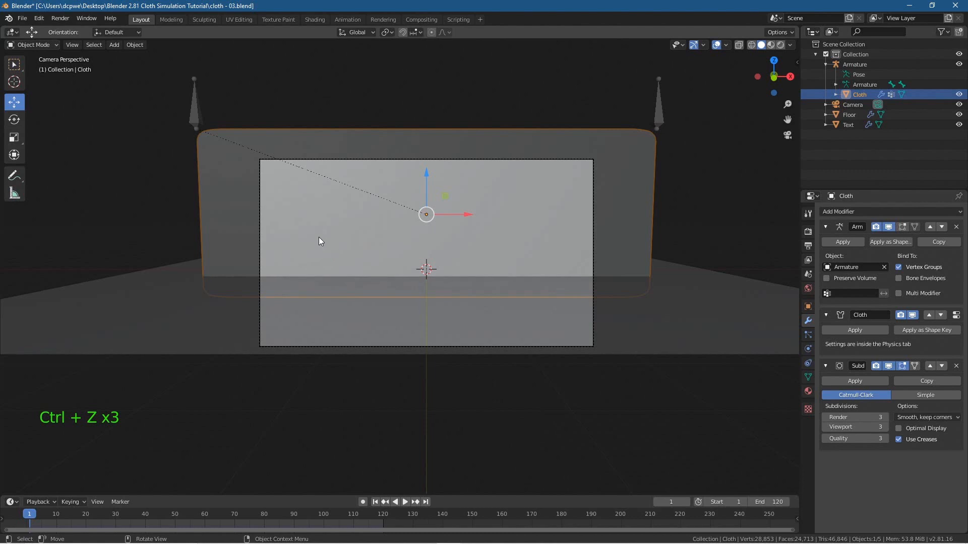
Step: Raise the armature about 3 m along Z so the cloth hangs above the camera frame
{"action": "left_click", "coordinate": [659, 95]}
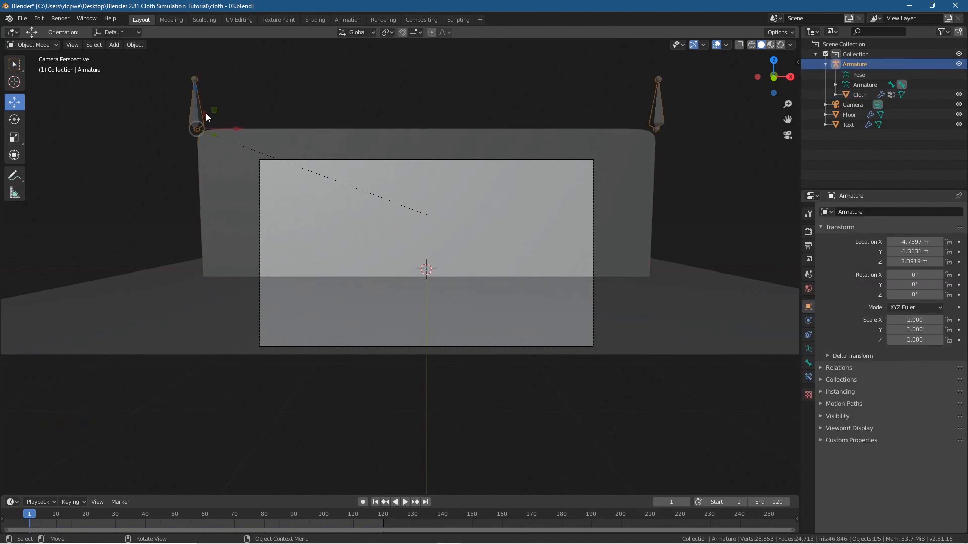
{"action": "left_click_drag", "start_coordinate": [203, 97], "coordinate": [242, 401]}
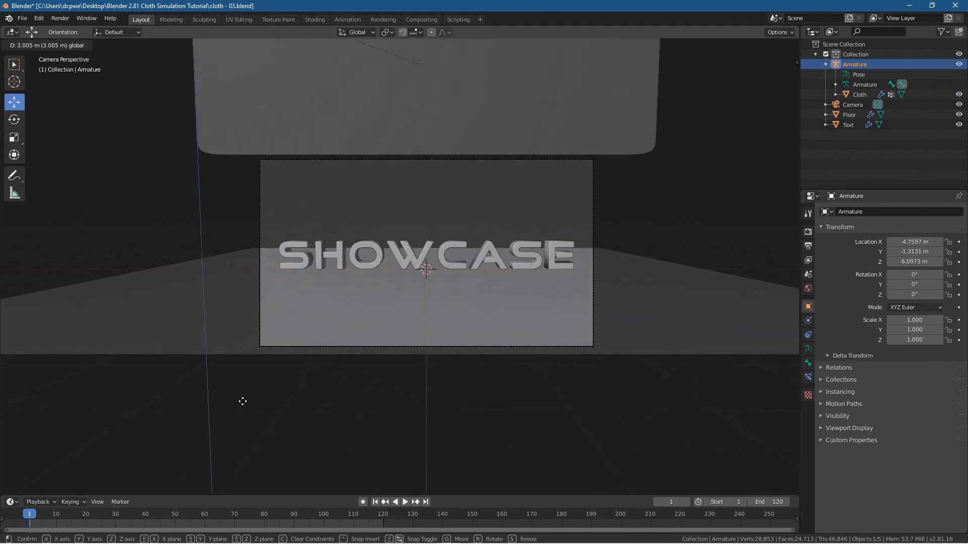
{"action": "left_click_drag", "start_coordinate": [242, 401], "coordinate": [244, 407]}
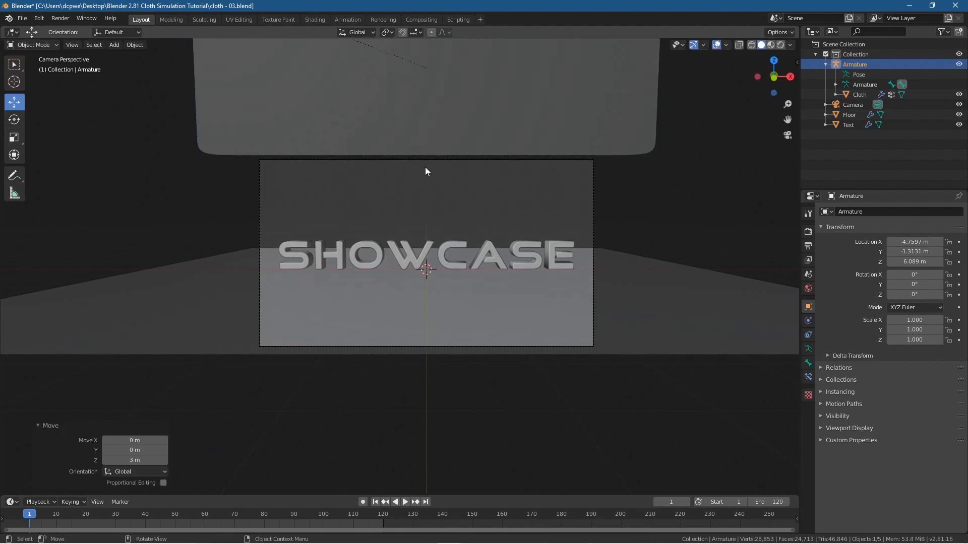
Step: Move the armature about -0.84 m along Y, closer to the camera
{"action": "middle_click_drag", "start_coordinate": [153, 219], "coordinate": [280, 226]}
{"action": "scroll", "coordinate": [352, 235], "scroll_direction": "down", "scroll_amount": 3}
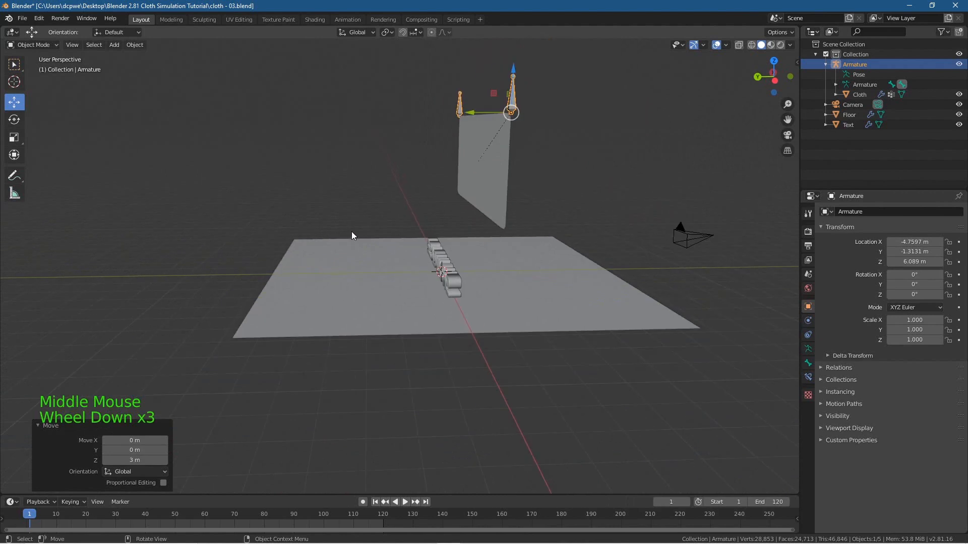
{"action": "left_click_drag", "start_coordinate": [483, 112], "coordinate": [512, 113]}
{"action": "middle_click_drag", "start_coordinate": [503, 240], "coordinate": [389, 245]}
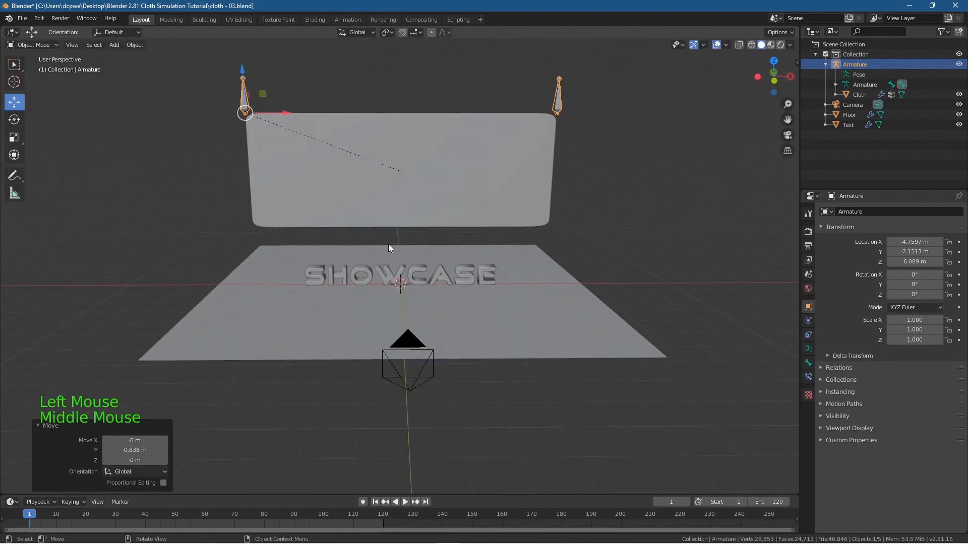
Step: Turn on automatic keyframing and key the armature's current transform at frame 1
{"action": "key", "text": "KP_0"}
{"action": "scroll", "coordinate": [496, 134], "scroll_direction": "down", "scroll_amount": 4}
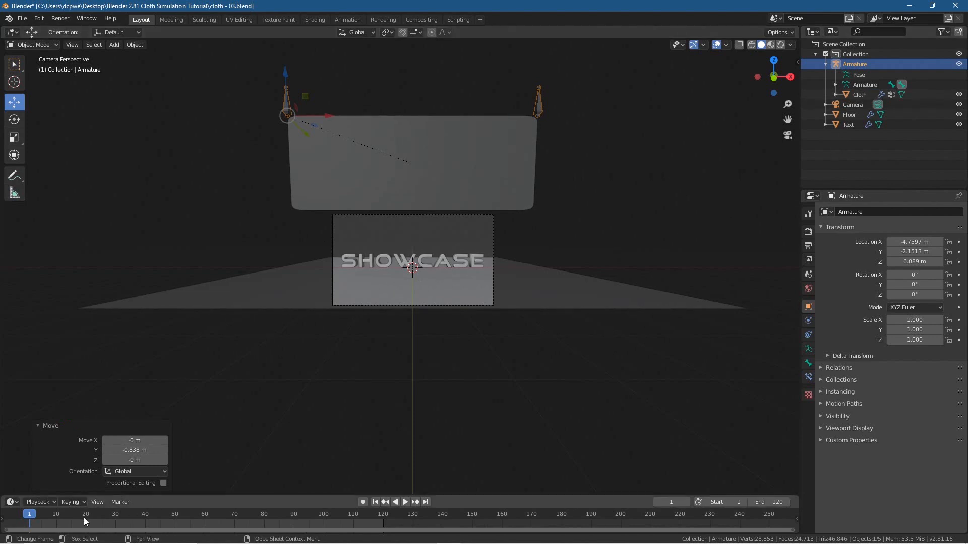
{"action": "left_click", "coordinate": [363, 502]}
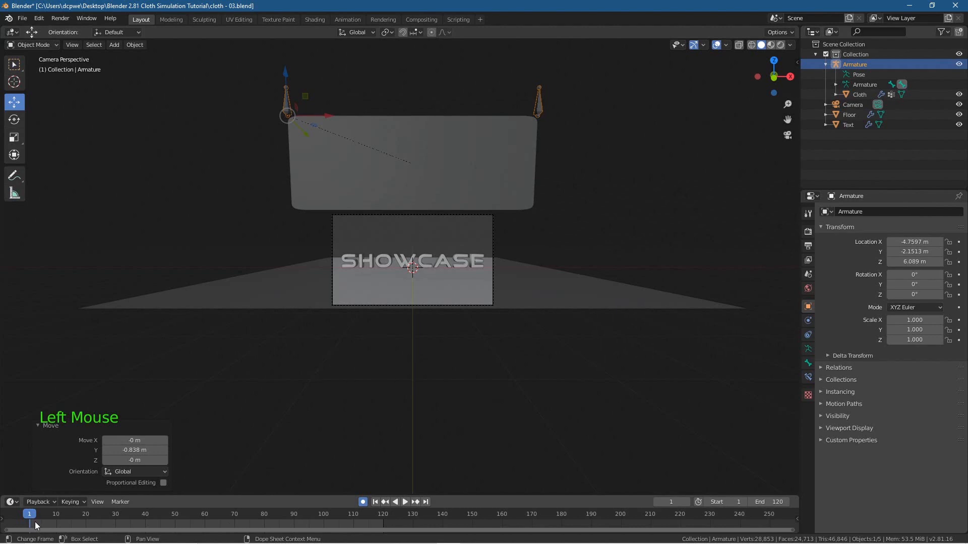
{"action": "double_click", "coordinate": [276, 103]}
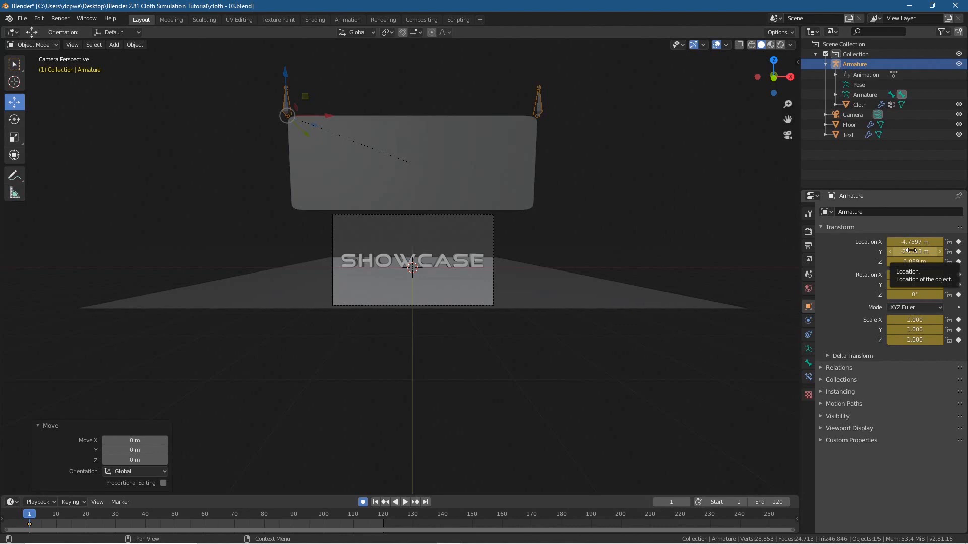
Step: Key the armature's transform again at frame 1 and lower it about 3.95 m along Z at frame 30
{"action": "key", "text": "i"}
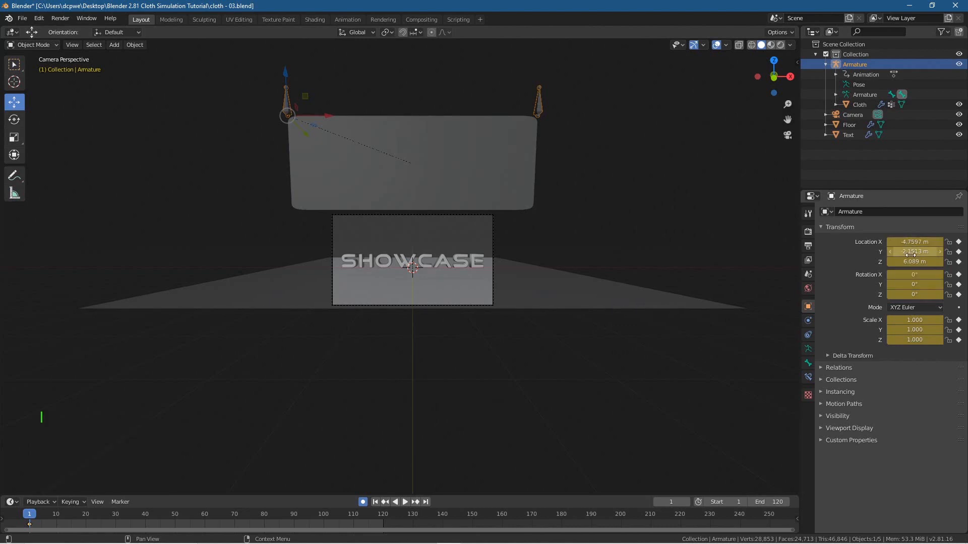
{"action": "key", "text": "i"}
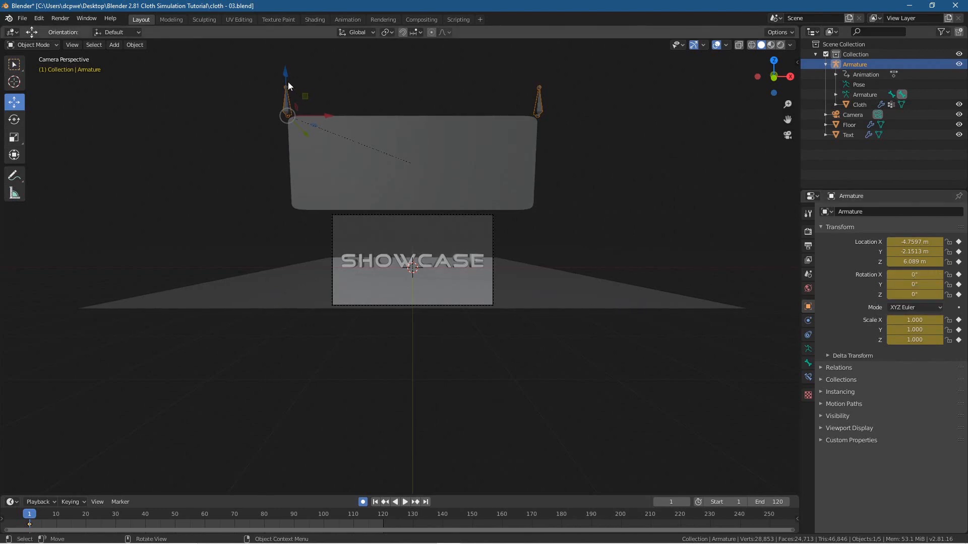
{"action": "left_click_drag", "start_coordinate": [30, 518], "coordinate": [119, 522]}
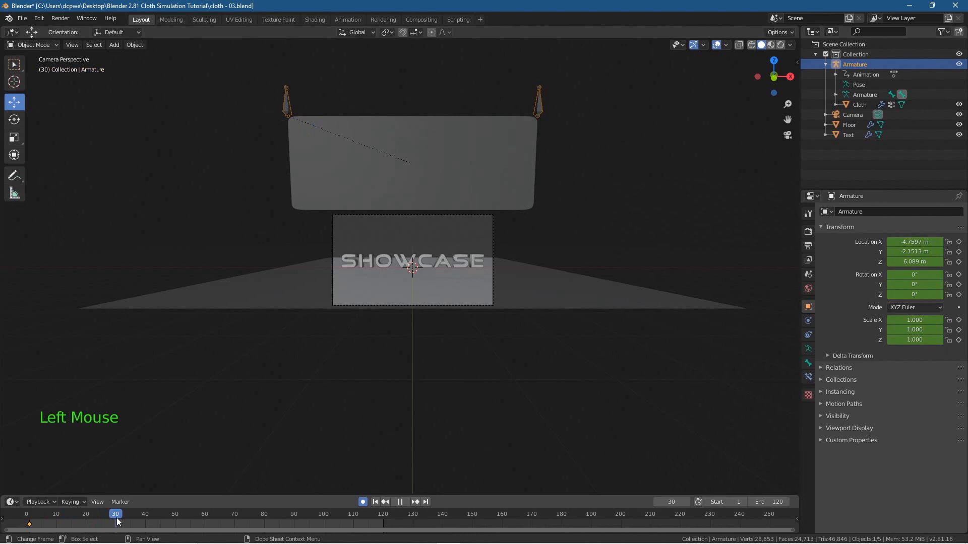
{"action": "left_click_drag", "start_coordinate": [286, 81], "coordinate": [284, 177]}
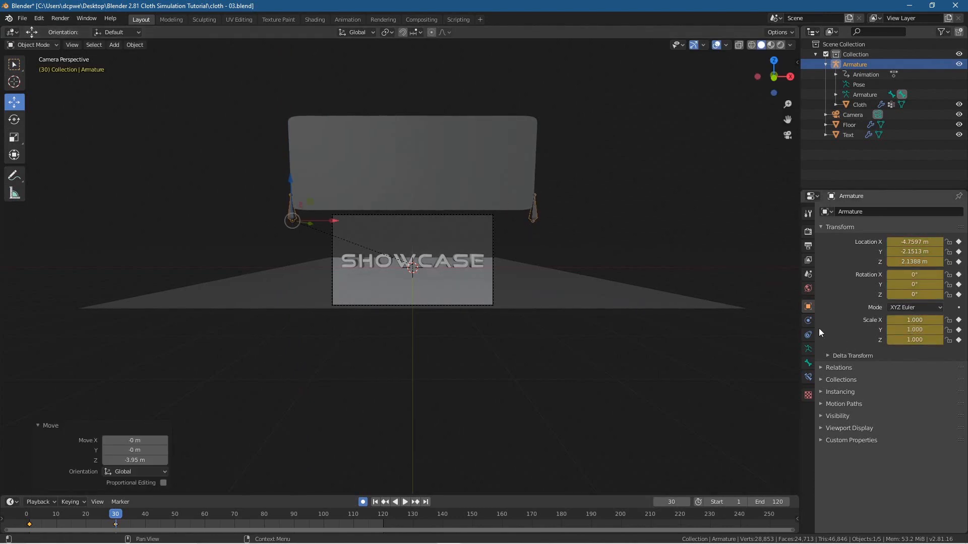
Step: Bake all dynamics for the Cloth's simulation over frames 1 to 120
{"action": "left_click", "coordinate": [860, 103]}
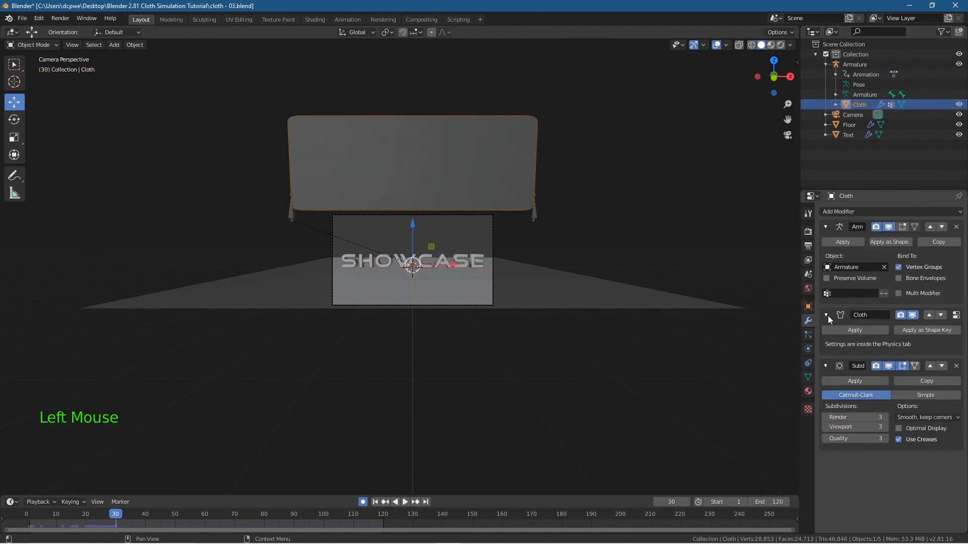
{"action": "left_click", "coordinate": [805, 352]}
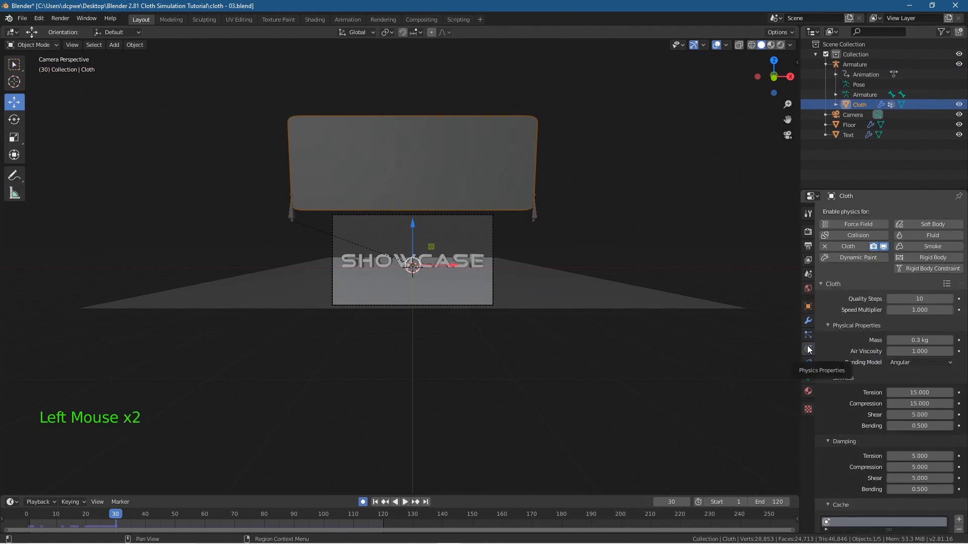
{"action": "scroll", "coordinate": [921, 358], "scroll_direction": "down", "scroll_amount": 12}
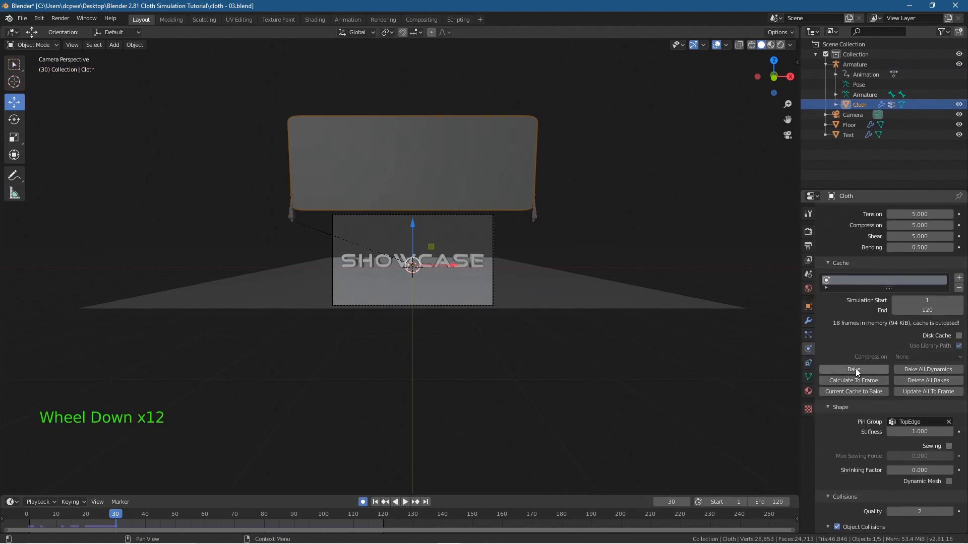
{"action": "left_click", "coordinate": [908, 371]}
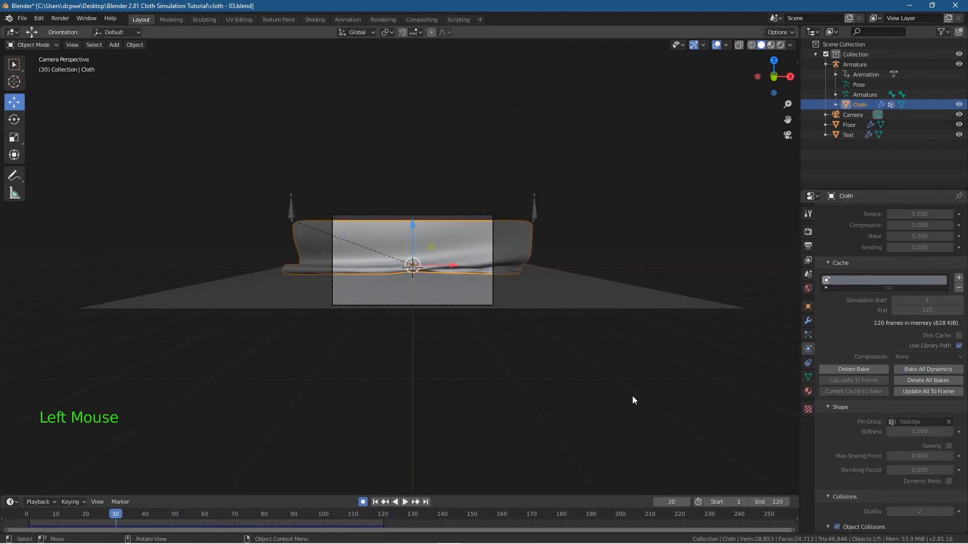
{"action": "mouse_move", "coordinate": [118, 516]}
{"action": "left_mouse_down"}
{"action": "mouse_move", "coordinate": [28, 501]}
{"action": "mouse_move", "coordinate": [244, 506]}
{"action": "mouse_move", "coordinate": [20, 507]}
{"action": "mouse_move", "coordinate": [128, 516]}
{"action": "left_mouse_up"}
Step: Apply smooth shading to the Cloth to remove its faceted look
{"action": "middle_click_drag", "start_coordinate": [195, 316], "coordinate": [420, 281]}
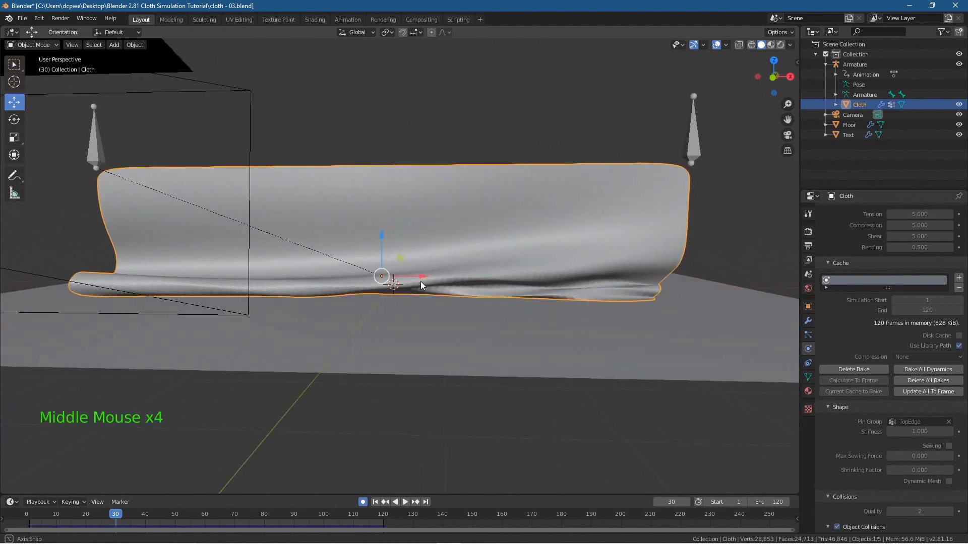
{"action": "scroll", "coordinate": [476, 224], "scroll_direction": "up", "scroll_amount": 3}
{"action": "right_click", "coordinate": [460, 202]}
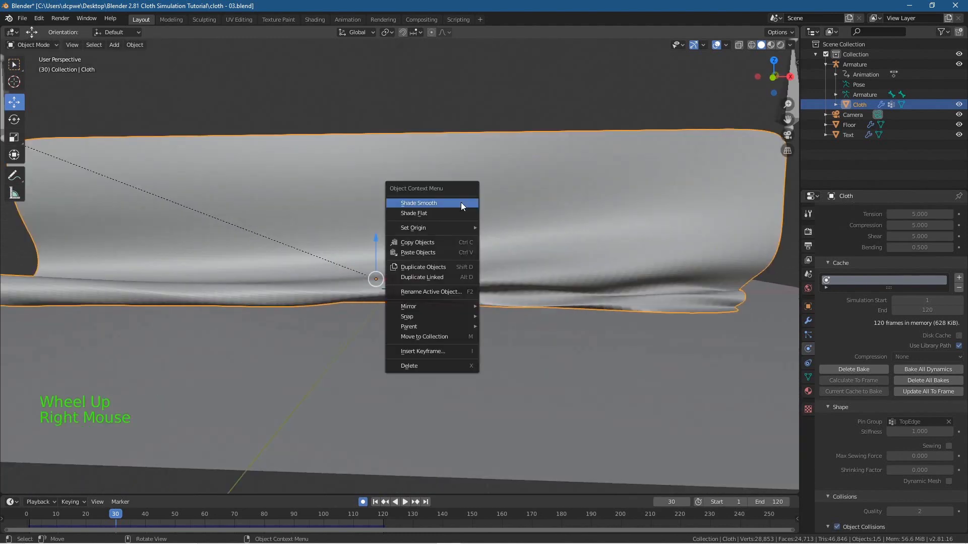
{"action": "right_click", "coordinate": [509, 191]}
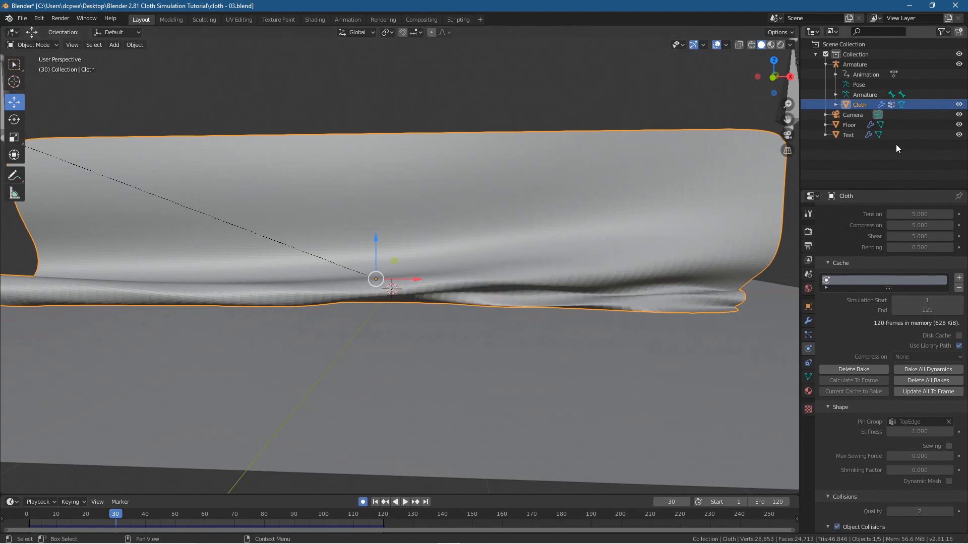
{"action": "left_click", "coordinate": [851, 107]}
{"action": "left_click", "coordinate": [143, 44]}
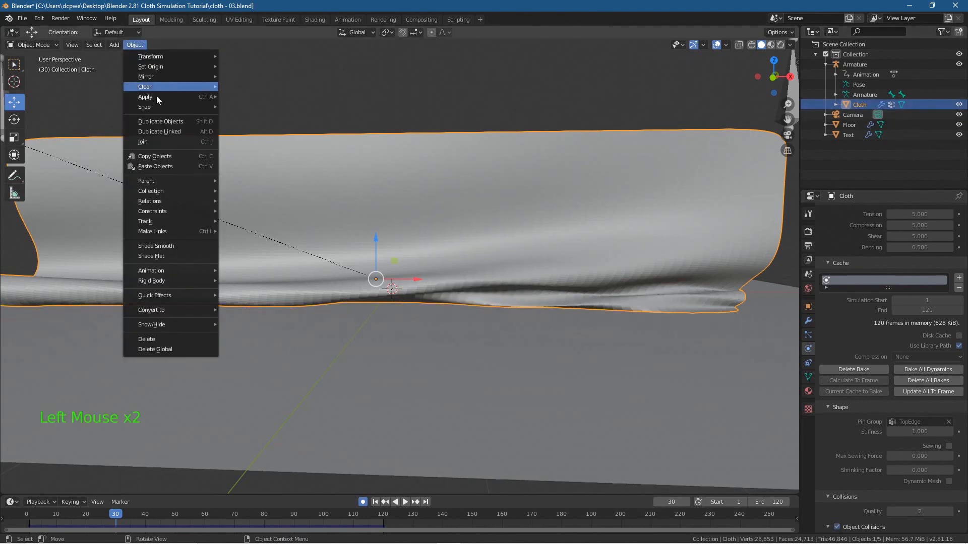
{"action": "left_click", "coordinate": [159, 247]}
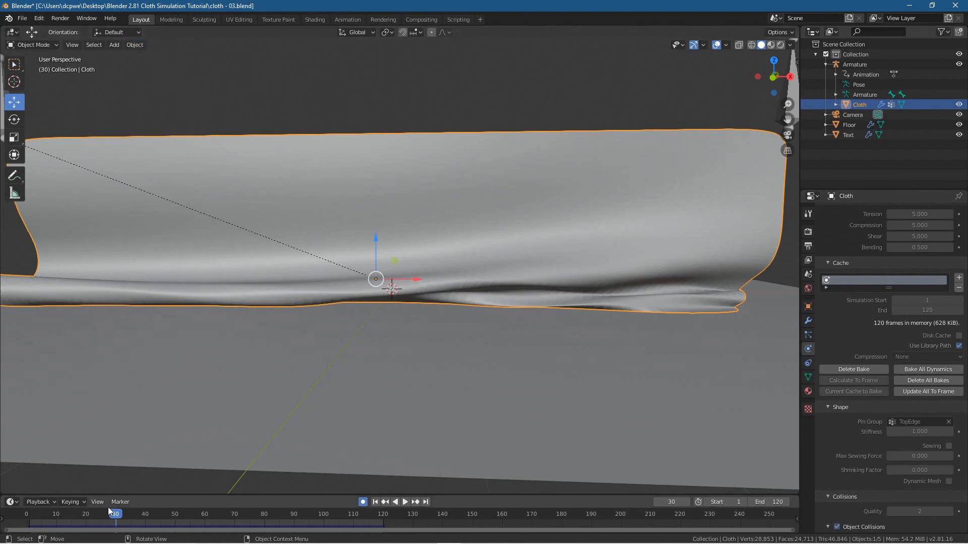
Step: At frame 80, move the armature about 4 m along Y so it sits behind the SHOWCASE text
{"action": "left_click_drag", "start_coordinate": [119, 515], "coordinate": [29, 525]}
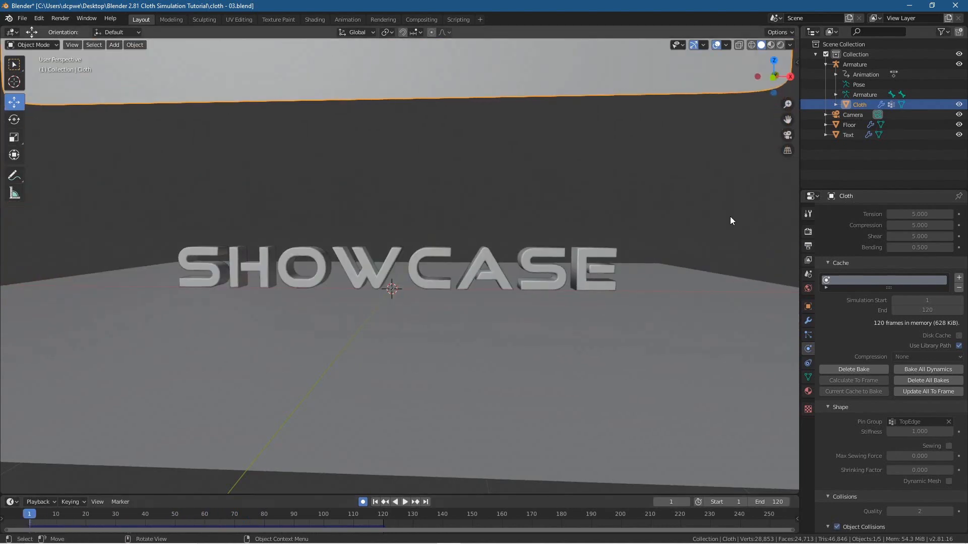
{"action": "left_click", "coordinate": [866, 67]}
{"action": "scroll", "coordinate": [496, 272], "scroll_direction": "down", "scroll_amount": 3}
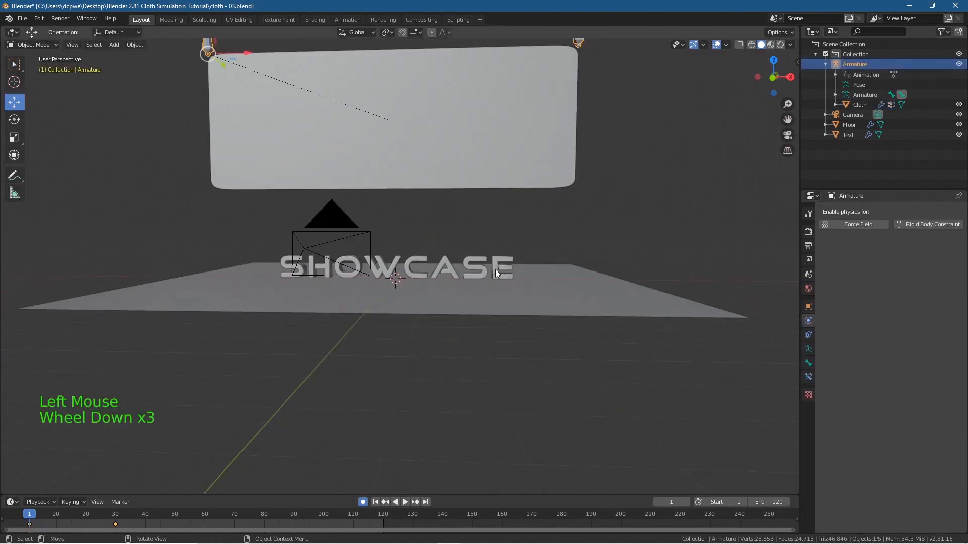
{"action": "left_click_drag", "start_coordinate": [29, 522], "coordinate": [265, 533]}
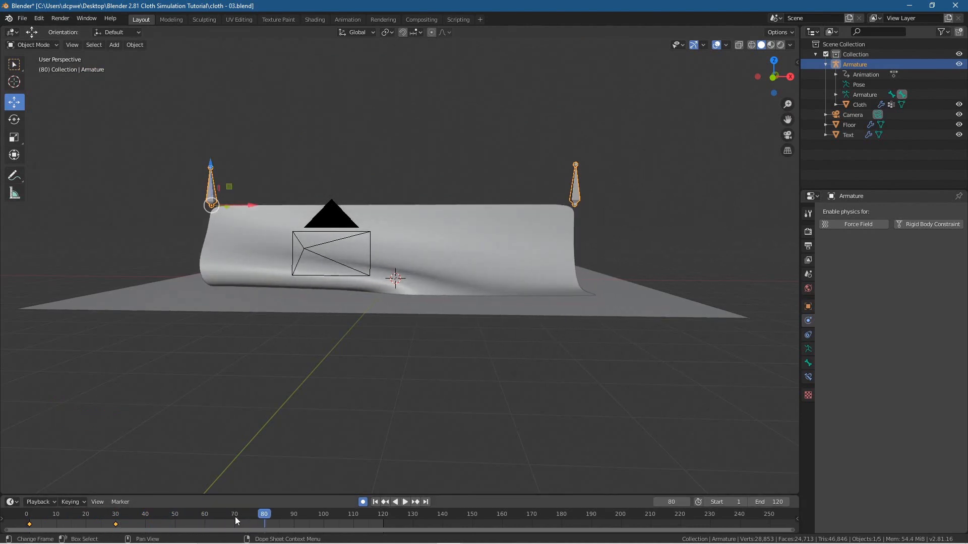
{"action": "left_click_drag", "start_coordinate": [262, 521], "coordinate": [294, 516]}
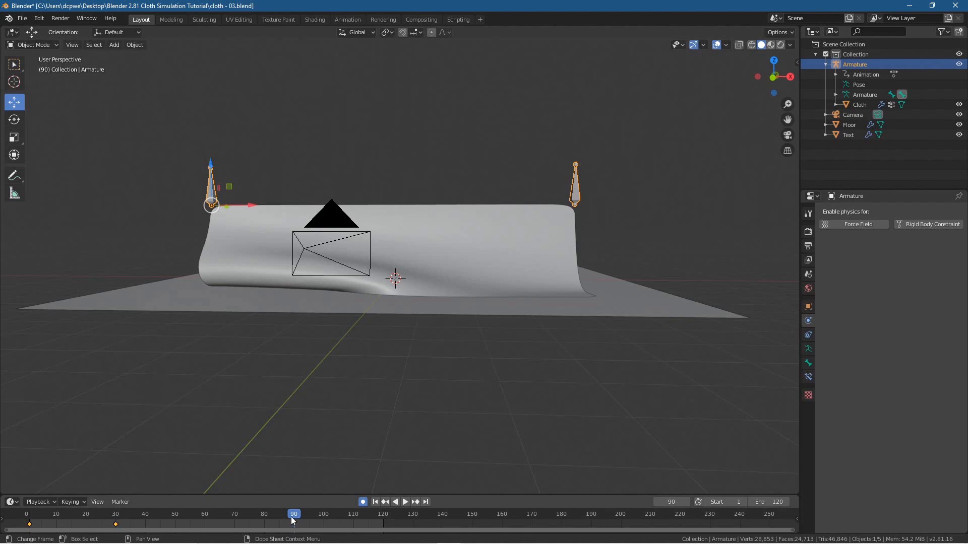
{"action": "left_click_drag", "start_coordinate": [294, 515], "coordinate": [263, 515]}
{"action": "middle_click_drag", "start_coordinate": [187, 323], "coordinate": [304, 332]}
{"action": "left_click_drag", "start_coordinate": [509, 235], "coordinate": [365, 249]}
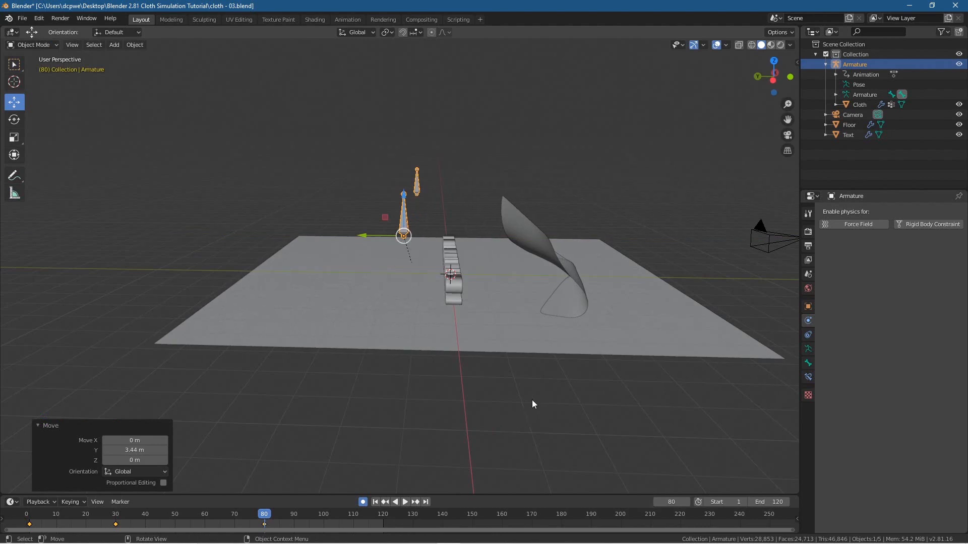
{"action": "left_click_drag", "start_coordinate": [368, 231], "coordinate": [343, 237]}
Step: Delete the Cloth's existing bake and bake all dynamics again with the new armature motion
{"action": "scroll", "coordinate": [552, 334], "scroll_direction": "down", "scroll_amount": 2}
{"action": "middle_click_drag", "start_coordinate": [552, 335], "coordinate": [424, 334]}
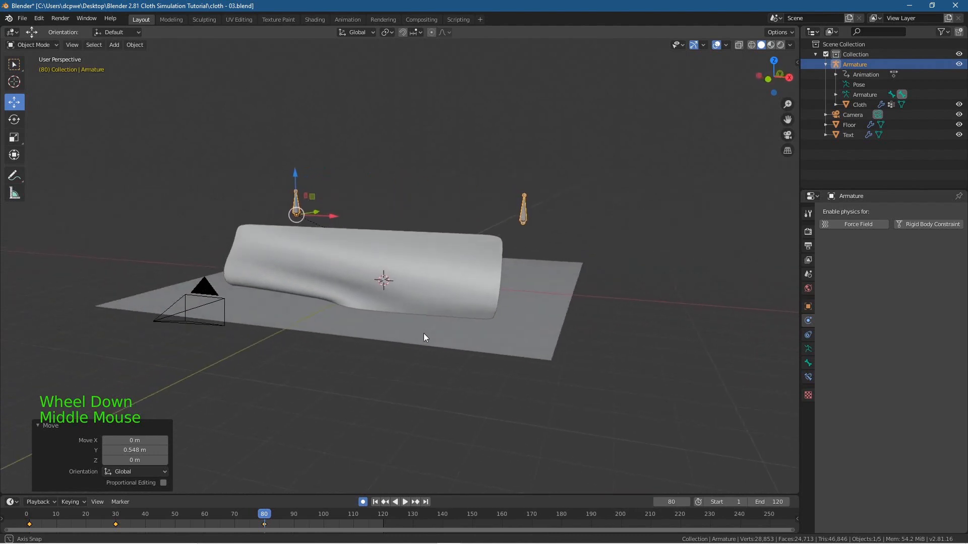
{"action": "left_click", "coordinate": [864, 104]}
{"action": "left_click", "coordinate": [809, 349]}
{"action": "scroll", "coordinate": [849, 387], "scroll_direction": "down", "scroll_amount": 12}
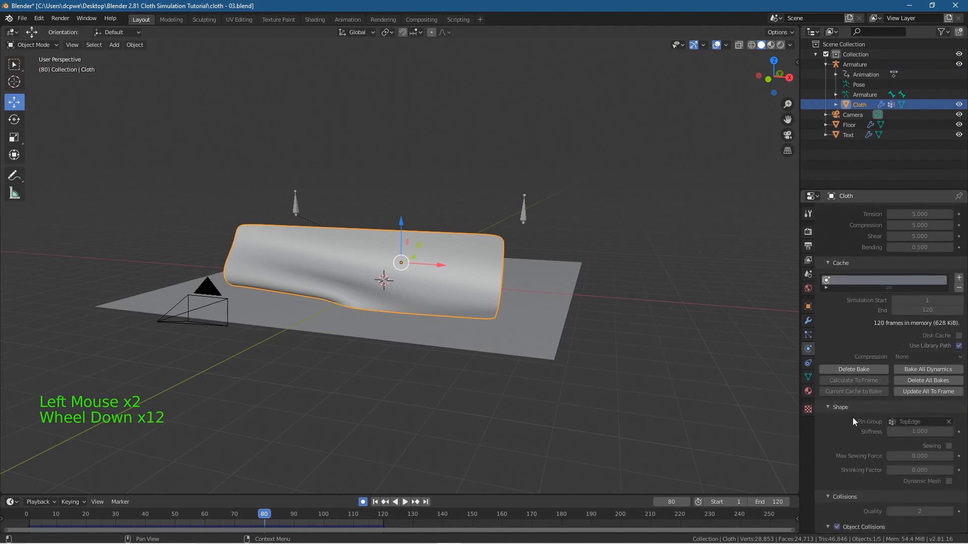
{"action": "left_click", "coordinate": [857, 370]}
{"action": "left_click", "coordinate": [885, 380]}
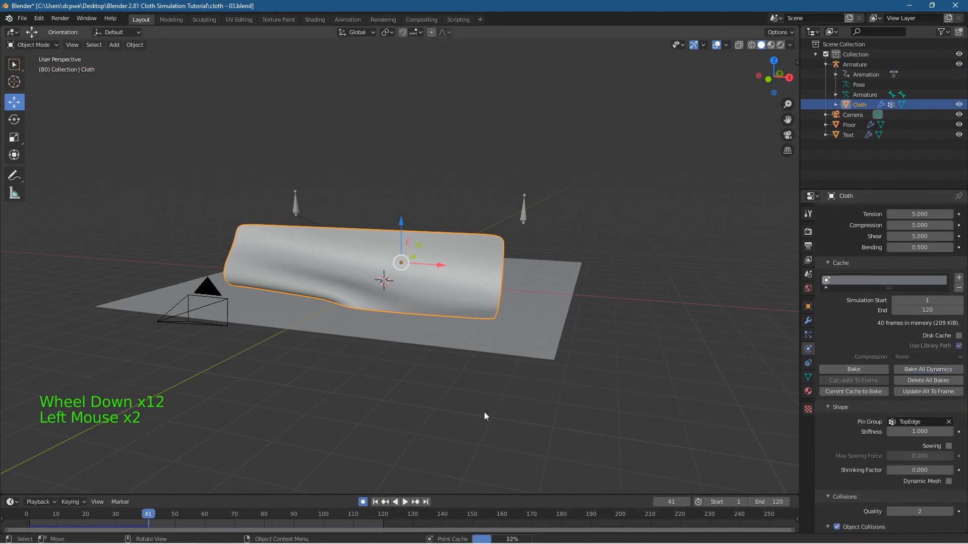
Step: Review the baked cloth animation through the camera and from the side, checking how the cloth passes over the text
{"action": "key", "text": "KP_0"}
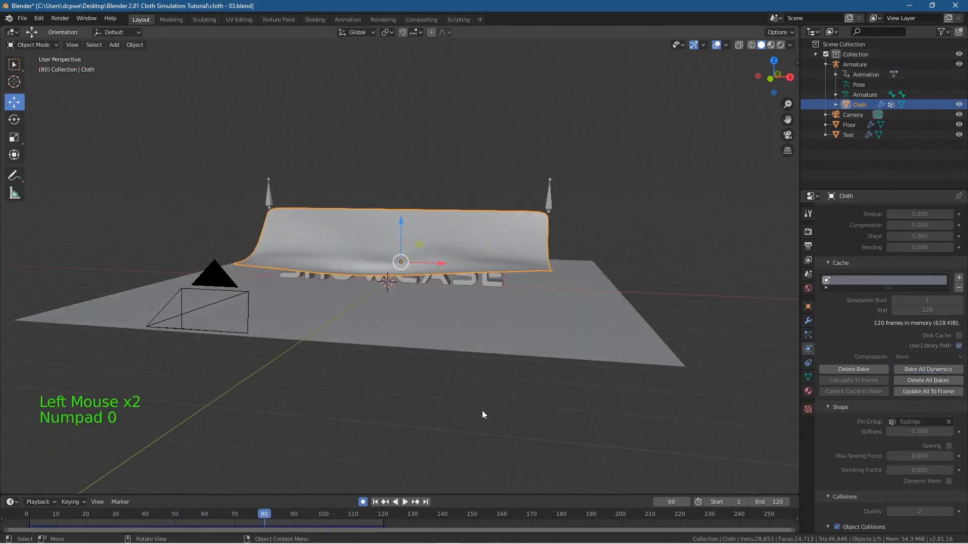
{"action": "scroll", "coordinate": [413, 272], "scroll_direction": "up", "scroll_amount": 5}
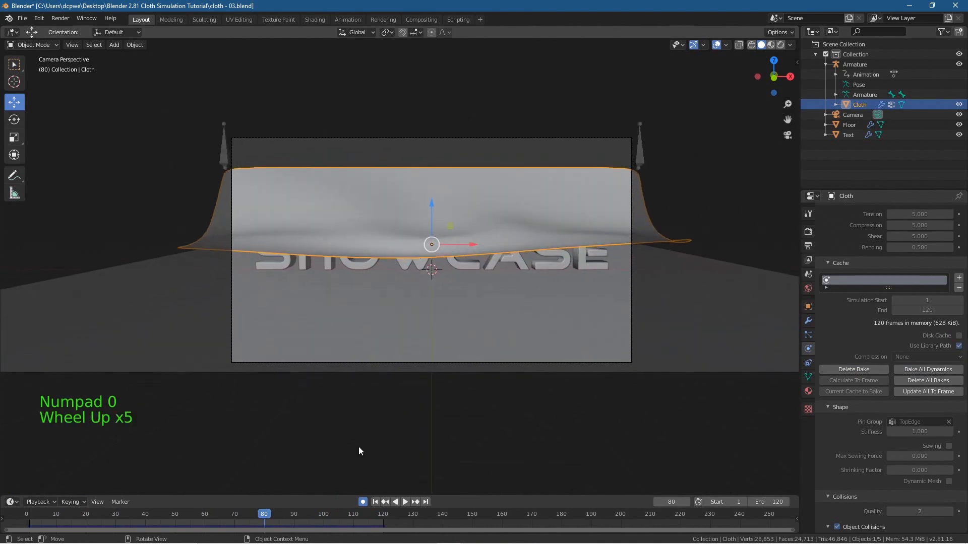
{"action": "left_click", "coordinate": [106, 522]}
{"action": "left_click_drag", "start_coordinate": [105, 519], "coordinate": [181, 541]}
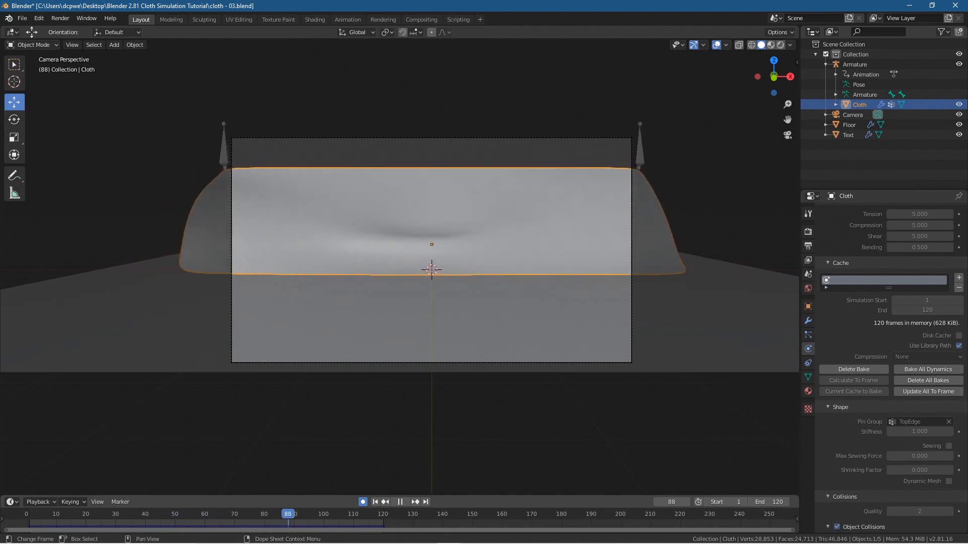
{"action": "key", "text": "space"}
{"action": "middle_click_drag", "start_coordinate": [236, 491], "coordinate": [453, 285]}
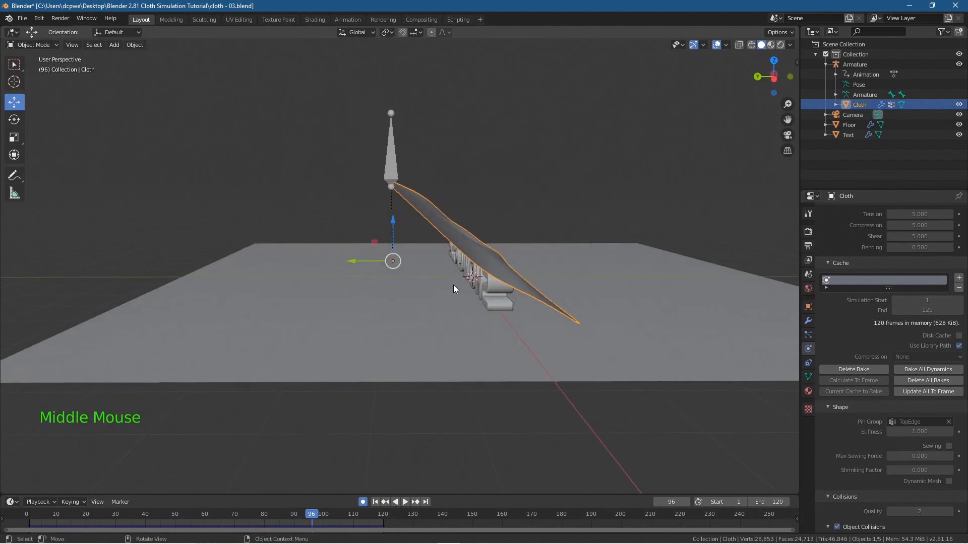
{"action": "left_click_drag", "start_coordinate": [302, 517], "coordinate": [280, 513]}
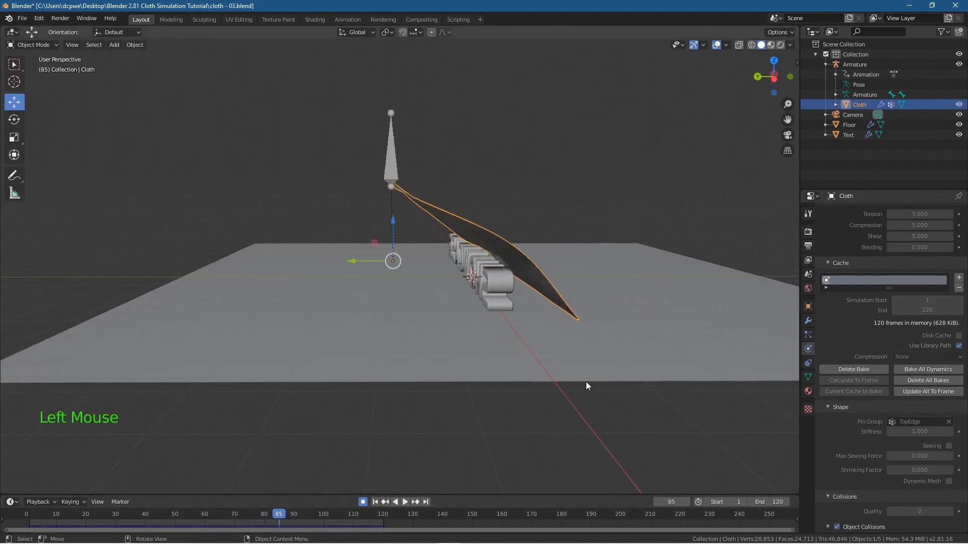
Step: Select the armature, go to frame 80 and open the scene's end frame for editing
{"action": "left_click", "coordinate": [861, 64]}
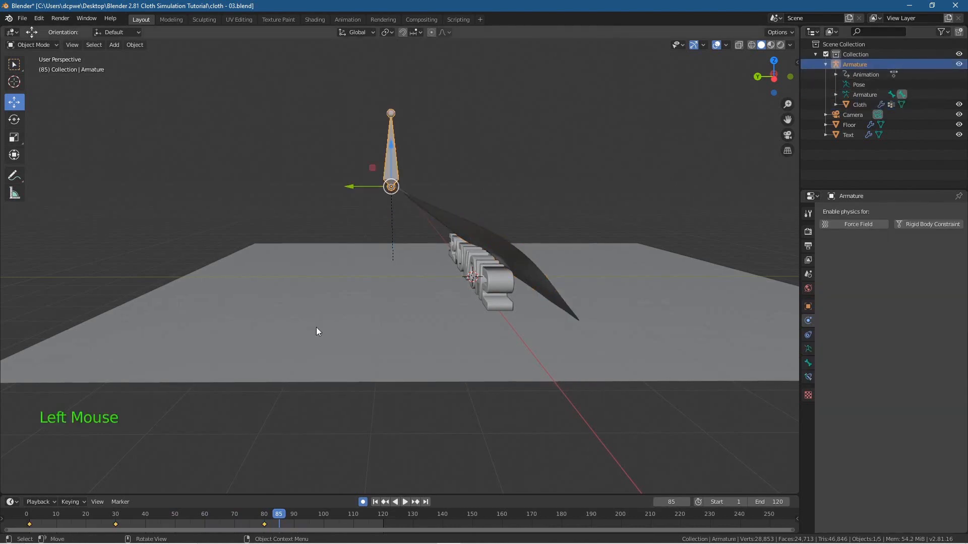
{"action": "left_click_drag", "start_coordinate": [275, 521], "coordinate": [267, 521]}
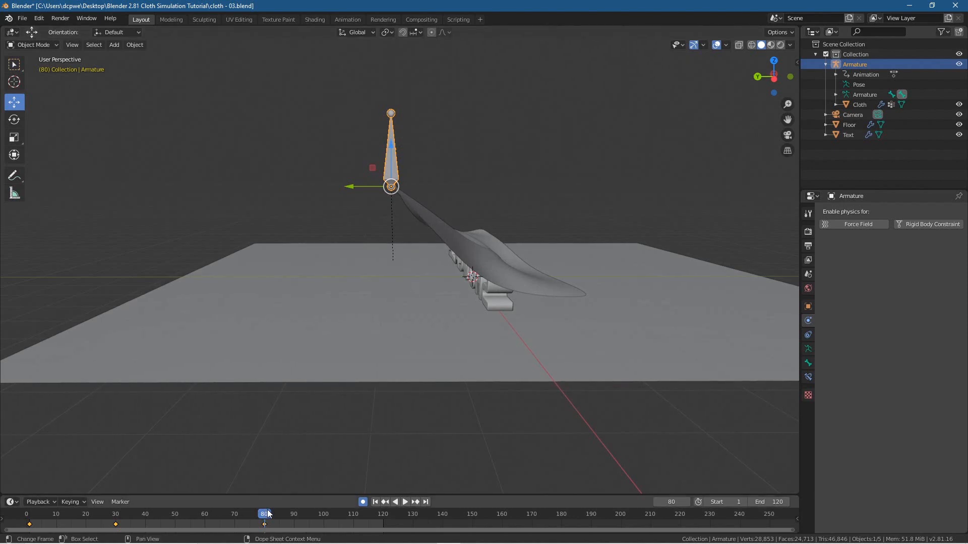
{"action": "left_click", "coordinate": [776, 502]}
Step: Switch to Calculator and divide 180 by 30 to work out the animation's duration in seconds
{"action": "mouse_move", "coordinate": [242, 539]}
{"action": "left_click", "coordinate": [331, 533]}
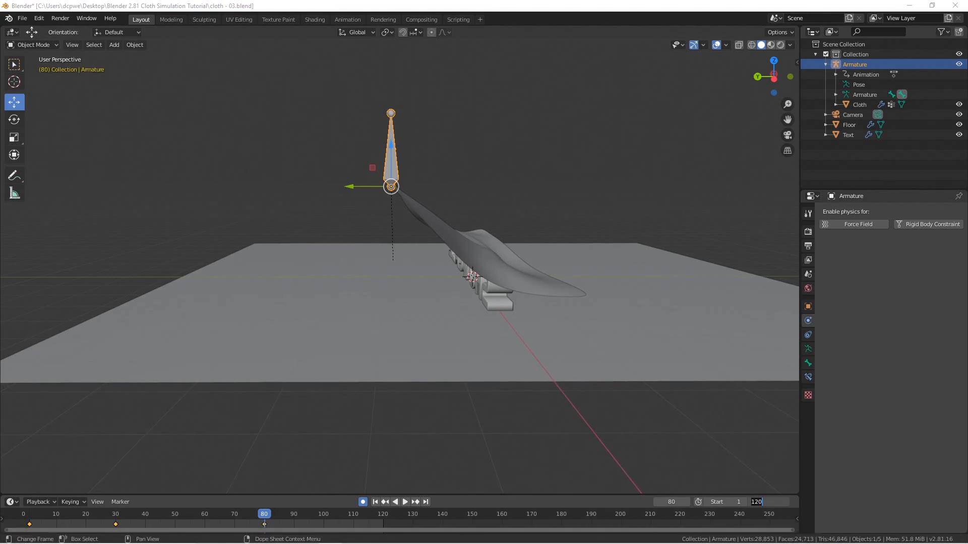
{"action": "left_click", "coordinate": [418, 335]}
{"action": "left_click", "coordinate": [457, 295]}
{"action": "left_click", "coordinate": [462, 353]}
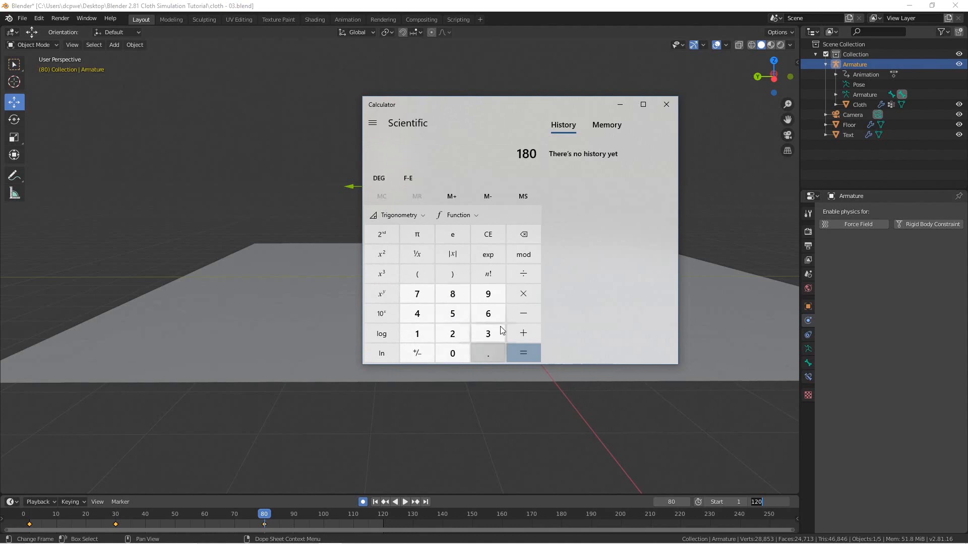
{"action": "left_click", "coordinate": [523, 273]}
{"action": "left_click", "coordinate": [488, 334]}
{"action": "type", "text": "0"}
{"action": "left_click", "coordinate": [523, 352]}
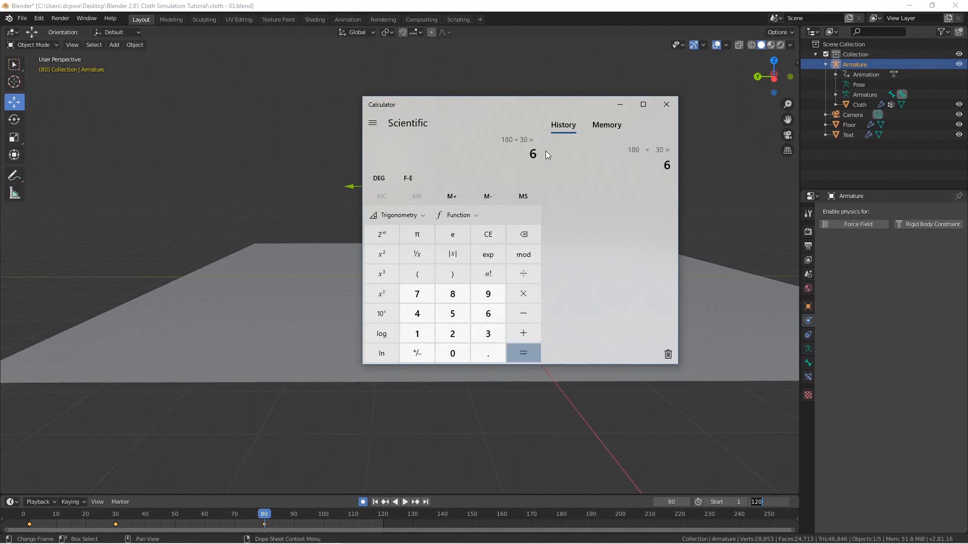
Step: Multiply 30 by 8 to work out a longer frame range, and close Calculator
{"action": "key", "text": "Escape"}
{"action": "left_click", "coordinate": [488, 331]}
{"action": "left_click", "coordinate": [452, 353]}
{"action": "left_click", "coordinate": [522, 298]}
{"action": "left_click", "coordinate": [452, 294]}
{"action": "left_click", "coordinate": [513, 345]}
{"action": "left_click", "coordinate": [676, 104]}
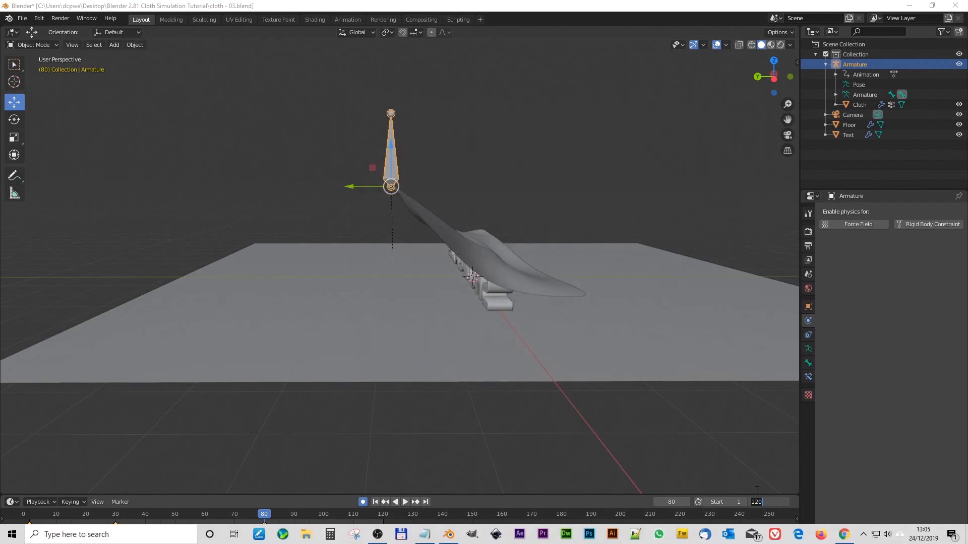
Step: Set the scene's end frame to 240 and shift the armature's frame 30 keyframe to frame 60
{"action": "key", "text": "Return"}
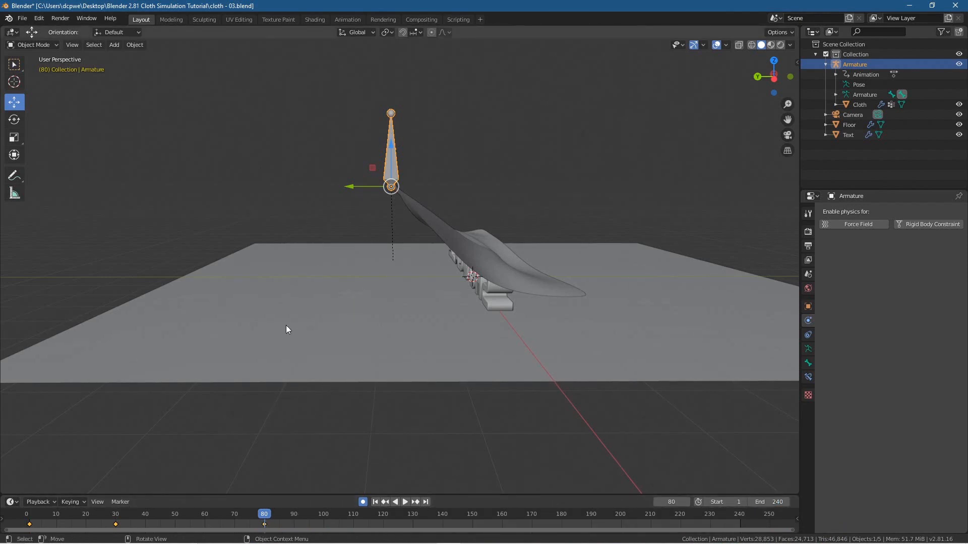
{"action": "left_click_drag", "start_coordinate": [259, 515], "coordinate": [34, 539]}
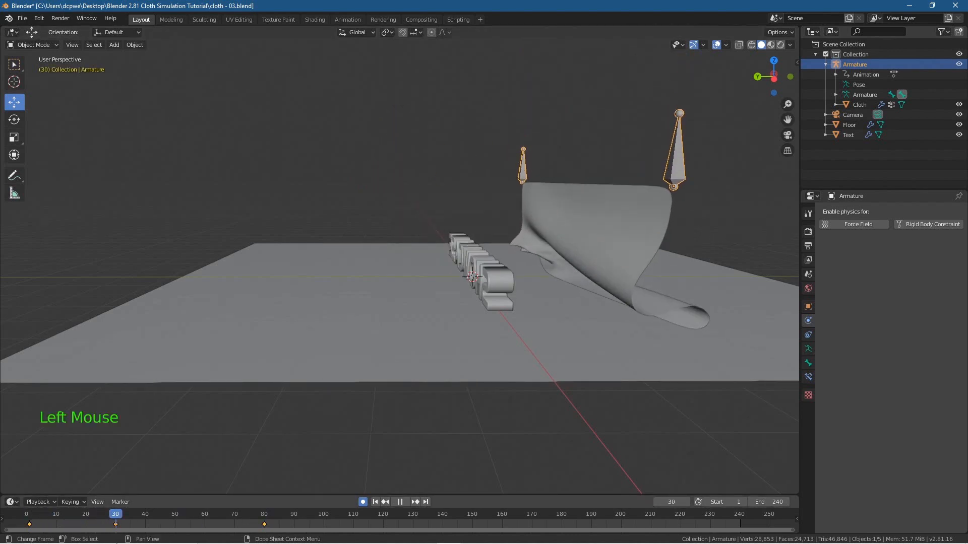
{"action": "left_click_drag", "start_coordinate": [115, 543], "coordinate": [115, 543]}
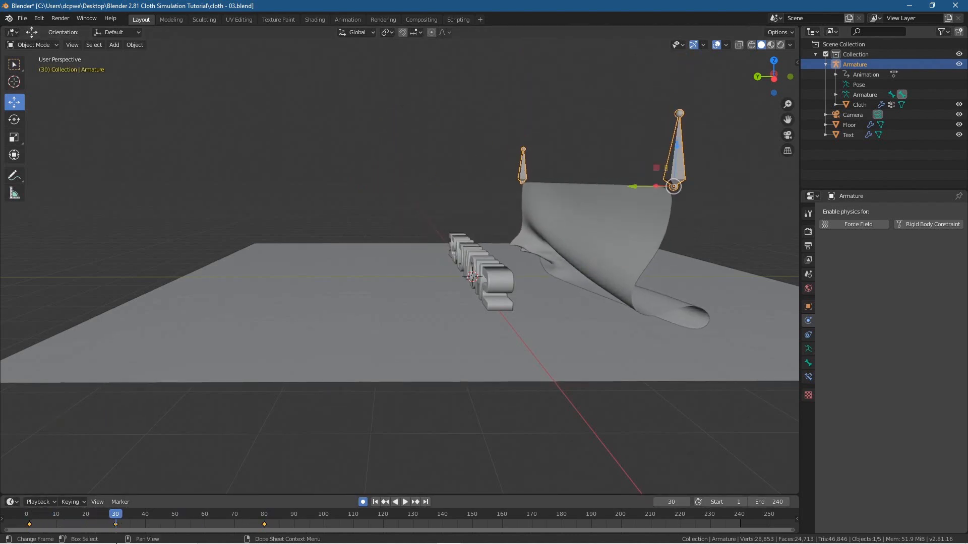
{"action": "left_click", "coordinate": [116, 528]}
{"action": "left_click_drag", "start_coordinate": [115, 527], "coordinate": [117, 527]}
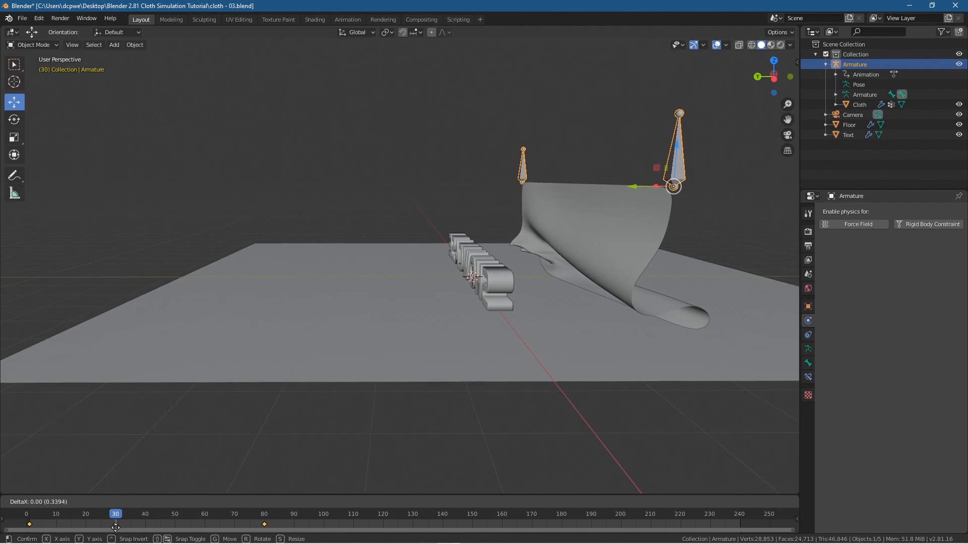
{"action": "right_click", "coordinate": [117, 527]}
{"action": "left_click", "coordinate": [352, 527]}
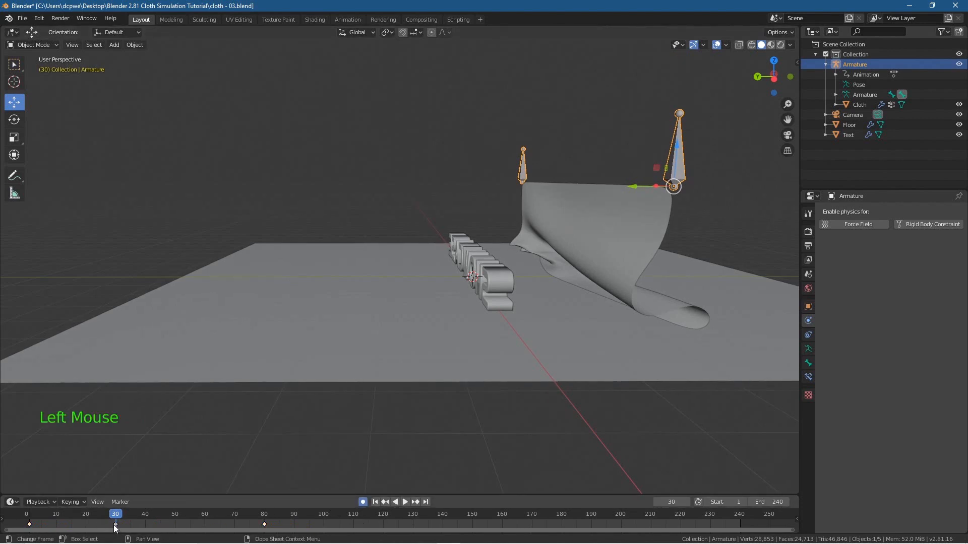
{"action": "left_click_drag", "start_coordinate": [115, 527], "coordinate": [202, 527]}
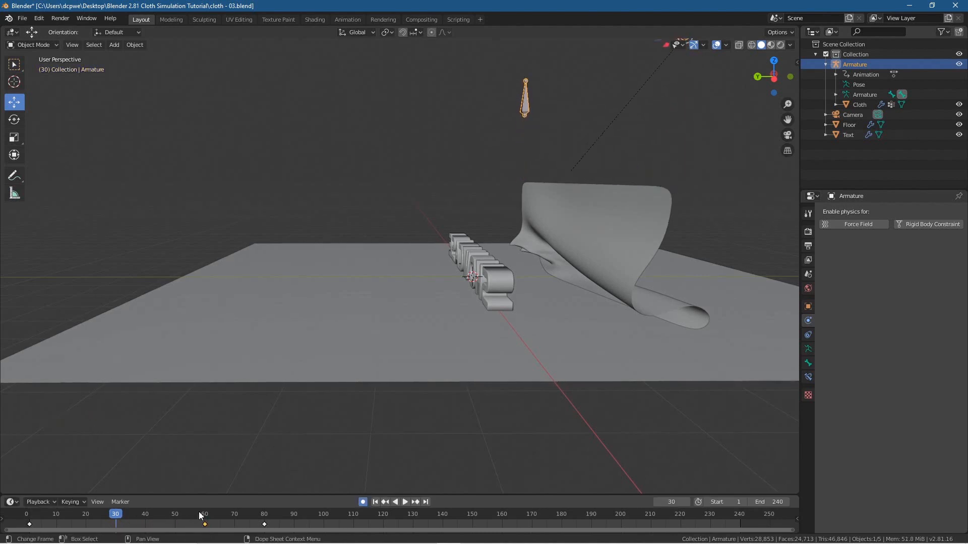
{"action": "left_click_drag", "start_coordinate": [118, 516], "coordinate": [206, 535]}
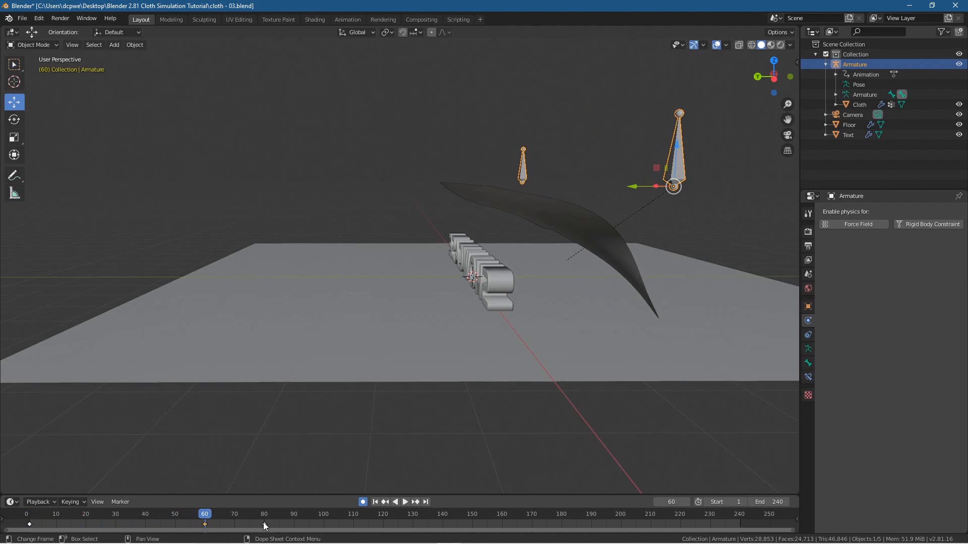
Step: Shift the armature's frame 80 keyframe to frame 160
{"action": "left_click", "coordinate": [265, 526]}
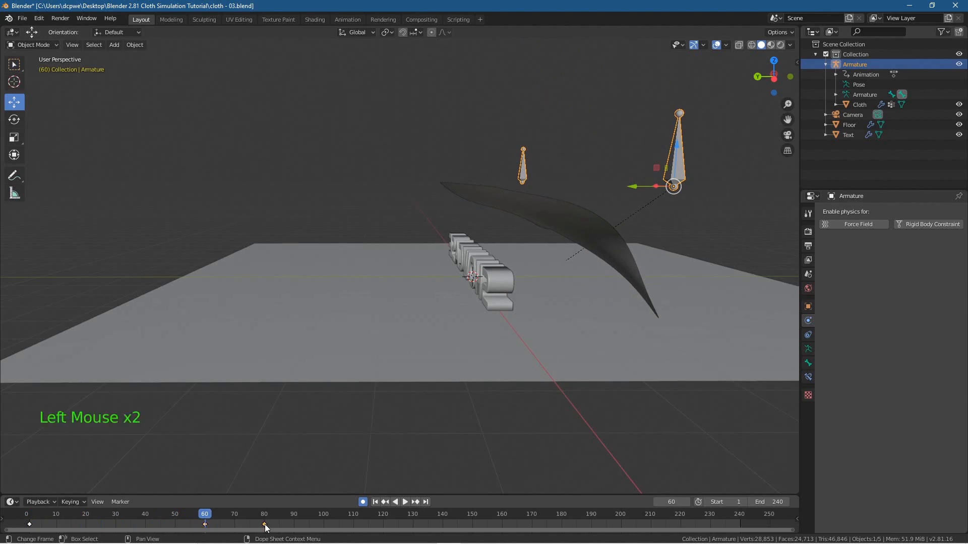
{"action": "left_click_drag", "start_coordinate": [265, 524], "coordinate": [336, 531]}
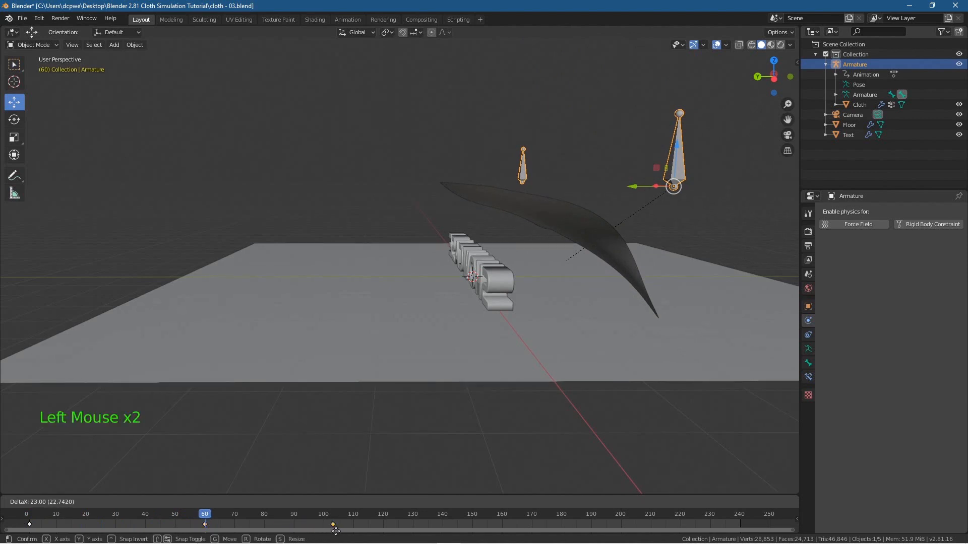
{"action": "left_click_drag", "start_coordinate": [404, 513], "coordinate": [502, 515]}
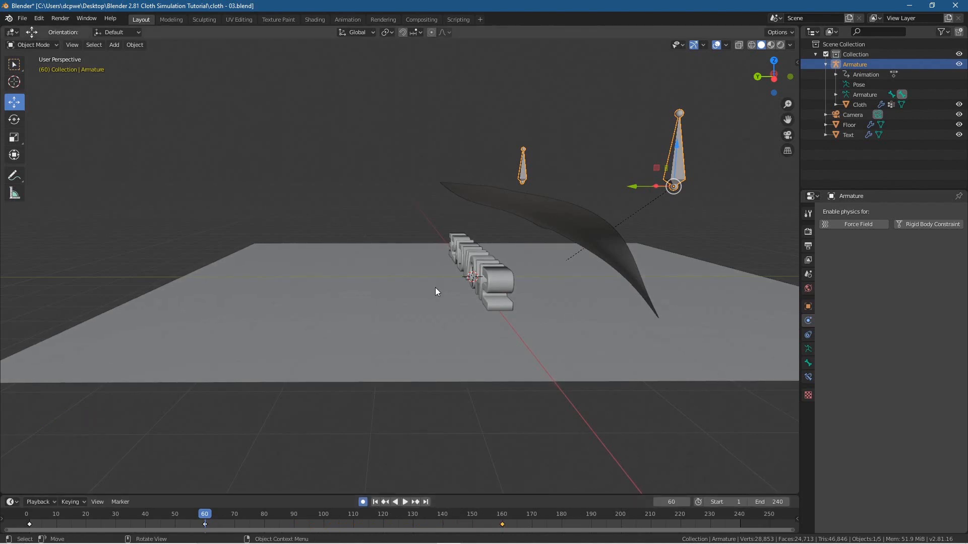
Step: At frame 60, lower the armature along Z by about 0.66 m and then about 0.12 m
{"action": "mouse_move", "coordinate": [206, 516]}
{"action": "left_mouse_down"}
{"action": "mouse_move", "coordinate": [169, 515]}
{"action": "mouse_move", "coordinate": [777, 506]}
{"action": "mouse_move", "coordinate": [68, 515]}
{"action": "mouse_move", "coordinate": [205, 516]}
{"action": "left_mouse_up"}
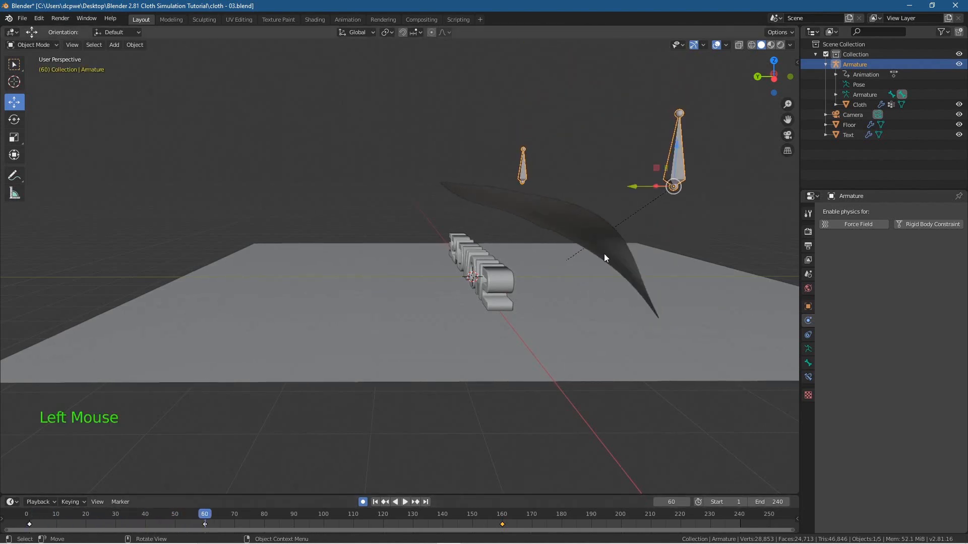
{"action": "left_click_drag", "start_coordinate": [677, 143], "coordinate": [673, 188]}
{"action": "middle_click_drag", "start_coordinate": [640, 215], "coordinate": [568, 308]}
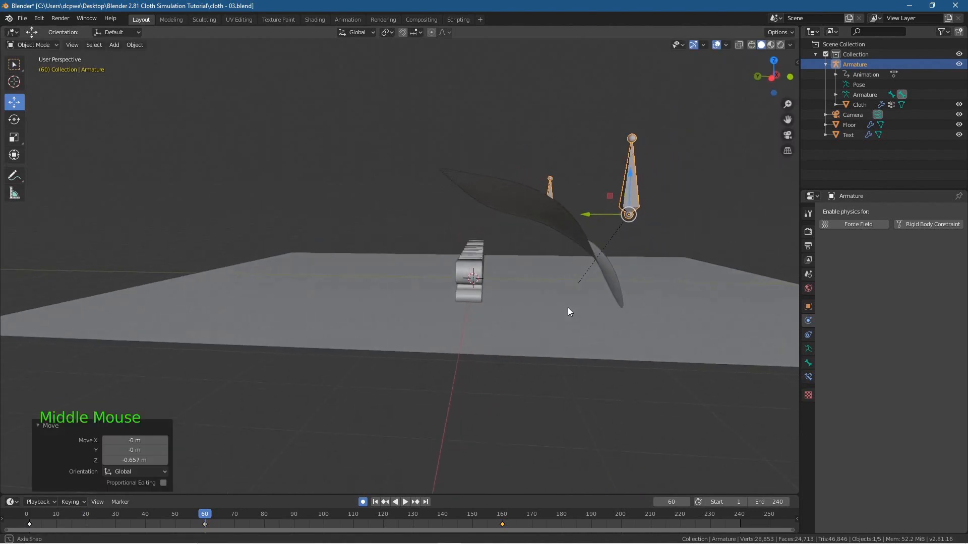
{"action": "left_click_drag", "start_coordinate": [623, 175], "coordinate": [623, 184]}
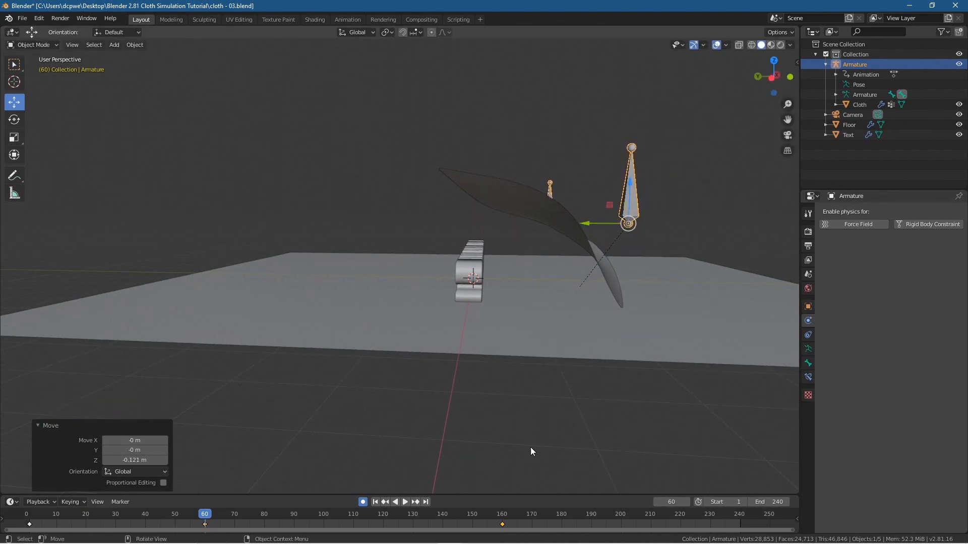
Step: At frame 160, move the armature about 4.15 m along the positive Y axis in the right orthographic view
{"action": "left_click", "coordinate": [503, 525]}
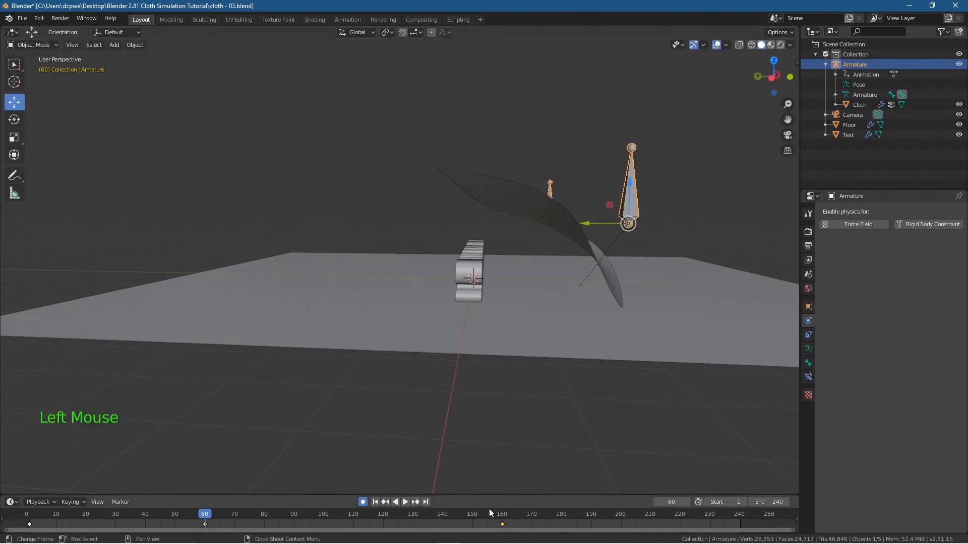
{"action": "left_click_drag", "start_coordinate": [210, 513], "coordinate": [501, 513]}
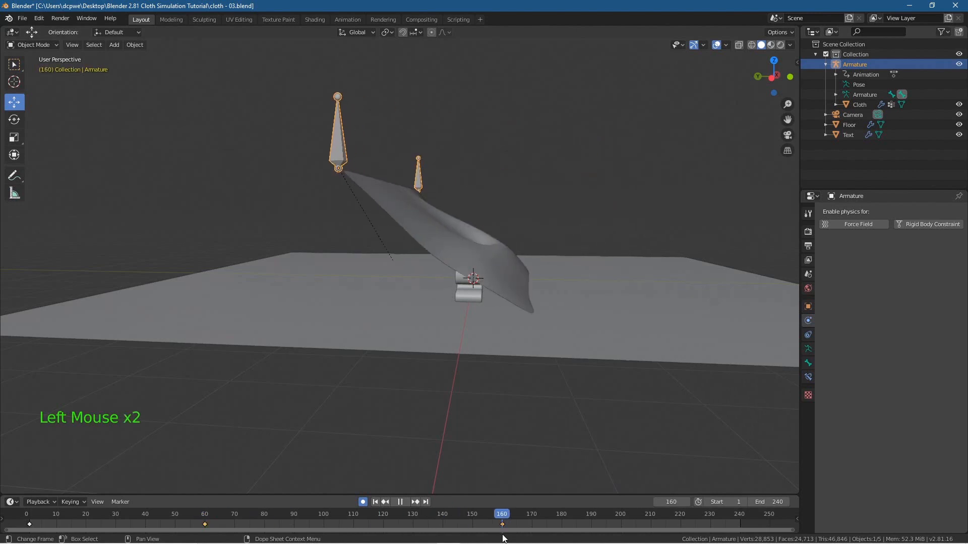
{"action": "key", "text": "KP_3"}
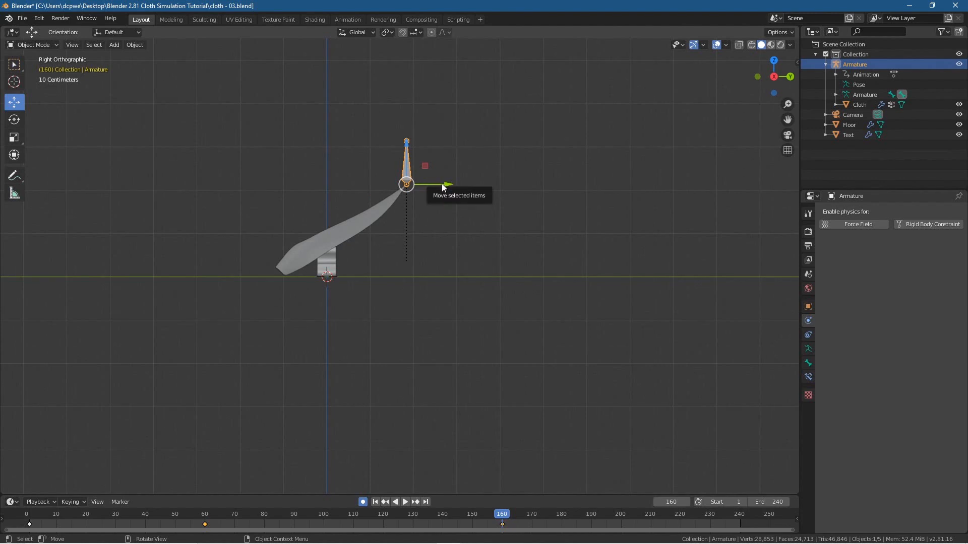
{"action": "left_click_drag", "start_coordinate": [444, 187], "coordinate": [627, 185]}
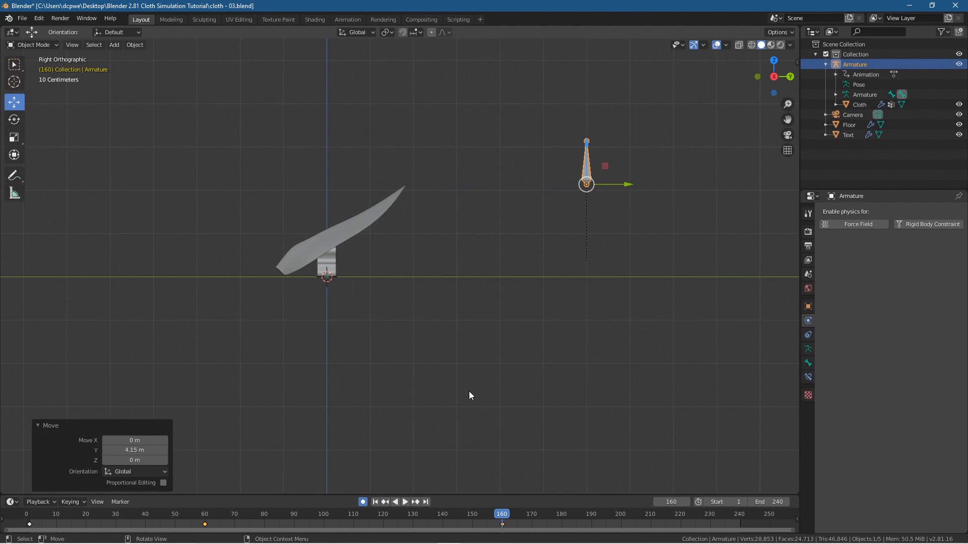
Step: Return to frame 1 and delete the Cloth object's existing simulation bake
{"action": "left_click_drag", "start_coordinate": [504, 513], "coordinate": [29, 515]}
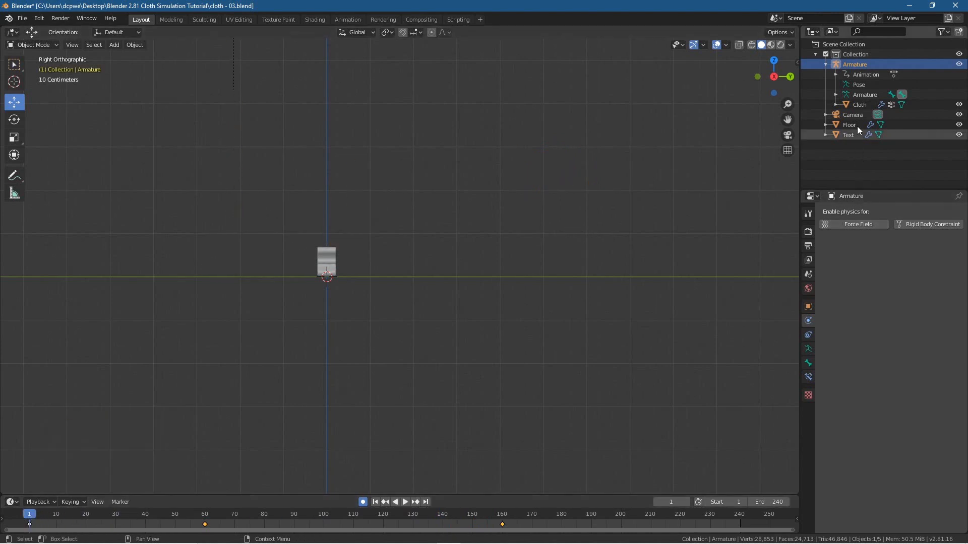
{"action": "left_click", "coordinate": [857, 103]}
{"action": "left_click", "coordinate": [807, 345]}
{"action": "left_click", "coordinate": [807, 349]}
{"action": "scroll", "coordinate": [845, 400], "scroll_direction": "down", "scroll_amount": 13}
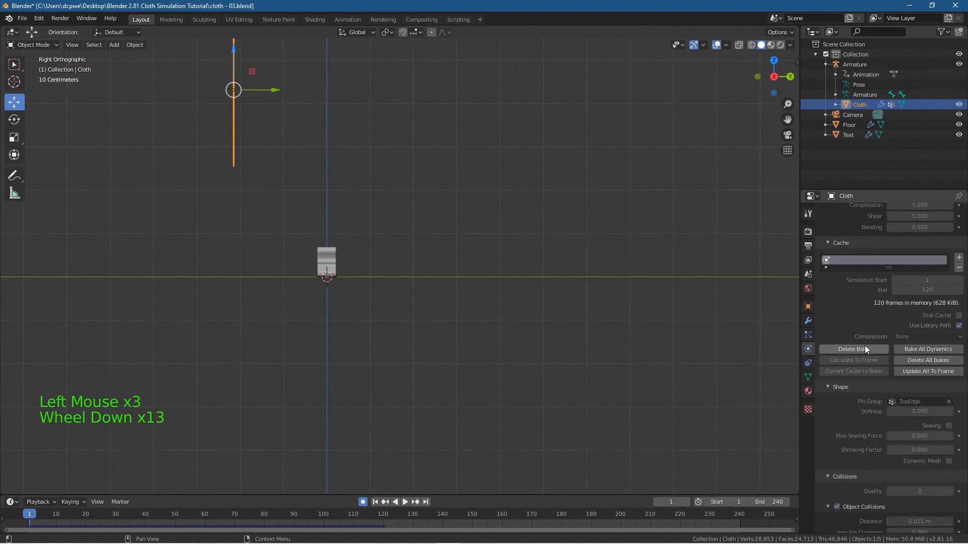
{"action": "left_click", "coordinate": [864, 348]}
{"action": "left_click", "coordinate": [928, 350]}
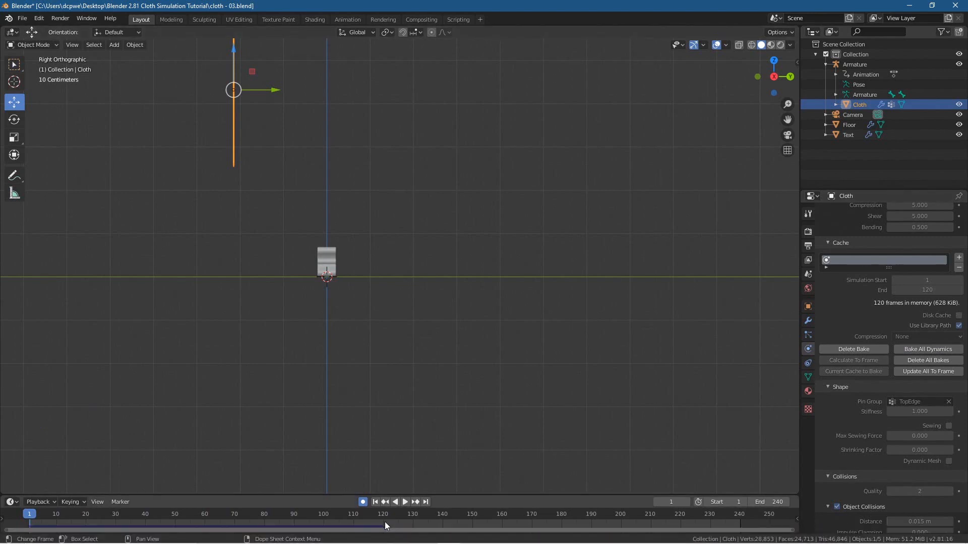
{"action": "left_click", "coordinate": [848, 351]}
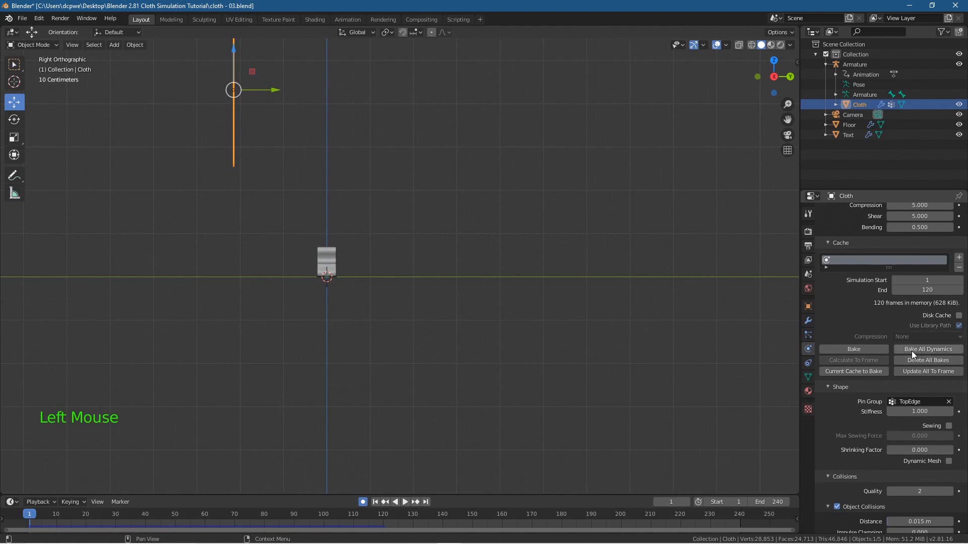
Step: Set the cloth cache's simulation end to 240 and bake all dynamics from the first frame
{"action": "left_click", "coordinate": [936, 292]}
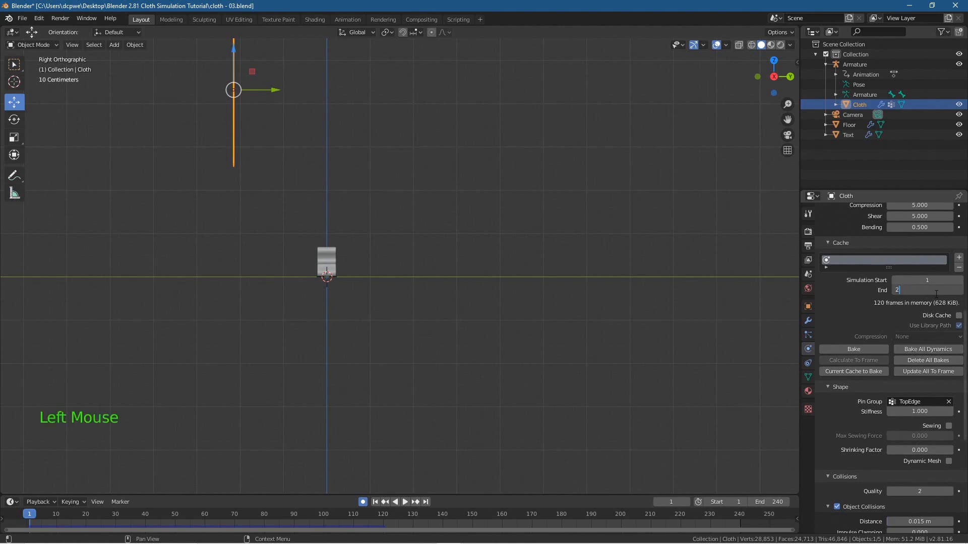
{"action": "type", "text": "240"}
{"action": "key", "text": "Return"}
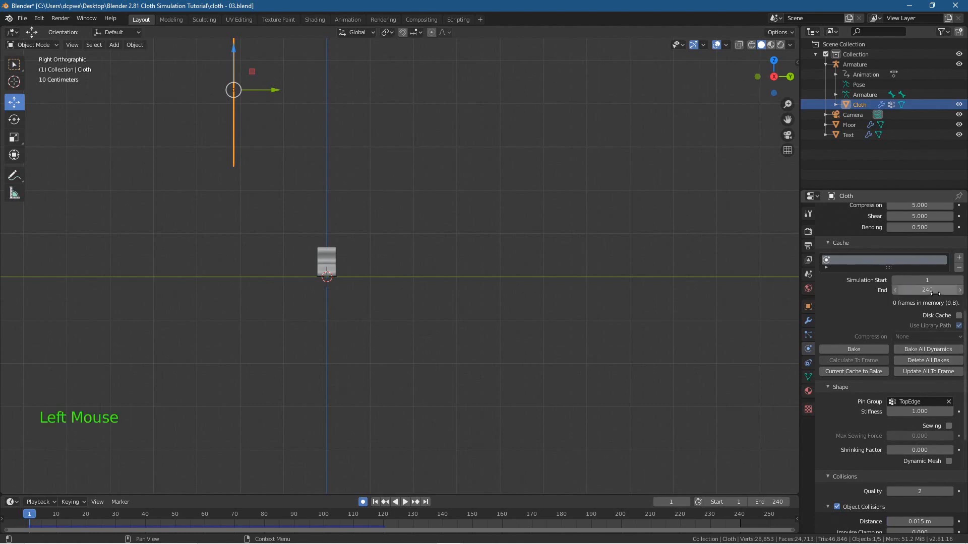
{"action": "left_click", "coordinate": [376, 503]}
{"action": "left_click", "coordinate": [915, 349]}
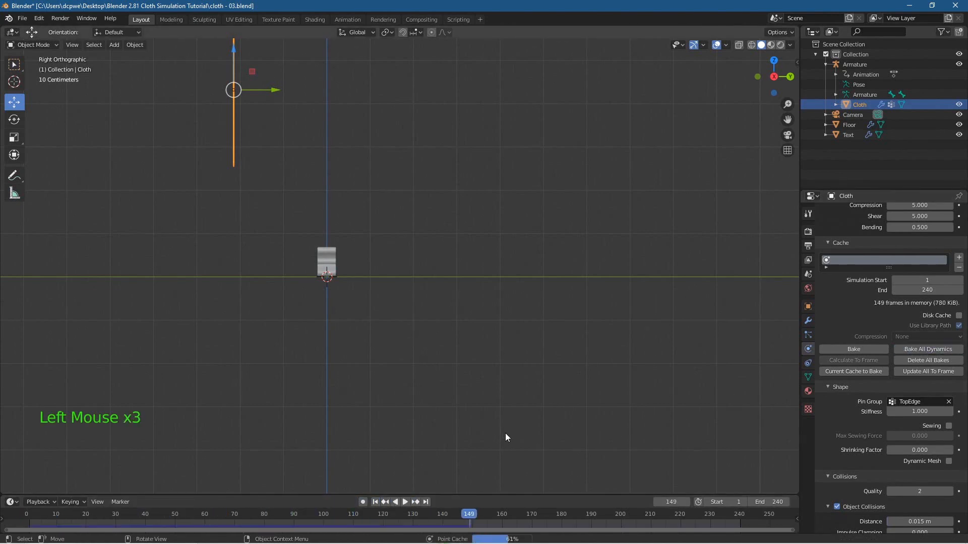
Step: Play back the baked cloth animation, check it through the camera, and scrub back to around frame 165
{"action": "left_click", "coordinate": [404, 502]}
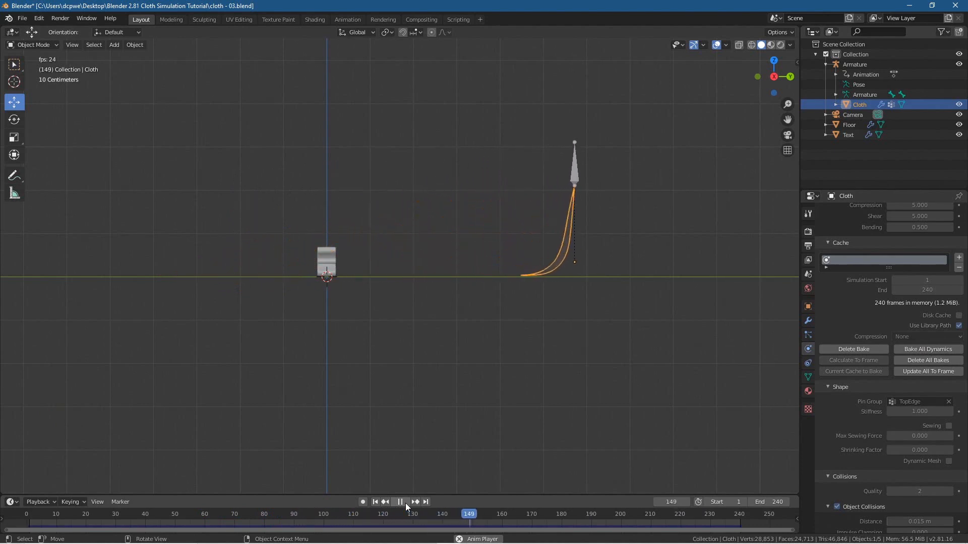
{"action": "middle_click_drag", "start_coordinate": [240, 357], "coordinate": [388, 348]}
{"action": "key", "text": "KP_0"}
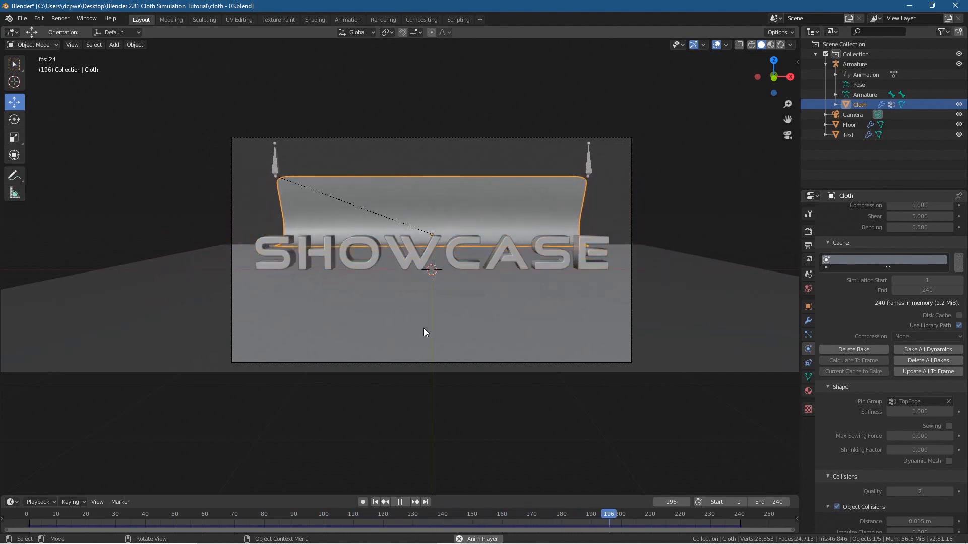
{"action": "left_click", "coordinate": [400, 502]}
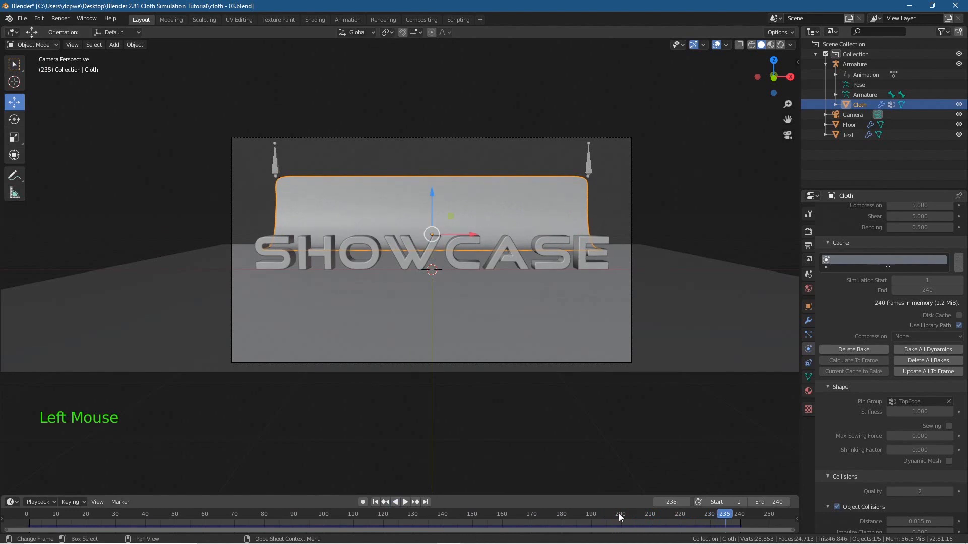
{"action": "left_click_drag", "start_coordinate": [740, 511], "coordinate": [516, 522]}
Step: At frame 200, enable auto keying and move the armature about 9.02 m along the negative Y axis
{"action": "left_click", "coordinate": [852, 64]}
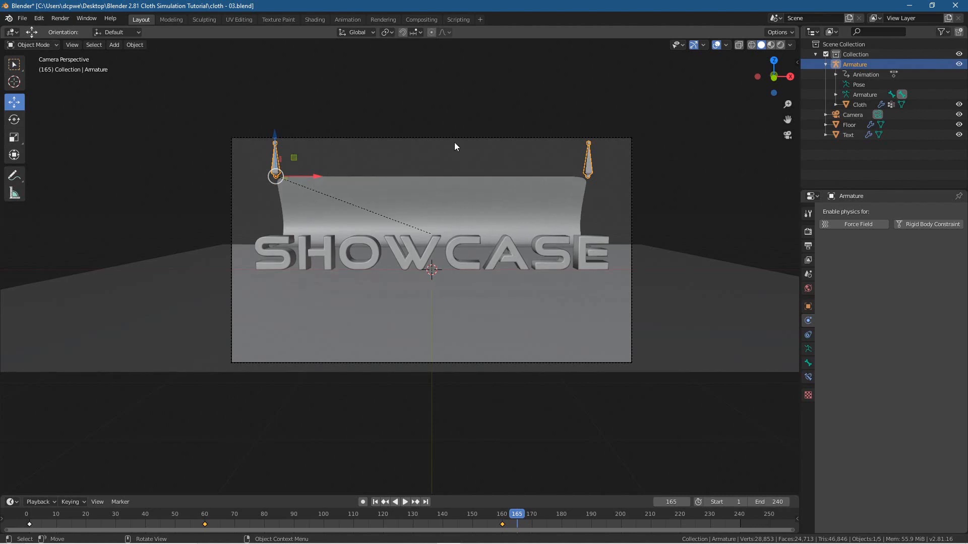
{"action": "left_click_drag", "start_coordinate": [517, 523], "coordinate": [624, 518]}
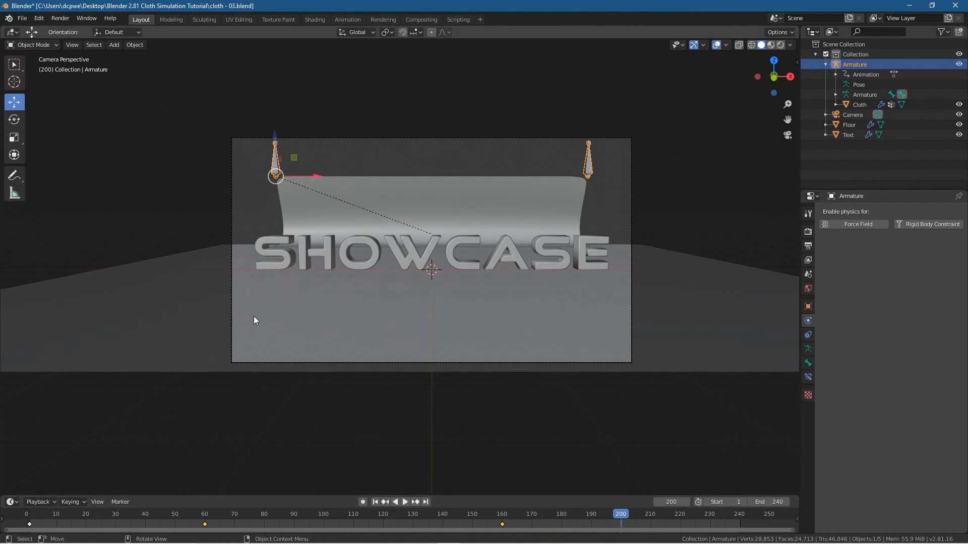
{"action": "key", "text": "KP_3"}
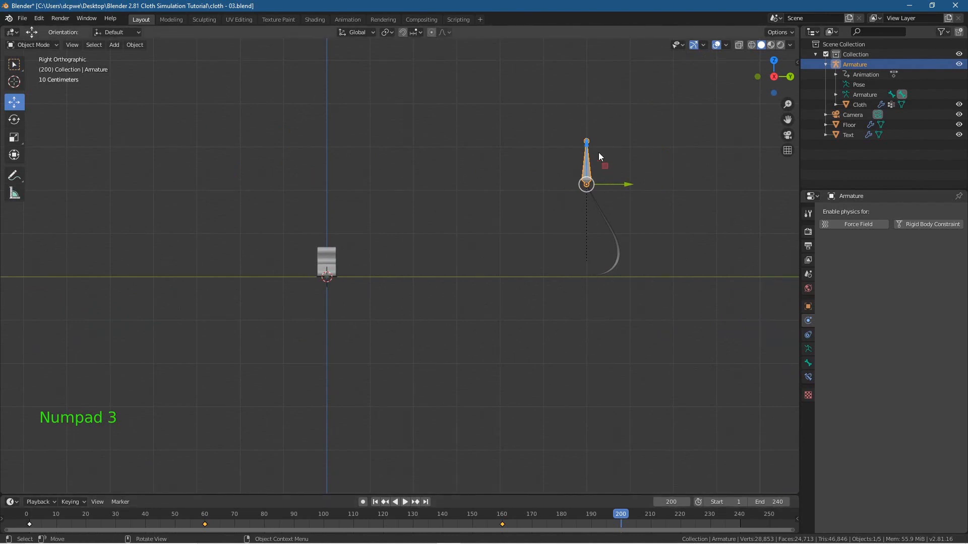
{"action": "left_click", "coordinate": [364, 501]}
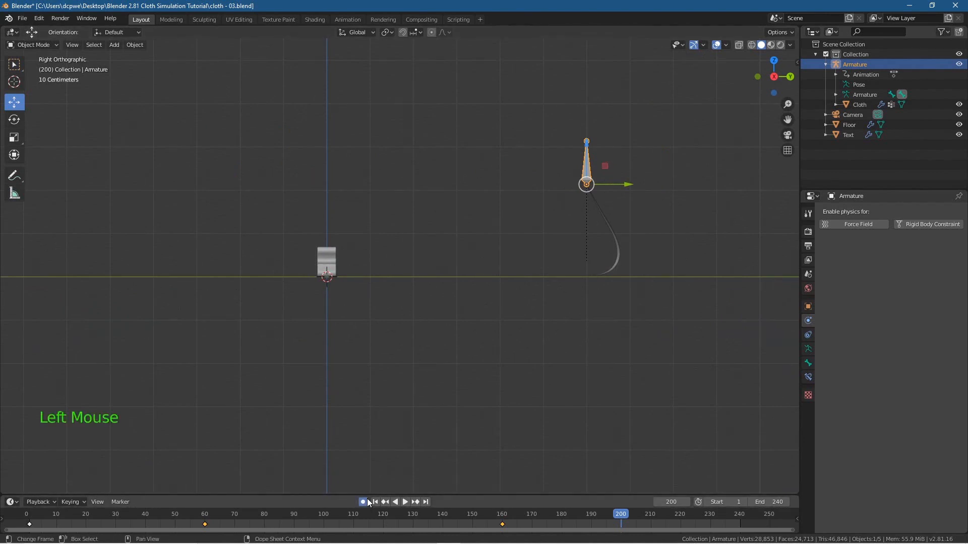
{"action": "left_click_drag", "start_coordinate": [625, 192], "coordinate": [236, 194]}
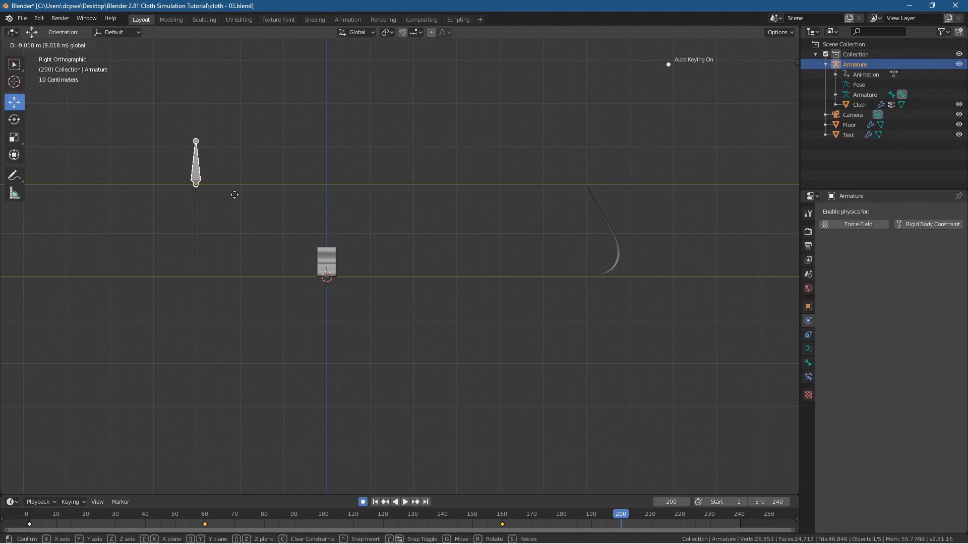
{"action": "left_click_drag", "start_coordinate": [234, 194], "coordinate": [234, 194]}
{"action": "key", "text": "space"}
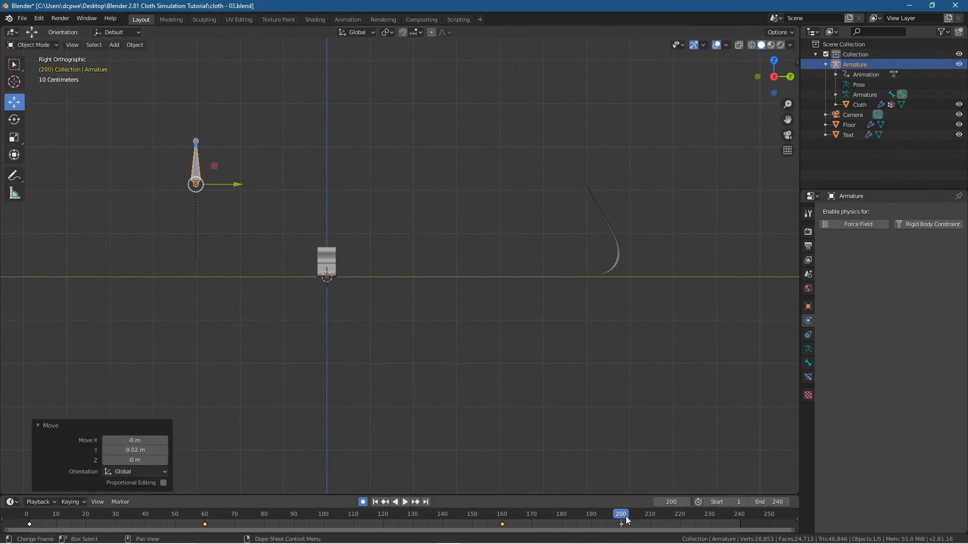
Step: At frame 240, raise the armature about 3.75 m along the Z axis, out of the camera's view
{"action": "left_click_drag", "start_coordinate": [740, 518], "coordinate": [741, 518]}
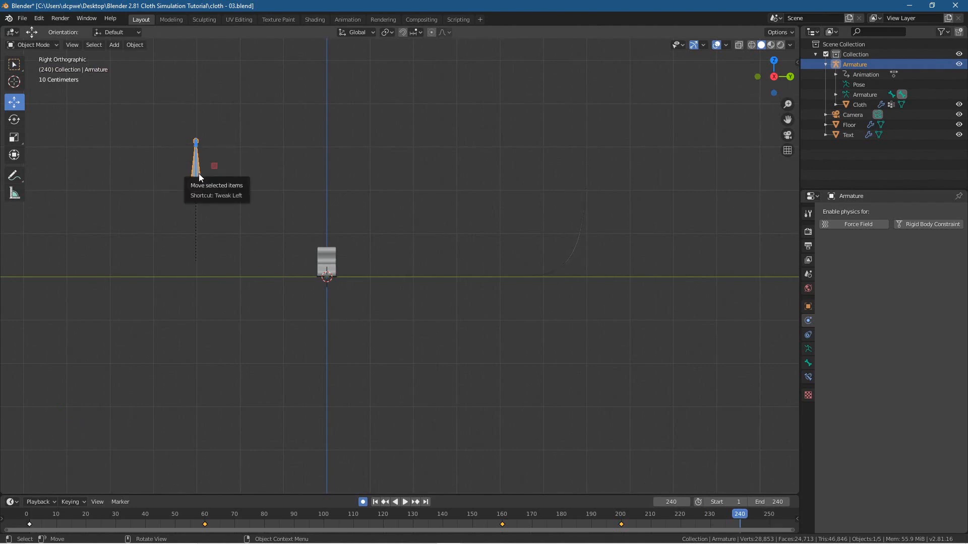
{"action": "key", "text": "KP_0"}
{"action": "scroll", "coordinate": [195, 188], "scroll_direction": "down", "scroll_amount": 3}
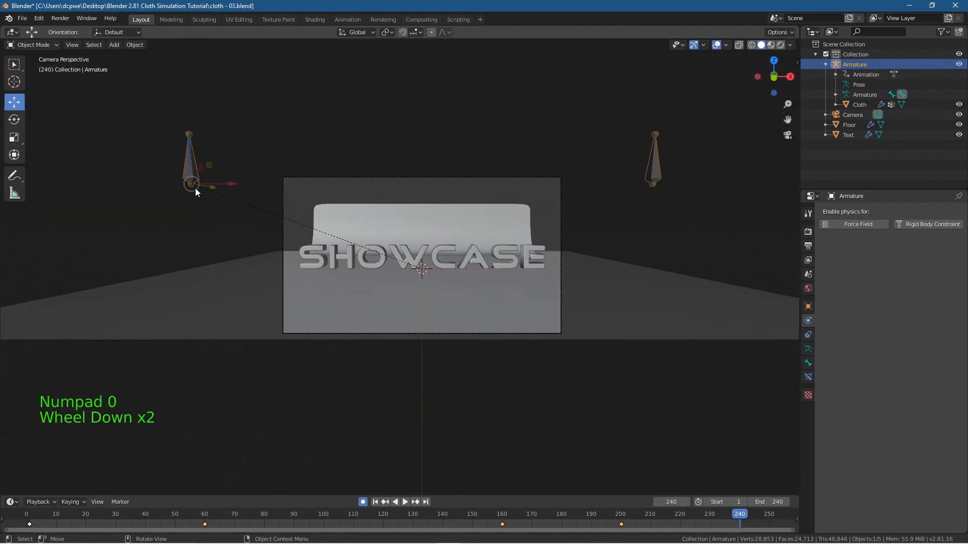
{"action": "left_click_drag", "start_coordinate": [223, 155], "coordinate": [223, 451]}
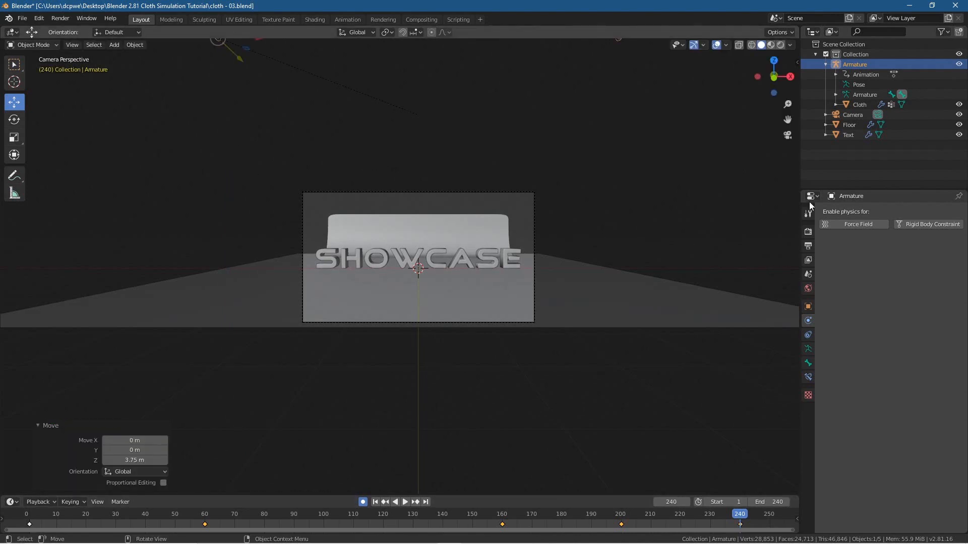
Step: Select the Cloth object, delete its existing simulation bake, and bake all dynamics again
{"action": "left_click", "coordinate": [852, 106]}
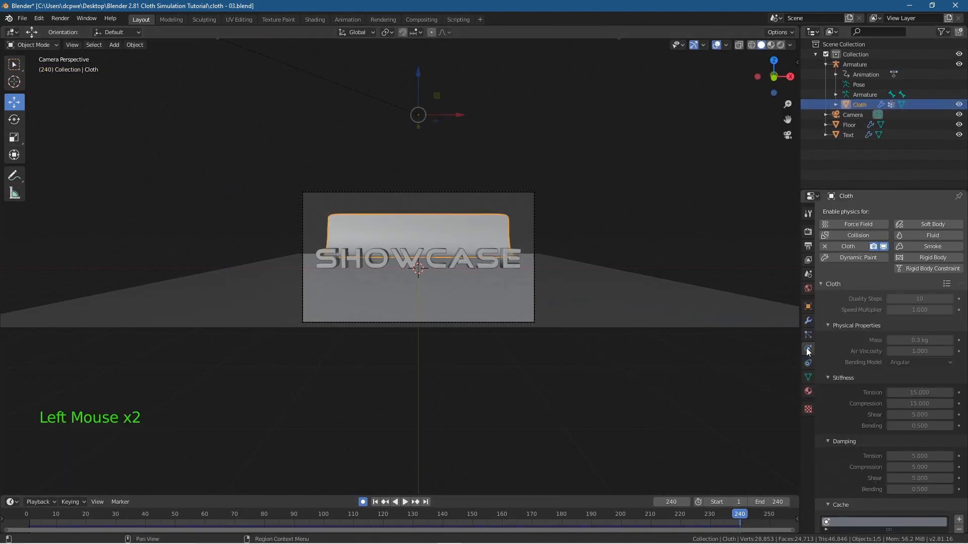
{"action": "scroll", "coordinate": [857, 459], "scroll_direction": "down", "scroll_amount": 11}
{"action": "left_click", "coordinate": [866, 391]}
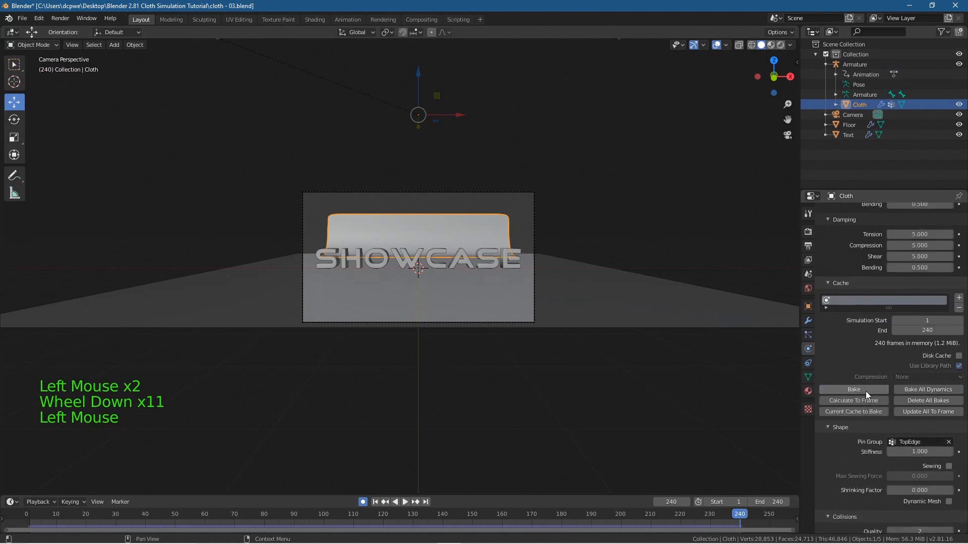
{"action": "left_click", "coordinate": [937, 390]}
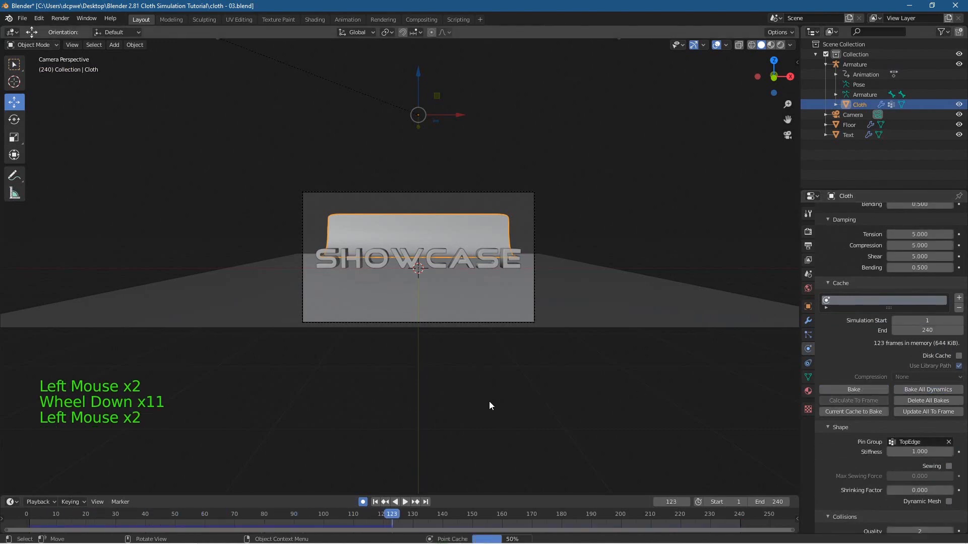
Step: Turn off auto keying, play the rebaked cloth animation from the start through the camera, and return to frame 1
{"action": "left_click", "coordinate": [362, 503]}
{"action": "left_click", "coordinate": [376, 502]}
{"action": "left_click", "coordinate": [406, 502]}
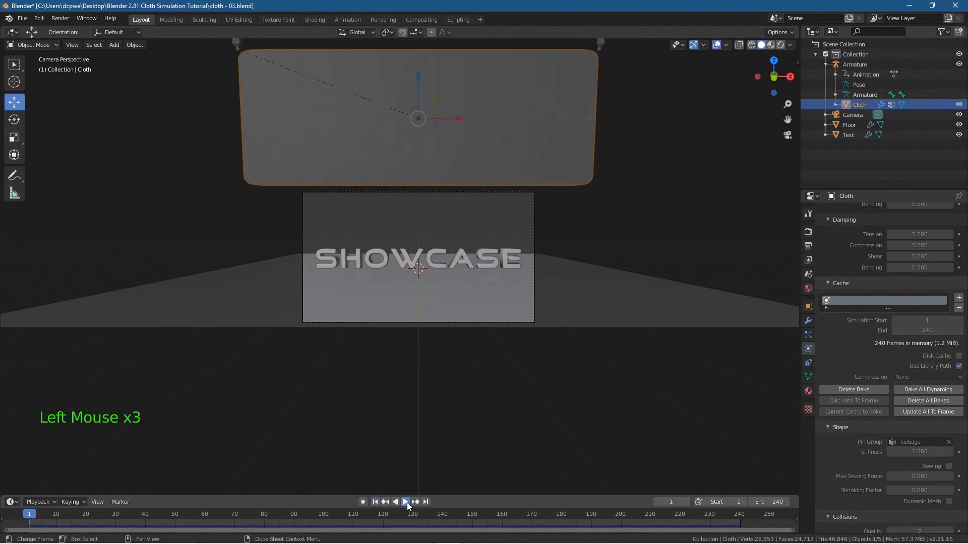
{"action": "scroll", "coordinate": [421, 399], "scroll_direction": "up", "scroll_amount": 3}
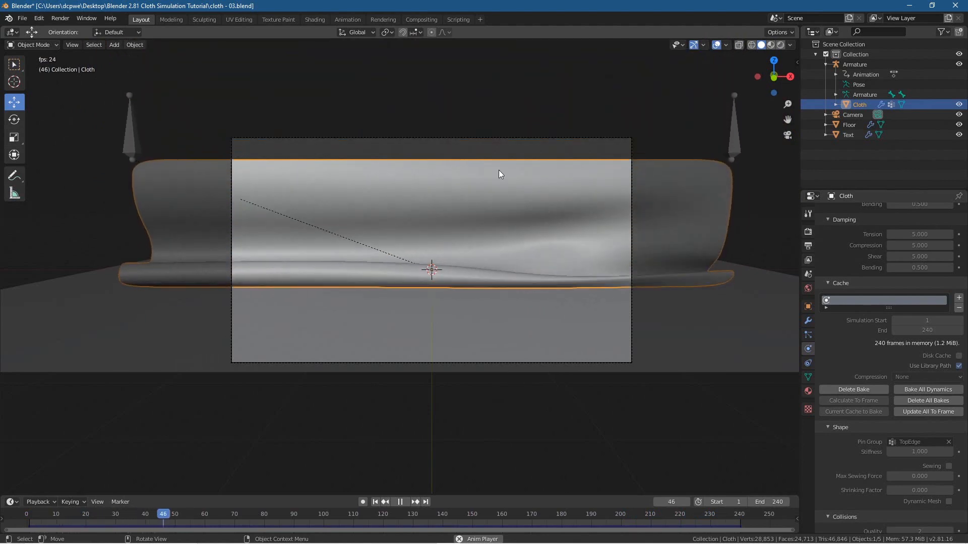
{"action": "left_click", "coordinate": [402, 503]}
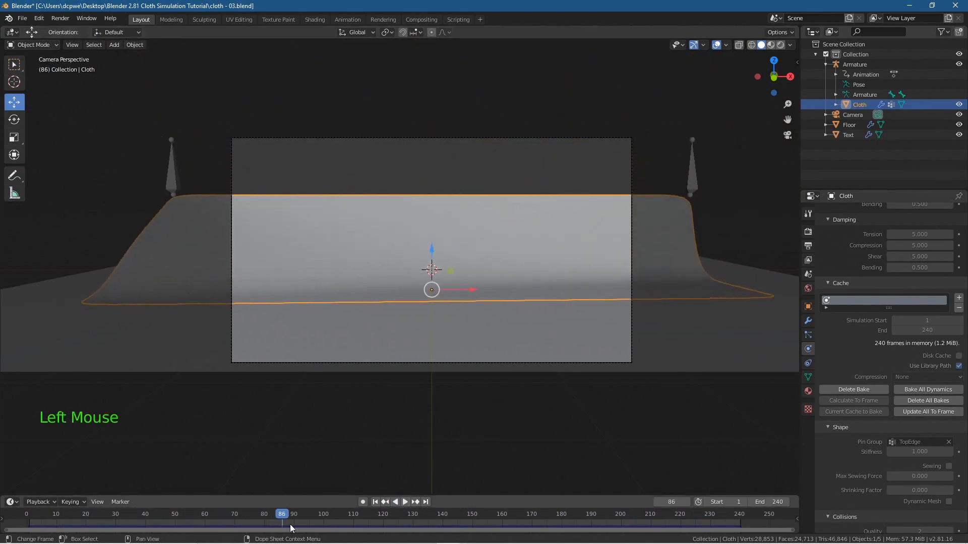
{"action": "left_click_drag", "start_coordinate": [293, 520], "coordinate": [27, 532]}
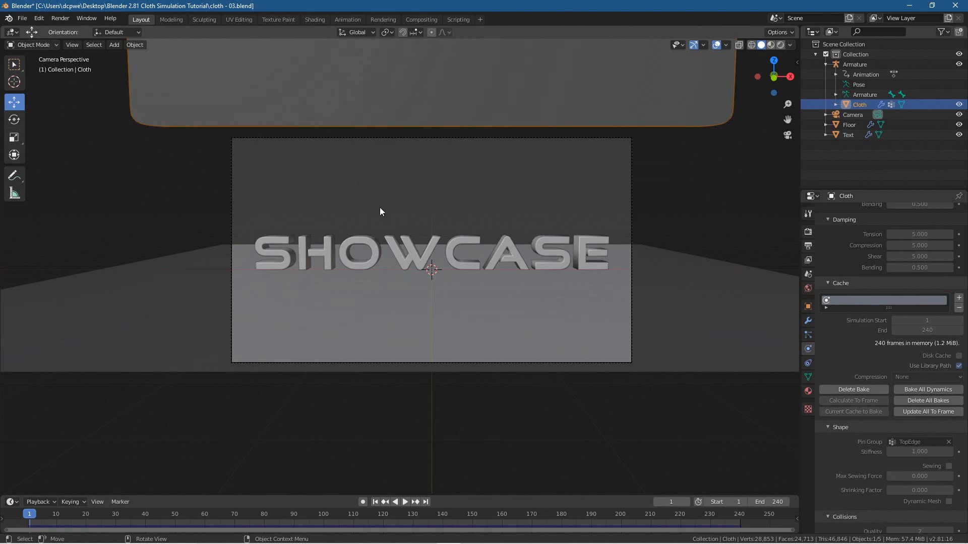
Step: Save the scene as a new file named cloth - 04.blend
{"action": "left_click", "coordinate": [22, 18]}
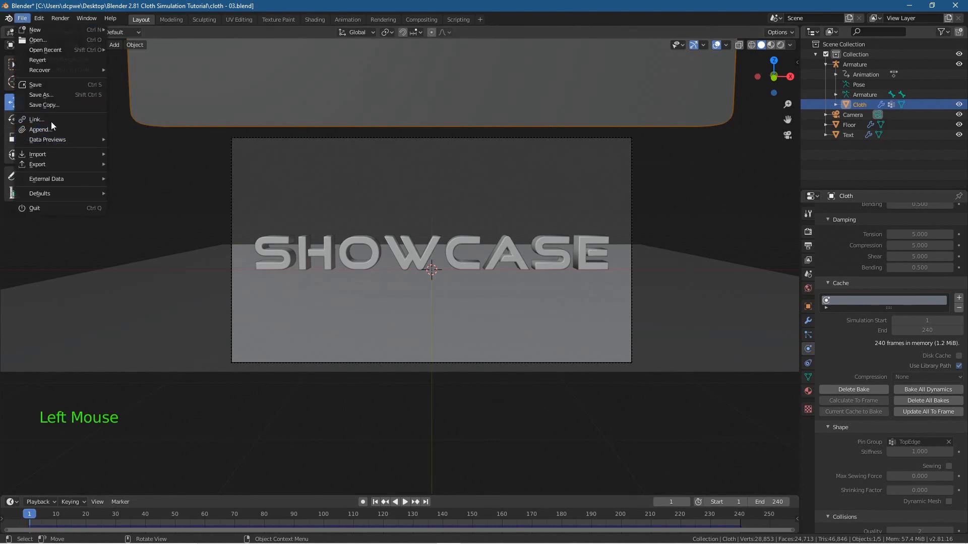
{"action": "left_click", "coordinate": [36, 95]}
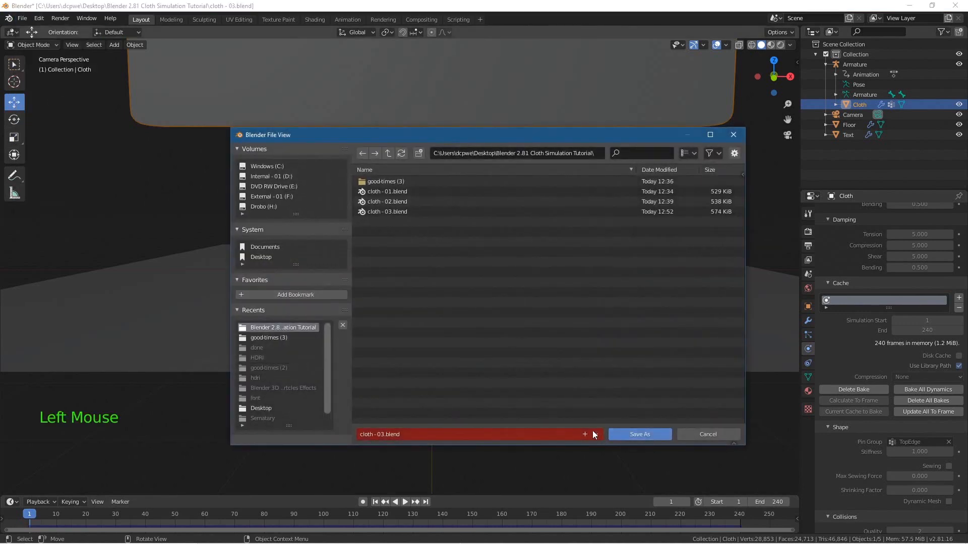
{"action": "left_click", "coordinate": [583, 433]}
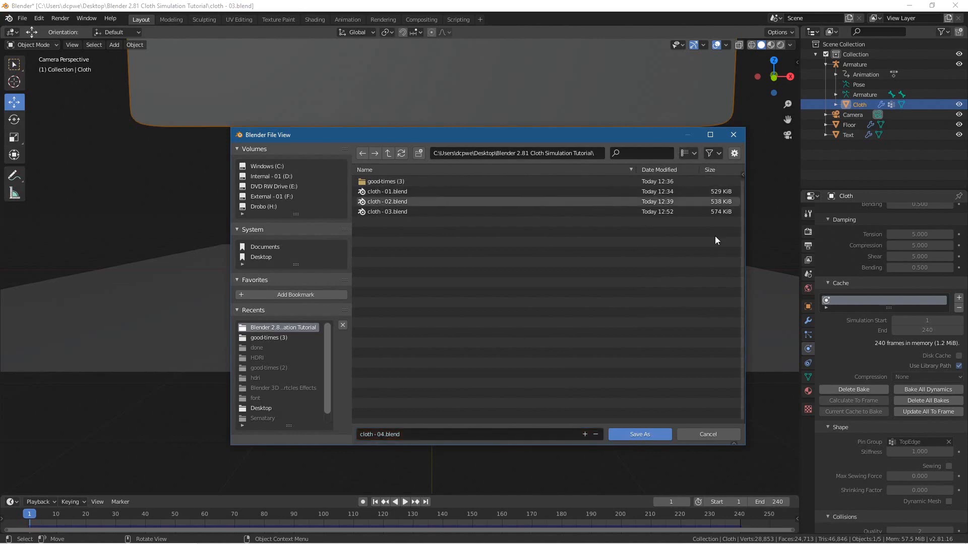
{"action": "left_click", "coordinate": [645, 434]}
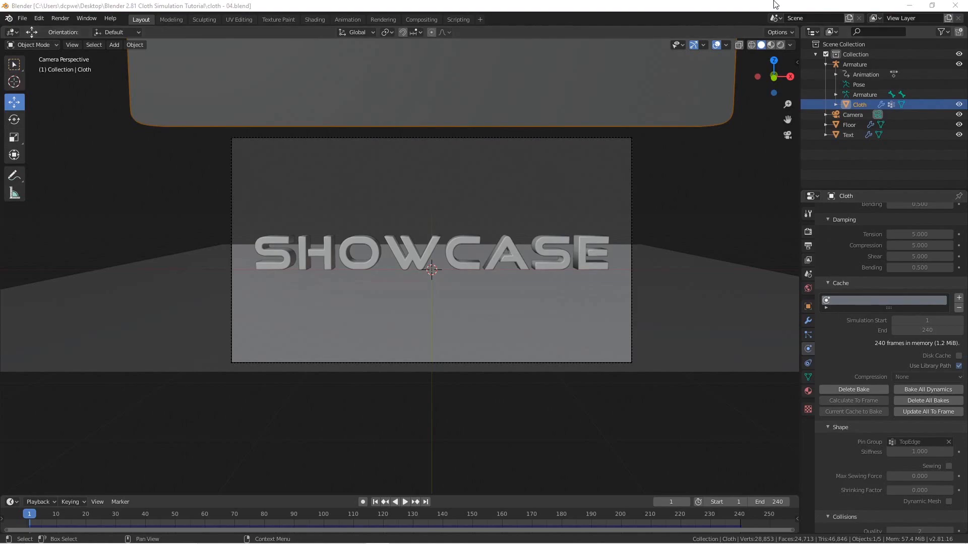
Step: Switch to the desktop, open the Blender 2.81 Cloth Simulation Tutorial folder, and create a subfolder named HRDI
{"action": "left_click", "coordinate": [909, 6]}
{"action": "double_click", "coordinate": [938, 20]}
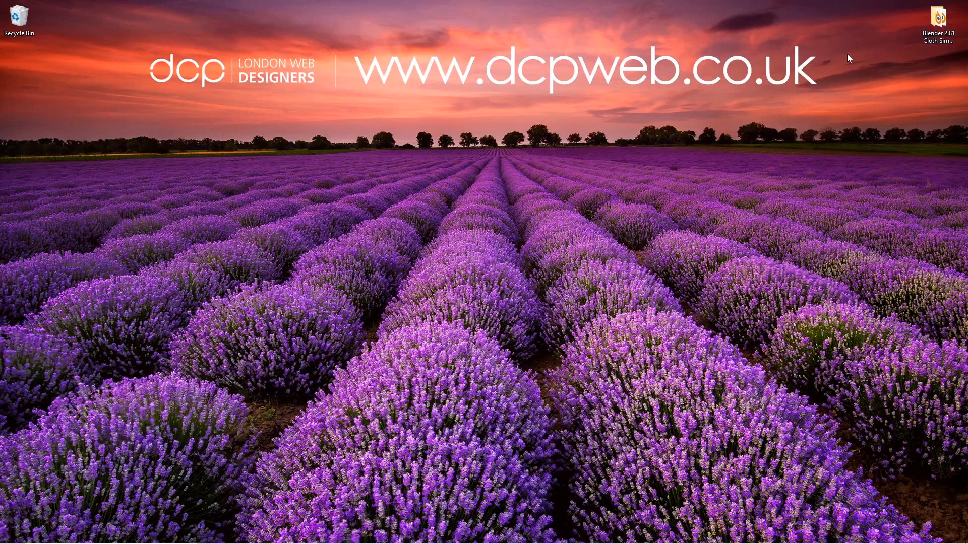
{"action": "right_click", "coordinate": [435, 265]}
{"action": "mouse_move", "coordinate": [352, 396]}
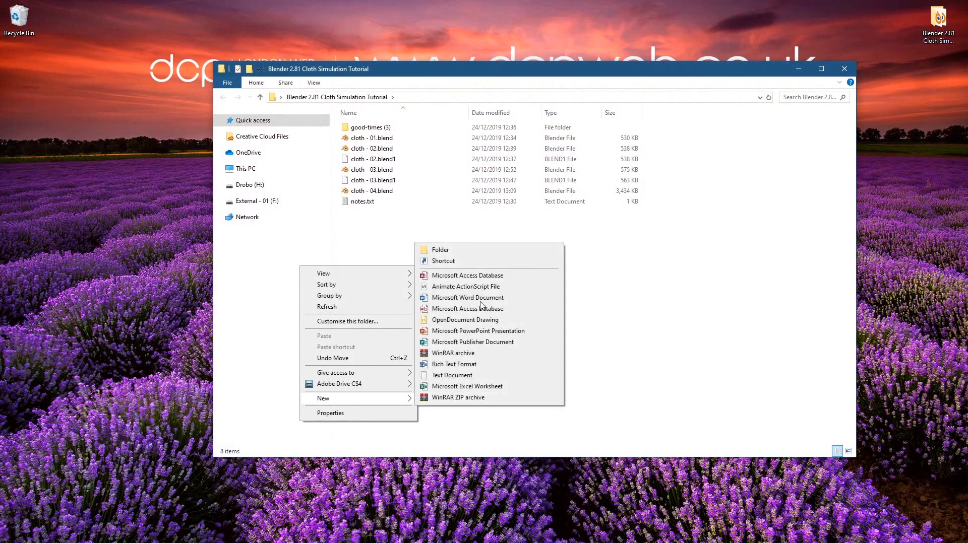
{"action": "left_click", "coordinate": [468, 255]}
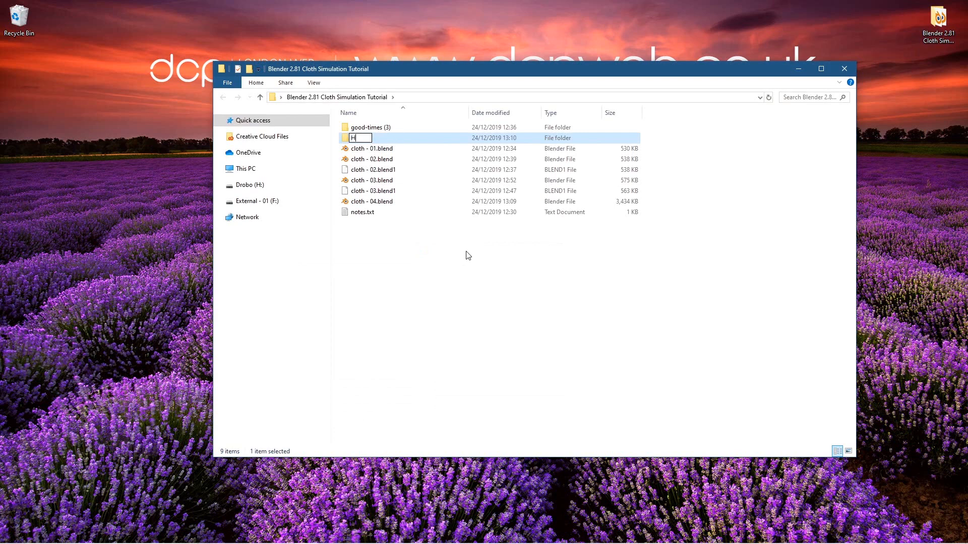
{"action": "key", "text": "Return"}
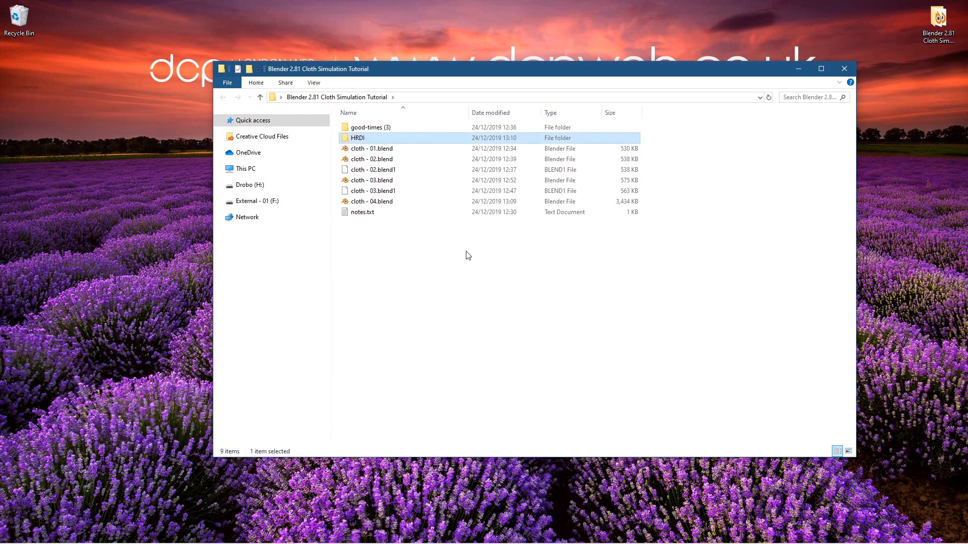
Step: Rename the HRDI folder to HDRI
{"action": "key", "text": "ctrl+f"}
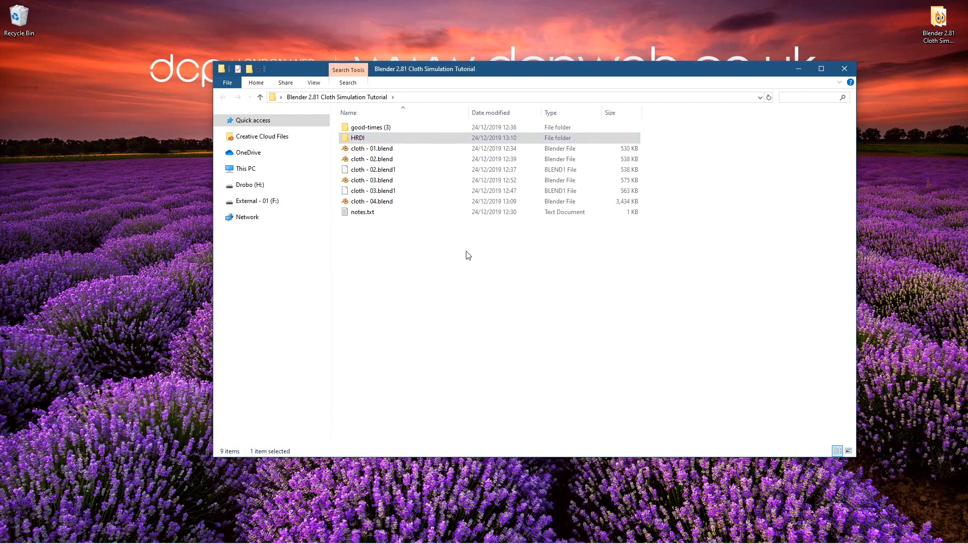
{"action": "left_click", "coordinate": [360, 139]}
{"action": "key", "text": "F2"}
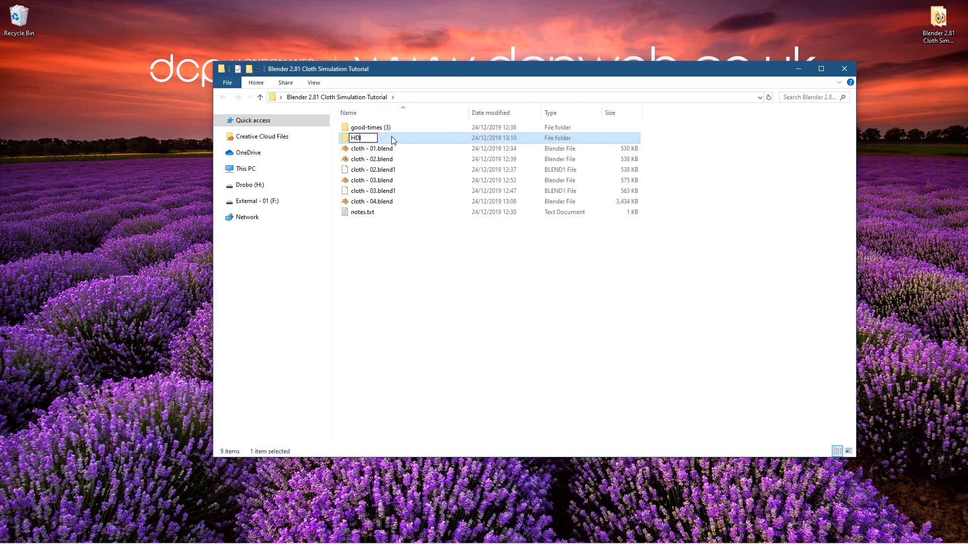
Step: Switch to Chrome, open the Shanghai Bund page on hdrihaven.com in a new tab, and place the folder window beside it
{"action": "key", "text": "super"}
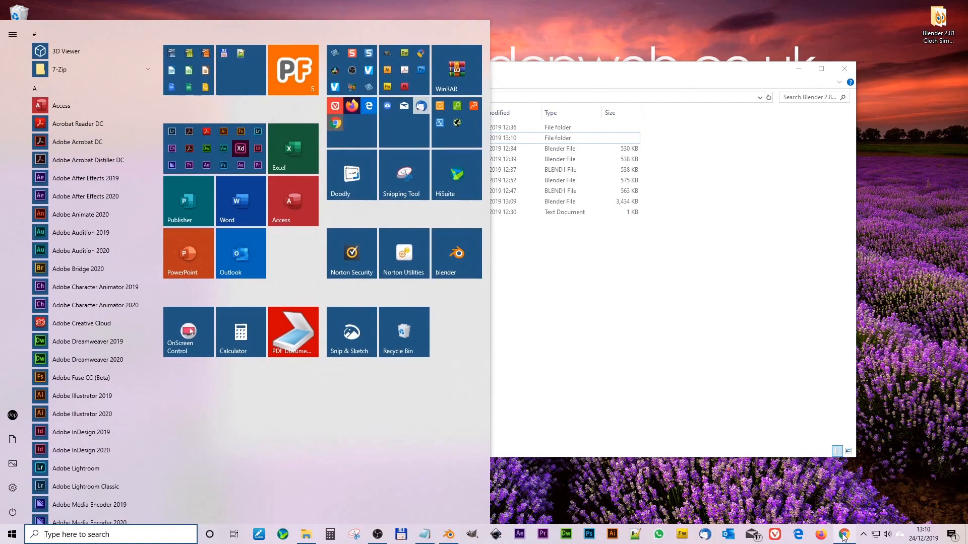
{"action": "left_click", "coordinate": [844, 535]}
{"action": "key", "text": "ctrl+t"}
{"action": "type", "text": "https://hdrihaven.com/hdri/?h=shanghai_bund"}
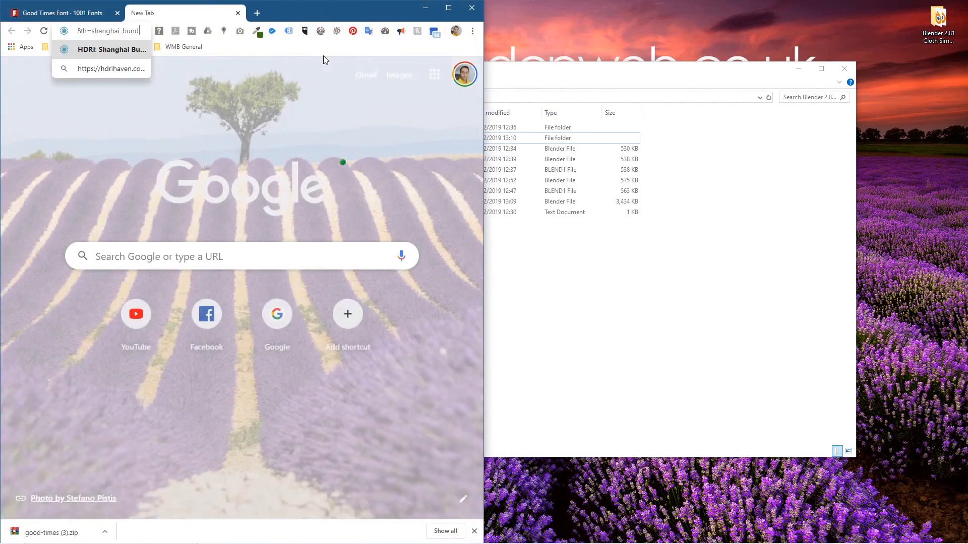
{"action": "key", "text": "Return"}
{"action": "left_click", "coordinate": [667, 273]}
{"action": "key", "text": "super+Right"}
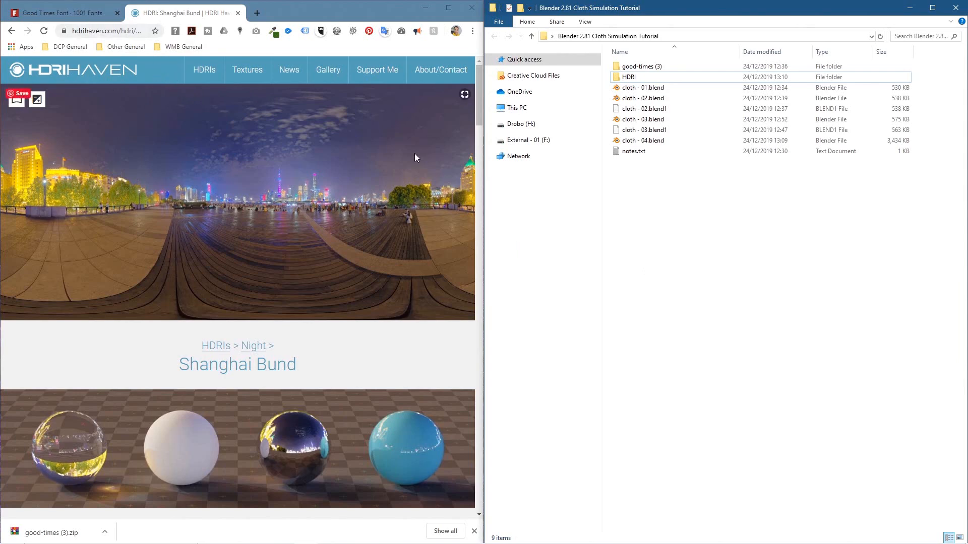
Step: Download the 4k Shanghai Bund HDR file and put it in the project's HDRI folder
{"action": "left_click", "coordinate": [346, 373]}
{"action": "scroll", "coordinate": [345, 373], "scroll_direction": "down", "scroll_amount": 10}
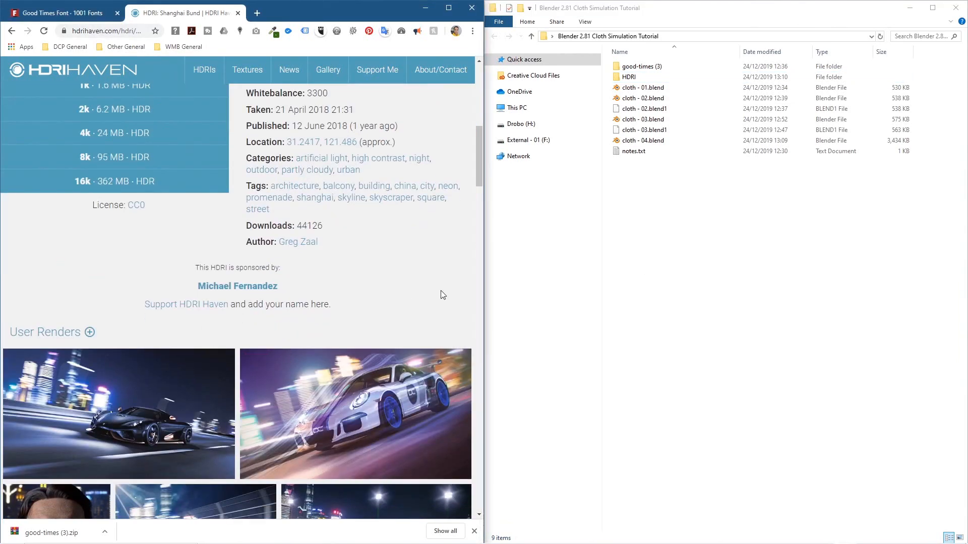
{"action": "left_click", "coordinate": [104, 133]}
{"action": "double_click", "coordinate": [631, 76]}
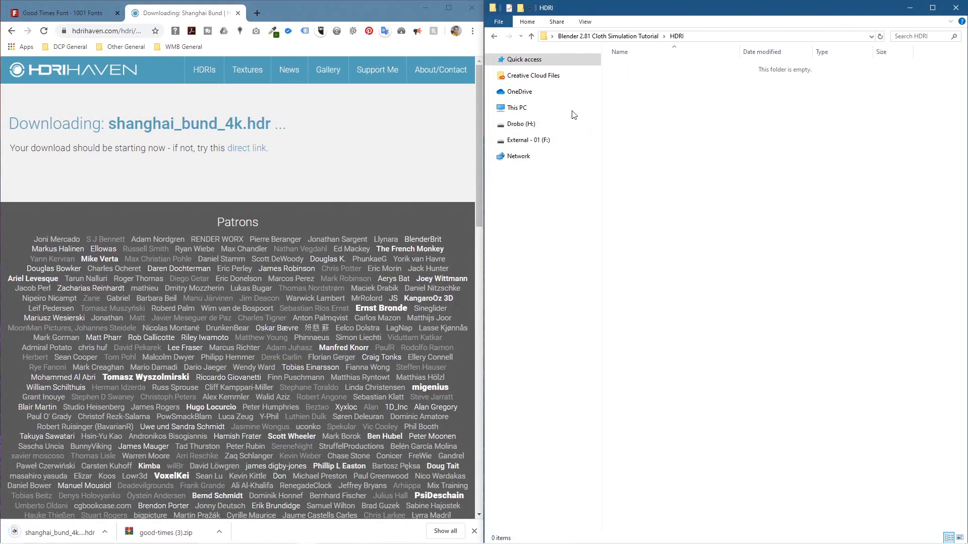
{"action": "left_click_drag", "start_coordinate": [66, 532], "coordinate": [645, 74]}
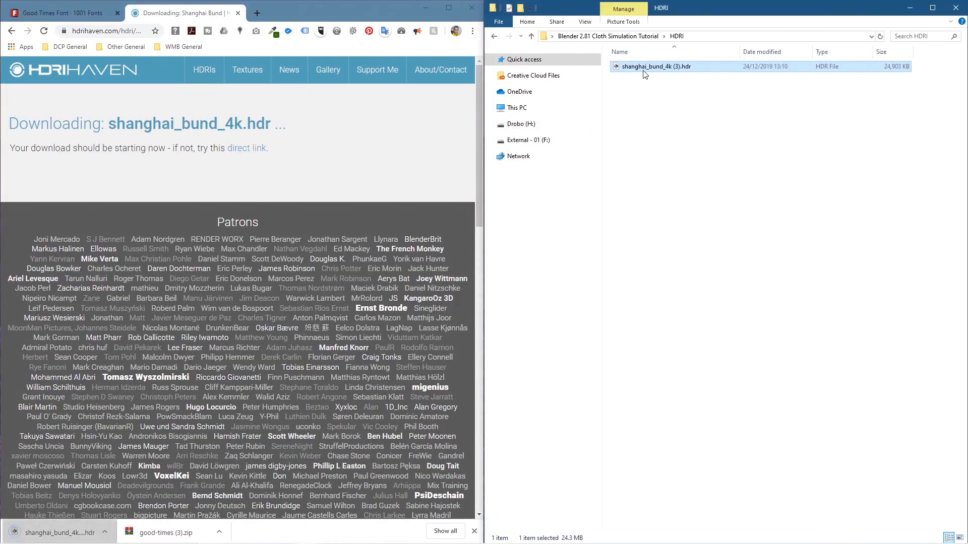
Step: Go to the HDRI Haven home page, open the HDRIs section, and look through its range of categories
{"action": "left_click", "coordinate": [94, 76]}
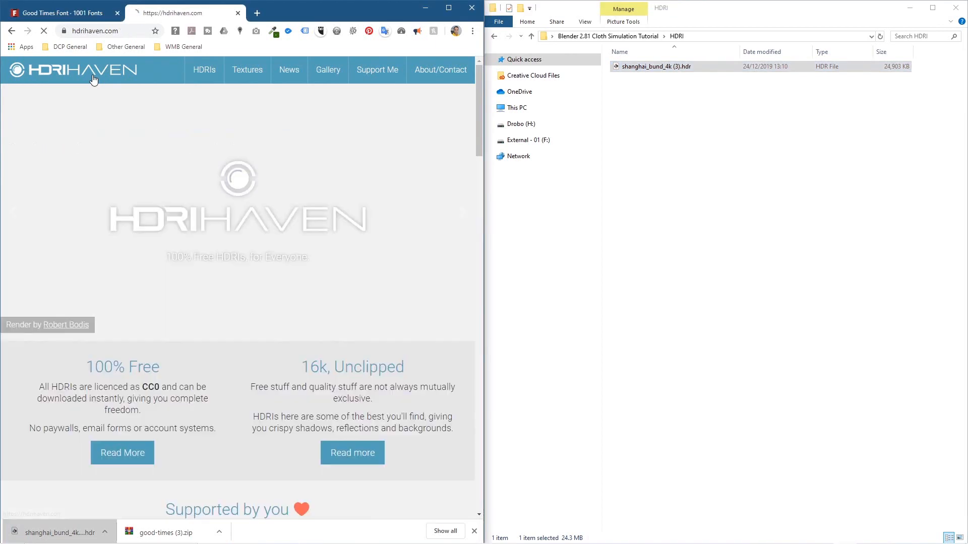
{"action": "scroll", "coordinate": [178, 331], "scroll_direction": "down", "scroll_amount": 15}
{"action": "scroll", "coordinate": [177, 331], "scroll_direction": "down", "scroll_amount": 2}
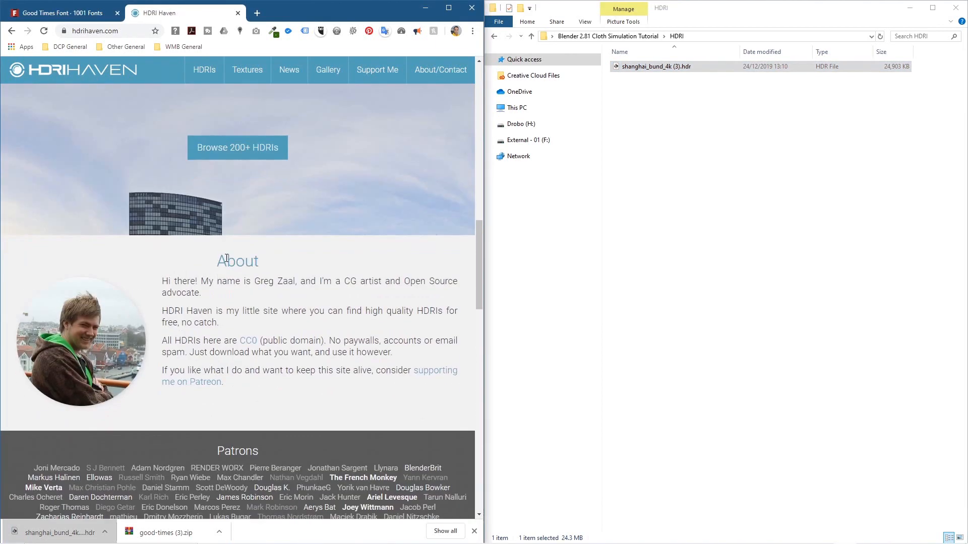
{"action": "left_click", "coordinate": [250, 151]}
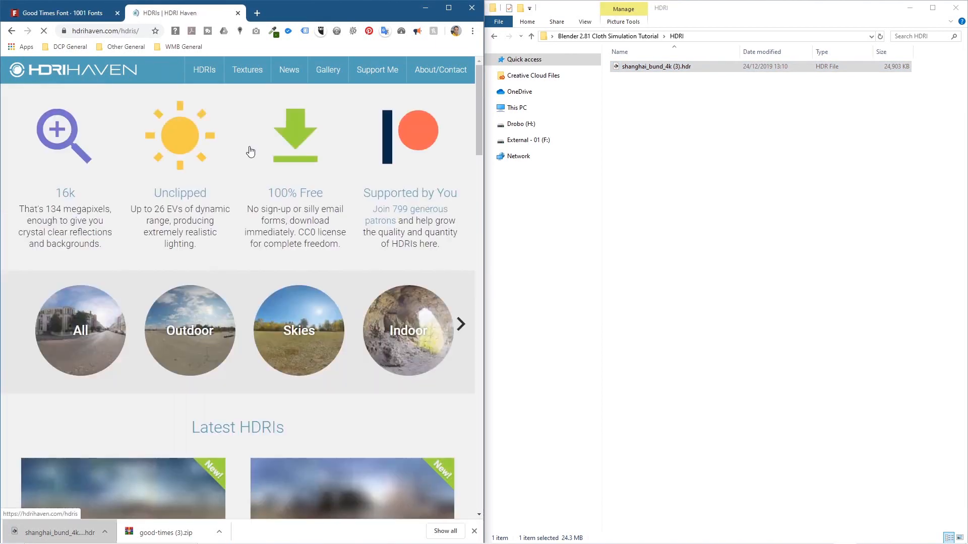
{"action": "left_click", "coordinate": [461, 324]}
{"action": "left_click", "coordinate": [460, 324]}
{"action": "left_click", "coordinate": [461, 324]}
{"action": "left_click", "coordinate": [461, 324]}
{"action": "left_click", "coordinate": [461, 324]}
{"action": "left_click", "coordinate": [461, 324]}
{"action": "left_click", "coordinate": [461, 324]}
{"action": "left_click", "coordinate": [461, 325]}
{"action": "left_click", "coordinate": [461, 324]}
{"action": "left_click", "coordinate": [461, 324]}
{"action": "left_click", "coordinate": [461, 324]}
{"action": "left_click", "coordinate": [461, 324]}
Step: Look over the latest HDRIs, open the full All HDRIs catalogue, and browse the available environment images
{"action": "scroll", "coordinate": [202, 353], "scroll_direction": "down", "scroll_amount": 9}
{"action": "scroll", "coordinate": [175, 121], "scroll_direction": "up", "scroll_amount": 5}
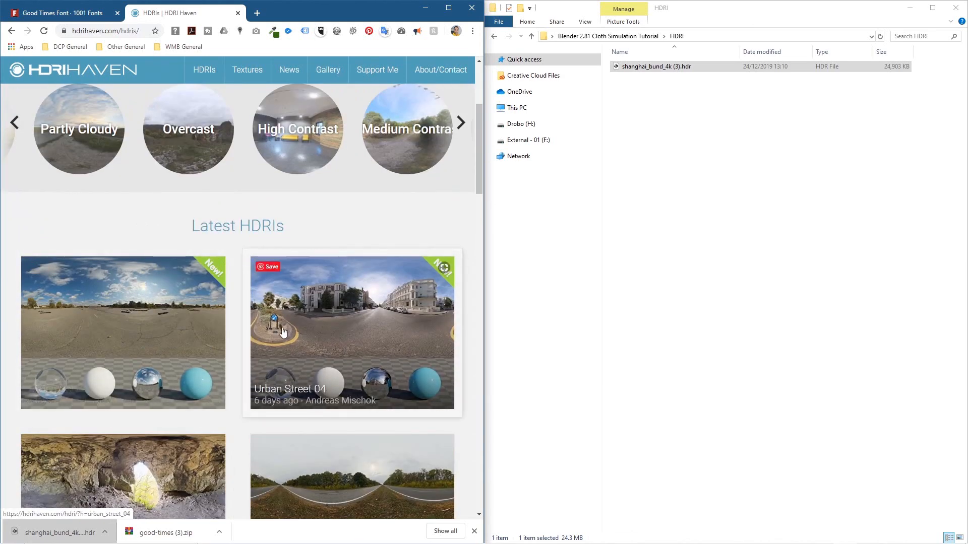
{"action": "scroll", "coordinate": [283, 332], "scroll_direction": "down", "scroll_amount": 8}
{"action": "scroll", "coordinate": [236, 293], "scroll_direction": "up", "scroll_amount": 3}
{"action": "scroll", "coordinate": [291, 313], "scroll_direction": "down", "scroll_amount": 5}
{"action": "scroll", "coordinate": [291, 313], "scroll_direction": "down", "scroll_amount": 6}
{"action": "scroll", "coordinate": [265, 292], "scroll_direction": "up", "scroll_amount": 3}
{"action": "left_click", "coordinate": [259, 305]}
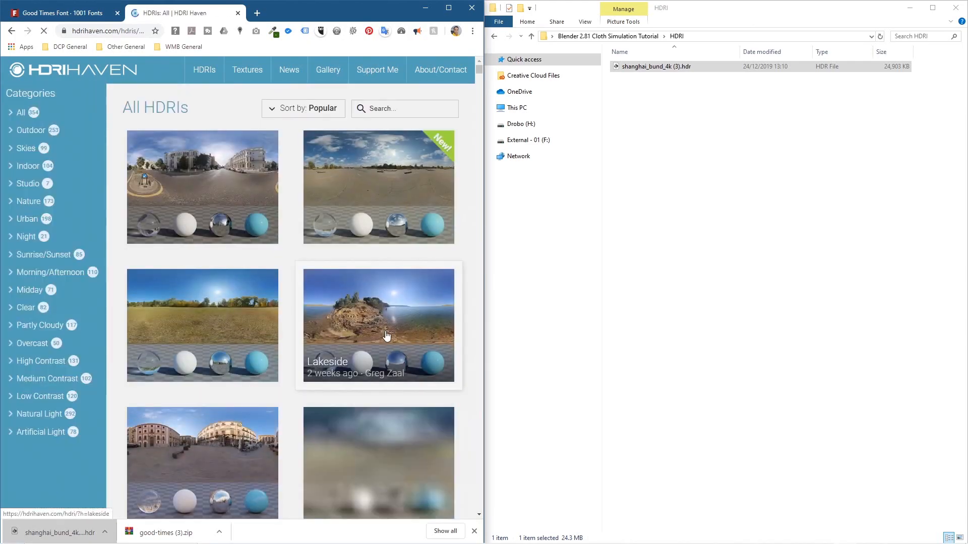
{"action": "scroll", "coordinate": [301, 334], "scroll_direction": "down", "scroll_amount": 10}
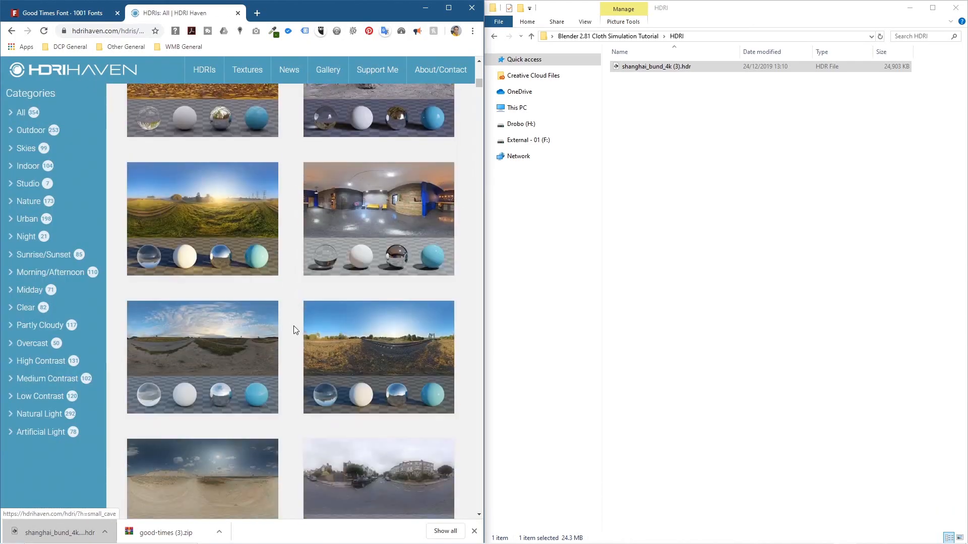
{"action": "scroll", "coordinate": [294, 325], "scroll_direction": "down", "scroll_amount": 3}
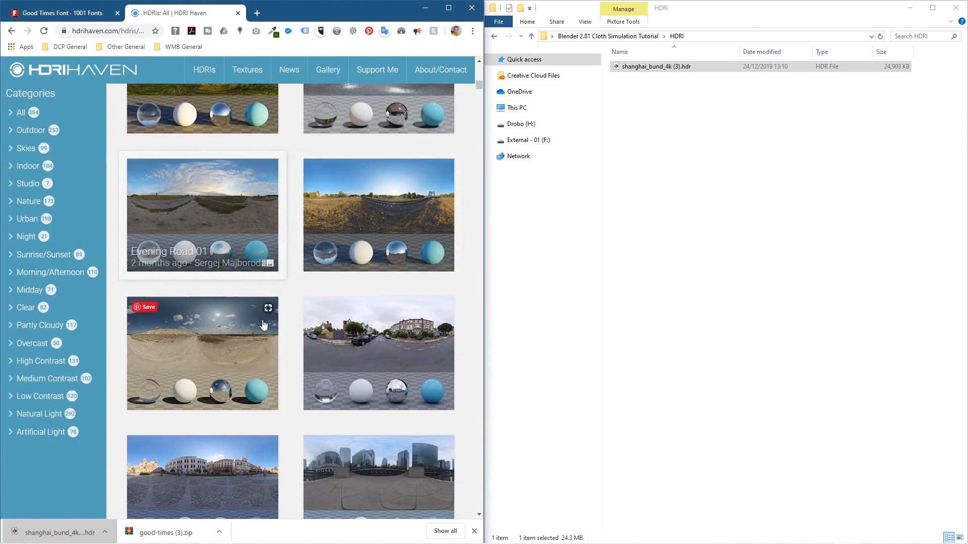
{"action": "scroll", "coordinate": [343, 338], "scroll_direction": "down", "scroll_amount": 8}
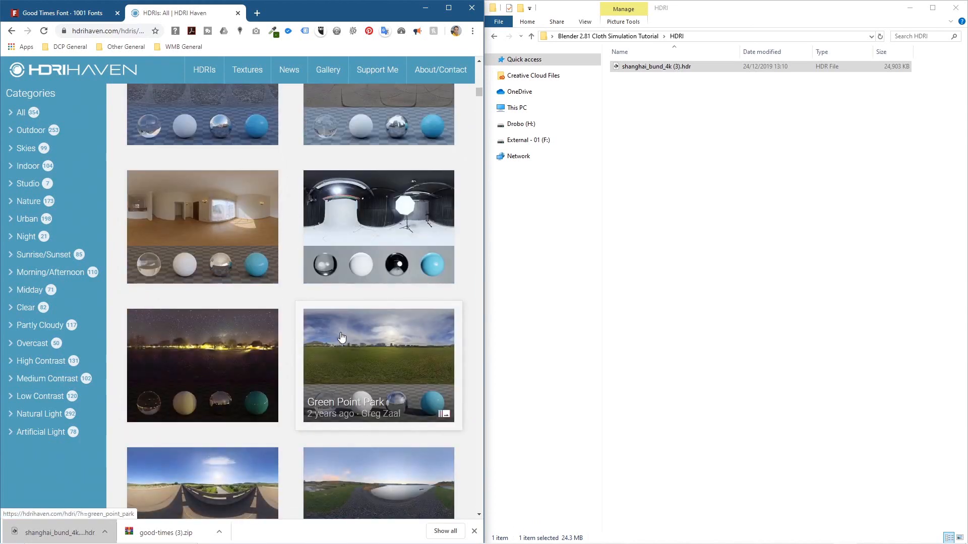
{"action": "scroll", "coordinate": [341, 337], "scroll_direction": "down", "scroll_amount": 10}
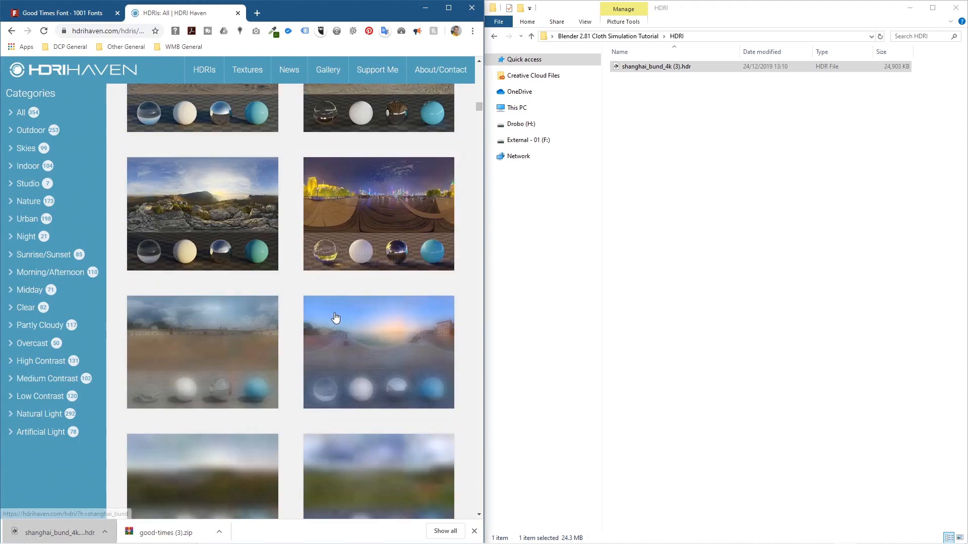
Step: Download the 4k HDR file of the Cape Hill environment and put it in the project's HDRI folder
{"action": "scroll", "coordinate": [335, 310], "scroll_direction": "down", "scroll_amount": 7}
{"action": "scroll", "coordinate": [336, 311], "scroll_direction": "up", "scroll_amount": 7}
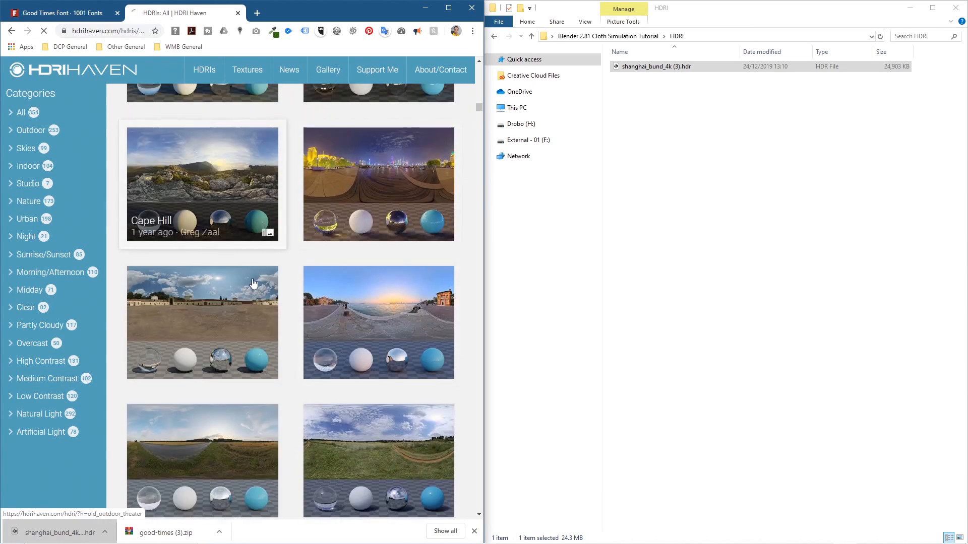
{"action": "left_click", "coordinate": [260, 232]}
{"action": "scroll", "coordinate": [129, 384], "scroll_direction": "down", "scroll_amount": 6}
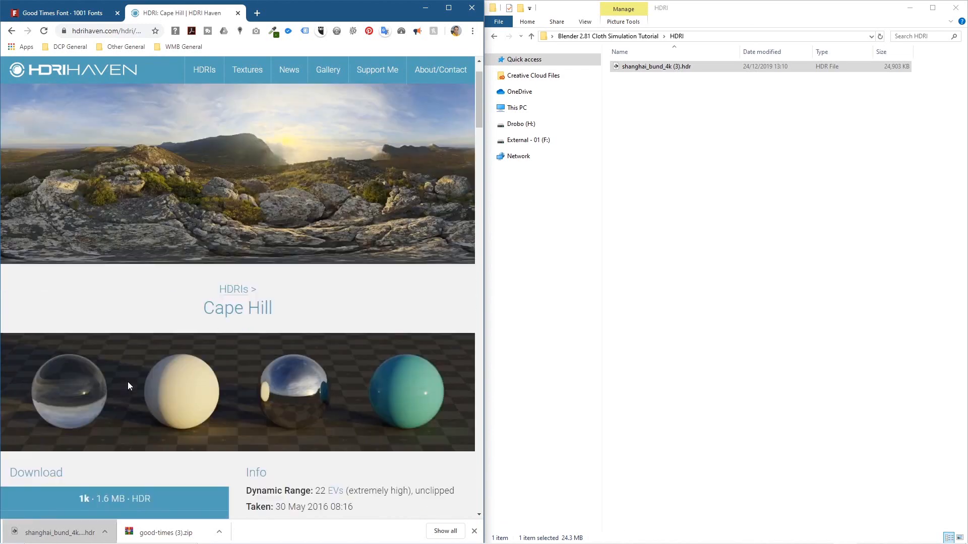
{"action": "left_click", "coordinate": [113, 32]}
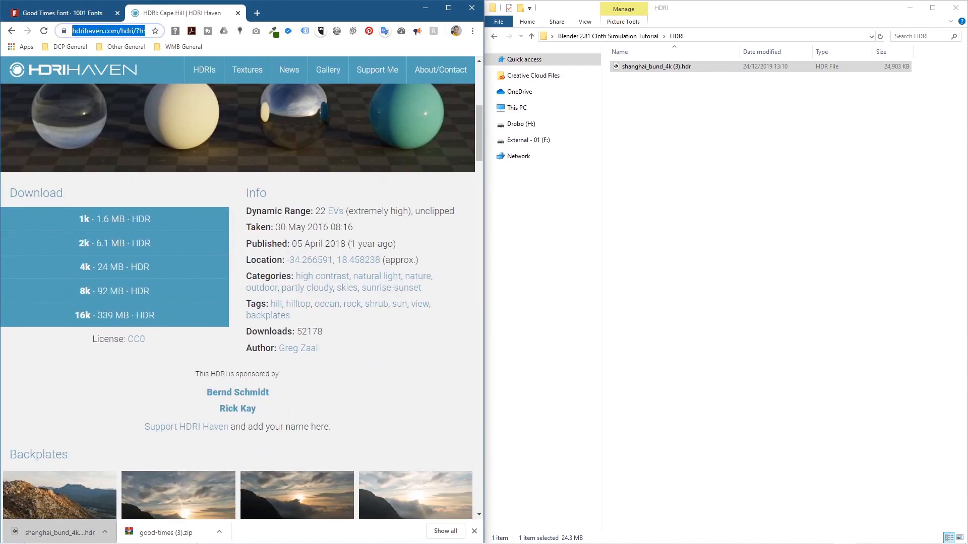
{"action": "key", "text": "alt+Tab"}
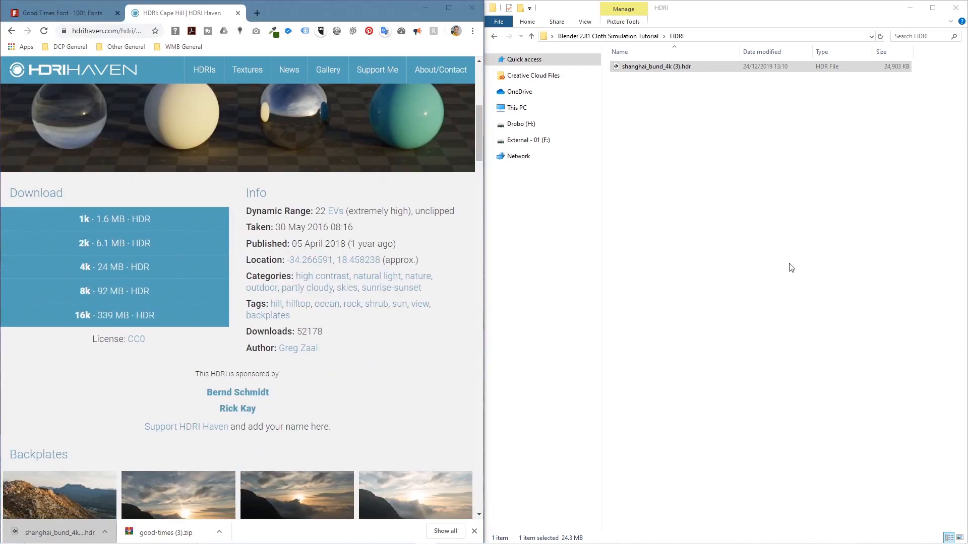
{"action": "left_click", "coordinate": [130, 268]}
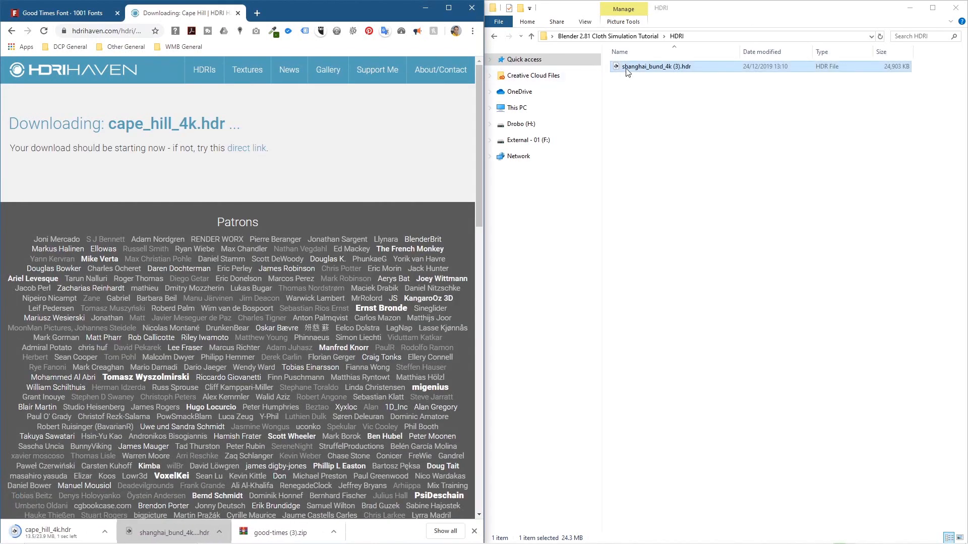
{"action": "left_click_drag", "start_coordinate": [62, 532], "coordinate": [734, 219]}
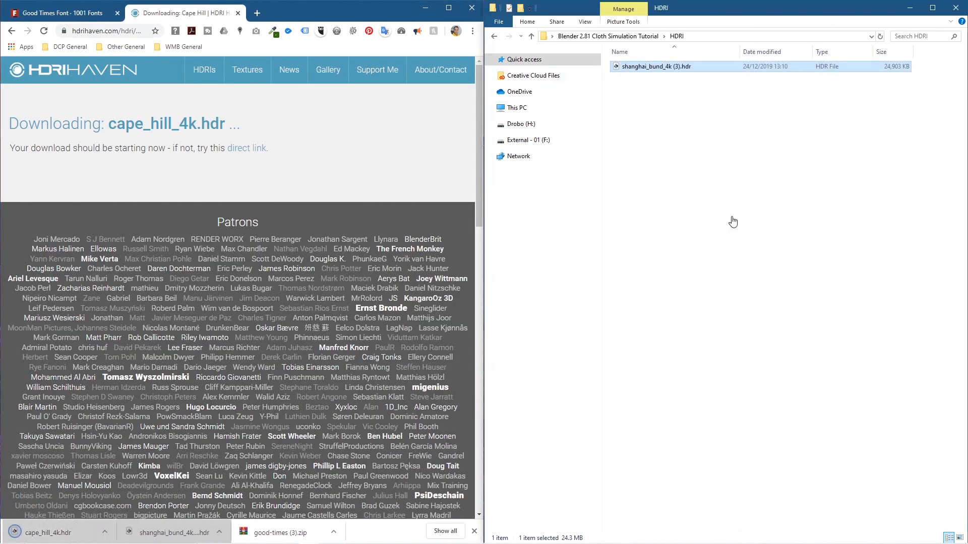
Step: Close the browser and the HDRI folder window, and switch back to the cloth scene in Blender
{"action": "left_click", "coordinate": [472, 8]}
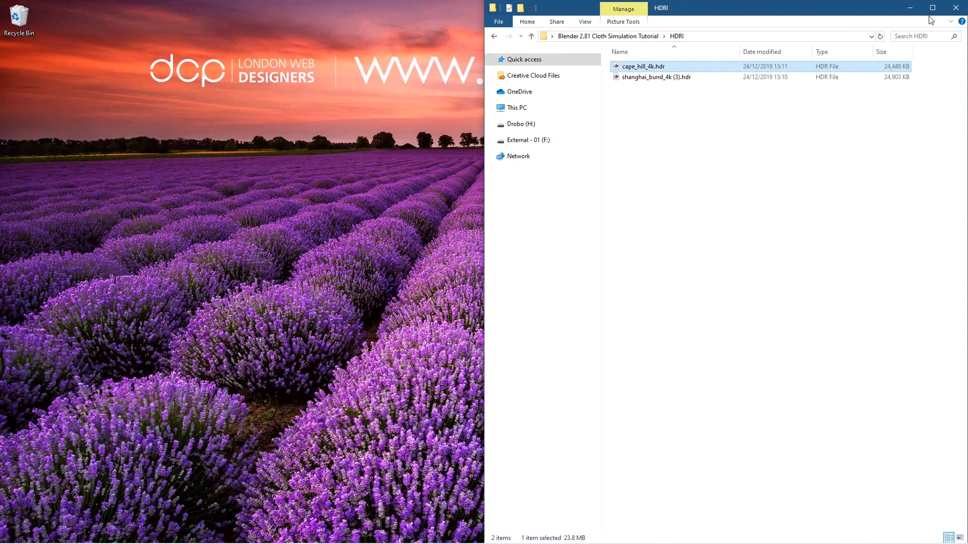
{"action": "left_click", "coordinate": [956, 8]}
{"action": "mouse_move", "coordinate": [585, 536]}
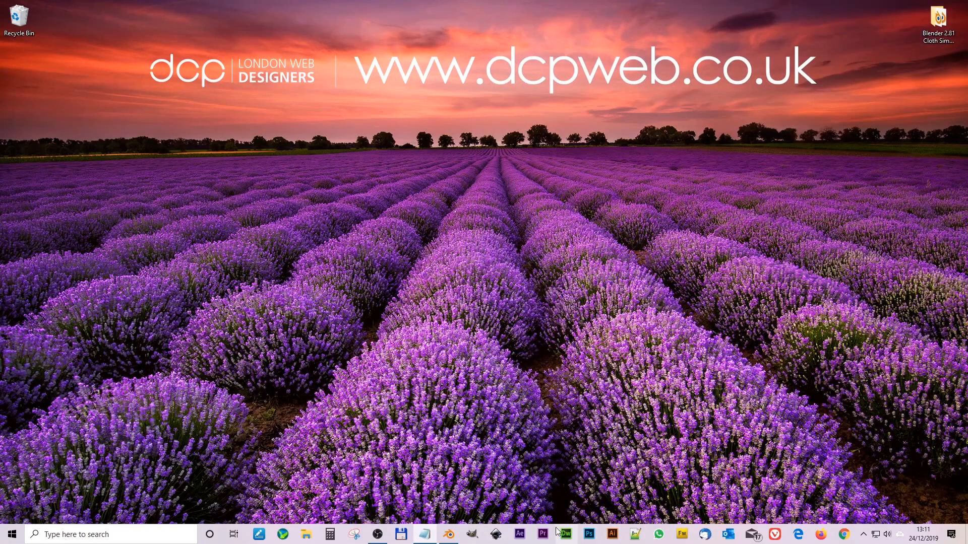
{"action": "left_click", "coordinate": [448, 534]}
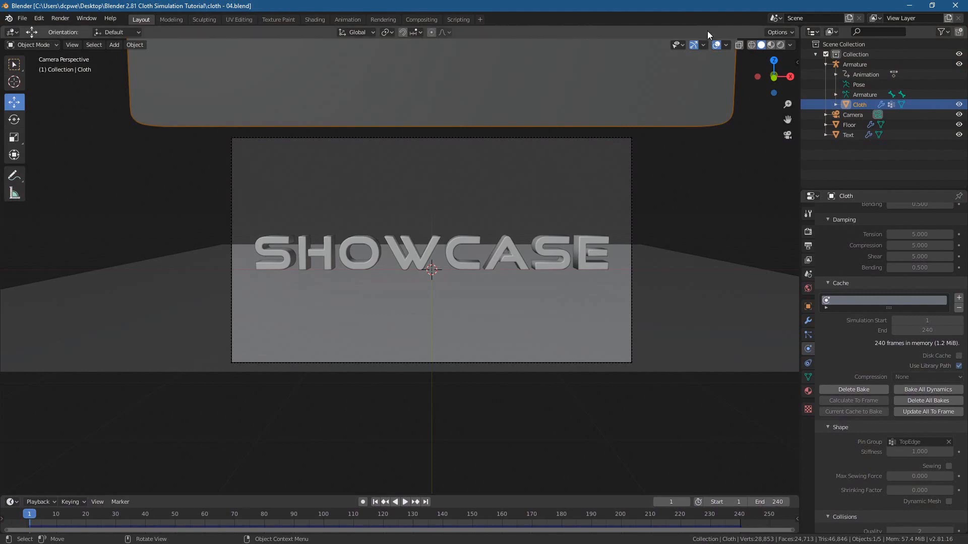
Step: Switch to the Shading workspace with the camera view, and display the World shader nodes in the node editor
{"action": "left_click", "coordinate": [319, 19]}
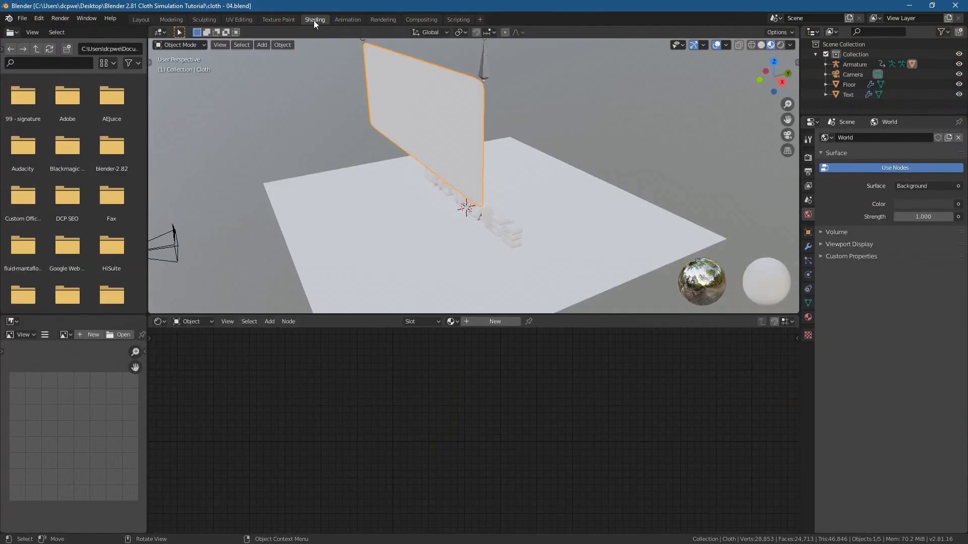
{"action": "key", "text": "KP_0"}
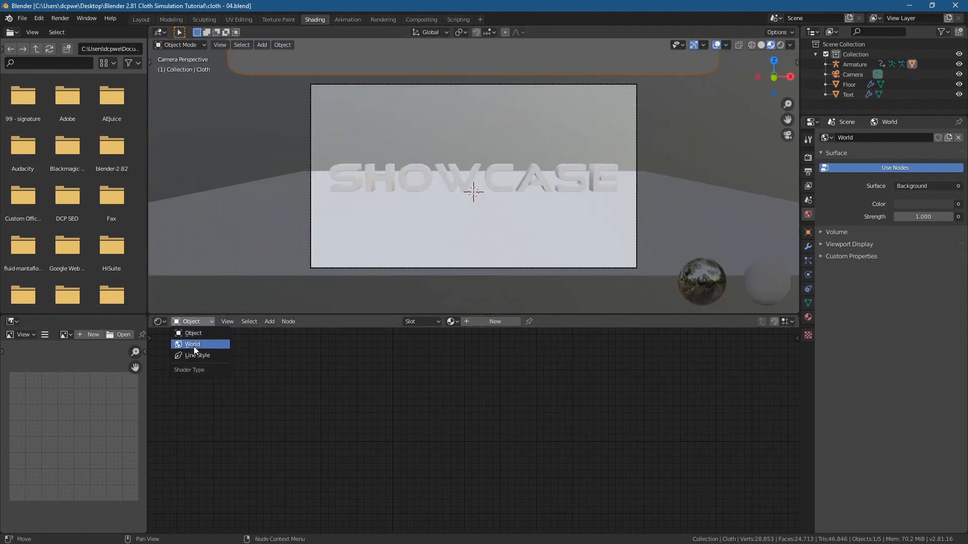
{"action": "left_click", "coordinate": [194, 345]}
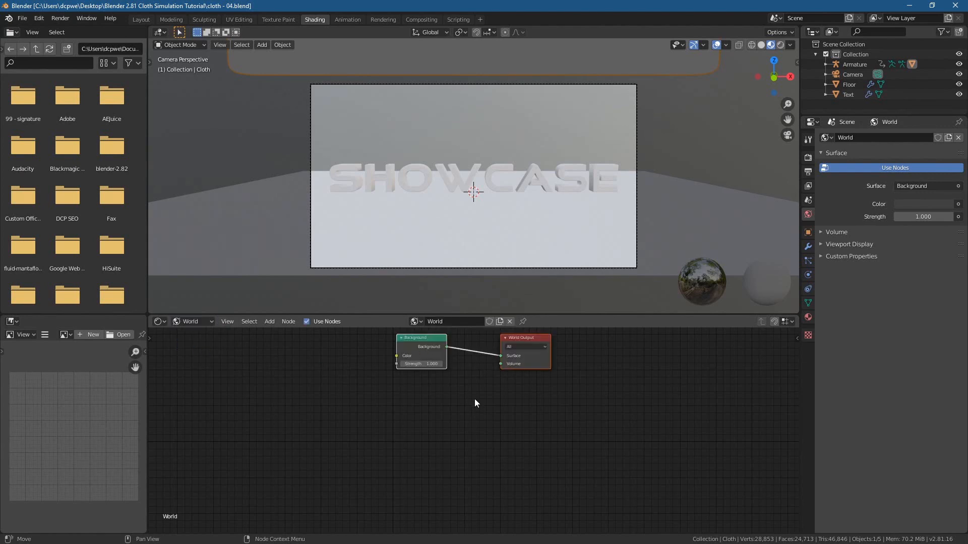
{"action": "scroll", "coordinate": [475, 403], "scroll_direction": "down", "scroll_amount": 5}
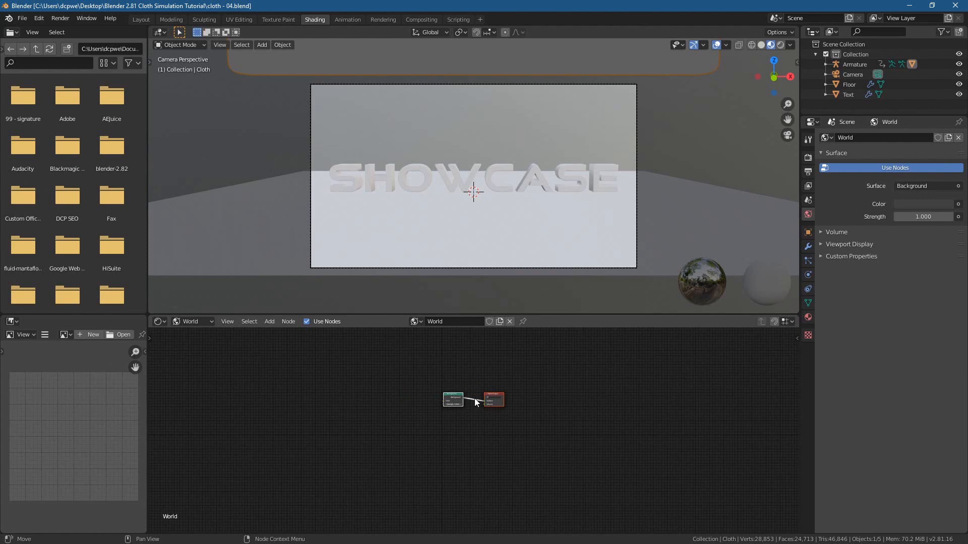
{"action": "scroll", "coordinate": [470, 384], "scroll_direction": "up", "scroll_amount": 2}
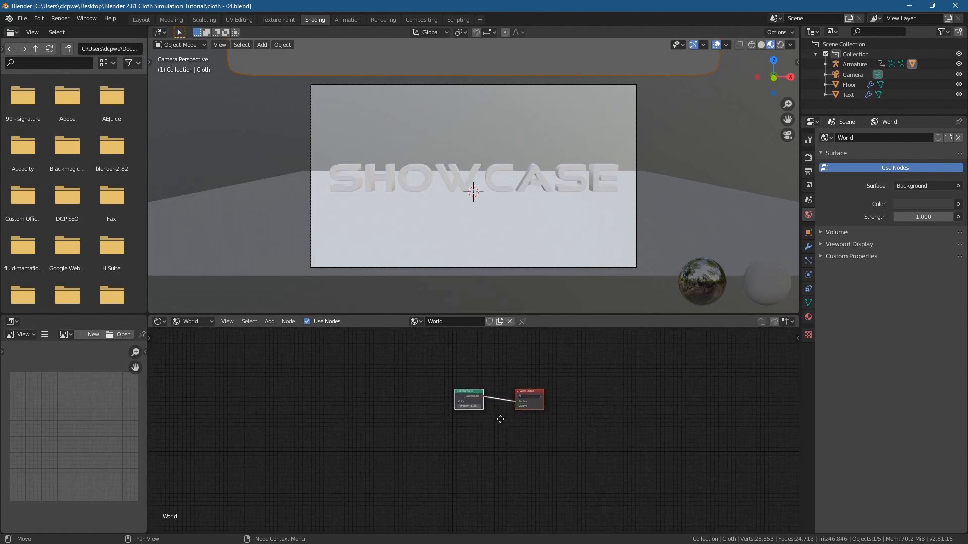
{"action": "middle_click_drag", "start_coordinate": [499, 417], "coordinate": [531, 452]}
{"action": "scroll", "coordinate": [555, 445], "scroll_direction": "up", "scroll_amount": 4}
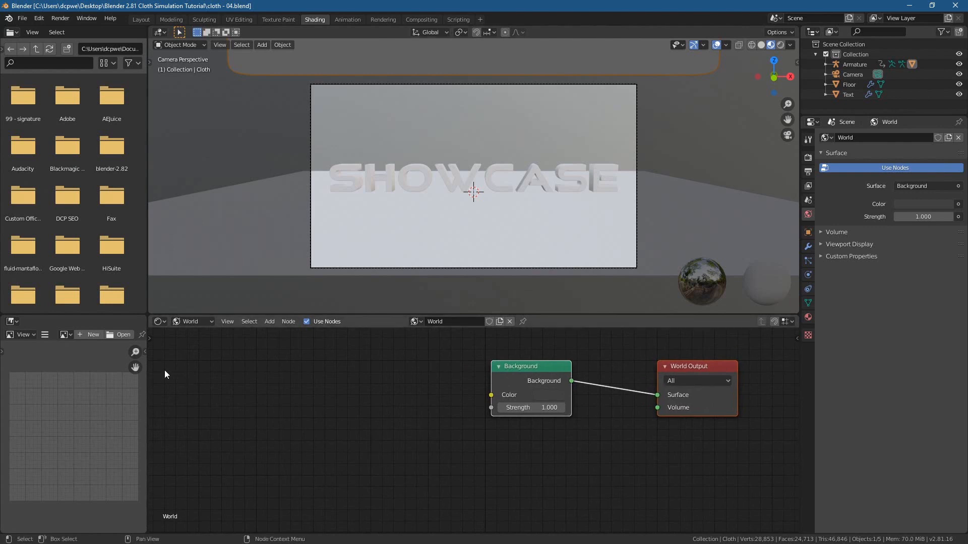
Step: Widen the 3D view and node editor areas, and reposition the World Output and Background nodes
{"action": "left_click_drag", "start_coordinate": [146, 367], "coordinate": [71, 367]}
{"action": "left_click_drag", "start_coordinate": [667, 362], "coordinate": [695, 353]}
{"action": "left_click", "coordinate": [604, 365]}
{"action": "left_click_drag", "start_coordinate": [514, 359], "coordinate": [544, 363]}
Step: Add a second Background shader node below the existing one
{"action": "key", "text": "shift+a"}
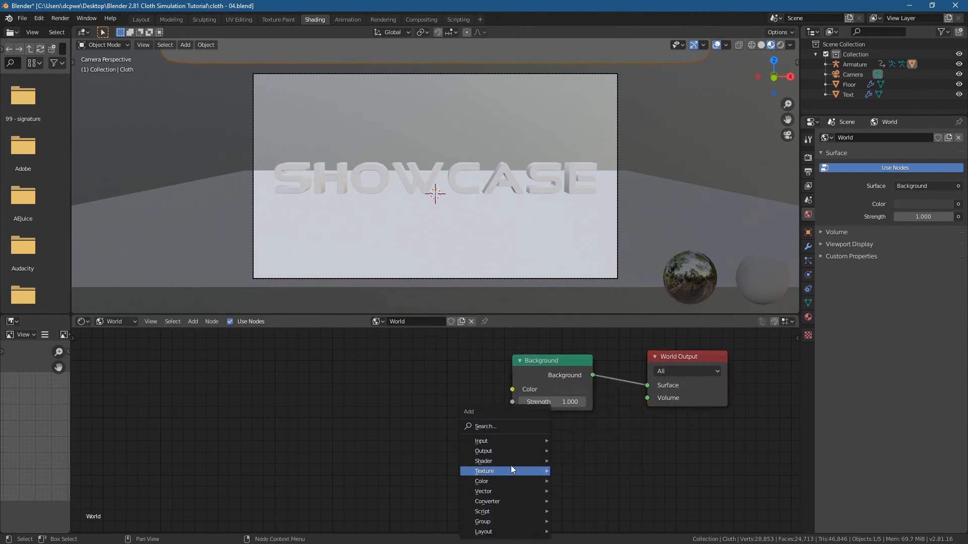
{"action": "key", "text": "Escape"}
{"action": "key", "text": "shift+a"}
{"action": "mouse_move", "coordinate": [502, 460]}
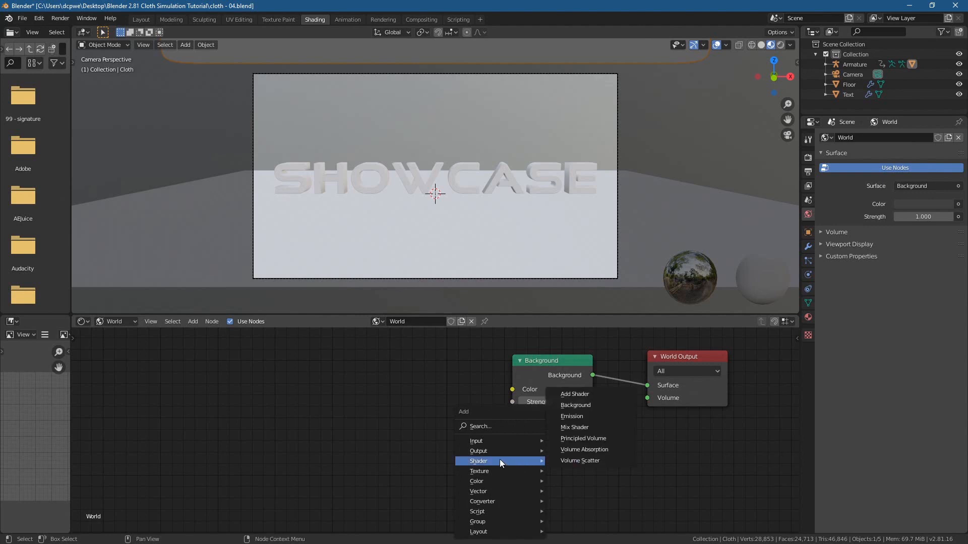
{"action": "left_click", "coordinate": [575, 405]}
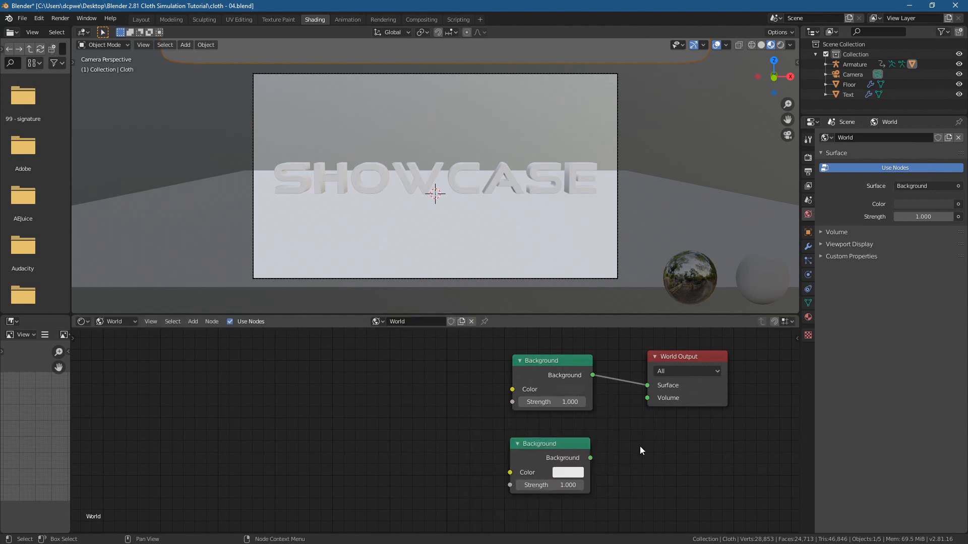
Step: Insert a Mix Shader between the first Background and the World Output, and link the second Background to its lower Shader input
{"action": "key", "text": "shift+a"}
{"action": "mouse_move", "coordinate": [638, 446]}
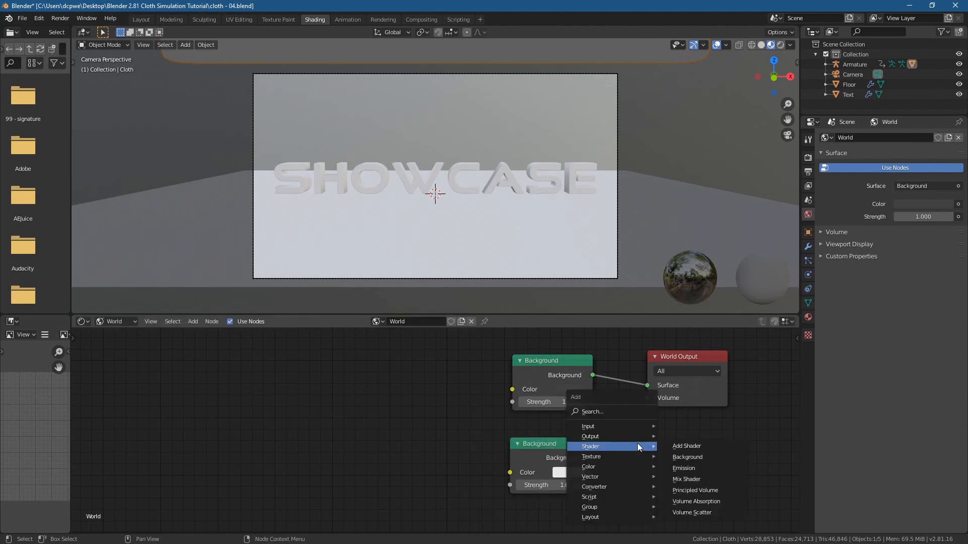
{"action": "left_click", "coordinate": [684, 478]}
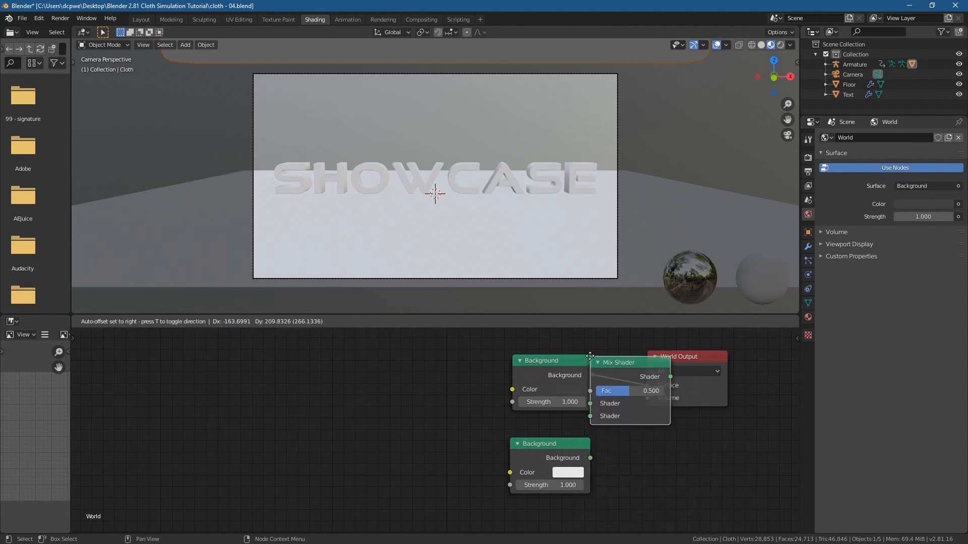
{"action": "left_click", "coordinate": [591, 358]}
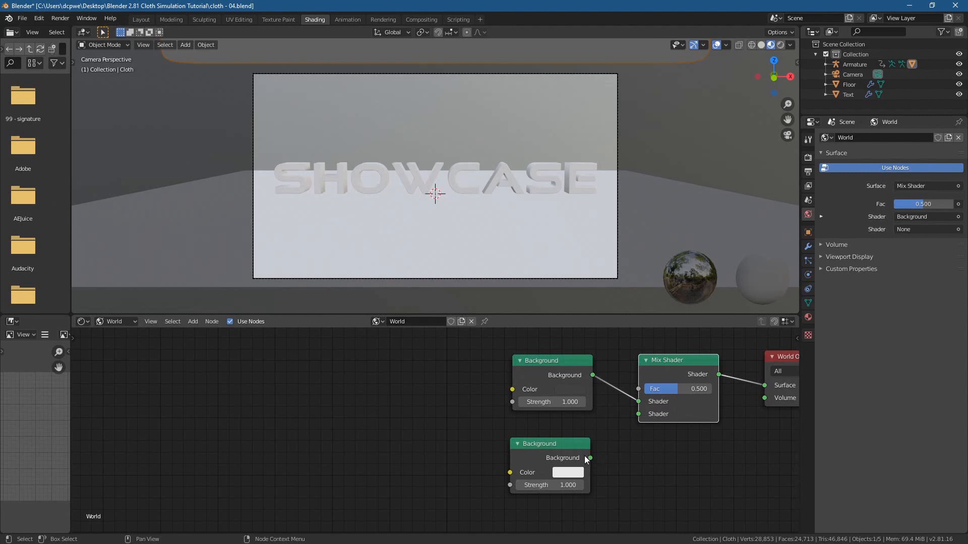
{"action": "left_click_drag", "start_coordinate": [590, 457], "coordinate": [639, 416]}
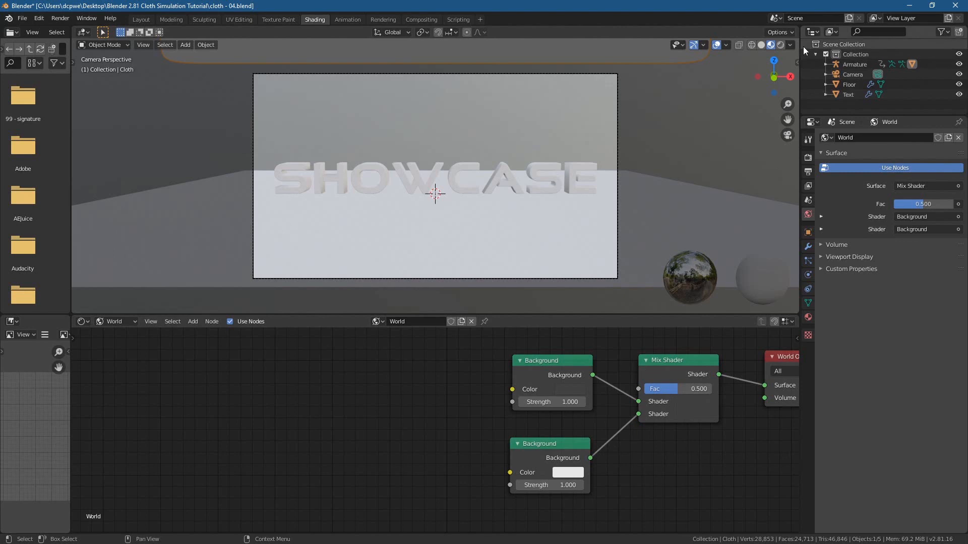
Step: Set the viewport to Rendered shading, and add an Environment Texture node with its Color linked to the first Background's Color
{"action": "left_click", "coordinate": [780, 44]}
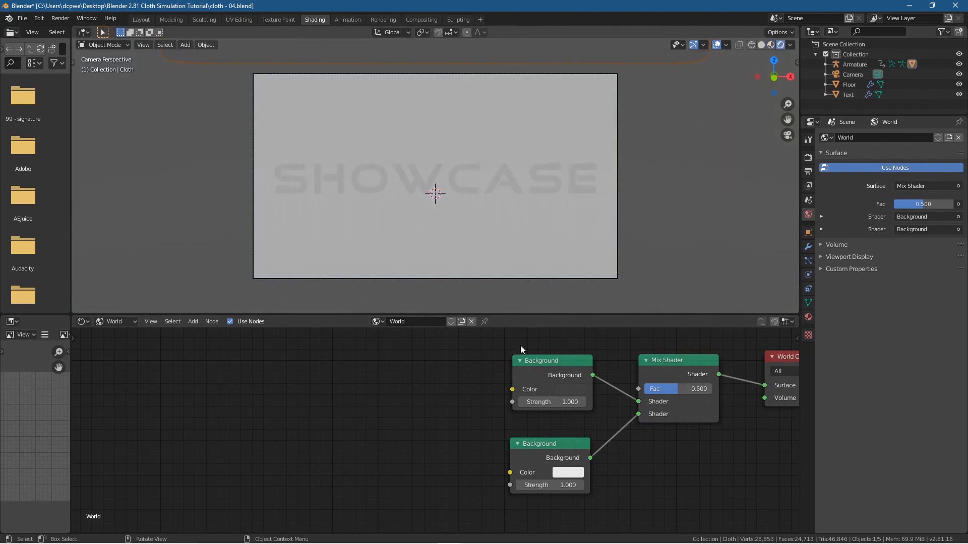
{"action": "key", "text": "shift+a"}
{"action": "mouse_move", "coordinate": [418, 437]}
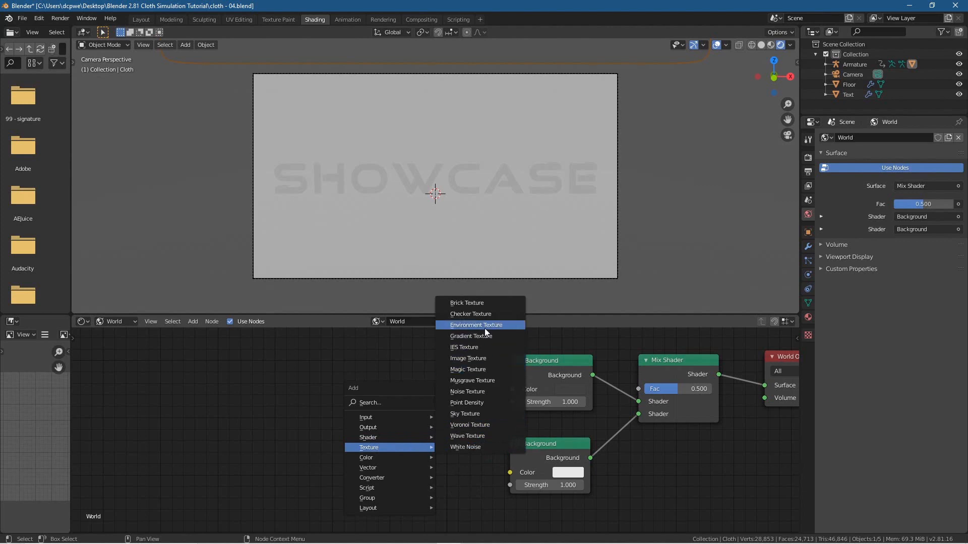
{"action": "left_click", "coordinate": [485, 328]}
{"action": "left_click", "coordinate": [484, 387]}
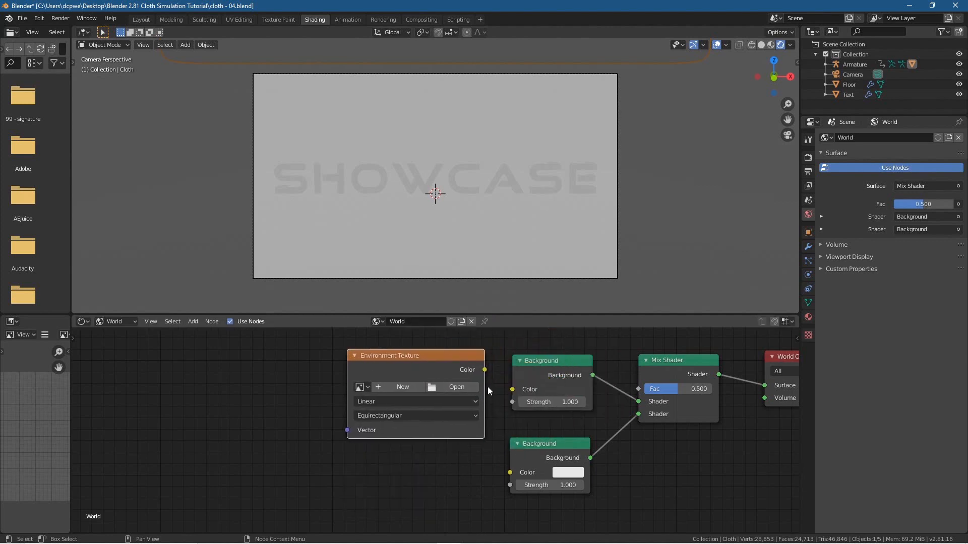
{"action": "left_click_drag", "start_coordinate": [485, 370], "coordinate": [512, 390]}
Step: Add a Mapping node before the Environment Texture and link its Vector output to the texture's Vector input
{"action": "middle_click_drag", "start_coordinate": [273, 422], "coordinate": [371, 429]}
{"action": "key", "text": "shift+a"}
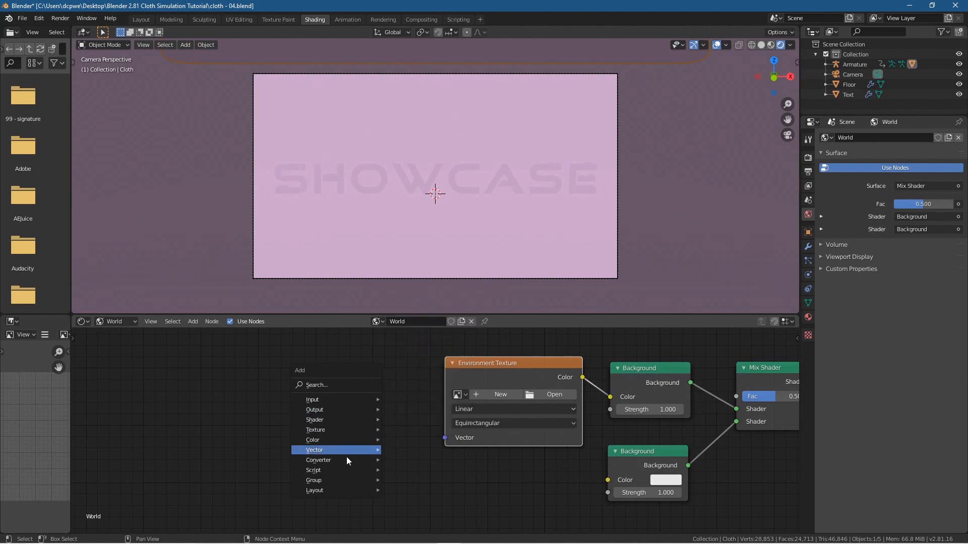
{"action": "mouse_move", "coordinate": [339, 448]}
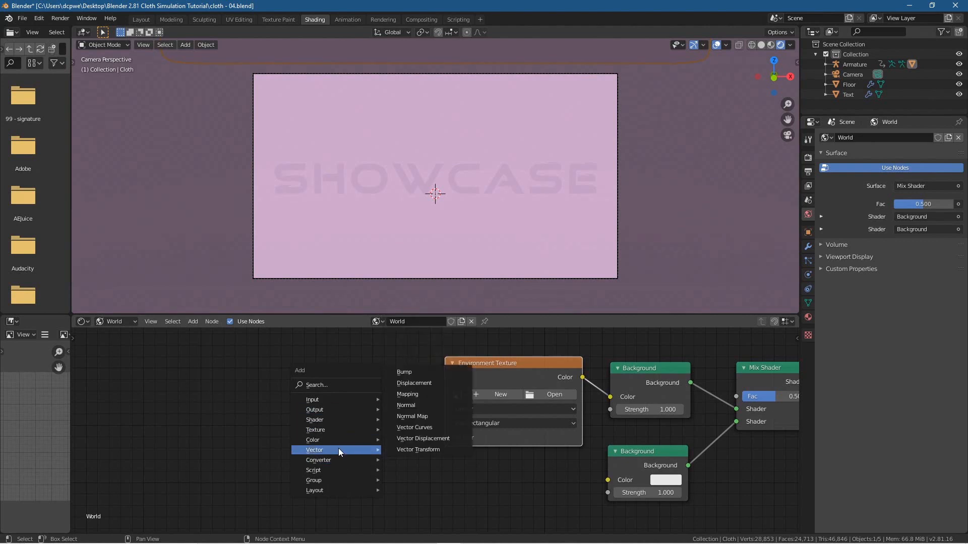
{"action": "left_click", "coordinate": [407, 394]}
{"action": "left_click", "coordinate": [313, 351]}
{"action": "left_click_drag", "start_coordinate": [389, 366], "coordinate": [445, 438]}
{"action": "left_click_drag", "start_coordinate": [347, 358], "coordinate": [369, 349]}
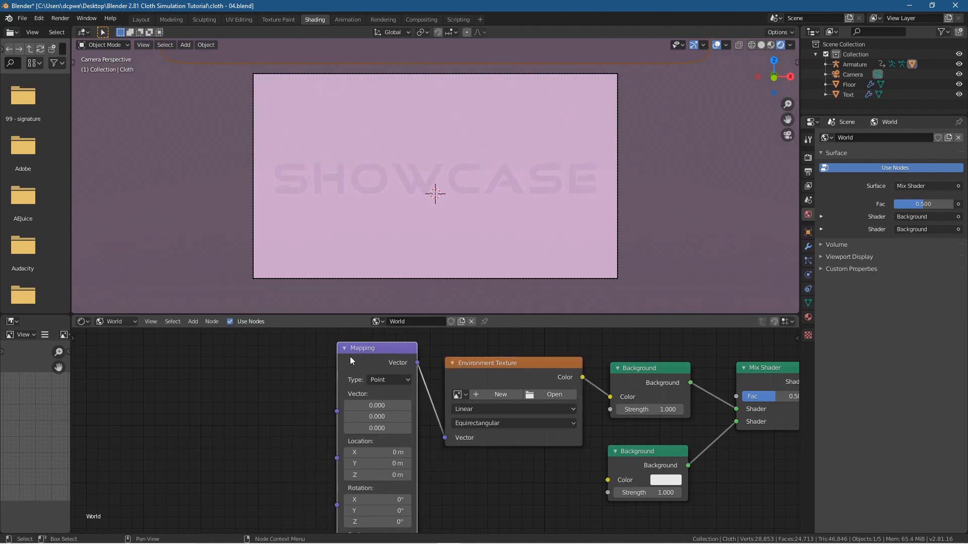
Step: Add a Texture Coordinate node before the Mapping node and link its Generated output to the Mapping's Vector input
{"action": "scroll", "coordinate": [283, 413], "scroll_direction": "down", "scroll_amount": 2}
{"action": "middle_click_drag", "start_coordinate": [280, 433], "coordinate": [321, 414]}
{"action": "key", "text": "shift+a"}
{"action": "mouse_move", "coordinate": [276, 356]}
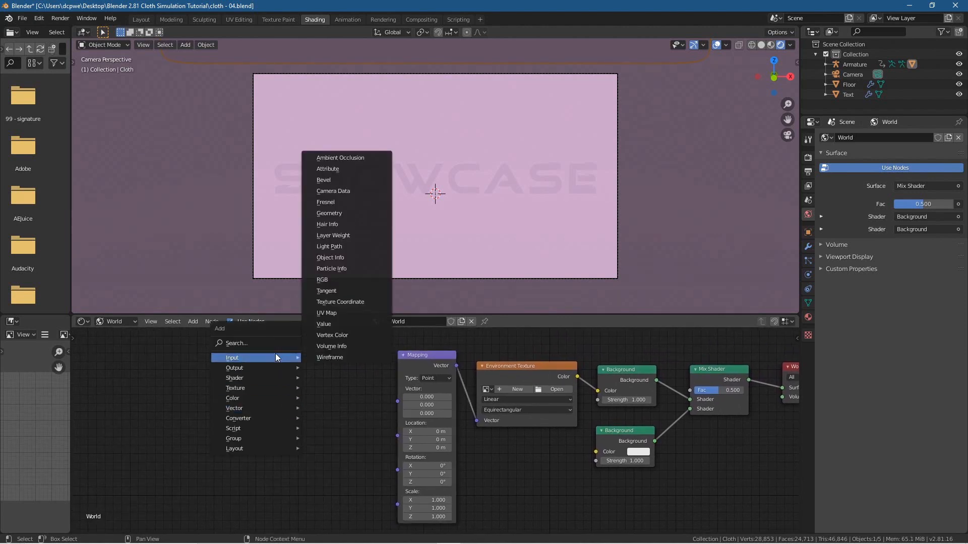
{"action": "left_click", "coordinate": [344, 302]}
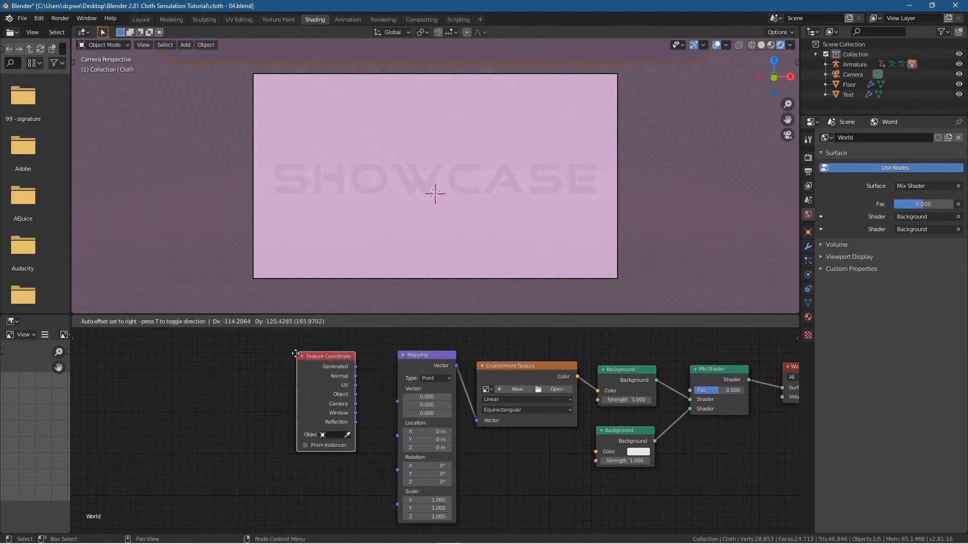
{"action": "left_click", "coordinate": [303, 351]}
{"action": "left_click_drag", "start_coordinate": [362, 363], "coordinate": [395, 401]}
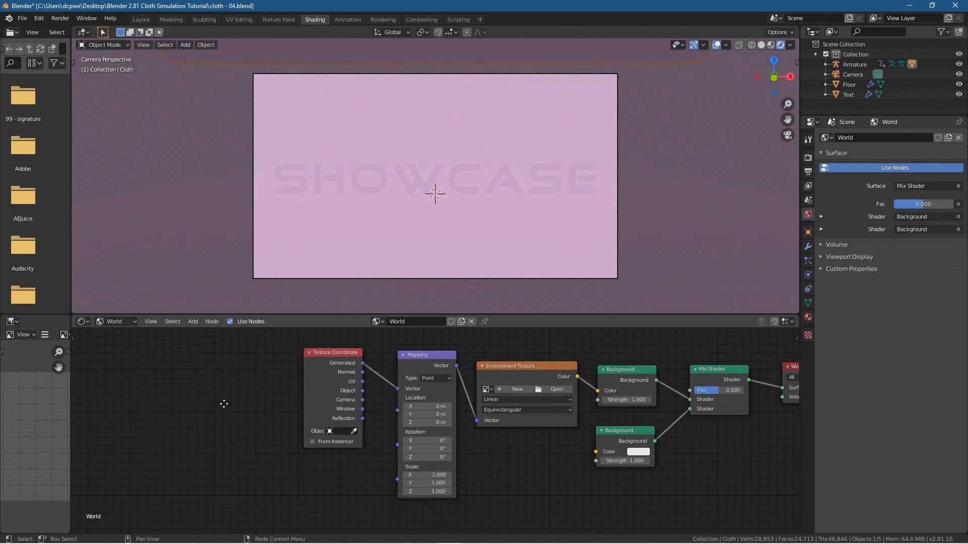
Step: Add a Light Path node before the Texture Coordinate node and link its Is Camera Ray output to the Mix Shader's Fac
{"action": "middle_click_drag", "start_coordinate": [223, 404], "coordinate": [270, 413]}
{"action": "key", "text": "shift+a"}
{"action": "mouse_move", "coordinate": [266, 412]}
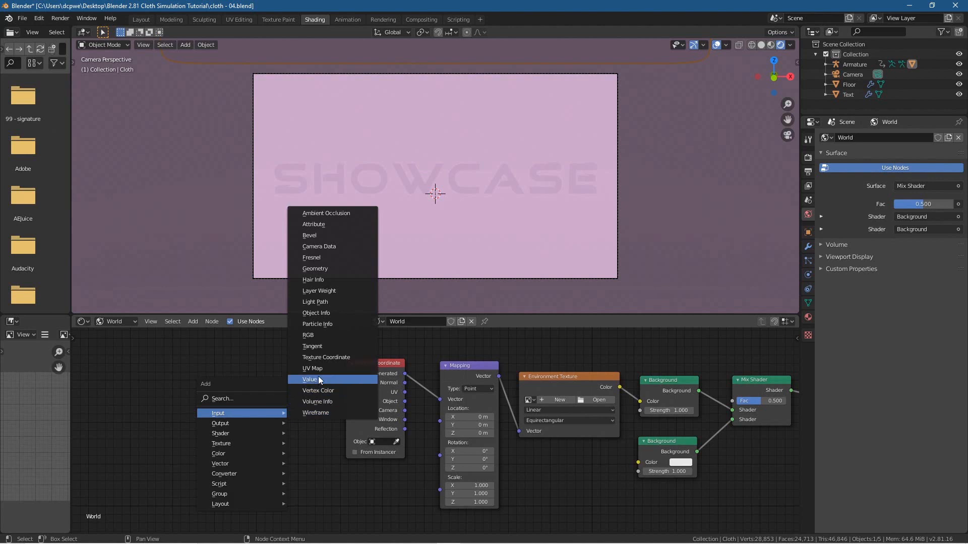
{"action": "left_click", "coordinate": [316, 302]}
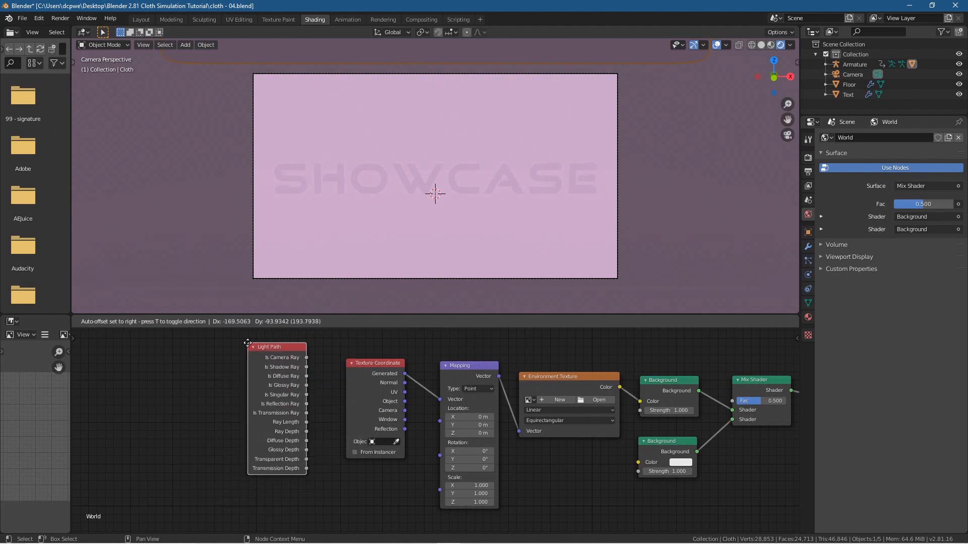
{"action": "left_click", "coordinate": [251, 343]}
{"action": "middle_click_drag", "start_coordinate": [542, 458], "coordinate": [447, 454]}
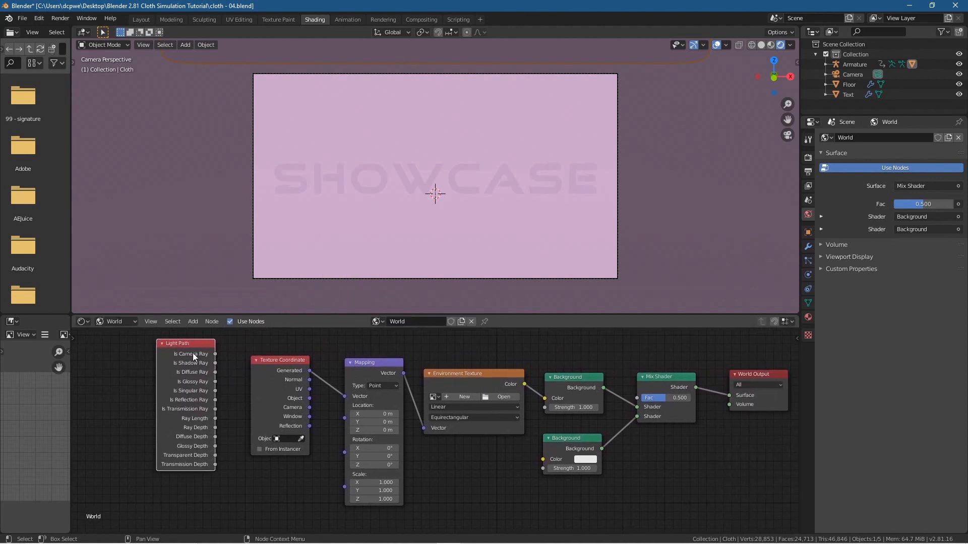
{"action": "left_click_drag", "start_coordinate": [214, 353], "coordinate": [637, 398]}
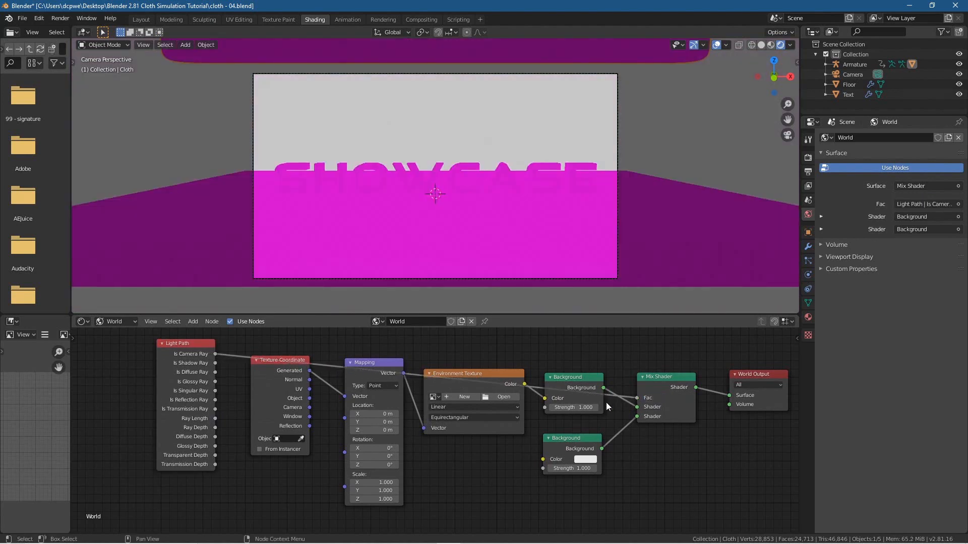
Step: Load shanghai_bund_4k (3).hdr from the HDRI folder into the Environment Texture node and view the lit scene
{"action": "left_click", "coordinate": [496, 397]}
{"action": "left_click", "coordinate": [371, 191]}
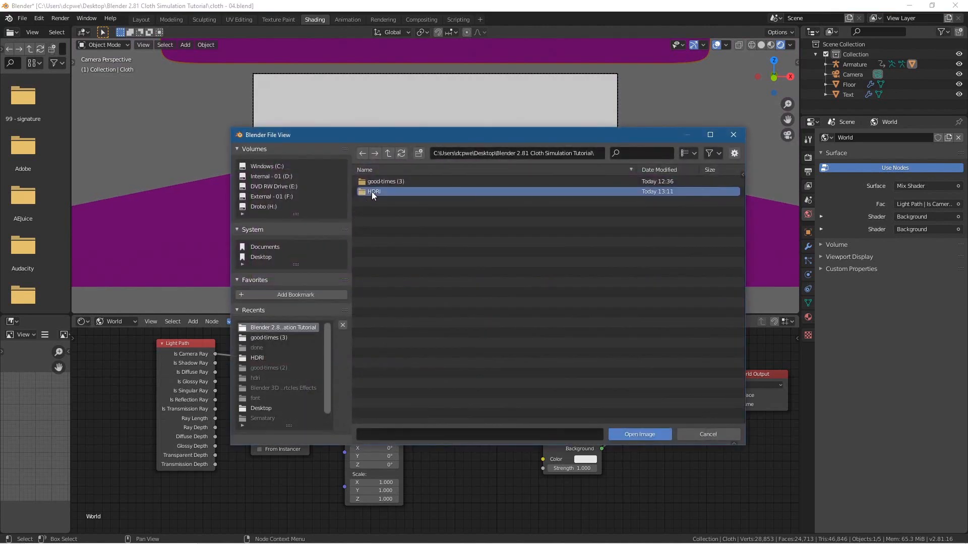
{"action": "double_click", "coordinate": [371, 192]}
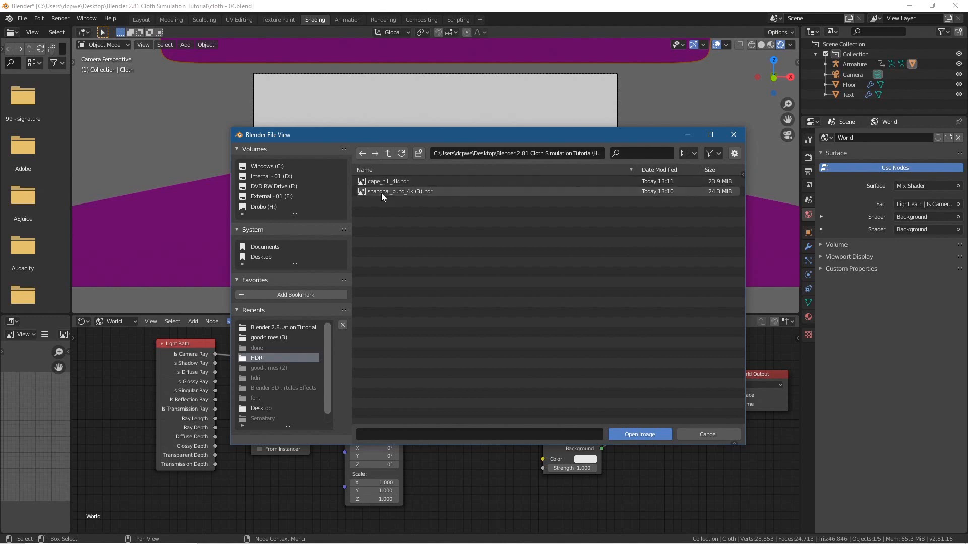
{"action": "left_click", "coordinate": [380, 192]}
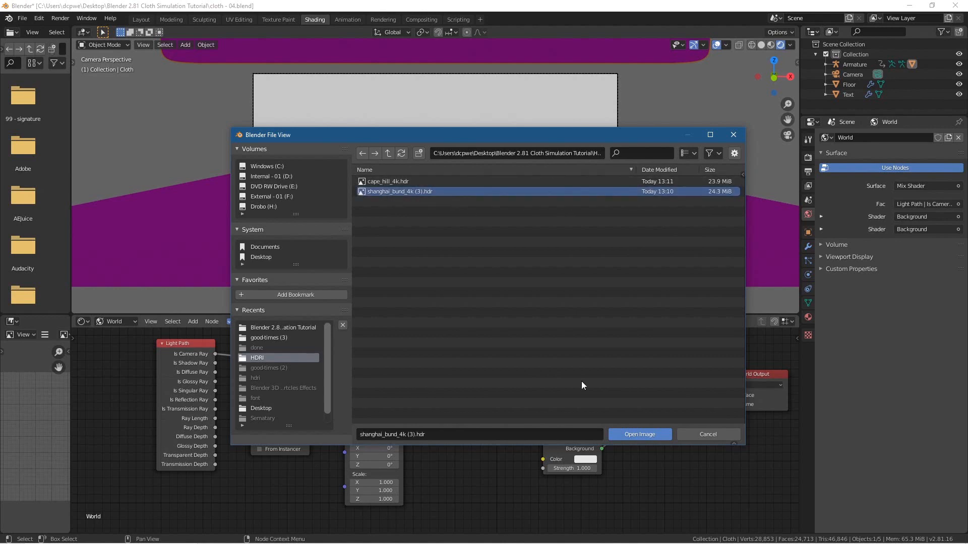
{"action": "left_click", "coordinate": [625, 434]}
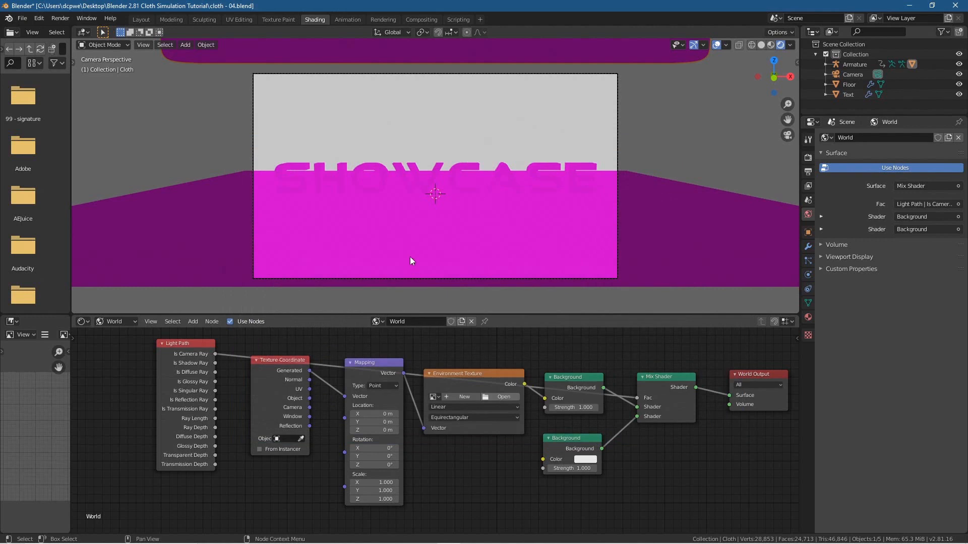
{"action": "middle_click_drag", "start_coordinate": [362, 238], "coordinate": [332, 235]}
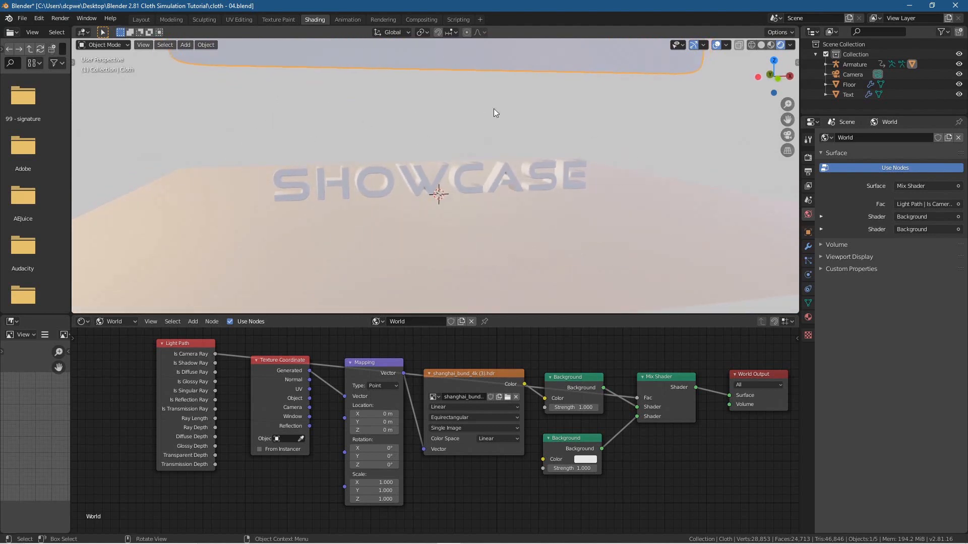
Step: Switch to the Layout workspace with Rendered shading and save the project as a new version, cloth - 05.blend
{"action": "left_click", "coordinate": [137, 23]}
{"action": "left_click", "coordinate": [780, 46]}
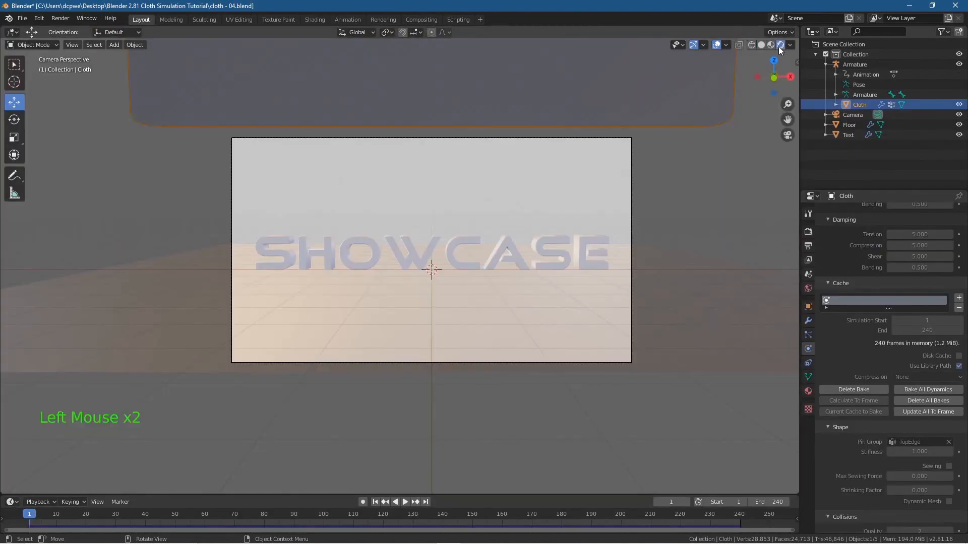
{"action": "left_click", "coordinate": [22, 18]}
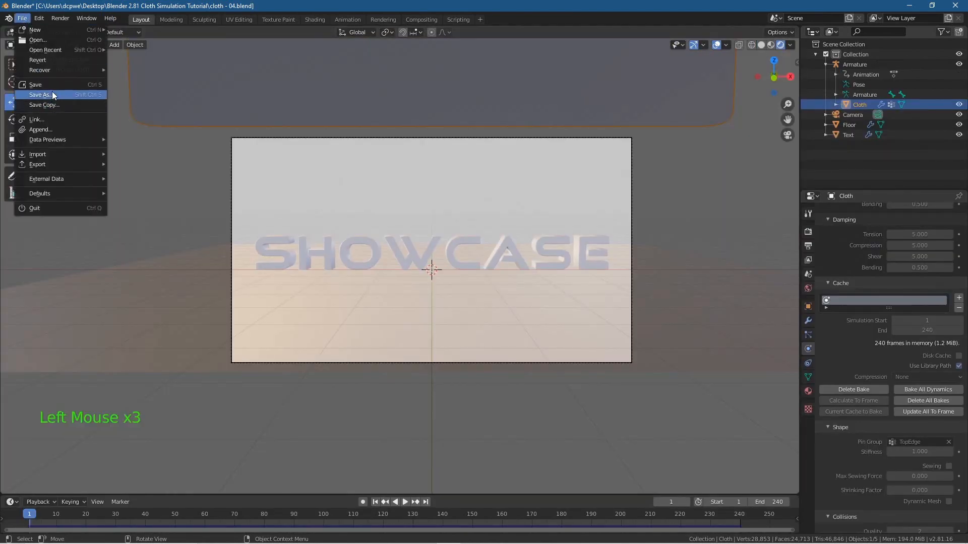
{"action": "left_click", "coordinate": [36, 95]}
{"action": "left_click", "coordinate": [583, 437]}
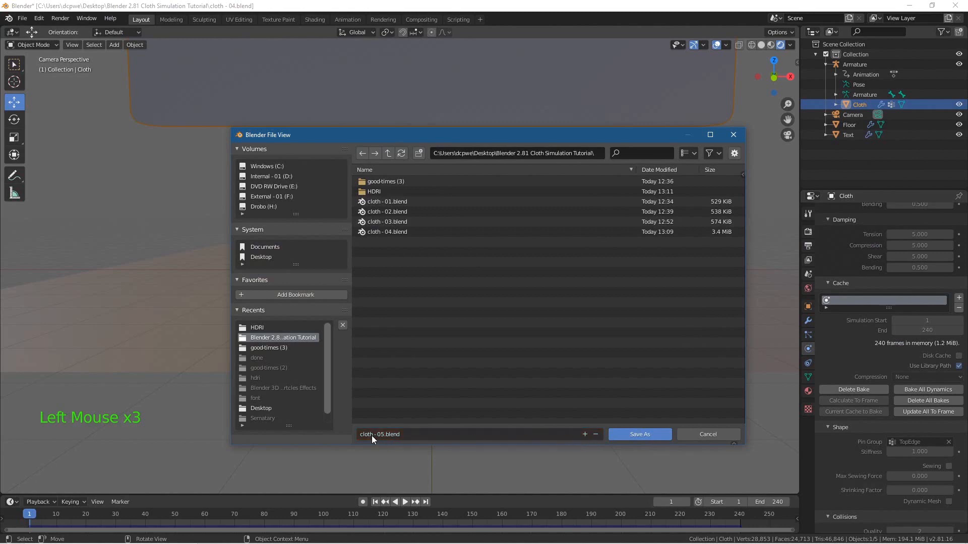
{"action": "left_click", "coordinate": [647, 434]}
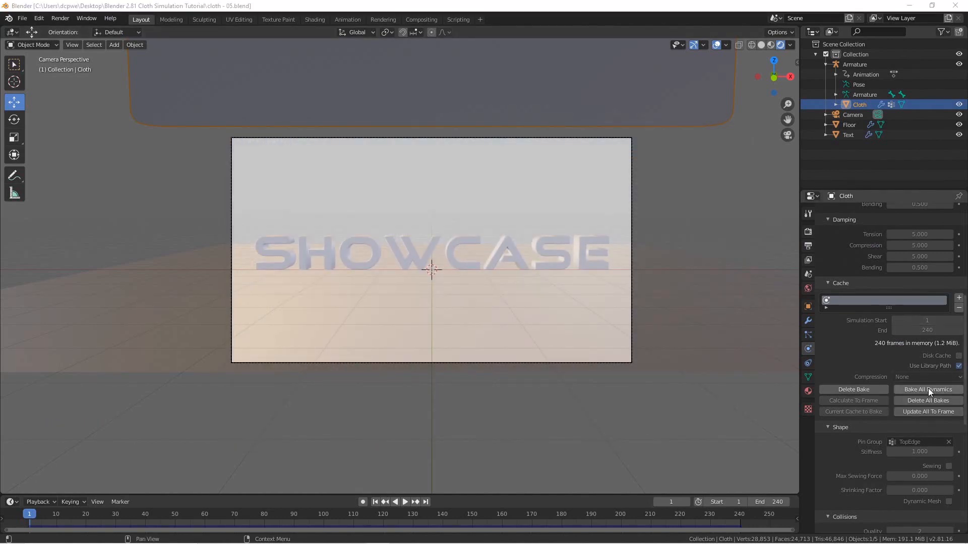
Step: Add a new material to the SHOWCASE text object and name it Text
{"action": "left_click", "coordinate": [538, 252]}
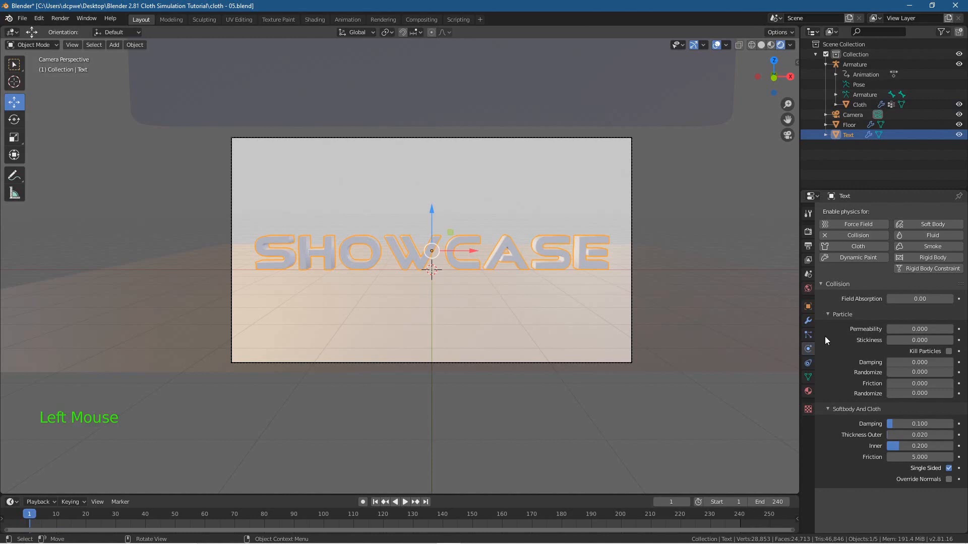
{"action": "left_click", "coordinate": [808, 392]}
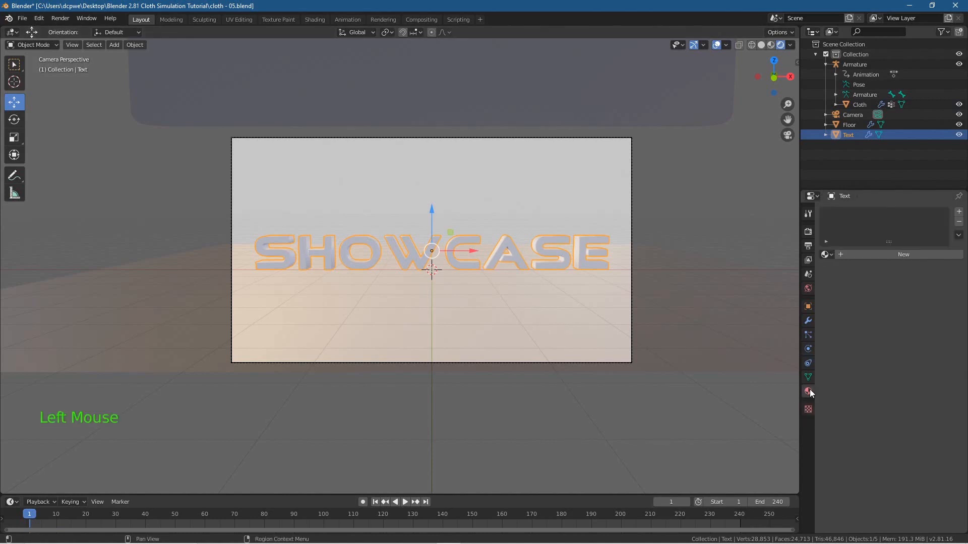
{"action": "triple_click", "coordinate": [849, 134]}
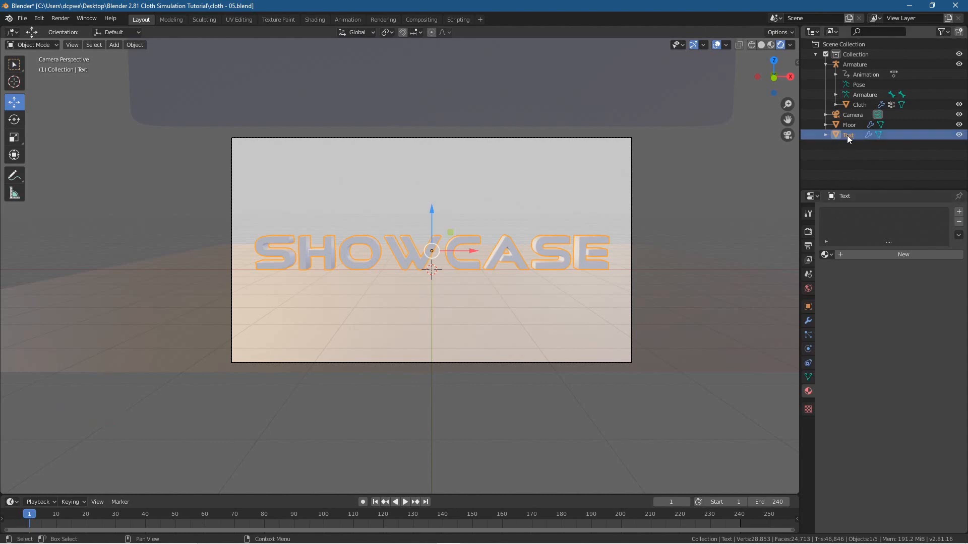
{"action": "left_click", "coordinate": [818, 403]}
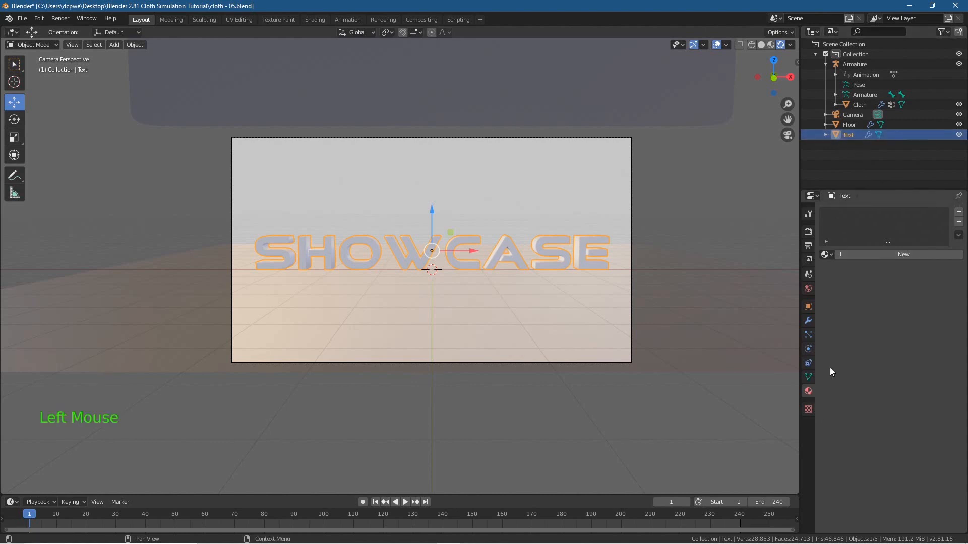
{"action": "left_click", "coordinate": [912, 251]}
{"action": "left_click", "coordinate": [881, 254]}
{"action": "type", "text": "Text"}
{"action": "key", "text": "Return"}
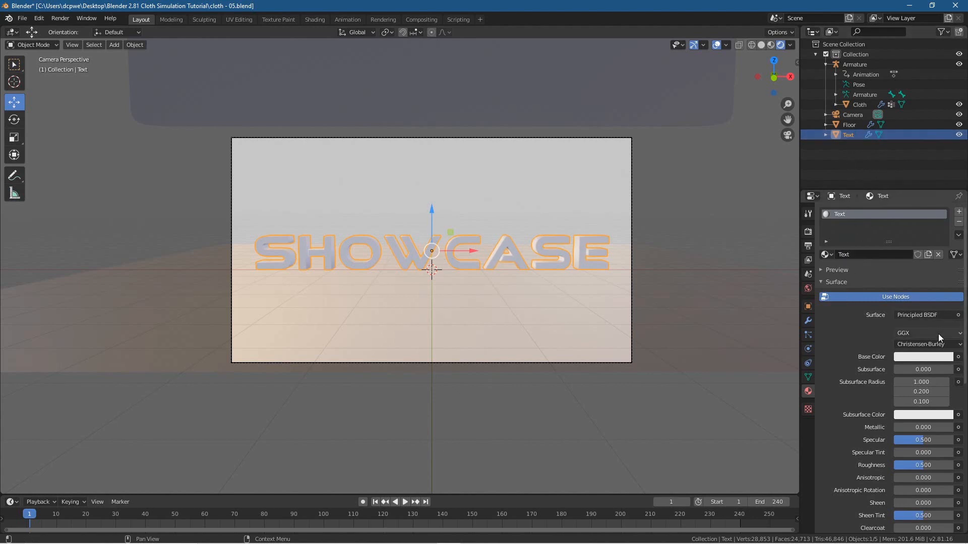
Step: Set the Text material's Metallic to 1.000 and Roughness to 0.175, and check the letters up close before returning to the camera view
{"action": "left_click_drag", "start_coordinate": [906, 428], "coordinate": [956, 429]}
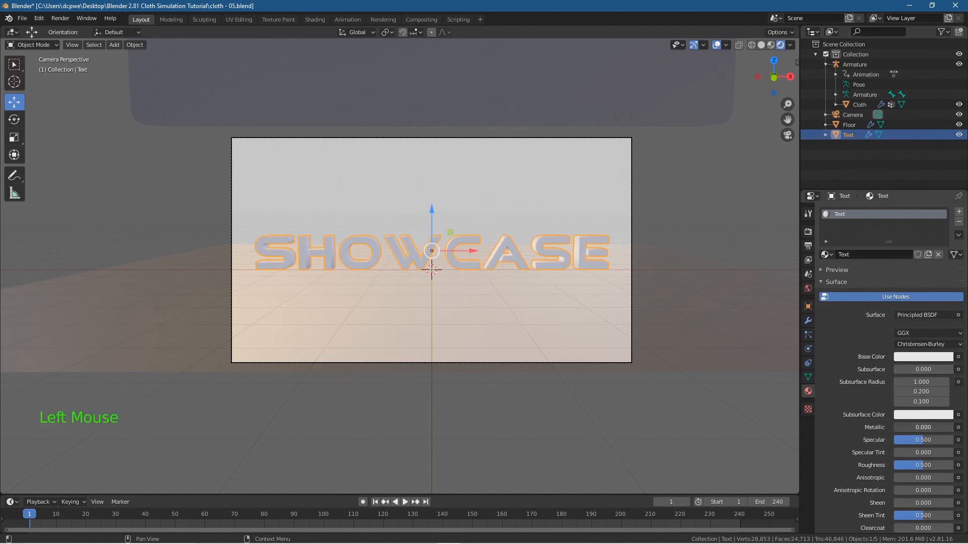
{"action": "left_click_drag", "start_coordinate": [924, 464], "coordinate": [898, 465]}
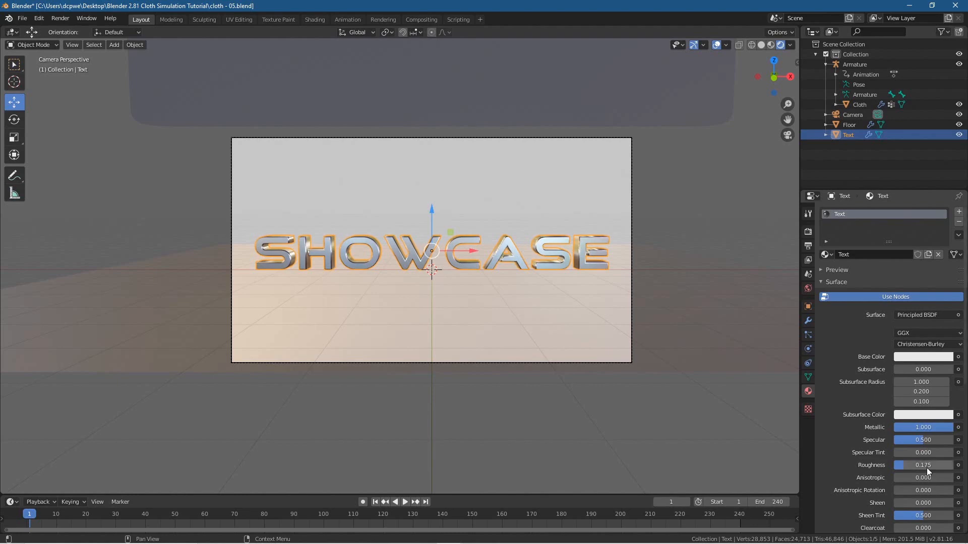
{"action": "scroll", "coordinate": [475, 316], "scroll_direction": "up", "scroll_amount": 5}
{"action": "middle_click_drag", "start_coordinate": [334, 285], "coordinate": [294, 280]}
{"action": "scroll", "coordinate": [295, 284], "scroll_direction": "up", "scroll_amount": 3}
{"action": "scroll", "coordinate": [295, 283], "scroll_direction": "up", "scroll_amount": 4}
{"action": "middle_click_drag", "start_coordinate": [425, 318], "coordinate": [455, 303]}
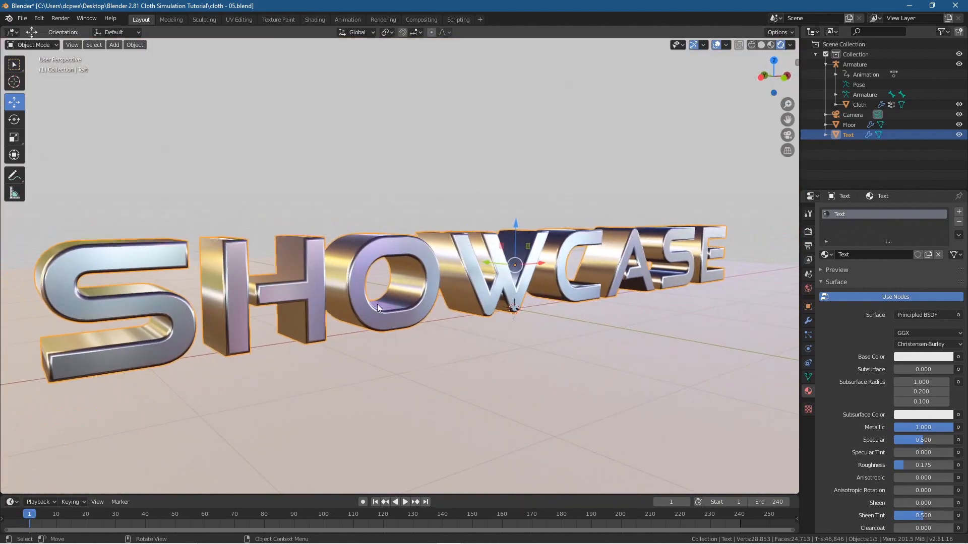
{"action": "key", "text": "KP_0"}
{"action": "scroll", "coordinate": [453, 260], "scroll_direction": "down", "scroll_amount": 5}
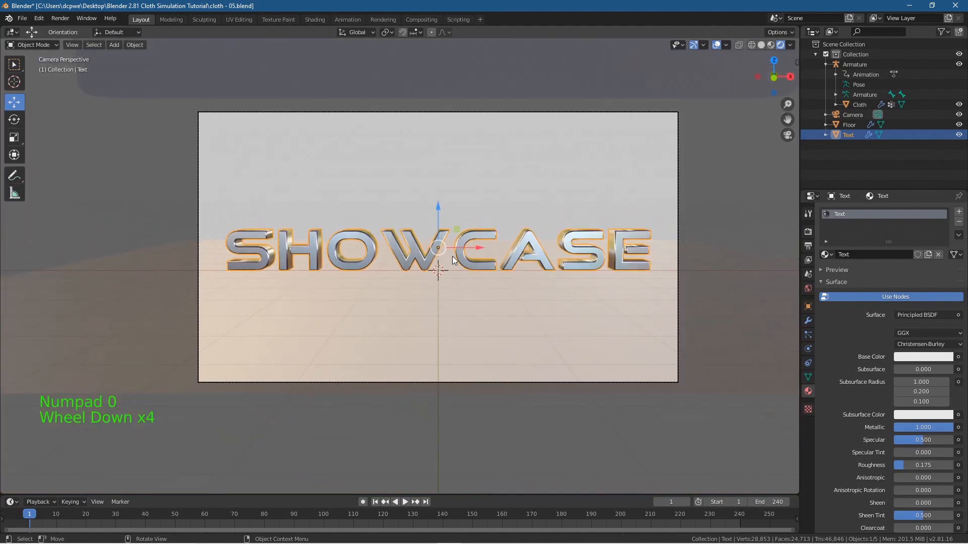
Step: Add a new material to the Floor object and name it Floor
{"action": "left_click", "coordinate": [686, 314]}
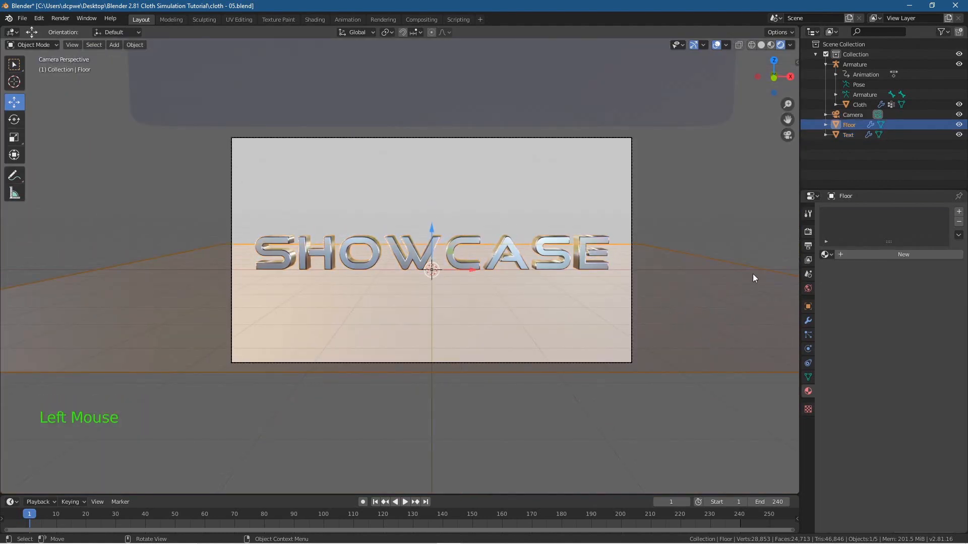
{"action": "triple_click", "coordinate": [853, 127]}
{"action": "triple_click", "coordinate": [852, 126]}
{"action": "left_click", "coordinate": [857, 271]}
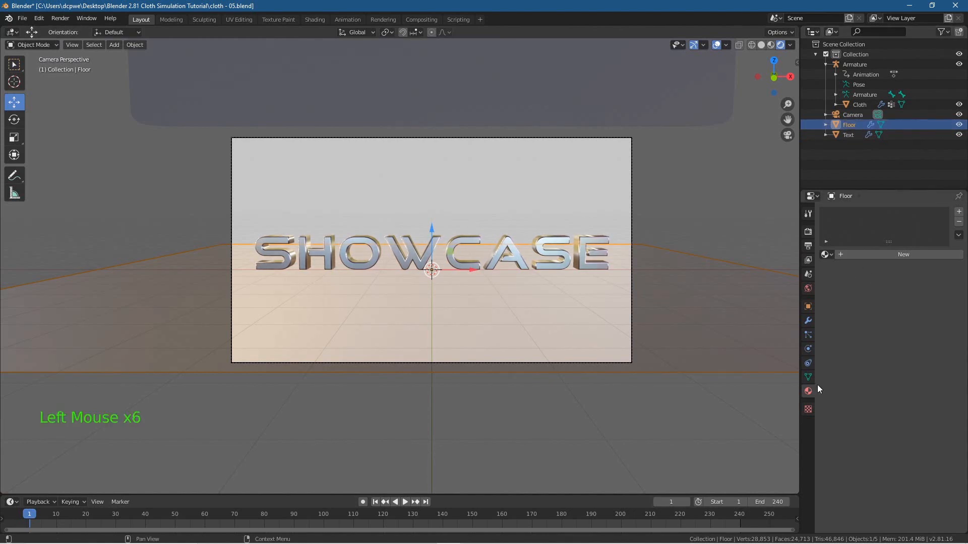
{"action": "left_click", "coordinate": [807, 390]}
{"action": "left_click", "coordinate": [879, 255]}
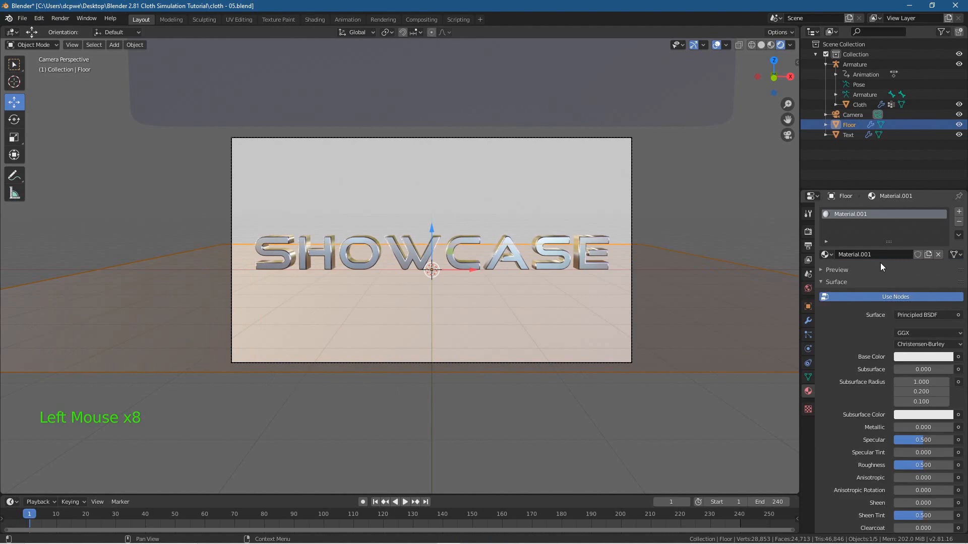
{"action": "left_click", "coordinate": [880, 255]}
{"action": "type", "text": "Floor"}
{"action": "key", "text": "Return"}
Step: Set the Floor material's Metallic to 1.000 and Roughness to 0.25
{"action": "left_click_drag", "start_coordinate": [907, 427], "coordinate": [955, 427]}
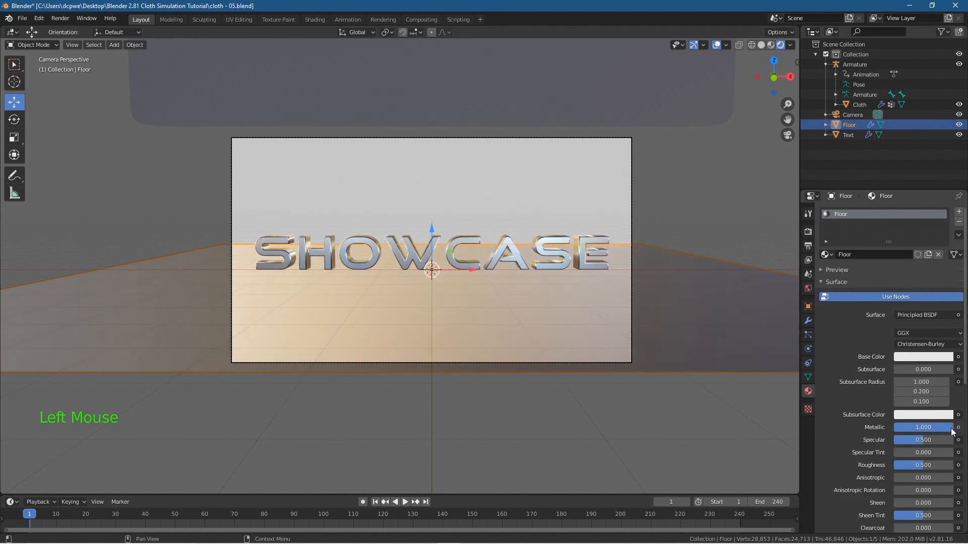
{"action": "left_click_drag", "start_coordinate": [947, 465], "coordinate": [928, 465]}
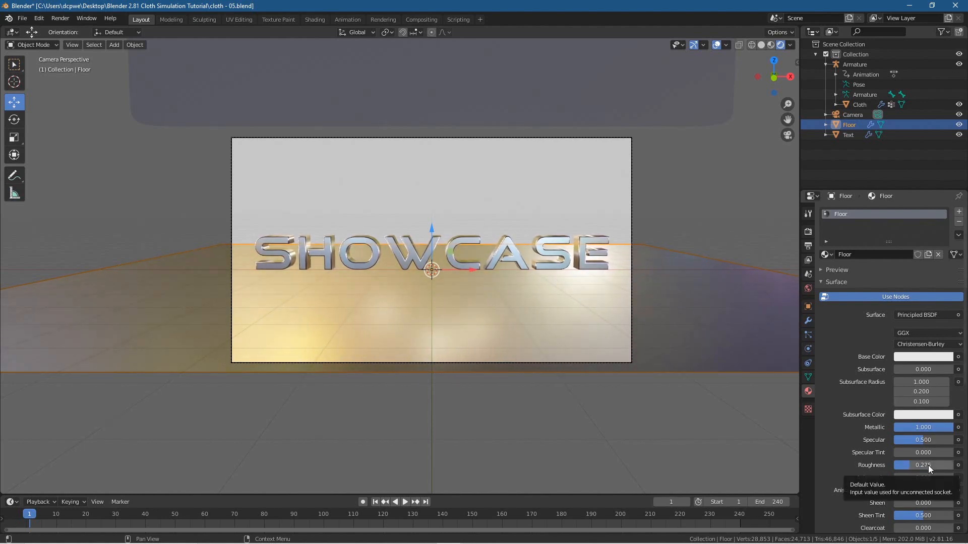
{"action": "left_click", "coordinate": [919, 466]}
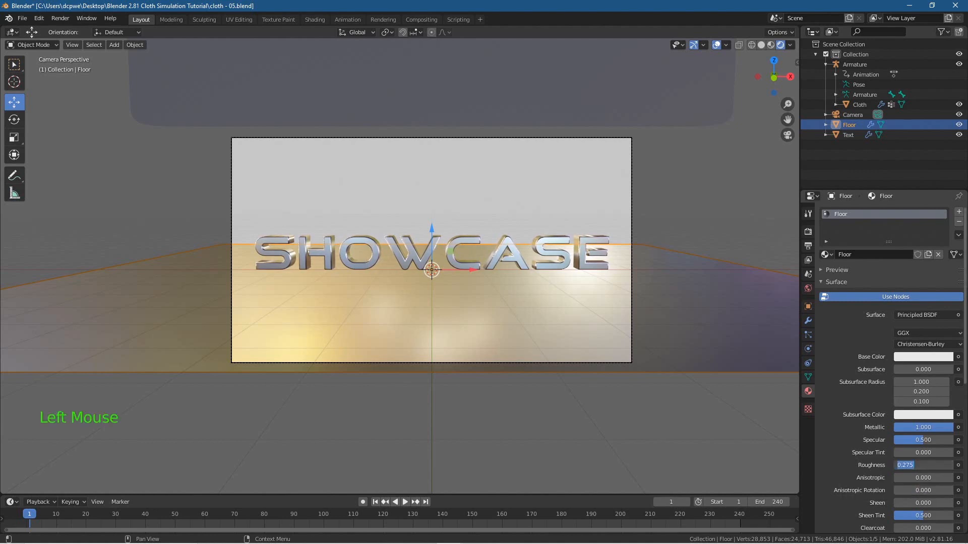
{"action": "type", "text": "0.25"}
{"action": "key", "text": "Return"}
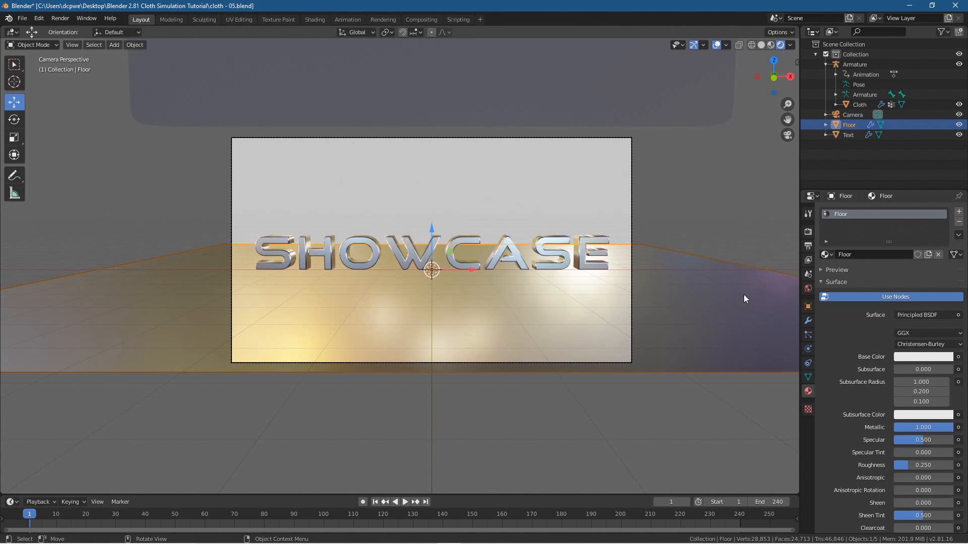
Step: Enable Bloom, Ambient Occlusion and Screen Space Reflections in the Eevee render settings
{"action": "left_click", "coordinate": [808, 233]}
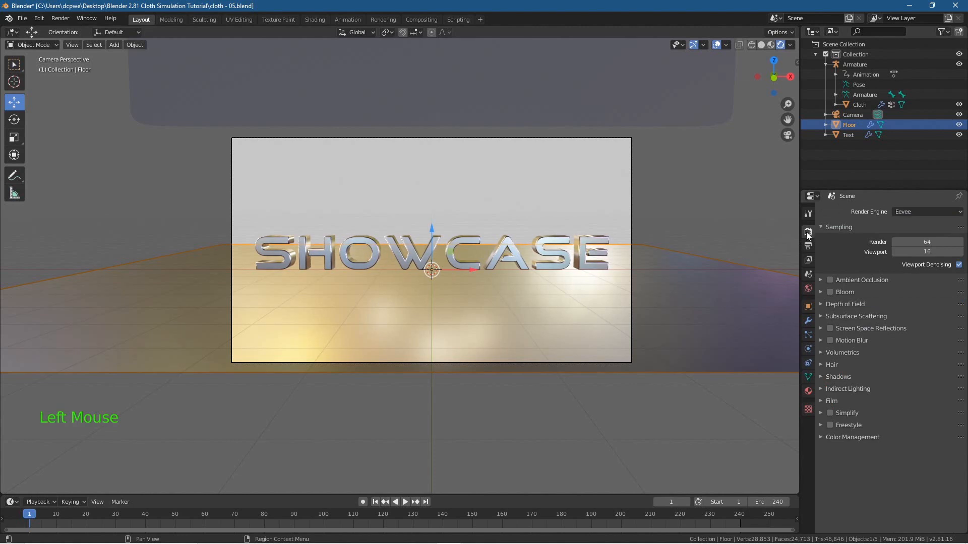
{"action": "left_click", "coordinate": [829, 293]}
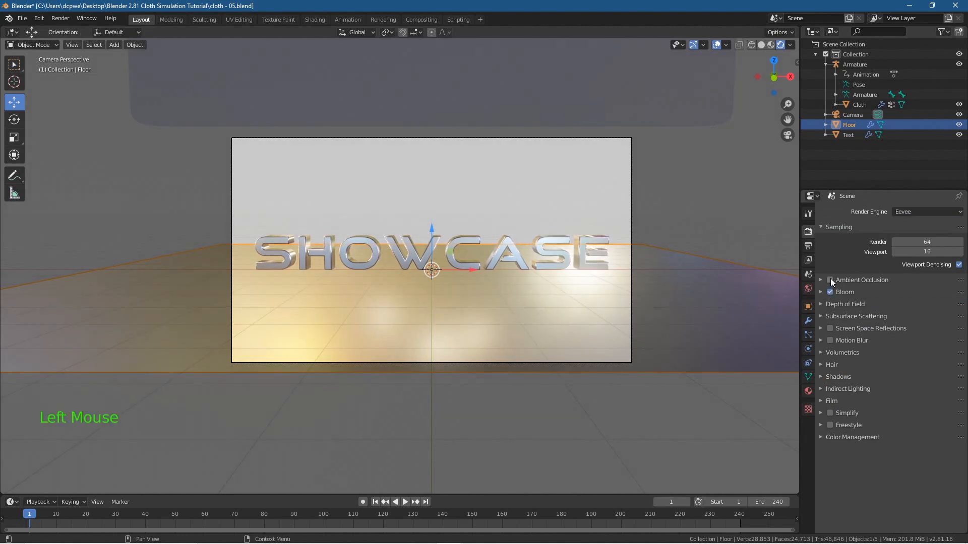
{"action": "left_click", "coordinate": [830, 280]}
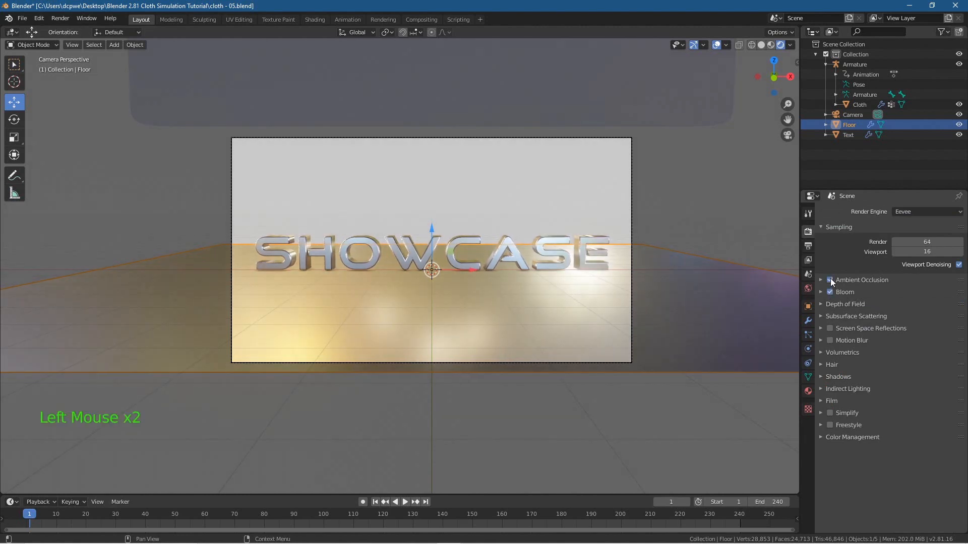
{"action": "left_click", "coordinate": [830, 328]}
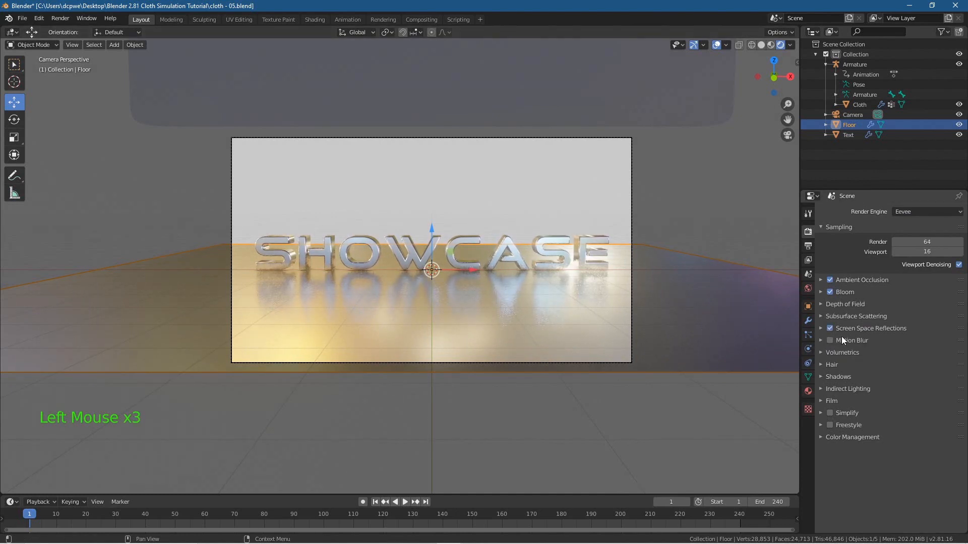
Step: Enable Volumetric Shadows in the Eevee volumetrics settings
{"action": "left_click", "coordinate": [822, 352]}
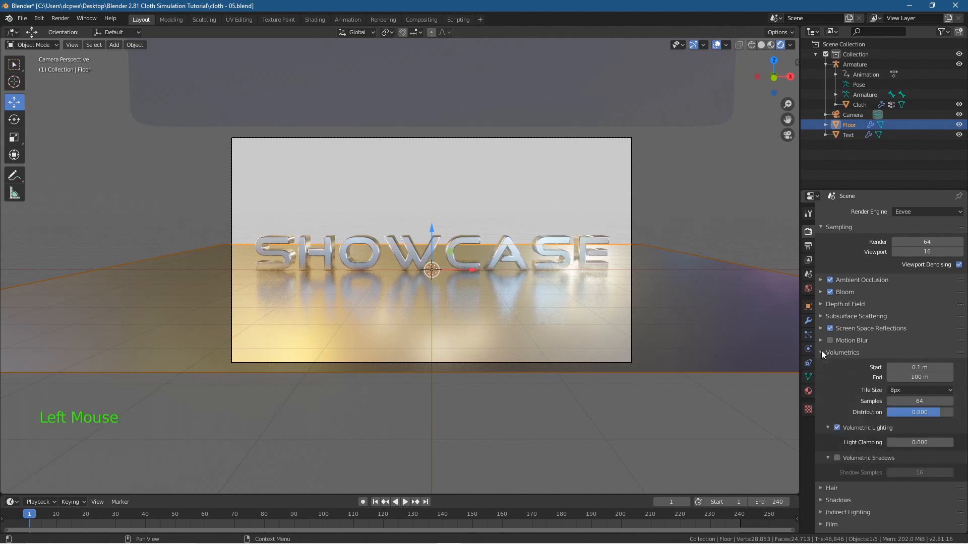
{"action": "left_click", "coordinate": [837, 458]}
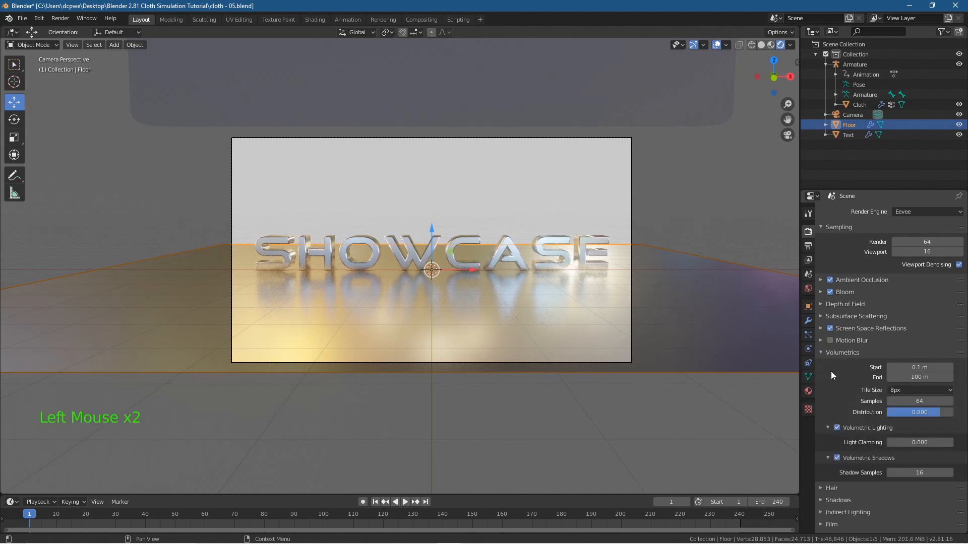
{"action": "left_click", "coordinate": [820, 352]}
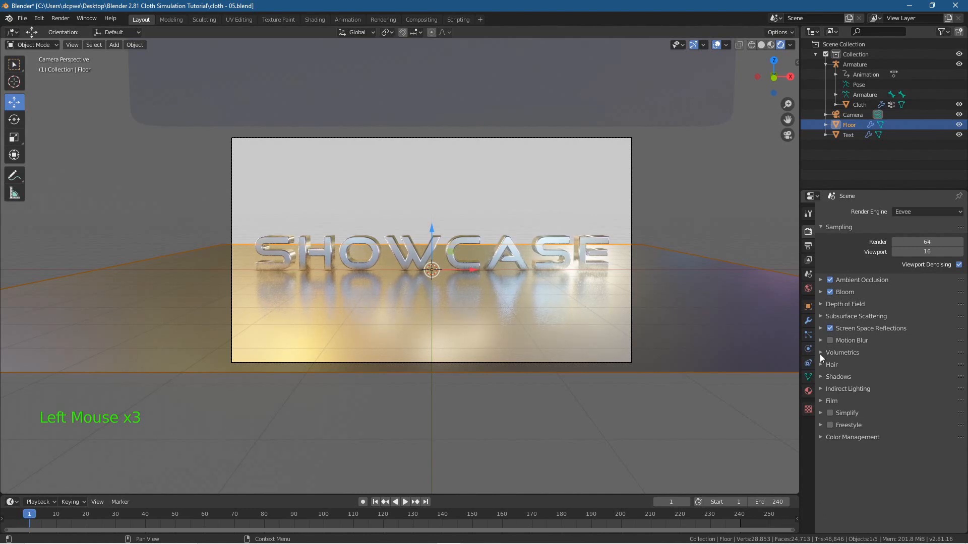
{"action": "left_click", "coordinate": [817, 377]}
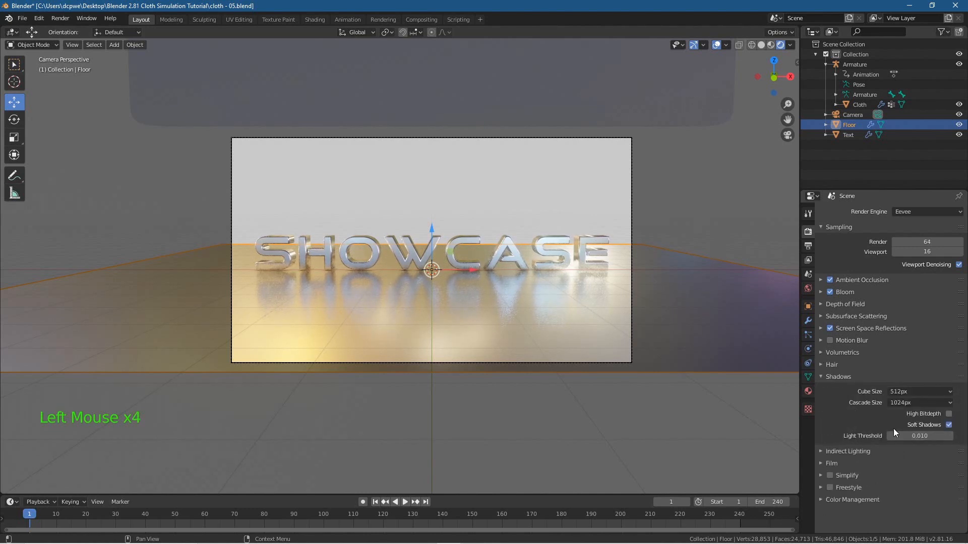
{"action": "left_click", "coordinate": [950, 425]}
{"action": "left_click", "coordinate": [951, 426]}
{"action": "left_click", "coordinate": [825, 376]}
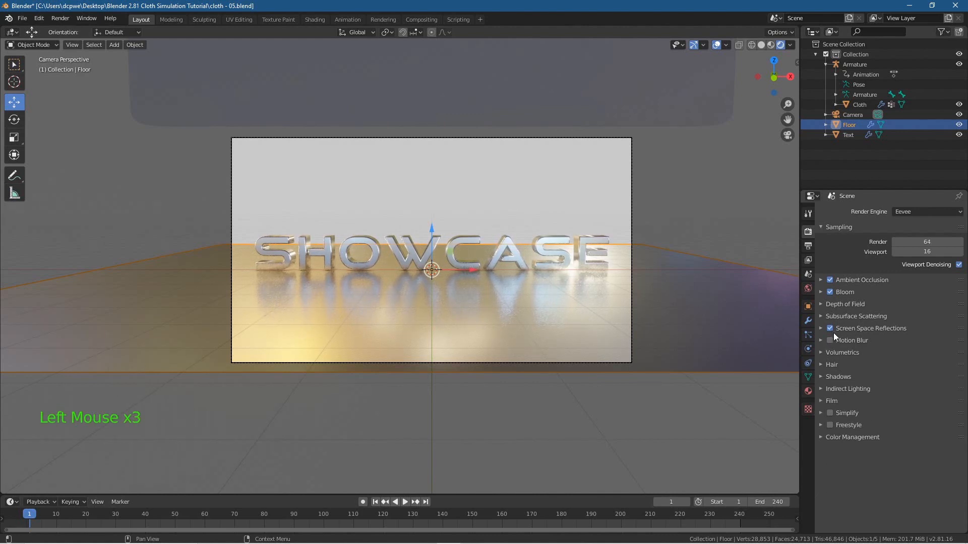
Step: Set the Eevee render samples to 120
{"action": "left_click", "coordinate": [947, 243]}
{"action": "type", "text": "120"}
{"action": "key", "text": "Return"}
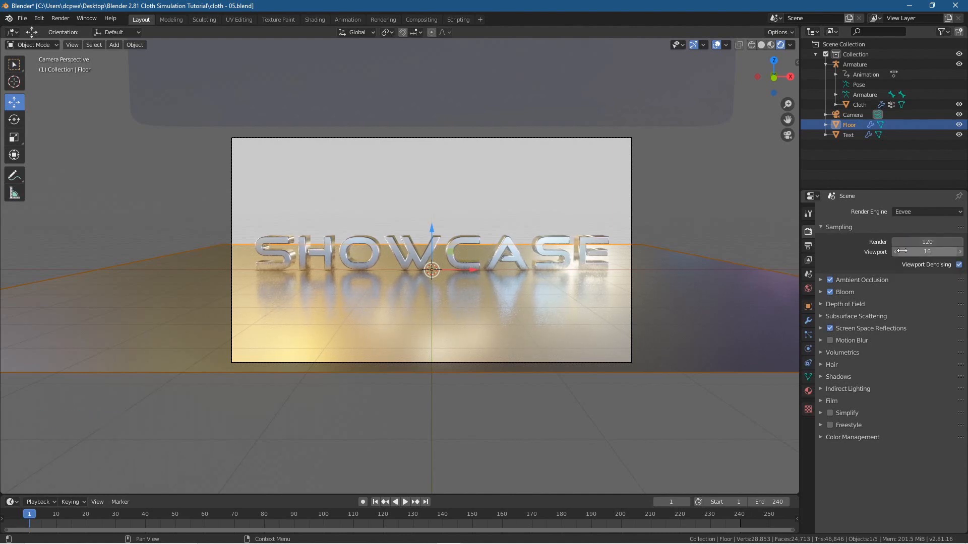
Step: Set the Eevee viewport samples to 60
{"action": "left_click", "coordinate": [919, 254]}
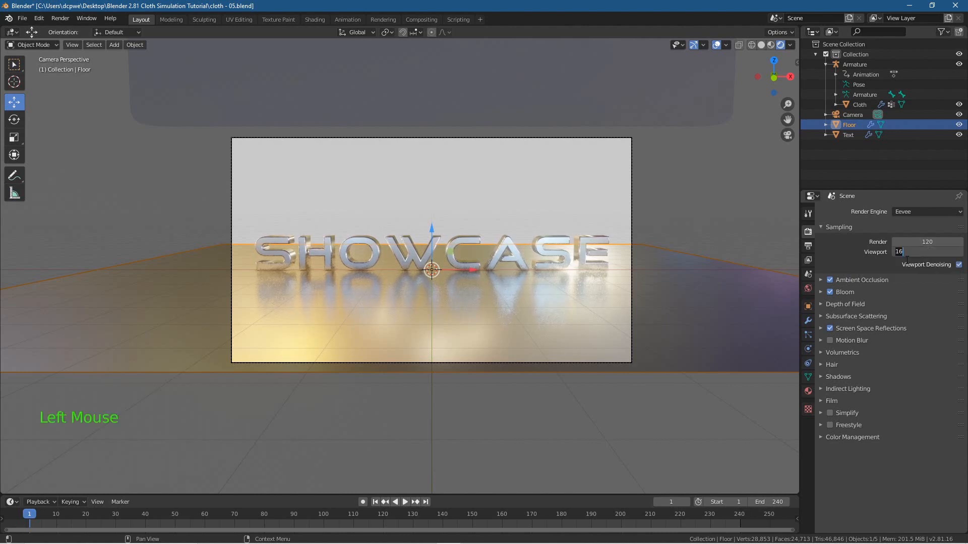
{"action": "type", "text": "60"}
{"action": "key", "text": "Return"}
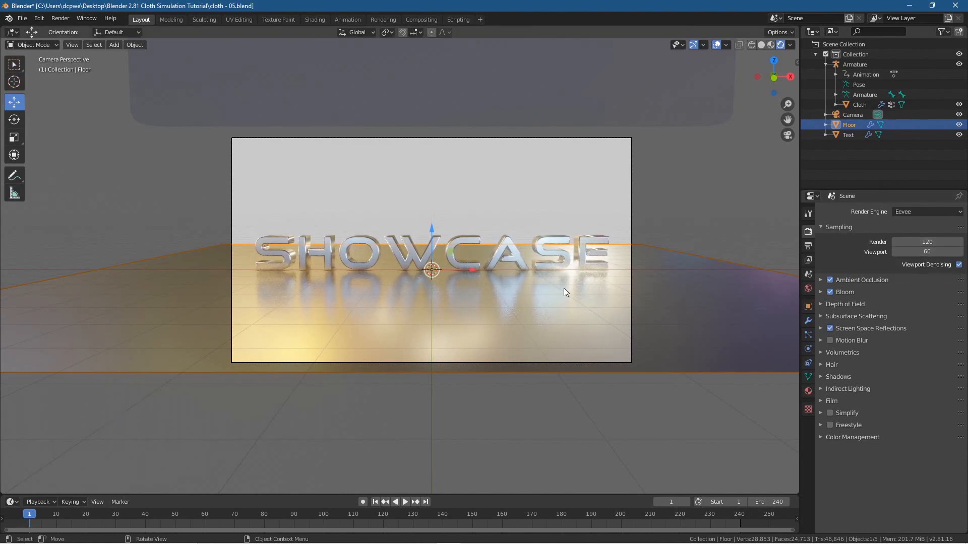
{"action": "mouse_move", "coordinate": [347, 295]}
{"action": "middle_mouse_down"}
{"action": "mouse_move", "coordinate": [407, 302]}
{"action": "mouse_move", "coordinate": [308, 325]}
{"action": "mouse_move", "coordinate": [348, 312]}
{"action": "middle_mouse_up"}
{"action": "scroll", "coordinate": [373, 333], "scroll_direction": "down", "scroll_amount": 1}
{"action": "scroll", "coordinate": [404, 360], "scroll_direction": "up", "scroll_amount": 5}
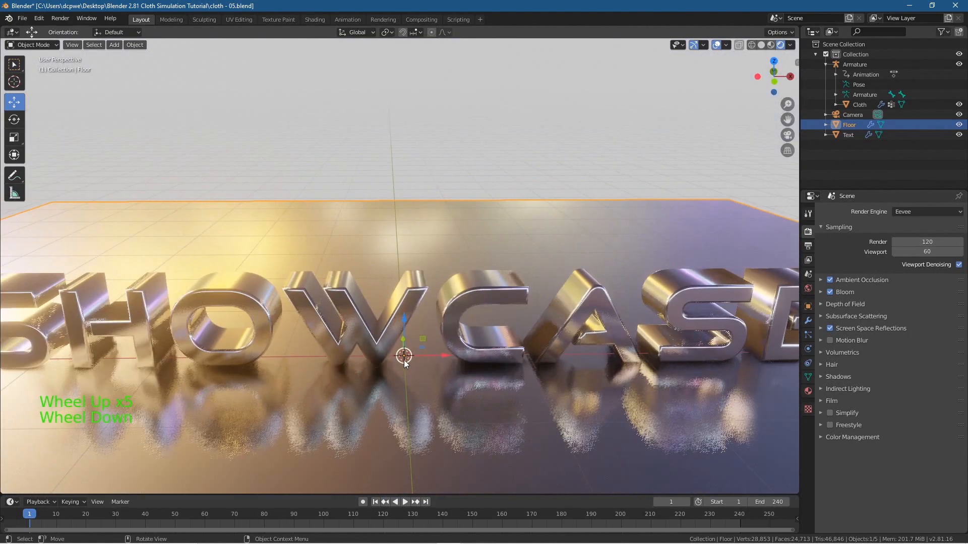
{"action": "middle_click_drag", "start_coordinate": [401, 334], "coordinate": [419, 344]}
{"action": "scroll", "coordinate": [438, 359], "scroll_direction": "down", "scroll_amount": 3}
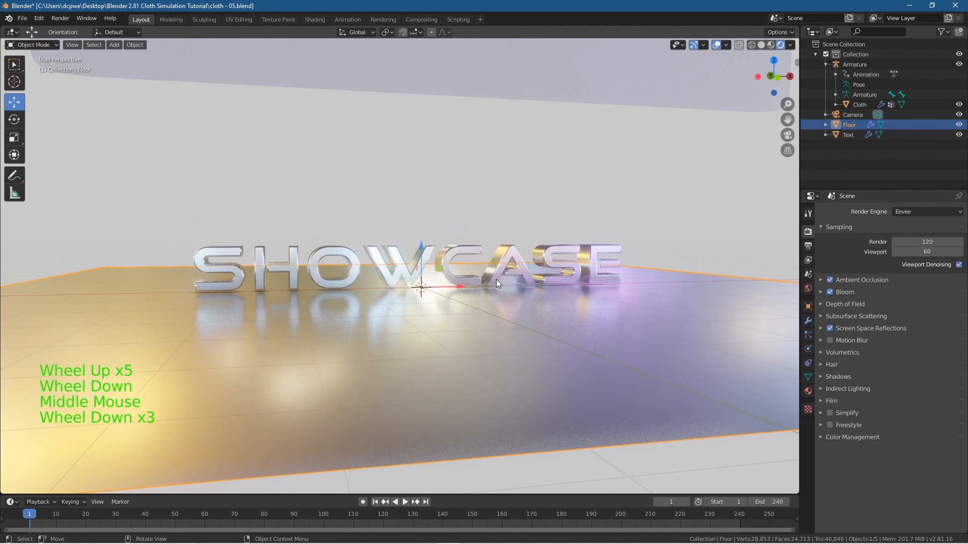
{"action": "key", "text": "KP_0"}
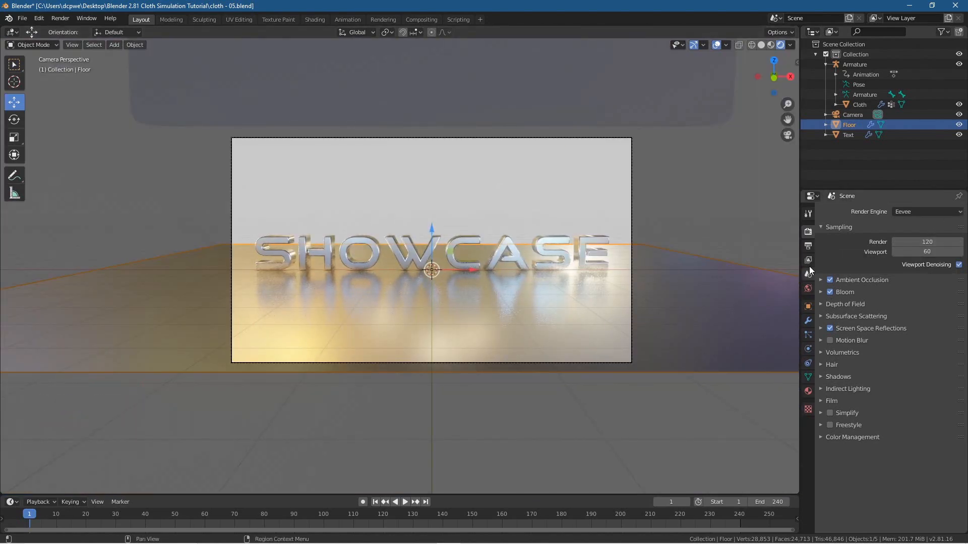
Step: Set the output frame rate to 30 fps and save the file
{"action": "left_click", "coordinate": [808, 247]}
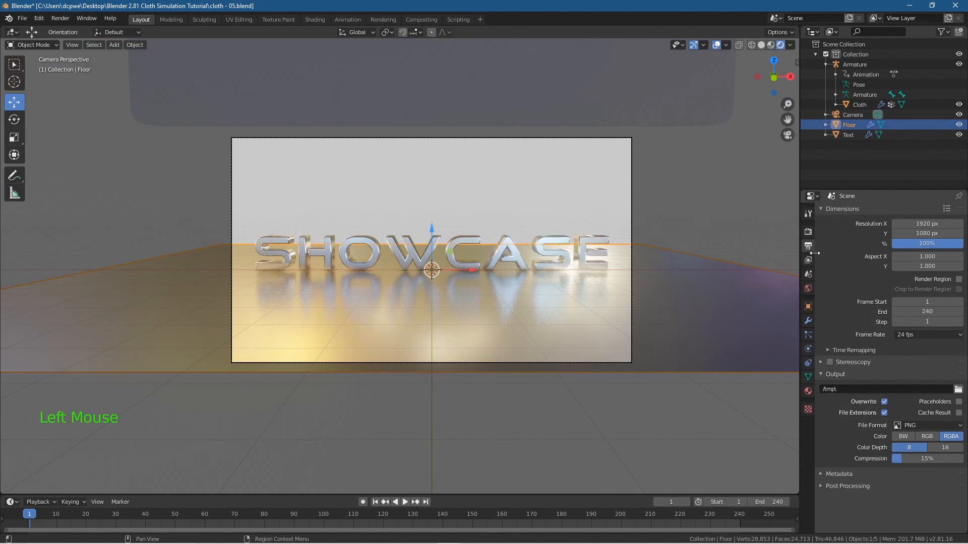
{"action": "left_click", "coordinate": [927, 335]}
{"action": "left_click", "coordinate": [915, 382]}
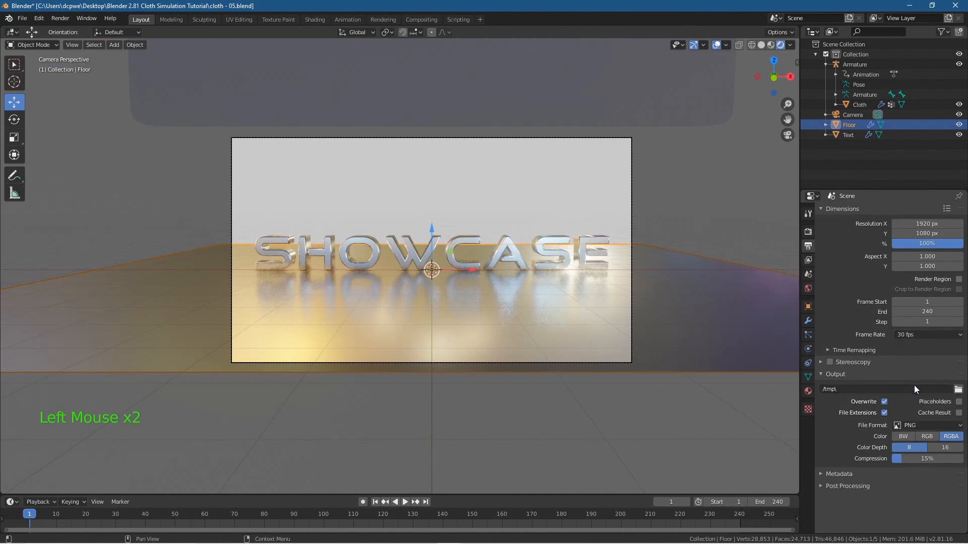
{"action": "left_click", "coordinate": [22, 18]}
{"action": "left_click", "coordinate": [28, 86]}
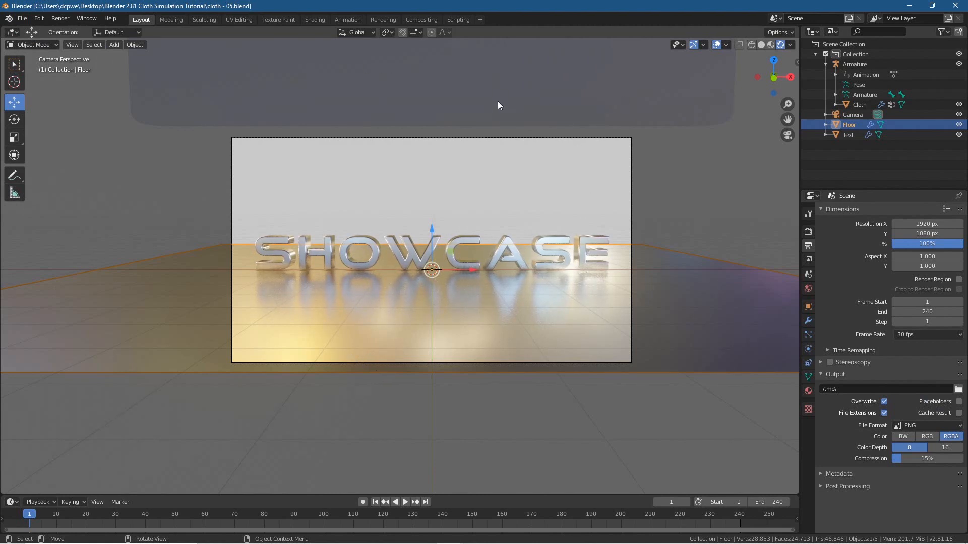
Step: Add a new material to the cloth object and name it Cloth
{"action": "left_click", "coordinate": [465, 88]}
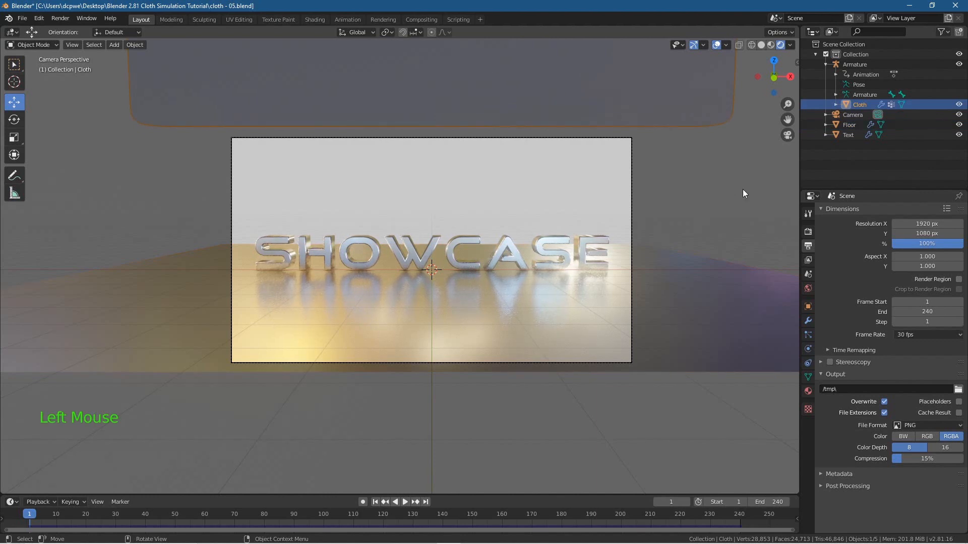
{"action": "left_click", "coordinate": [807, 393]}
{"action": "left_click", "coordinate": [902, 255]}
{"action": "left_click", "coordinate": [897, 254]}
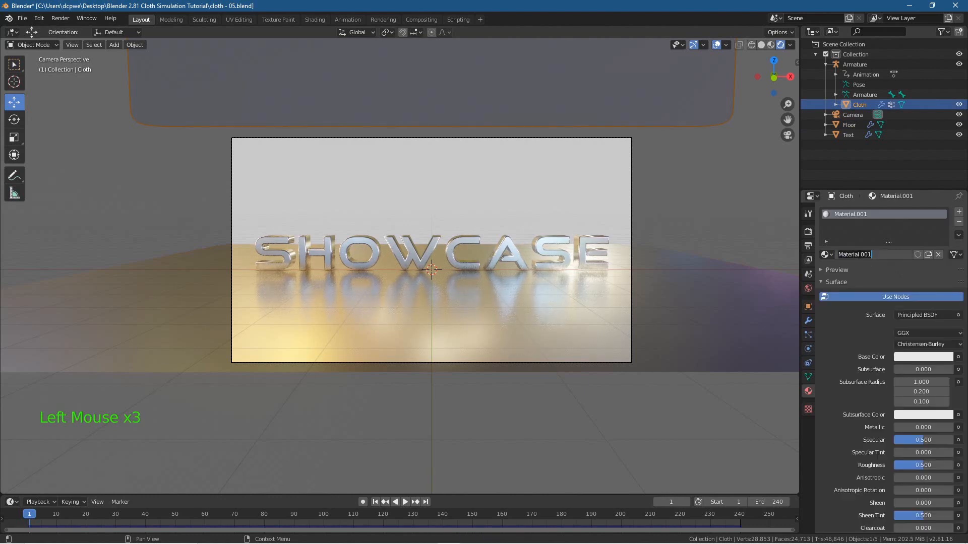
{"action": "type", "text": "Cloth"}
{"action": "key", "text": "Return"}
Step: Set the Cloth material's Metallic to 1.000 and Roughness to 0.25, and preview the cloth at frame 40
{"action": "scroll", "coordinate": [900, 325], "scroll_direction": "up", "scroll_amount": 1}
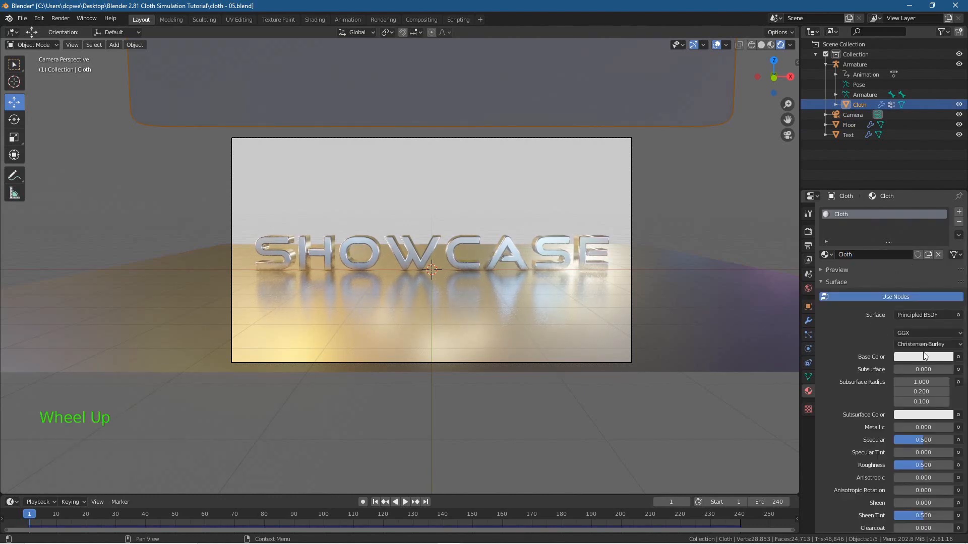
{"action": "left_click", "coordinate": [901, 435]}
{"action": "left_click", "coordinate": [902, 428]}
{"action": "left_click_drag", "start_coordinate": [903, 428], "coordinate": [954, 429]}
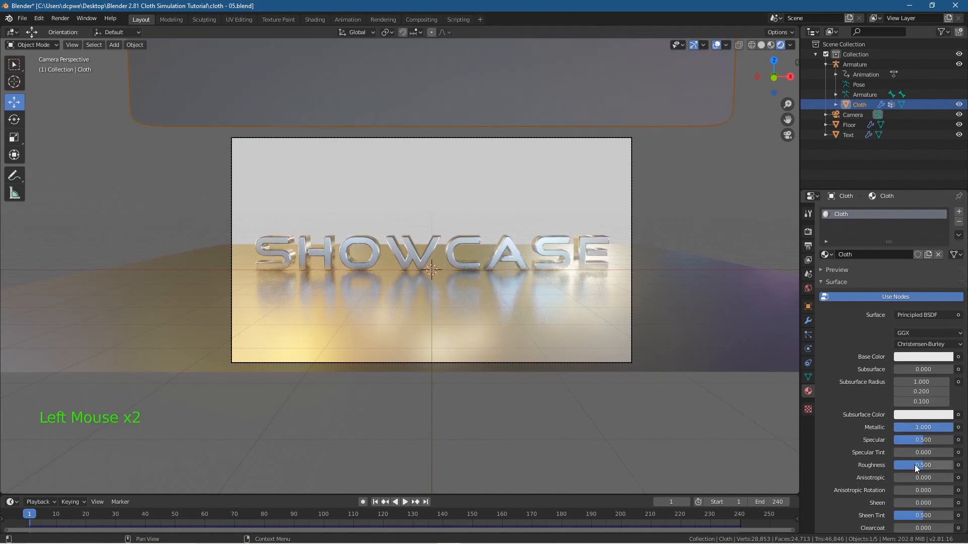
{"action": "left_click_drag", "start_coordinate": [920, 465], "coordinate": [907, 464]}
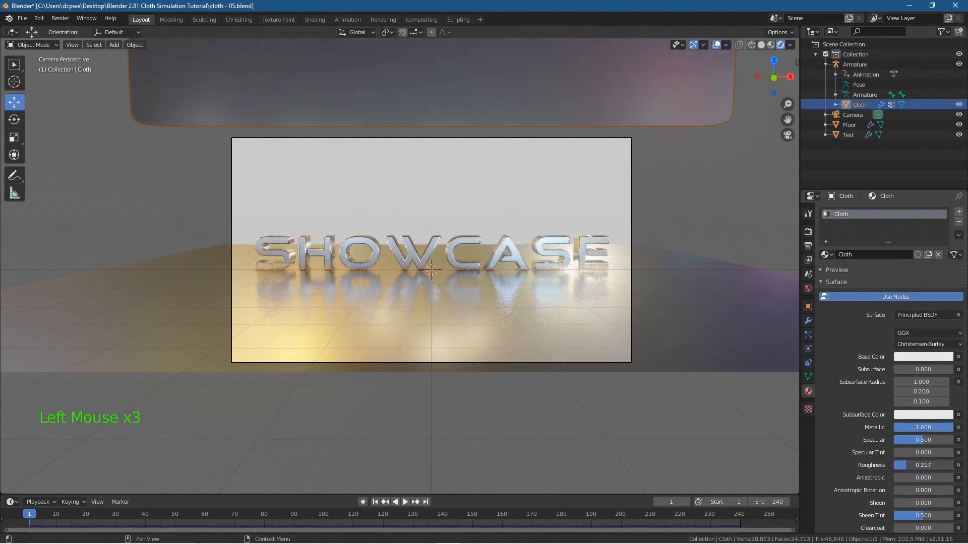
{"action": "left_click_drag", "start_coordinate": [34, 512], "coordinate": [145, 524]}
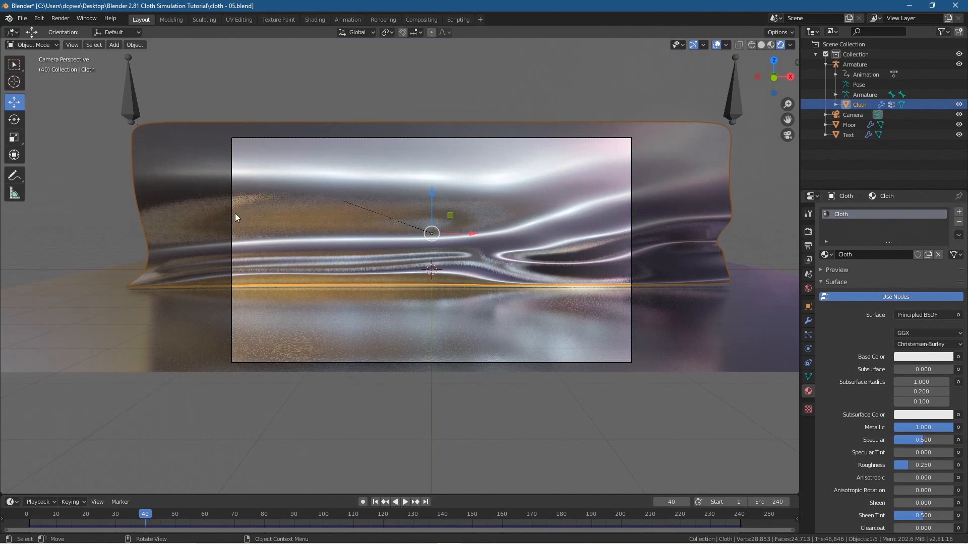
{"action": "mouse_move", "coordinate": [360, 250]}
{"action": "middle_mouse_down"}
{"action": "mouse_move", "coordinate": [431, 256]}
{"action": "mouse_move", "coordinate": [446, 247]}
{"action": "mouse_move", "coordinate": [372, 262]}
{"action": "mouse_move", "coordinate": [351, 249]}
{"action": "middle_mouse_up"}
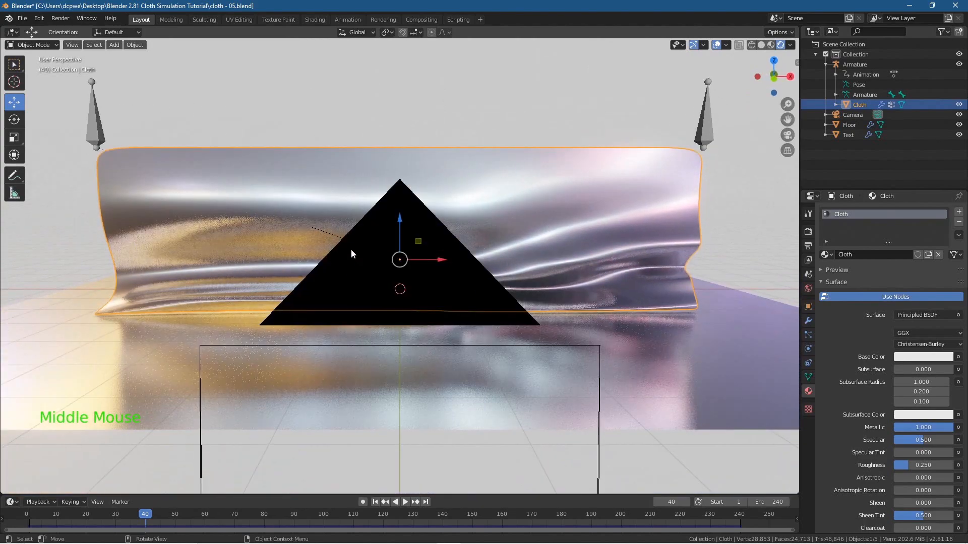
{"action": "key", "text": "KP_0"}
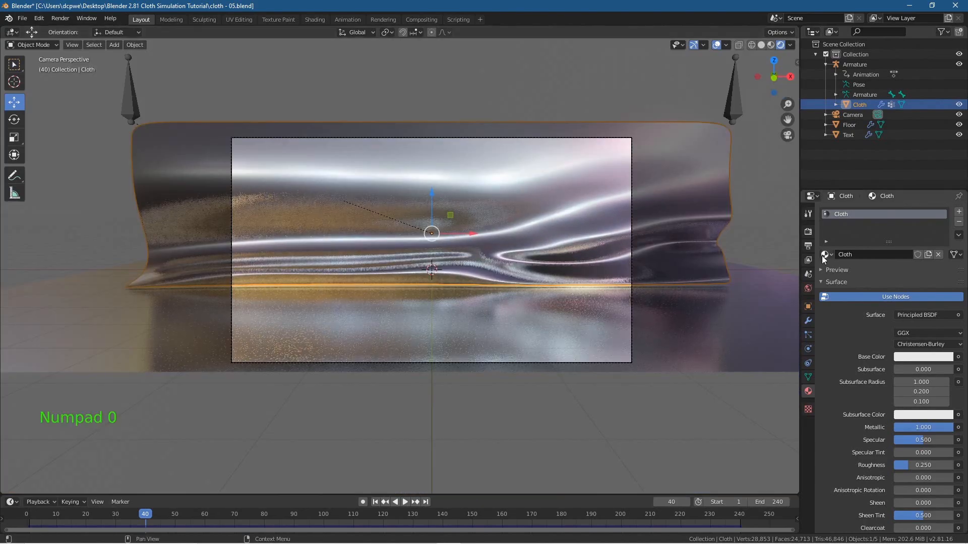
Step: Disable Half Res Trace, set Trace Precision to 1.000 and Max Roughness to 0.2 for Screen Space Reflections, and preview the animation, stopping at frame 46
{"action": "left_click", "coordinate": [808, 232]}
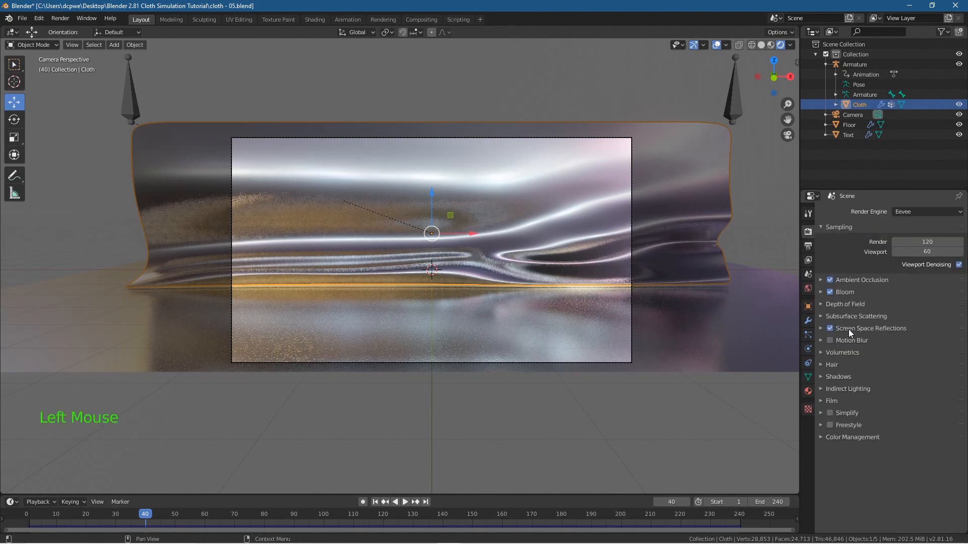
{"action": "left_click", "coordinate": [821, 329]}
{"action": "left_click", "coordinate": [949, 354]}
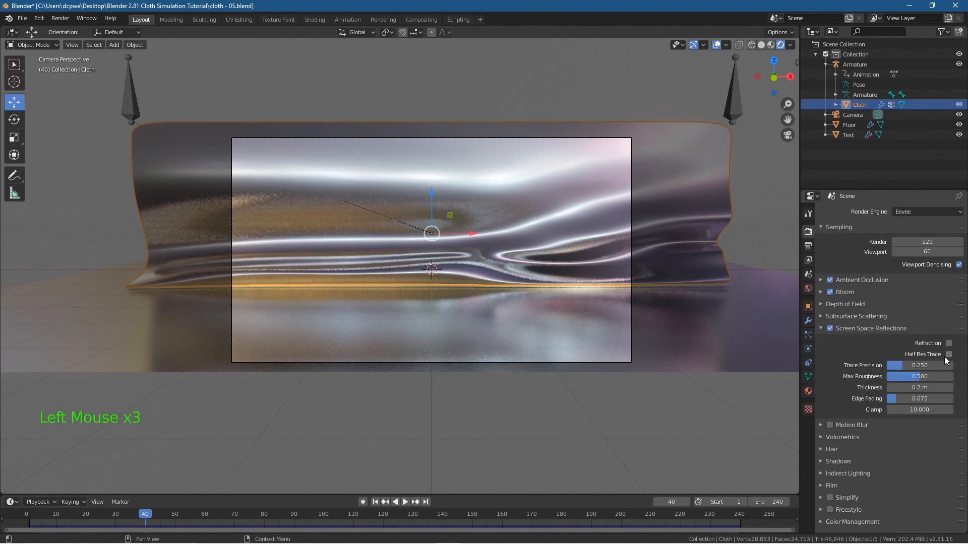
{"action": "mouse_move", "coordinate": [904, 365]}
{"action": "left_mouse_down"}
{"action": "mouse_move", "coordinate": [955, 370]}
{"action": "mouse_move", "coordinate": [944, 382]}
{"action": "mouse_move", "coordinate": [959, 382]}
{"action": "mouse_move", "coordinate": [899, 377]}
{"action": "left_mouse_up"}
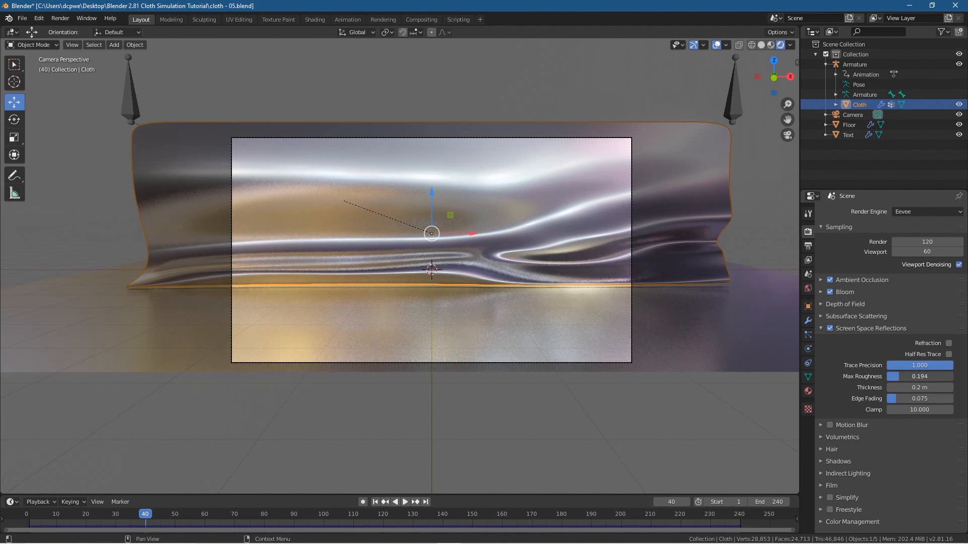
{"action": "left_click", "coordinate": [905, 377]}
{"action": "type", "text": "0.2"}
{"action": "key", "text": "Return"}
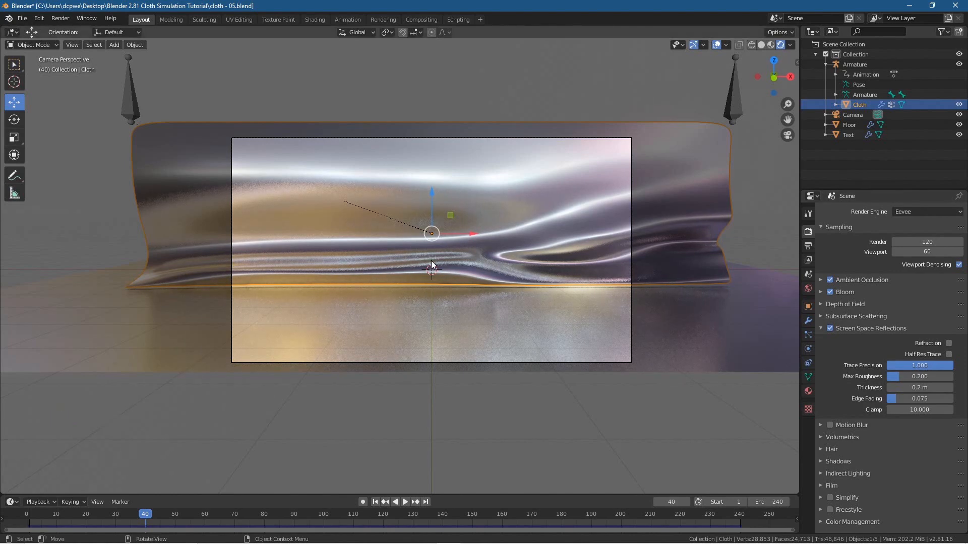
{"action": "left_click_drag", "start_coordinate": [144, 518], "coordinate": [352, 532]}
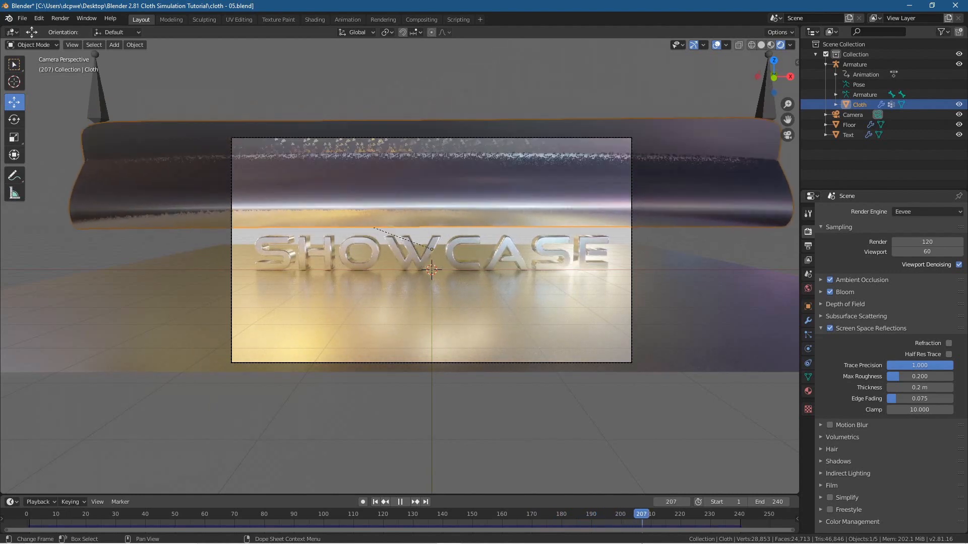
{"action": "left_click_drag", "start_coordinate": [665, 514], "coordinate": [163, 514]}
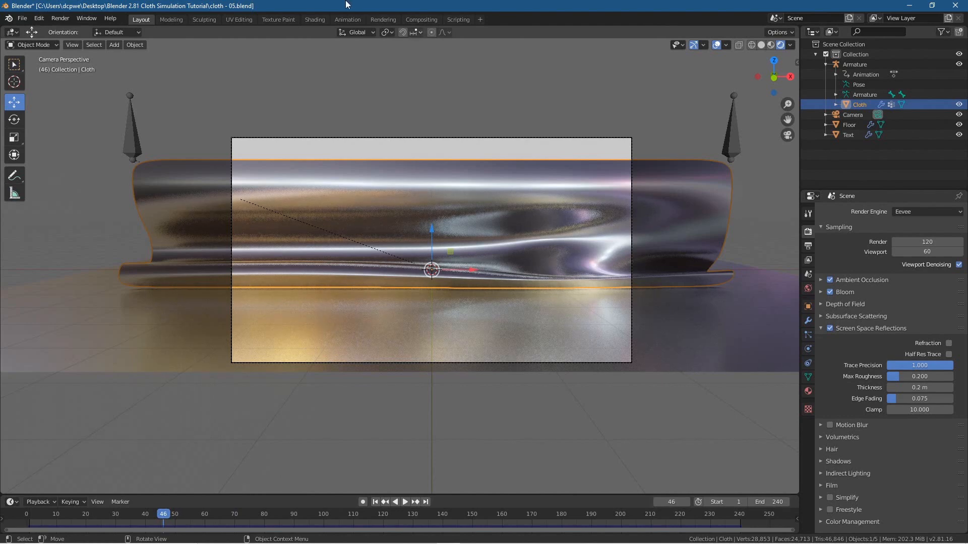
Step: Change the lower white Background node in the World shader to black and check the result through the camera
{"action": "left_click", "coordinate": [311, 20]}
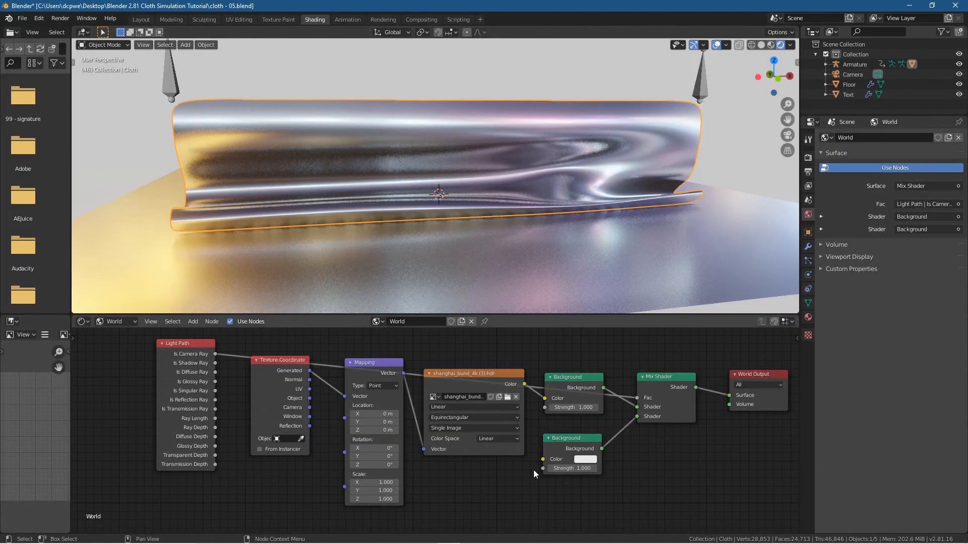
{"action": "left_click_drag", "start_coordinate": [557, 439], "coordinate": [558, 441]}
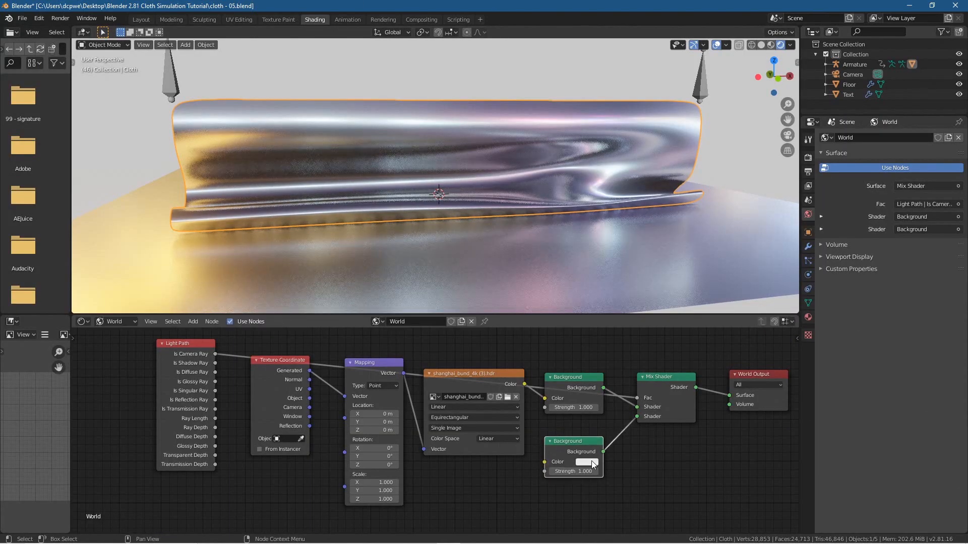
{"action": "left_click", "coordinate": [588, 463]}
{"action": "left_click_drag", "start_coordinate": [648, 351], "coordinate": [647, 407]}
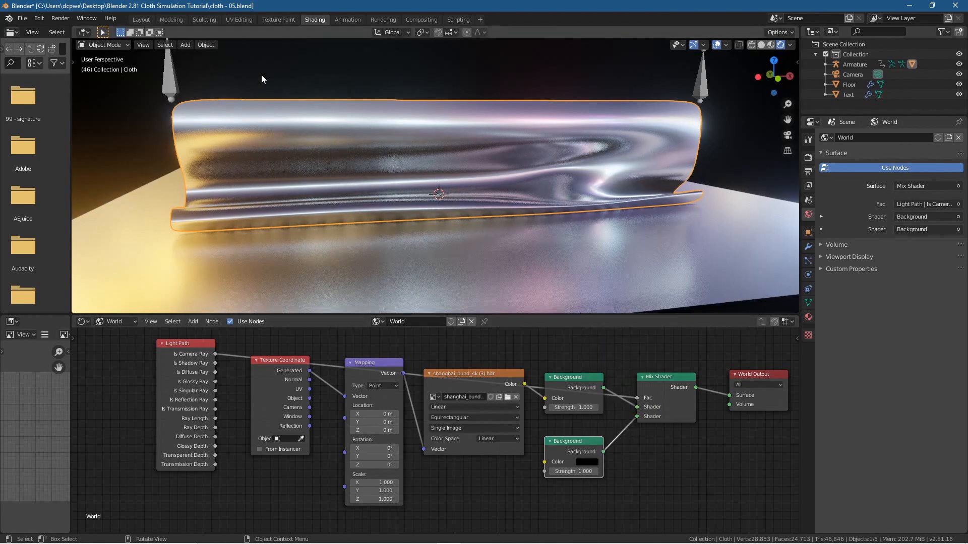
{"action": "key", "text": "KP_0"}
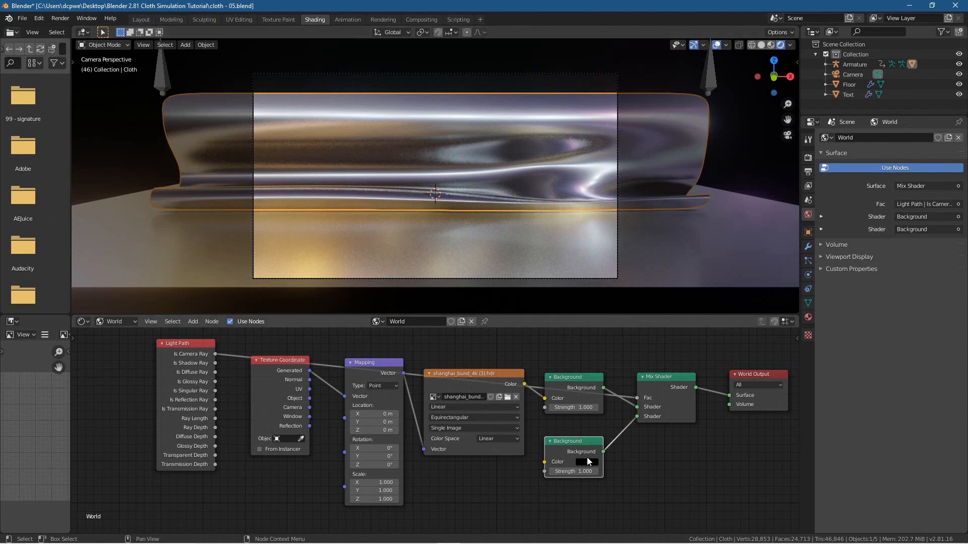
Step: Return to the Layout workspace, save the file, and test-render frame 46
{"action": "left_click", "coordinate": [141, 19]}
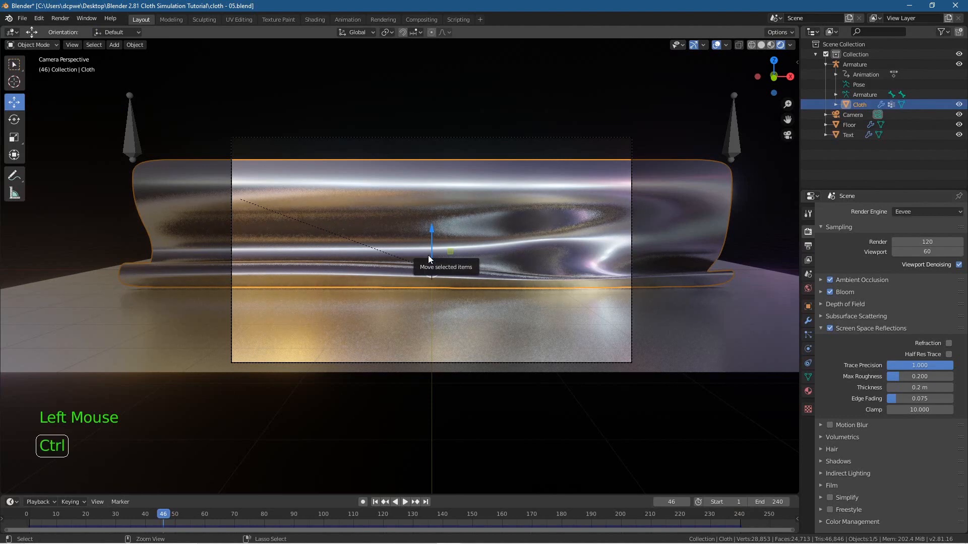
{"action": "key", "text": "ctrl+s"}
{"action": "key", "text": "F12"}
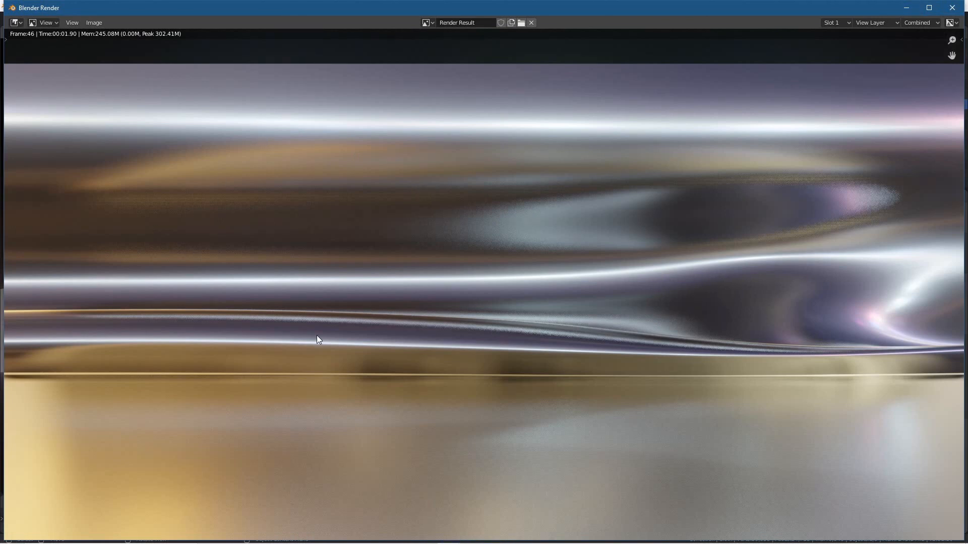
{"action": "left_click", "coordinate": [954, 8]}
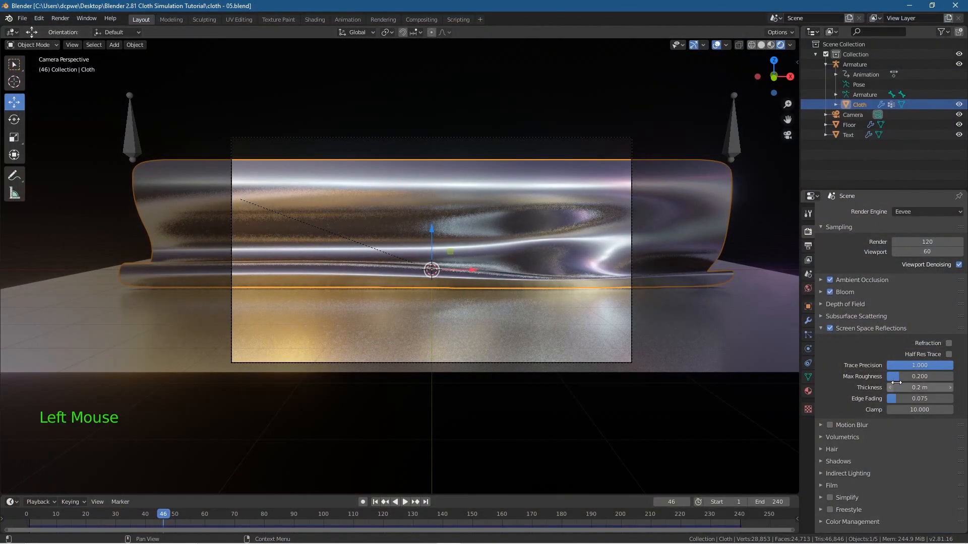
Step: Set the Screen Space Reflections Max Roughness to about 0.187 and Edge Fading to about 0.086, and test-render the frame again
{"action": "left_click_drag", "start_coordinate": [896, 376], "coordinate": [882, 377]}
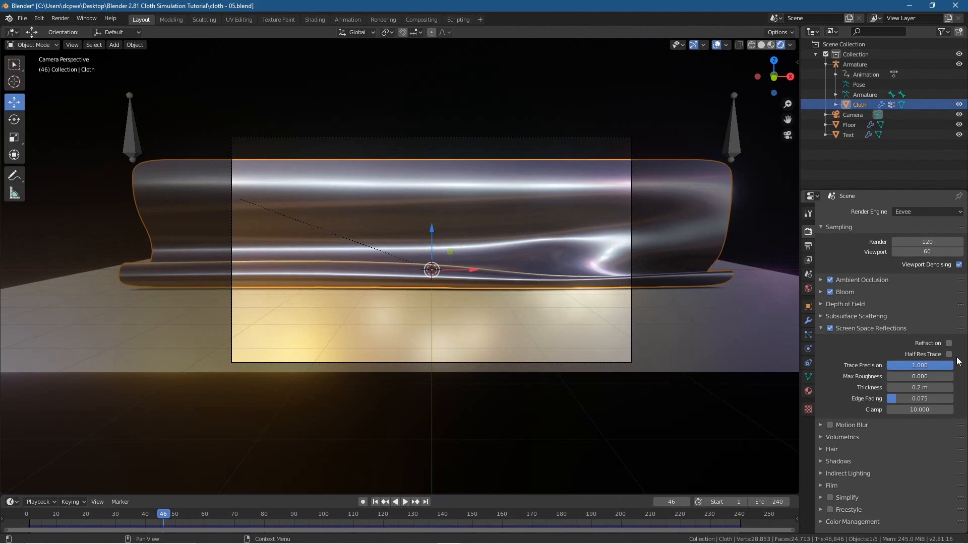
{"action": "mouse_move", "coordinate": [946, 367]}
{"action": "left_mouse_down"}
{"action": "mouse_move", "coordinate": [882, 367]}
{"action": "mouse_move", "coordinate": [950, 367]}
{"action": "left_mouse_up"}
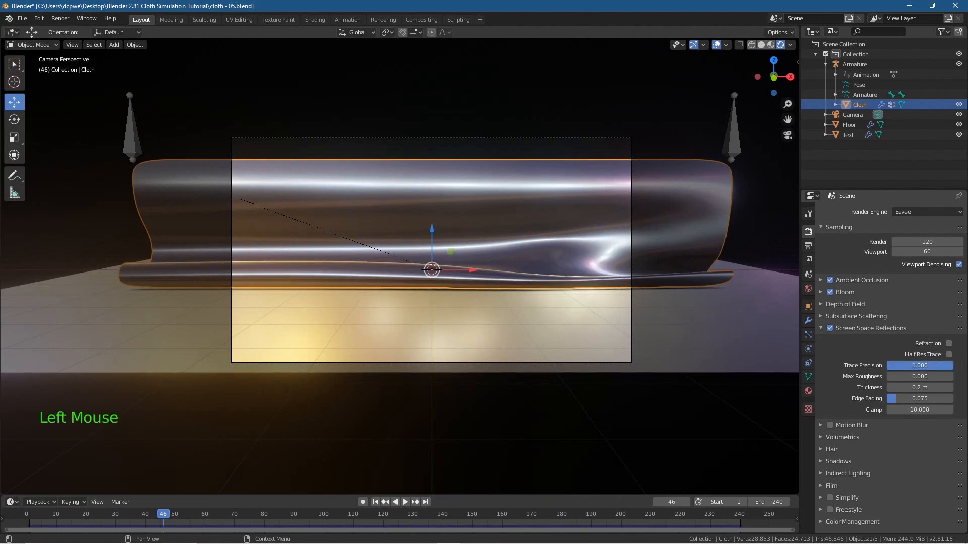
{"action": "mouse_move", "coordinate": [888, 380]}
{"action": "left_mouse_down"}
{"action": "mouse_move", "coordinate": [918, 377]}
{"action": "mouse_move", "coordinate": [901, 376]}
{"action": "mouse_move", "coordinate": [905, 399]}
{"action": "mouse_move", "coordinate": [948, 399]}
{"action": "mouse_move", "coordinate": [903, 399]}
{"action": "left_mouse_up"}
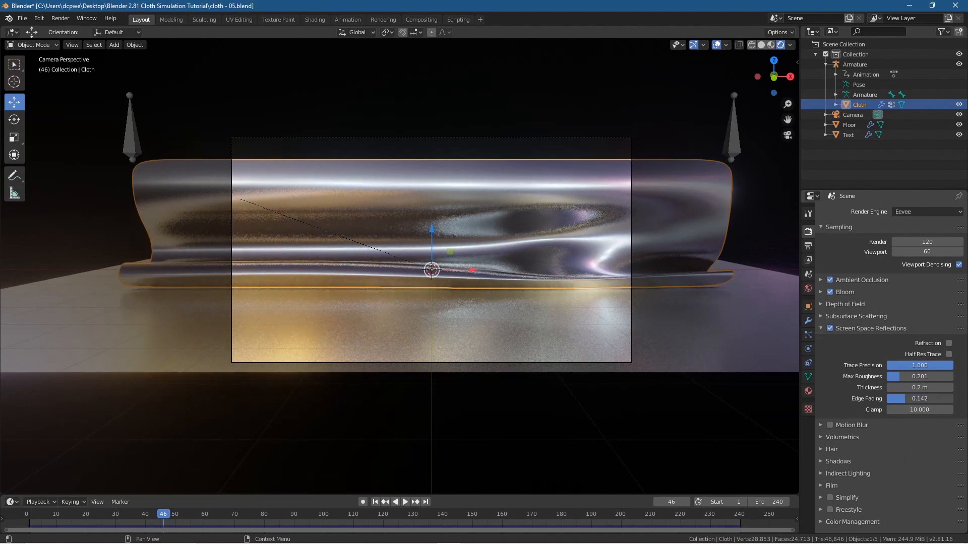
{"action": "mouse_move", "coordinate": [896, 365]}
{"action": "left_mouse_down"}
{"action": "mouse_move", "coordinate": [857, 365]}
{"action": "mouse_move", "coordinate": [950, 378]}
{"action": "mouse_move", "coordinate": [887, 378]}
{"action": "mouse_move", "coordinate": [899, 378]}
{"action": "mouse_move", "coordinate": [903, 400]}
{"action": "mouse_move", "coordinate": [951, 400]}
{"action": "mouse_move", "coordinate": [892, 400]}
{"action": "left_mouse_up"}
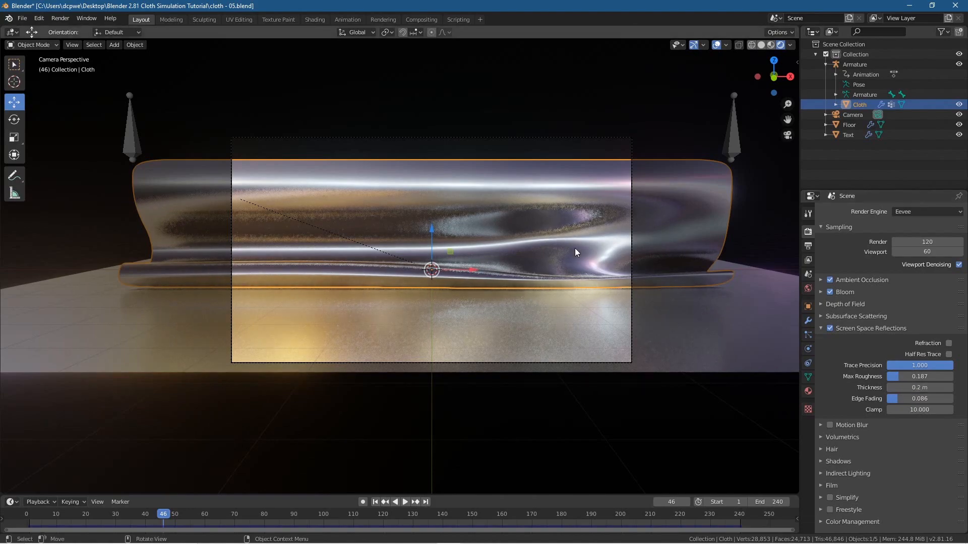
{"action": "key", "text": "F12"}
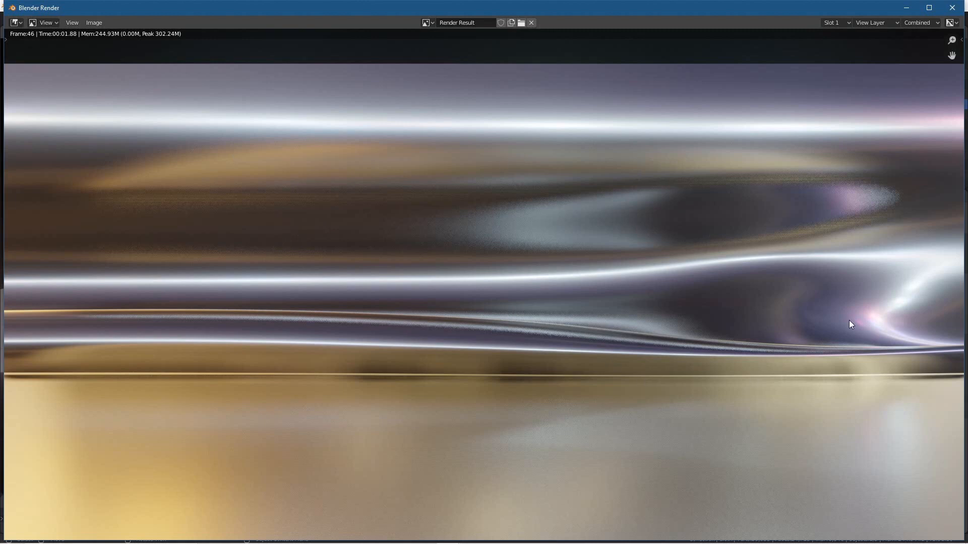
{"action": "left_click", "coordinate": [949, 8]}
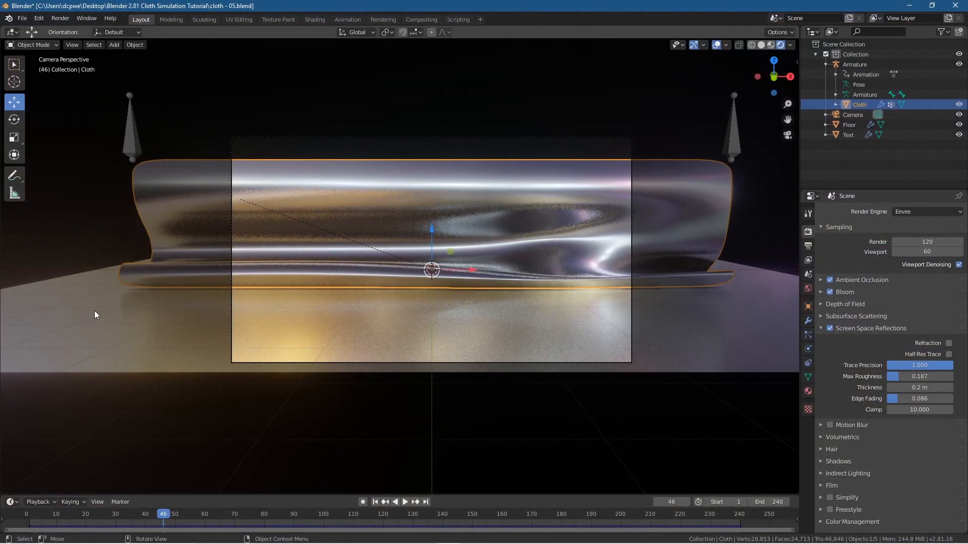
Step: Scrub the timeline to frame 4 and open the Shading workspace with a close view of the SHOWCASE text
{"action": "left_click_drag", "start_coordinate": [162, 514], "coordinate": [40, 531]}
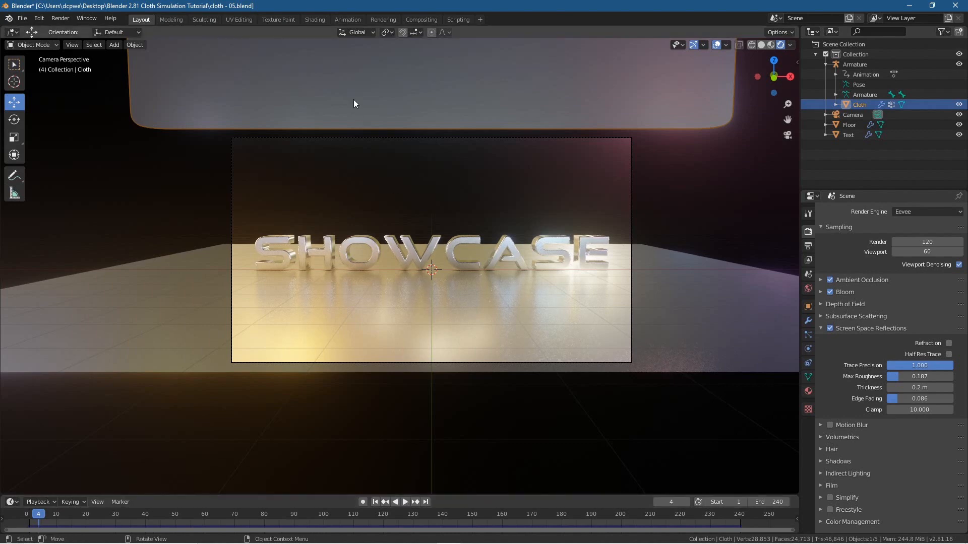
{"action": "scroll", "coordinate": [418, 256], "scroll_direction": "up", "scroll_amount": 3}
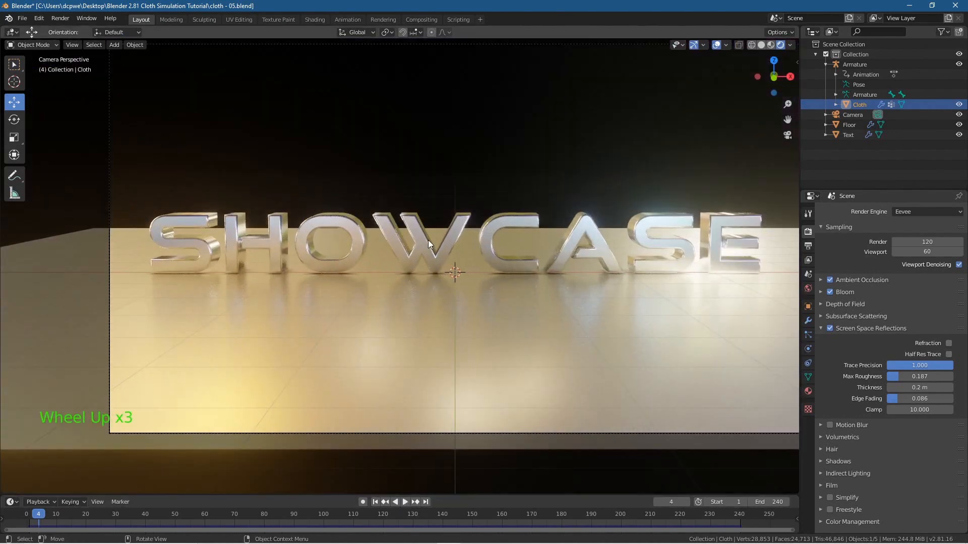
{"action": "left_click", "coordinate": [313, 19]}
{"action": "scroll", "coordinate": [441, 243], "scroll_direction": "up", "scroll_amount": 5}
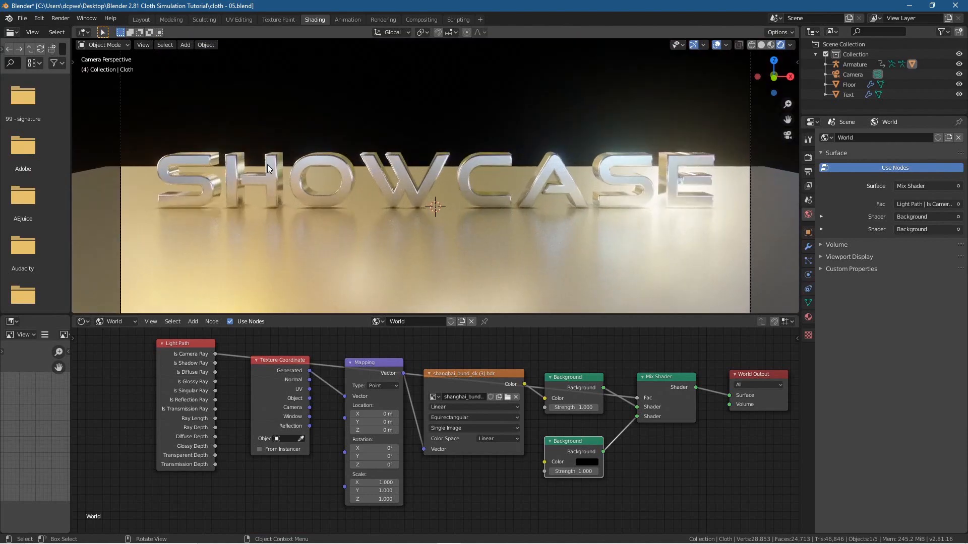
{"action": "scroll", "coordinate": [373, 205], "scroll_direction": "down", "scroll_amount": 2}
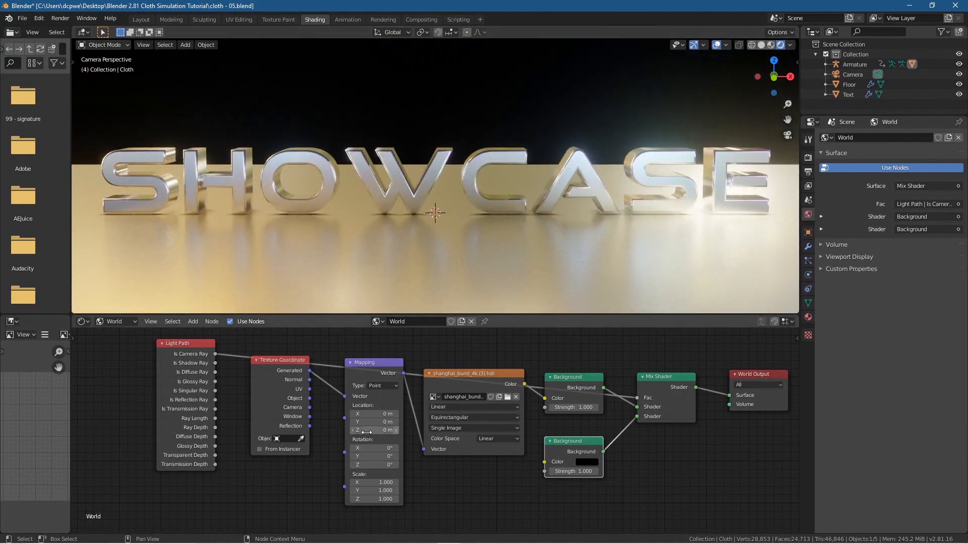
Step: Try World Mapping node Location X values of 6 m, -4.2 m, 0.7 m and 1.2 m to compare the HDRI reflections
{"action": "left_click_drag", "start_coordinate": [357, 414], "coordinate": [392, 414]}
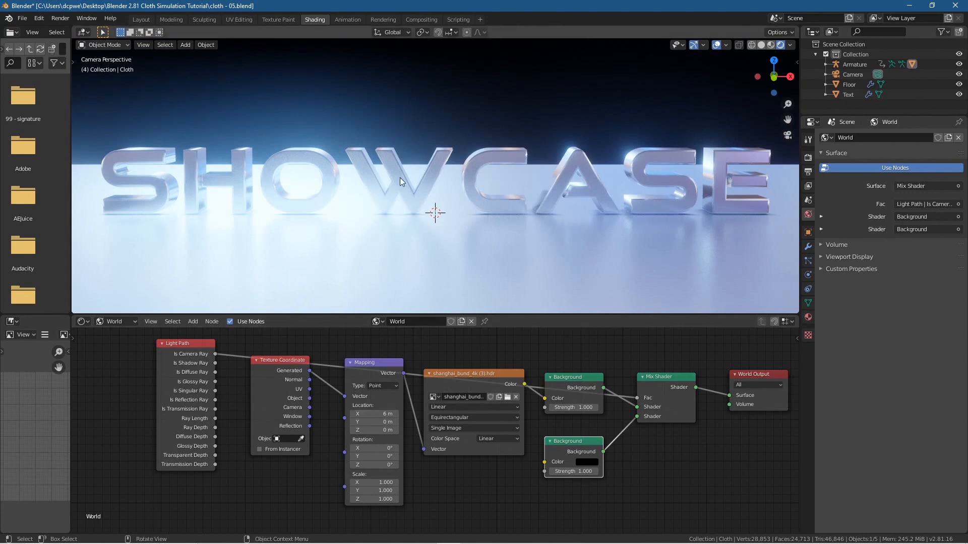
{"action": "key", "text": "Home"}
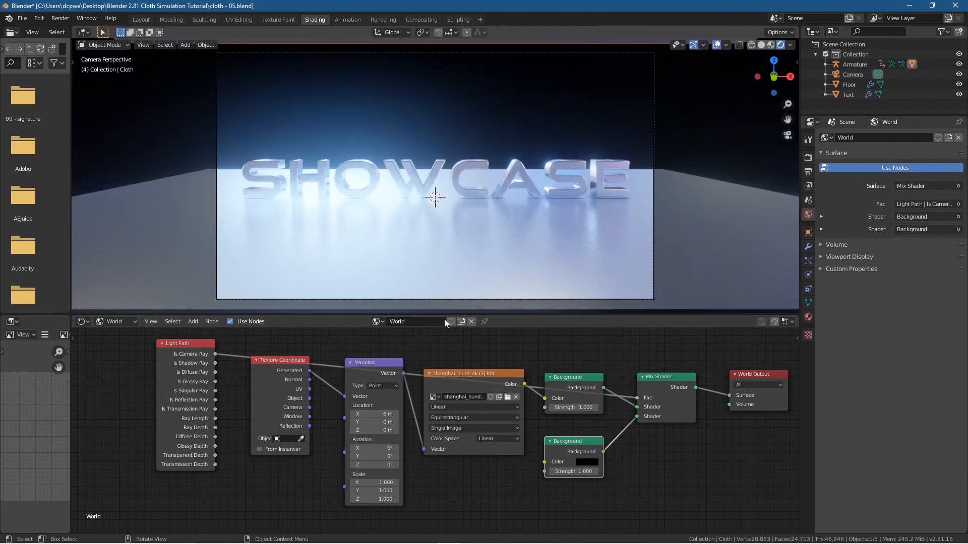
{"action": "left_click_drag", "start_coordinate": [374, 415], "coordinate": [323, 414]}
{"action": "scroll", "coordinate": [451, 244], "scroll_direction": "down", "scroll_amount": 3}
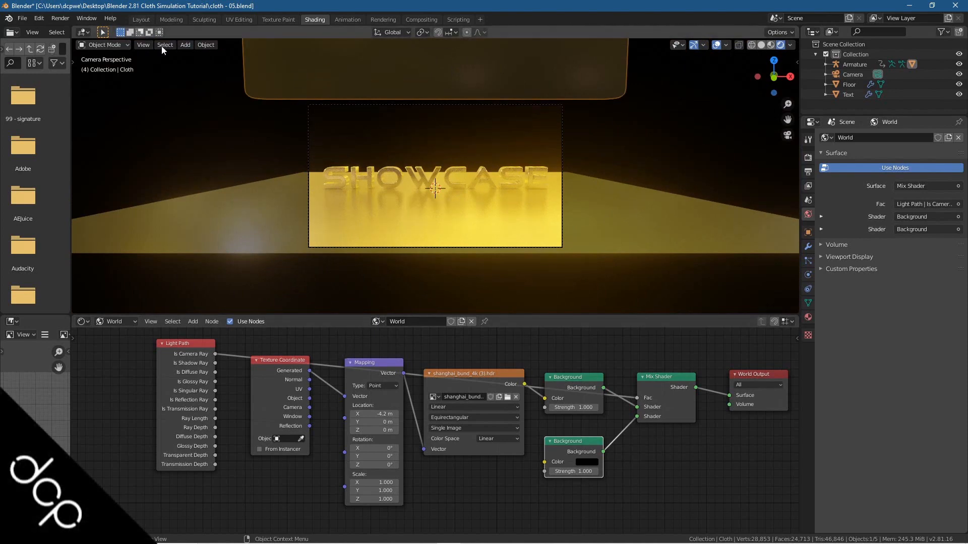
{"action": "scroll", "coordinate": [434, 182], "scroll_direction": "up", "scroll_amount": 3}
{"action": "left_click_drag", "start_coordinate": [373, 414], "coordinate": [404, 414]}
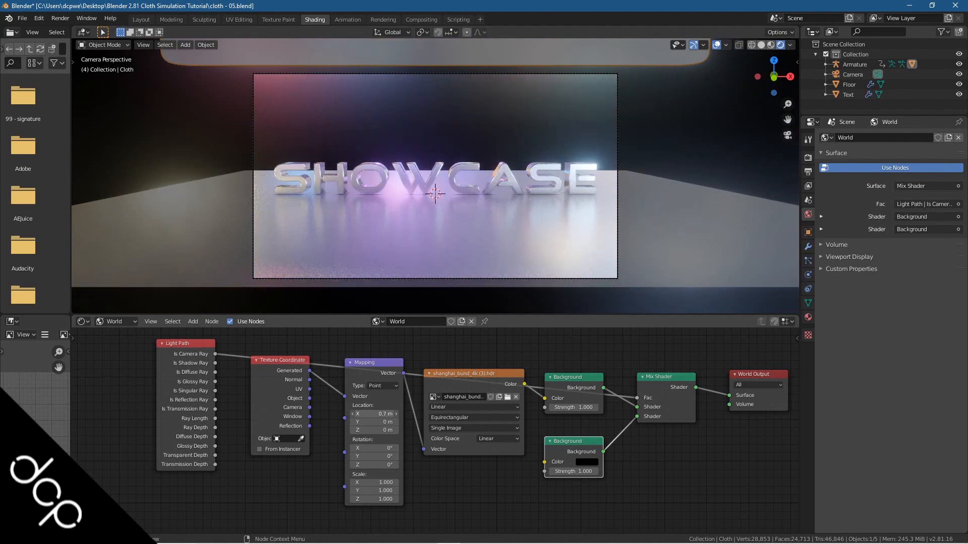
{"action": "left_click_drag", "start_coordinate": [373, 414], "coordinate": [396, 414]}
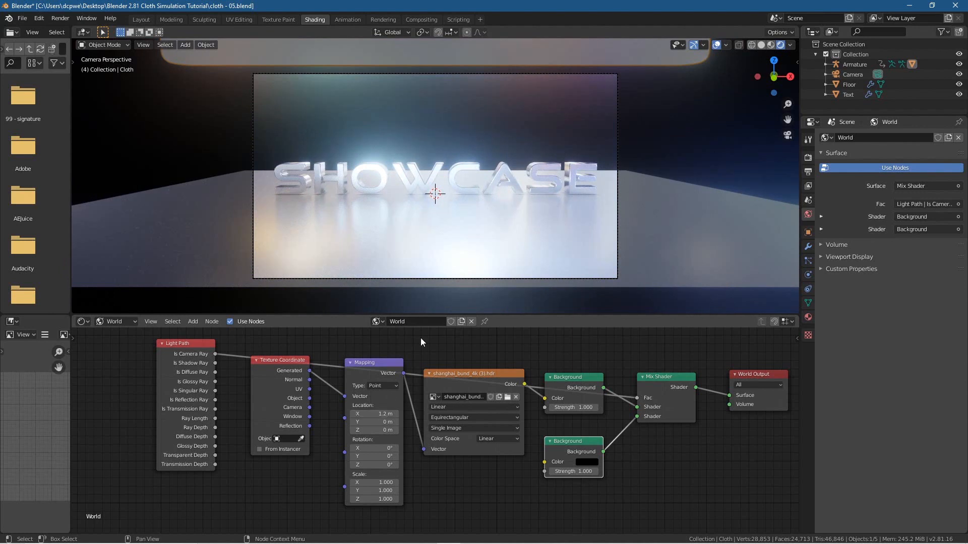
Step: Reduce the Eevee Bloom Radius to about 2.769 and check the text's glow in the Layout workspace
{"action": "left_click", "coordinate": [808, 158]}
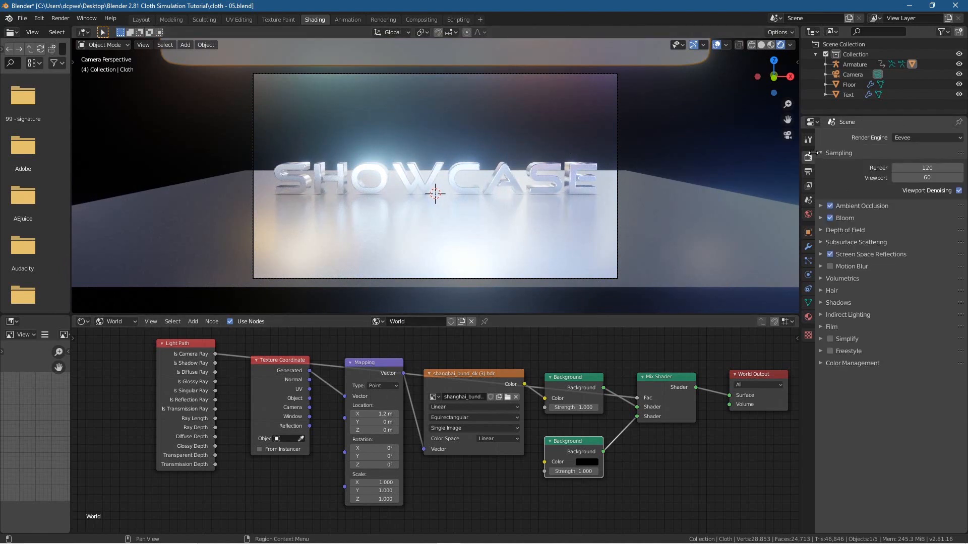
{"action": "left_click", "coordinate": [845, 218]}
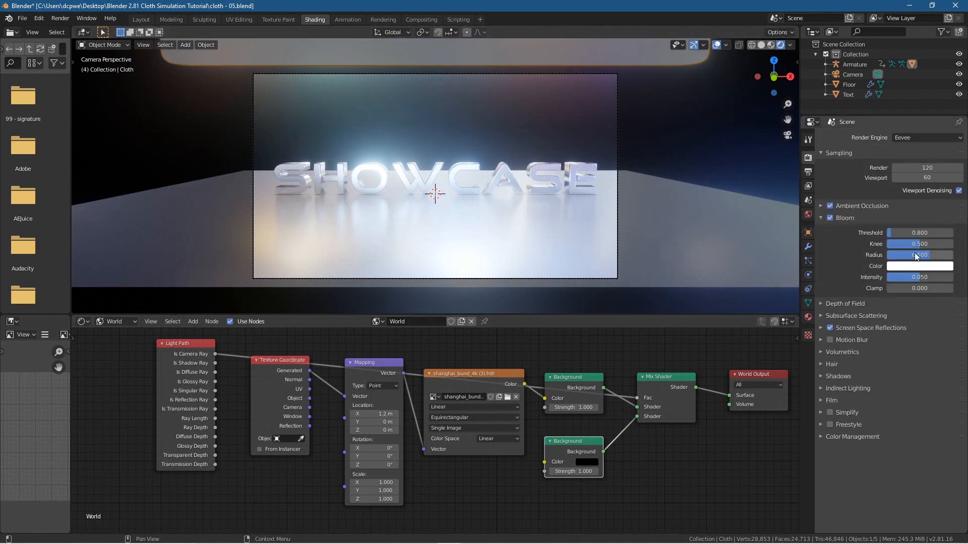
{"action": "left_click_drag", "start_coordinate": [924, 256], "coordinate": [909, 256]}
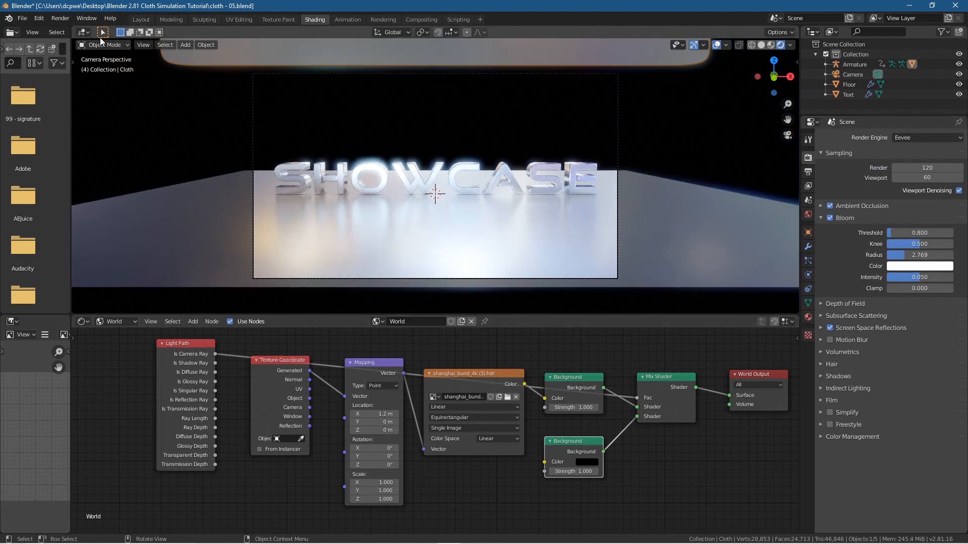
{"action": "left_click", "coordinate": [141, 19]}
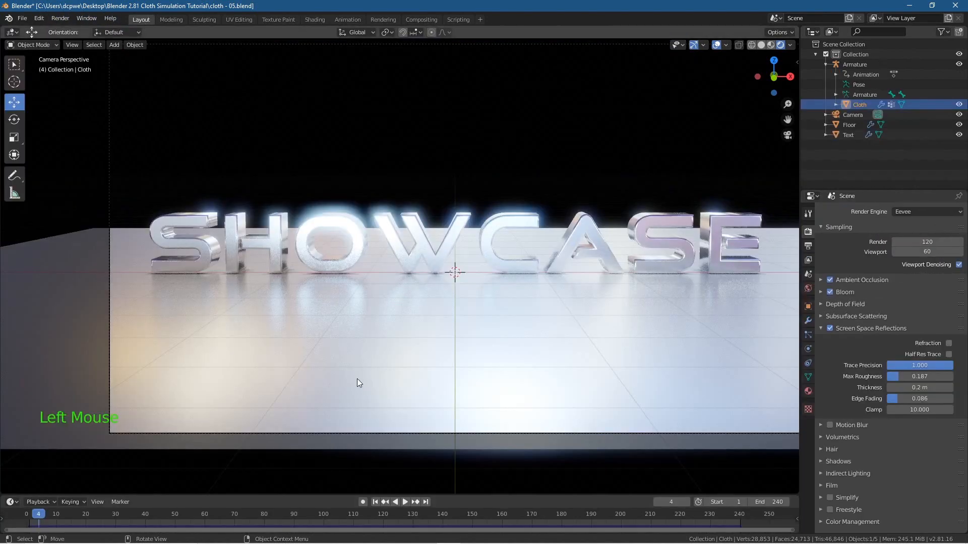
{"action": "scroll", "coordinate": [393, 401], "scroll_direction": "down", "scroll_amount": 2}
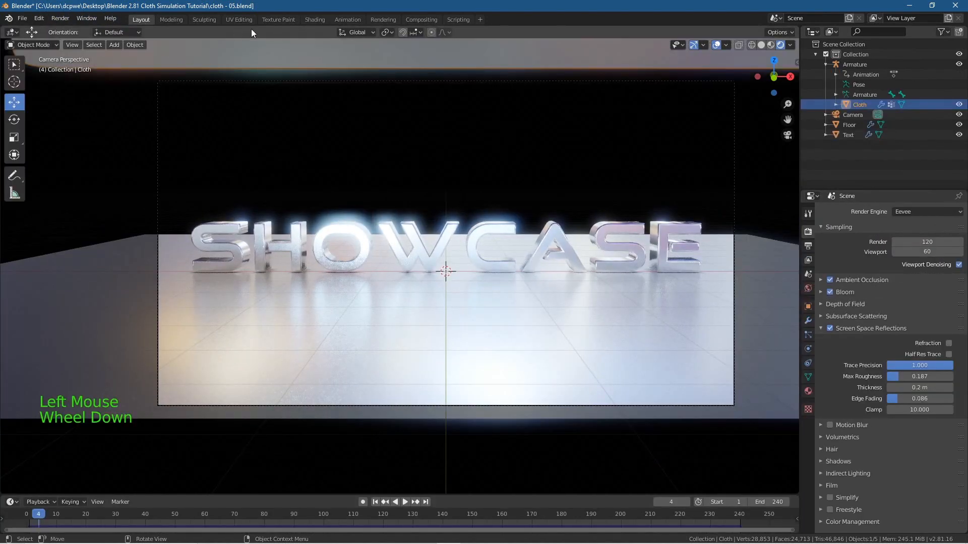
Step: Set the Location X of the World shader's Mapping node to 0.4 m and return to the Layout workspace
{"action": "left_click", "coordinate": [314, 19]}
{"action": "left_click_drag", "start_coordinate": [375, 413], "coordinate": [441, 413]}
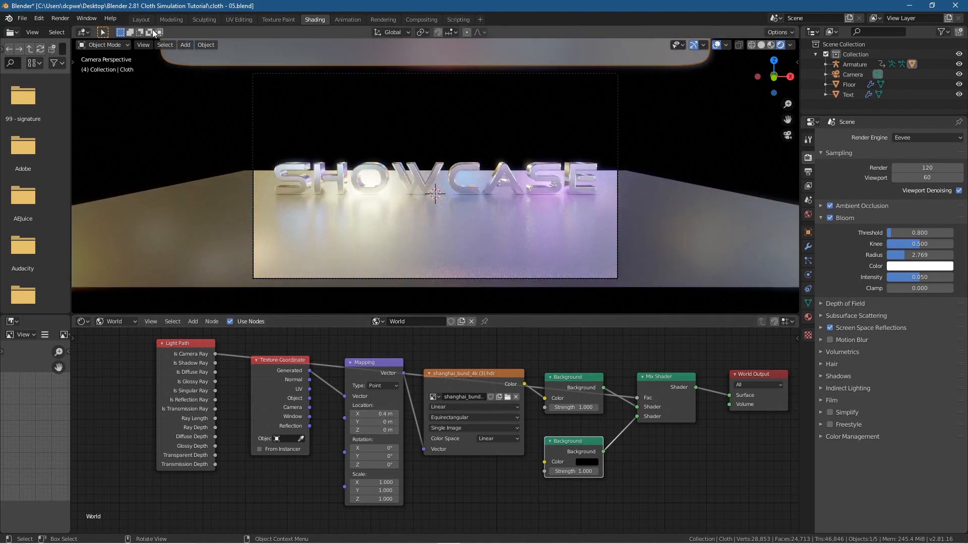
{"action": "left_click", "coordinate": [141, 19]}
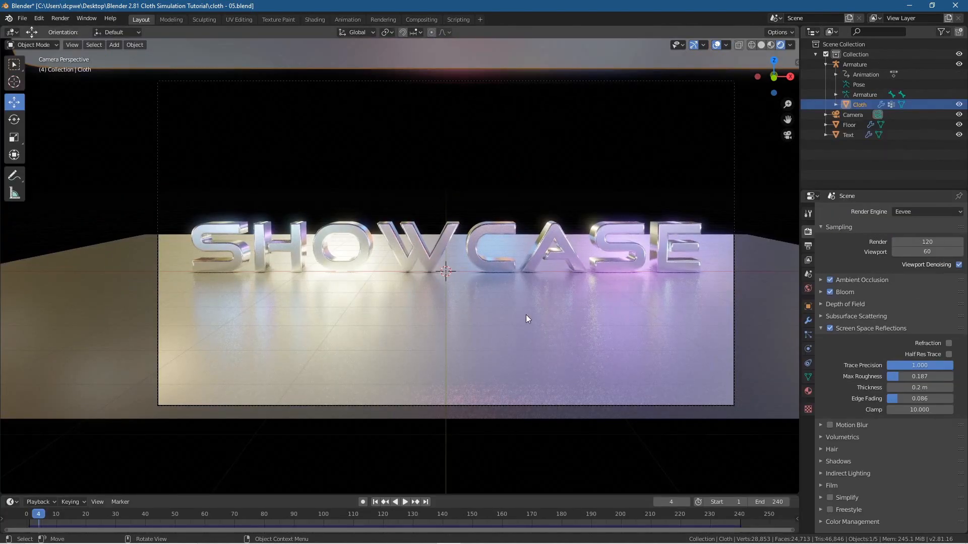
Step: Test-render frame 172 and close the render window
{"action": "left_click_drag", "start_coordinate": [38, 515], "coordinate": [537, 497]}
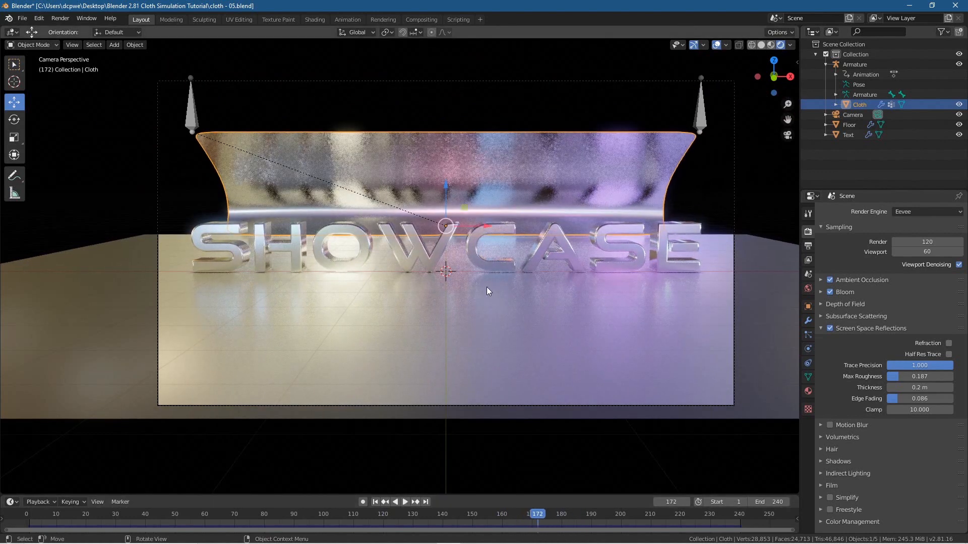
{"action": "key", "text": "F12"}
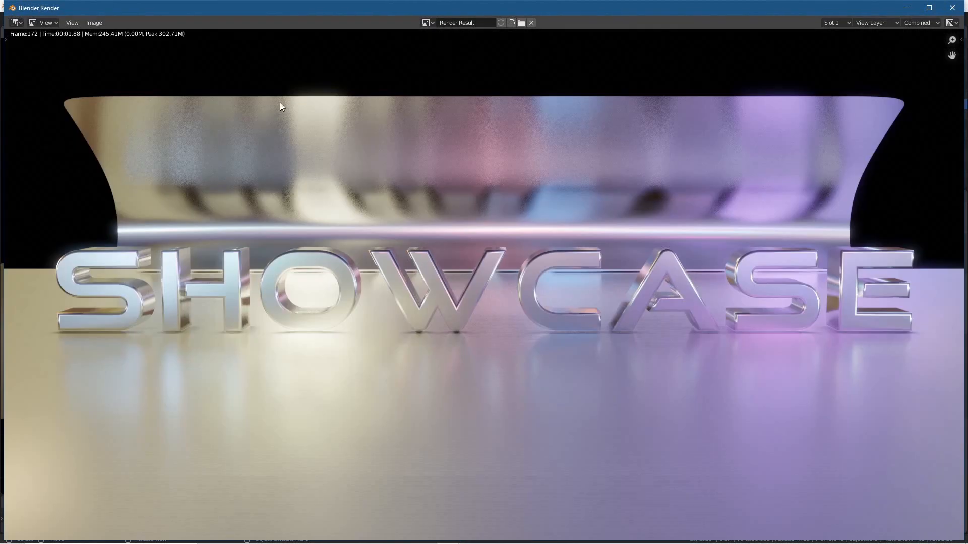
{"action": "left_click", "coordinate": [953, 8]}
Step: Save the current file, then save a new incremental version as cloth - 06.blend
{"action": "left_click", "coordinate": [22, 19]}
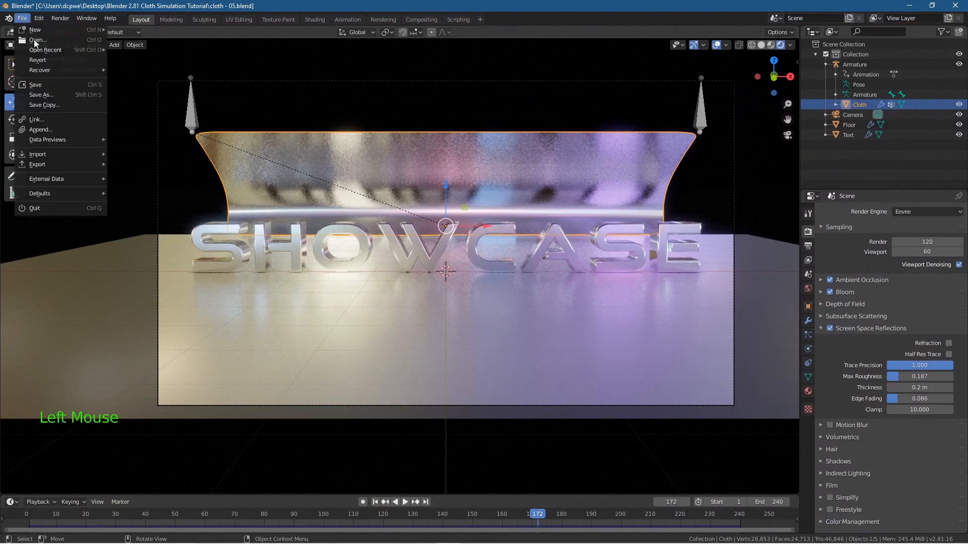
{"action": "left_click", "coordinate": [45, 83]}
{"action": "left_click", "coordinate": [23, 20]}
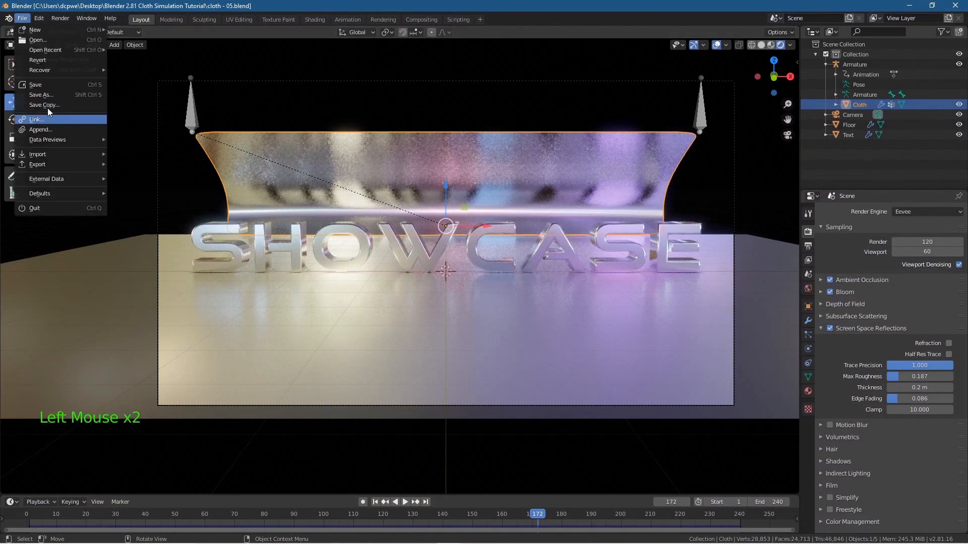
{"action": "left_click", "coordinate": [41, 95]}
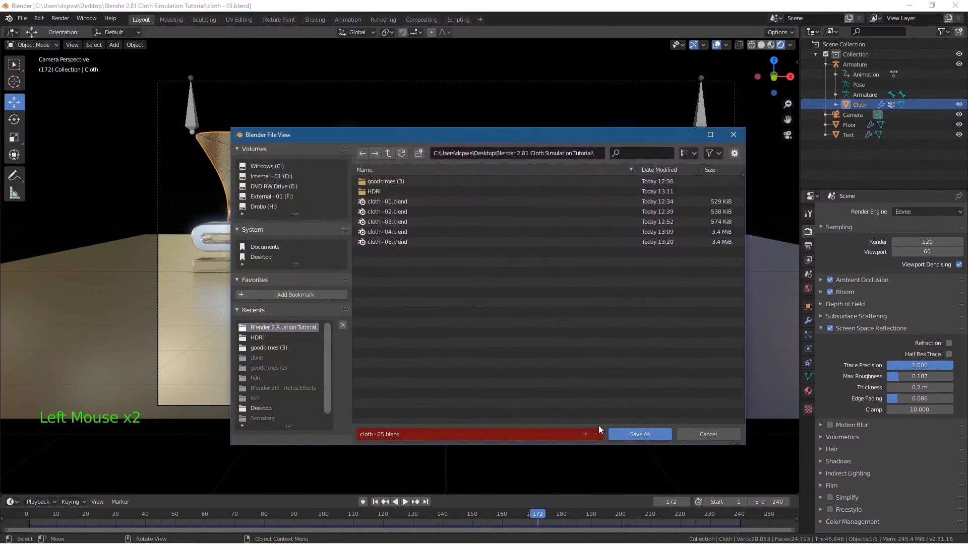
{"action": "left_click", "coordinate": [585, 438]}
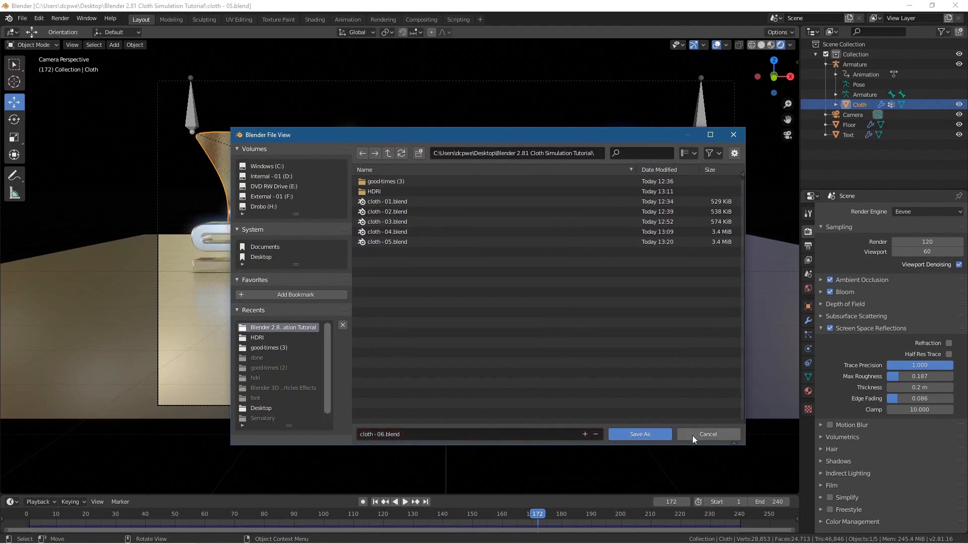
{"action": "left_click", "coordinate": [639, 434]}
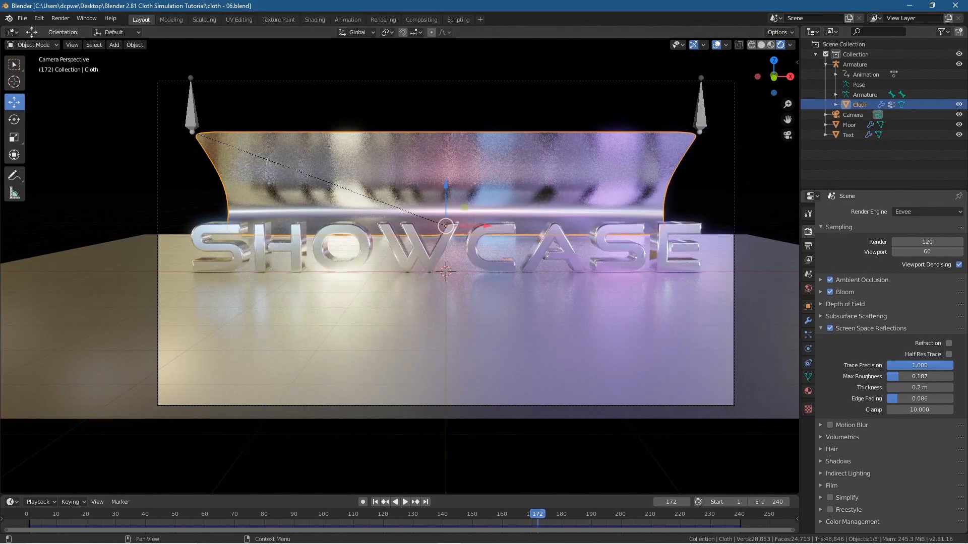
Step: Return the timeline to frame 1 and set the render output file format to AVI JPEG
{"action": "left_click_drag", "start_coordinate": [543, 515], "coordinate": [26, 516]}
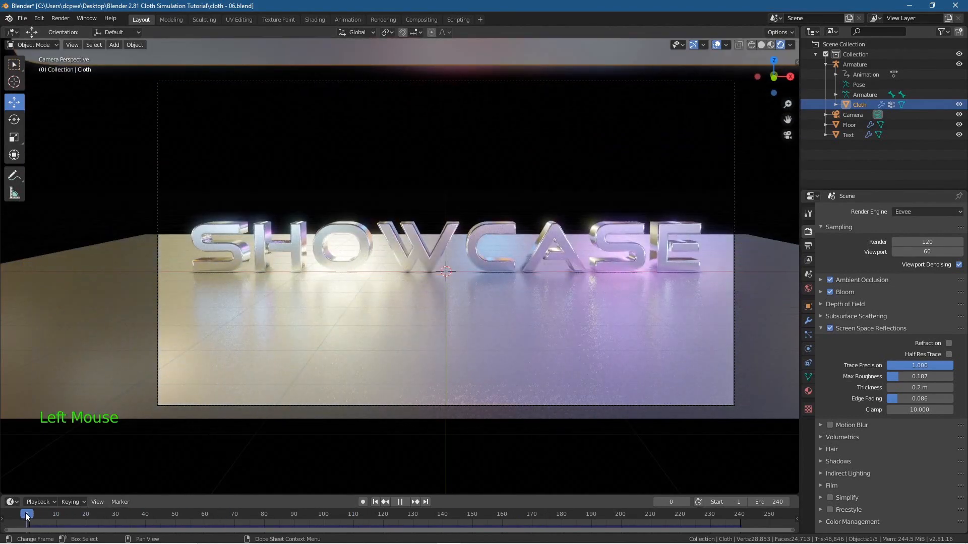
{"action": "left_click_drag", "start_coordinate": [28, 513], "coordinate": [30, 516]}
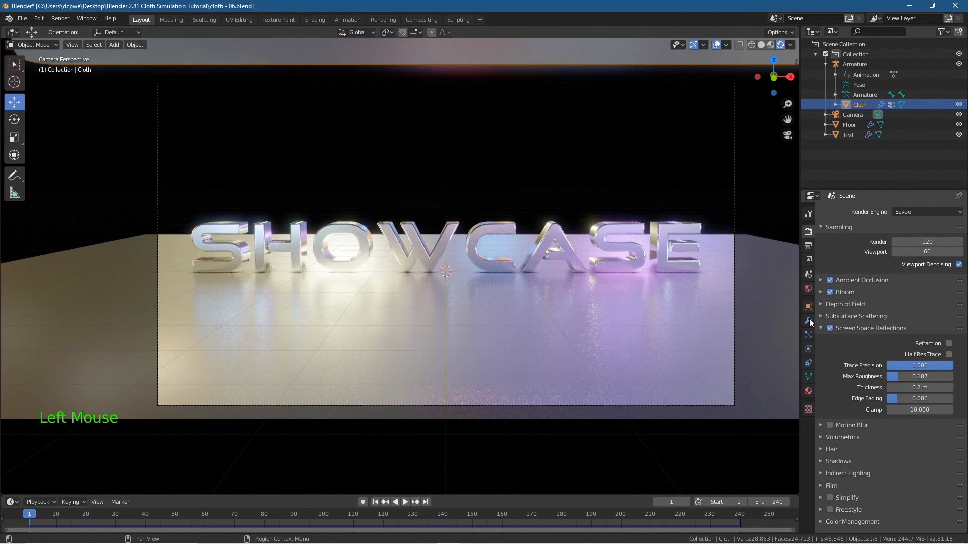
{"action": "left_click", "coordinate": [809, 247]}
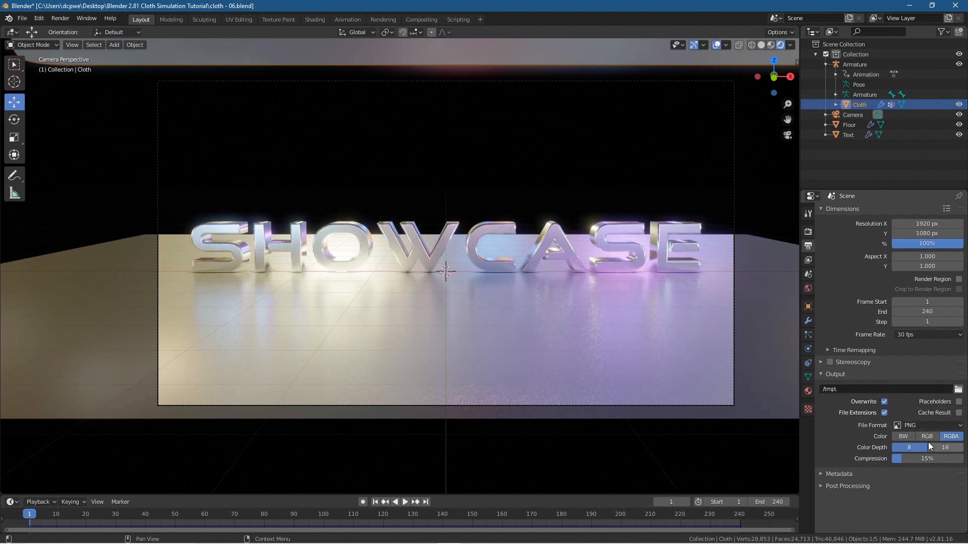
{"action": "left_click", "coordinate": [920, 425]}
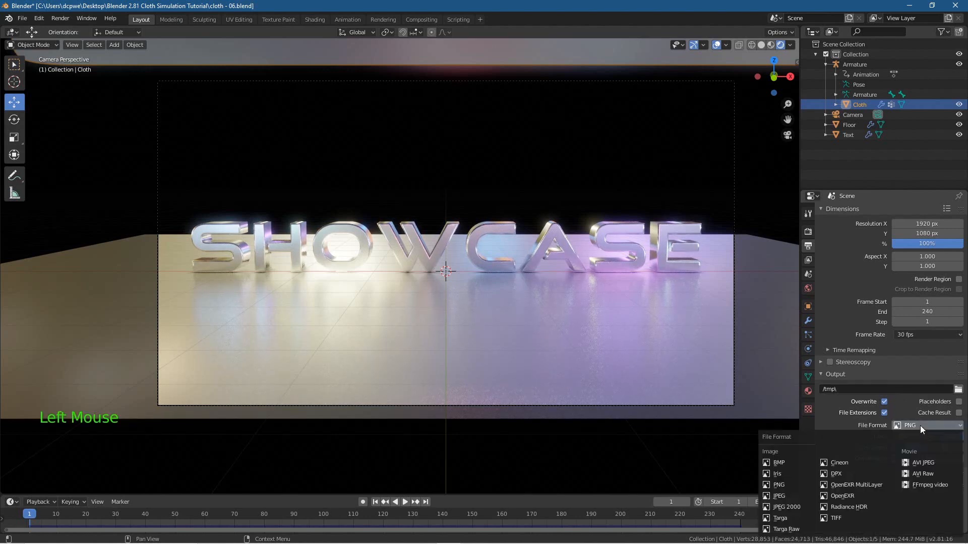
{"action": "left_click", "coordinate": [929, 460]}
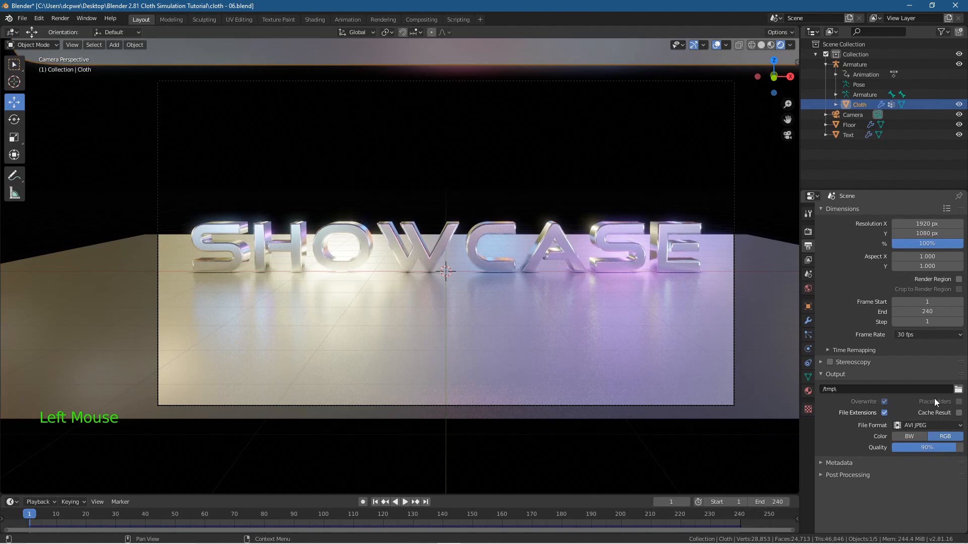
Step: Set the render output path to the Blender 2.81 Cloth Simulation Tutorial folder
{"action": "left_click", "coordinate": [957, 389]}
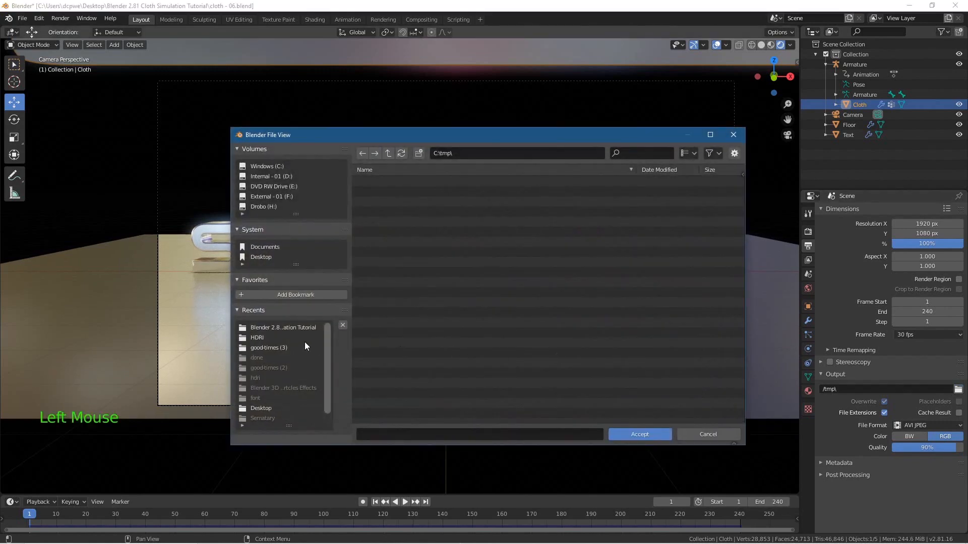
{"action": "left_click", "coordinate": [285, 329]}
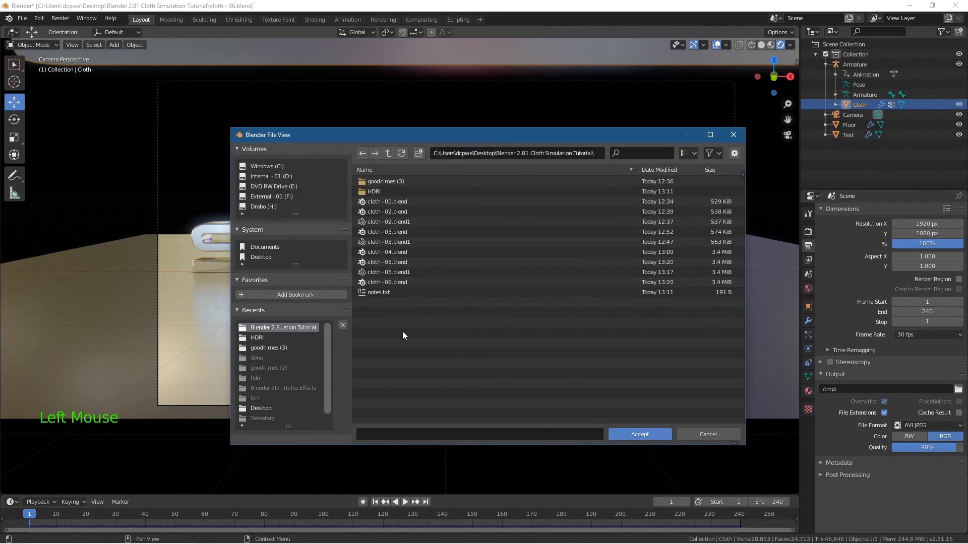
{"action": "left_click", "coordinate": [633, 434]}
Step: Render the full animation from frame 1 to 240 and leave the render window
{"action": "key", "text": "ctrl"}
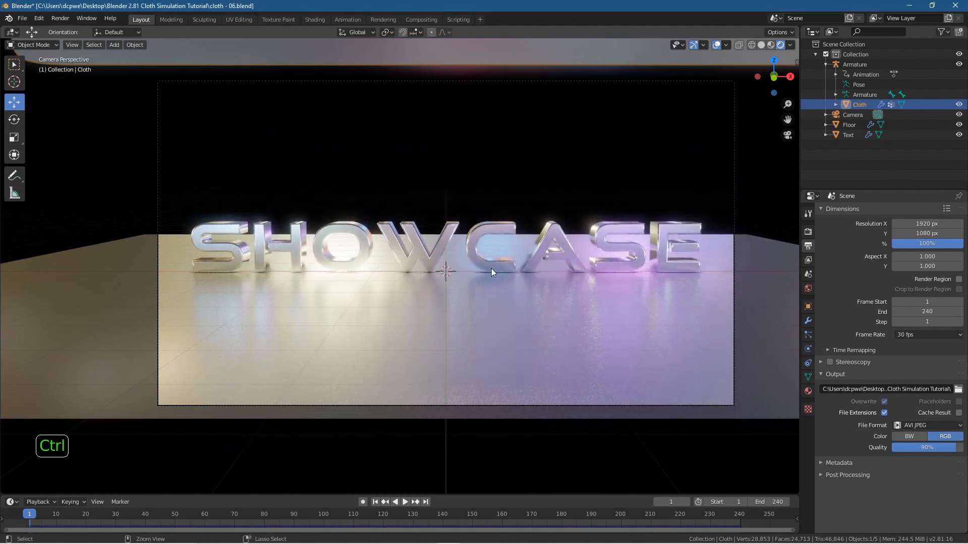
{"action": "key", "text": "ctrl+F12"}
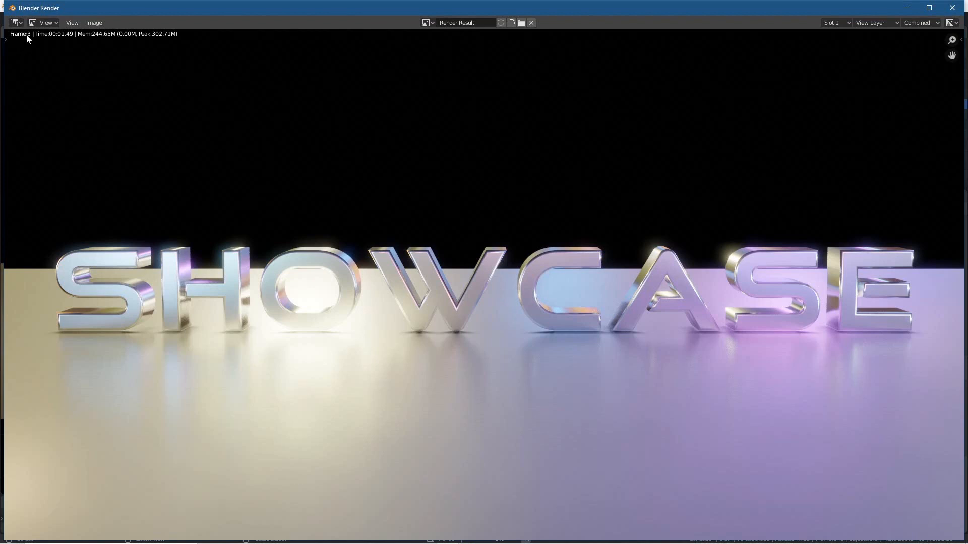
{"action": "left_click", "coordinate": [928, 8]}
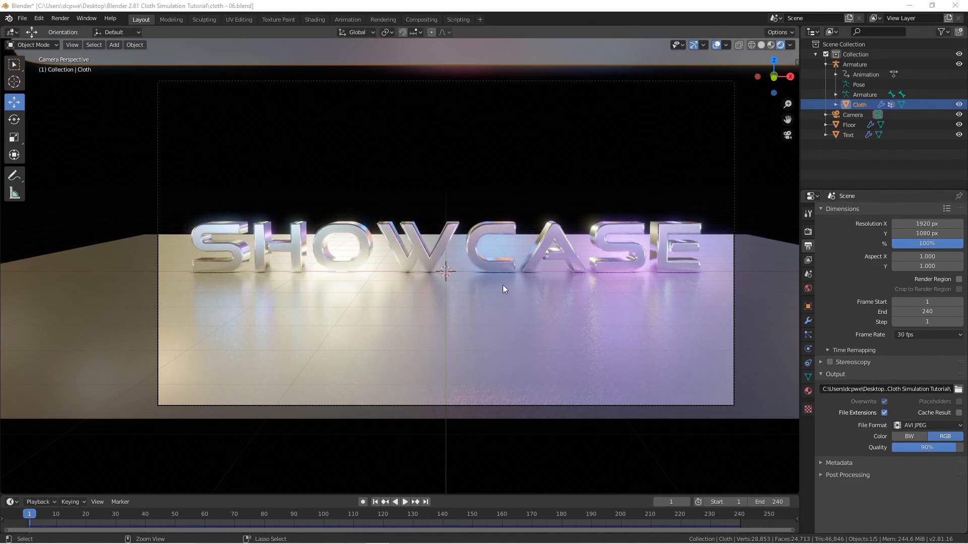
Step: Save the file and select the Cloth object in the scene collection
{"action": "left_click", "coordinate": [22, 18]}
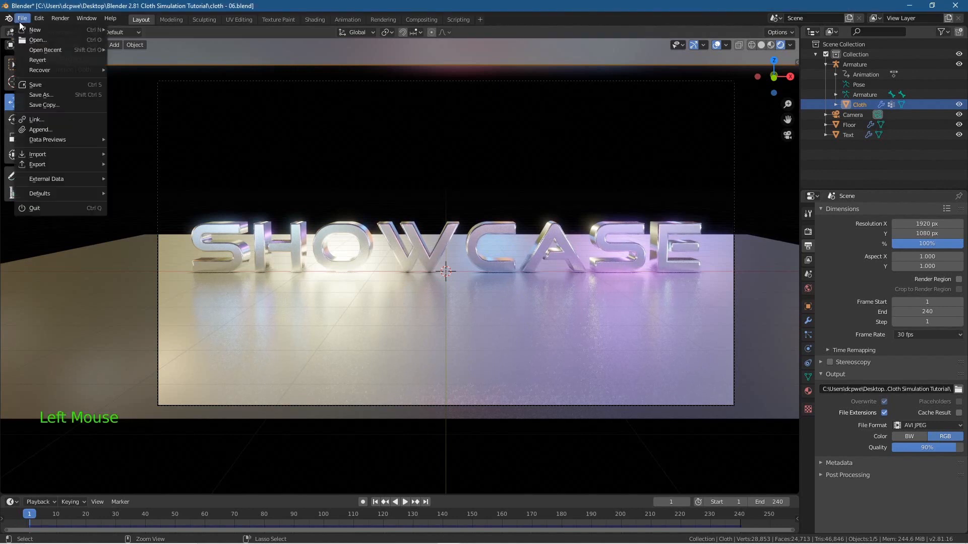
{"action": "left_click", "coordinate": [36, 85]}
{"action": "double_click", "coordinate": [851, 105]}
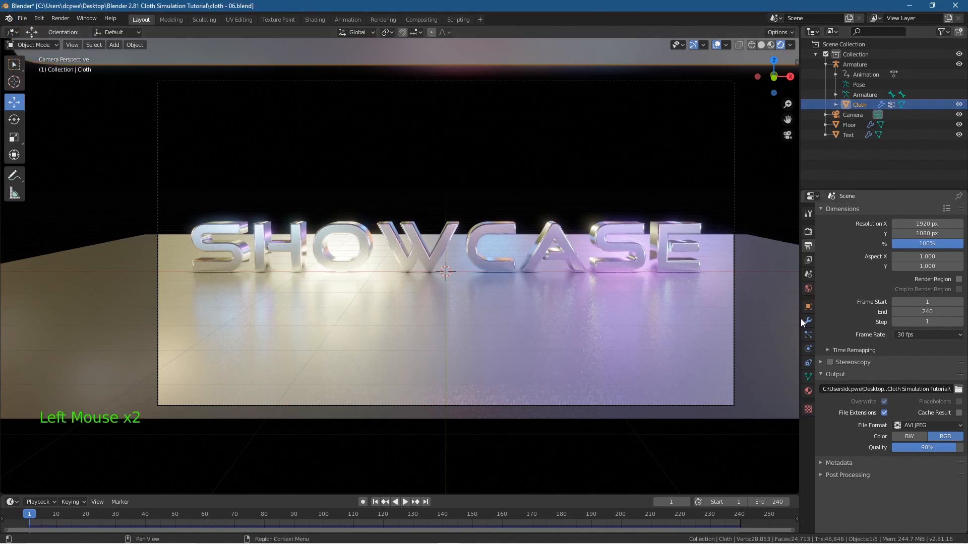
Step: Delete the Cloth object's existing simulation bake and bake all dynamics again
{"action": "left_click", "coordinate": [808, 350]}
{"action": "scroll", "coordinate": [915, 389], "scroll_direction": "down", "scroll_amount": 12}
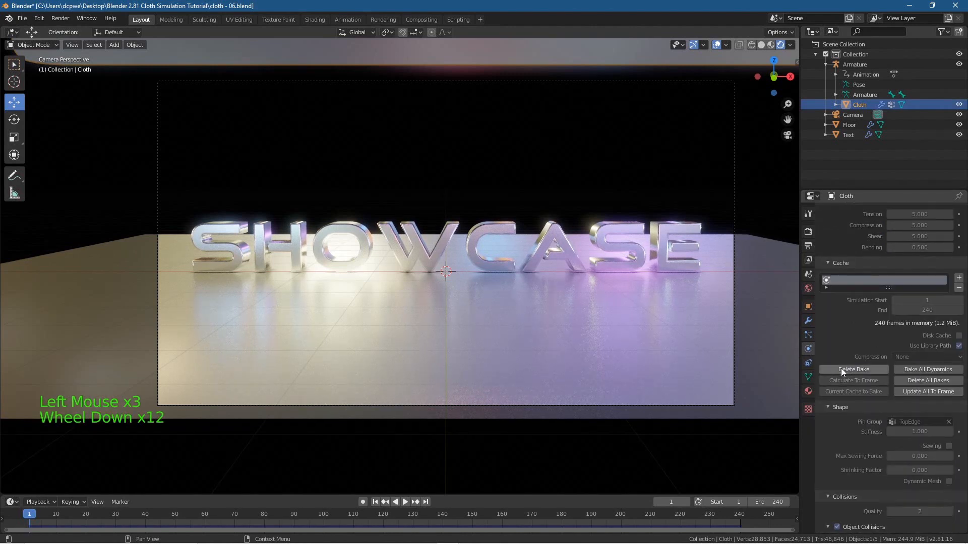
{"action": "left_click", "coordinate": [926, 369]}
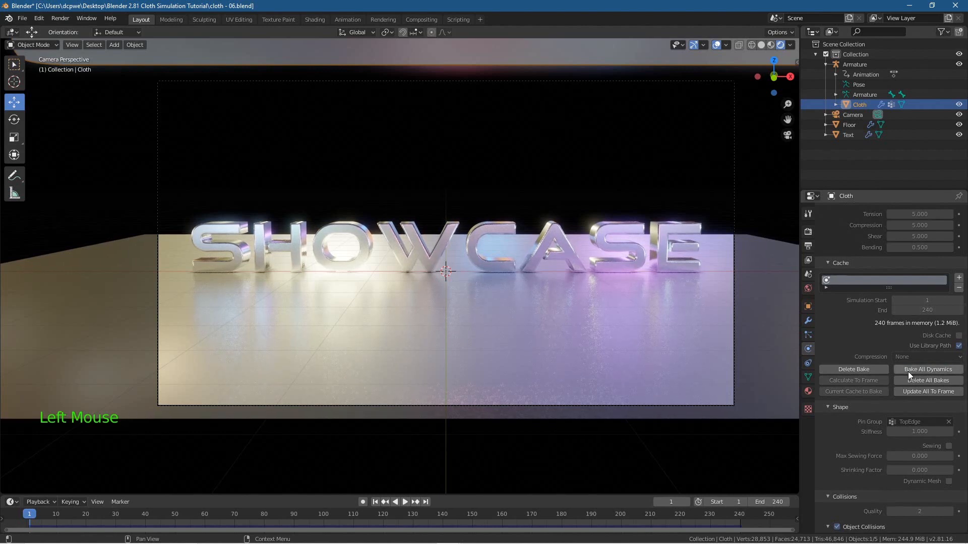
{"action": "left_click", "coordinate": [860, 105]}
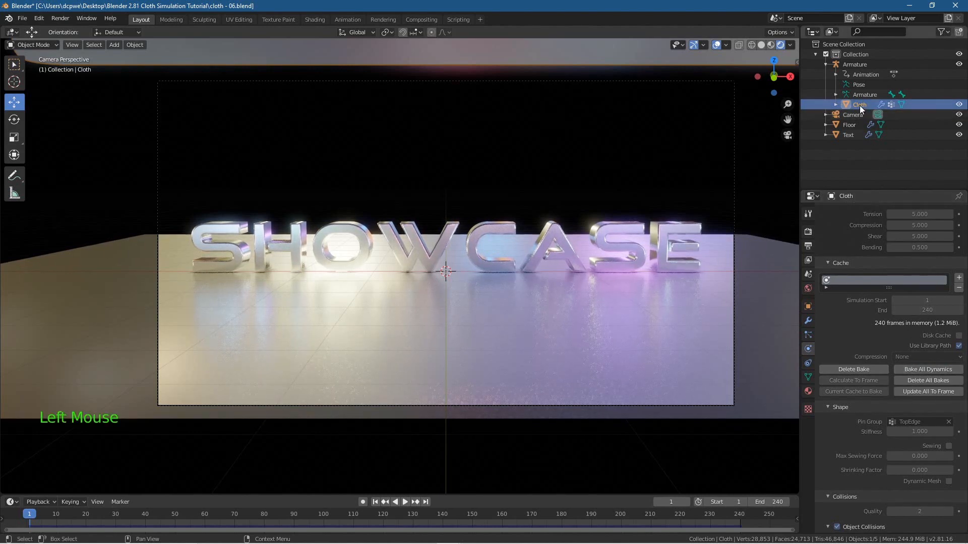
{"action": "left_click", "coordinate": [860, 373]}
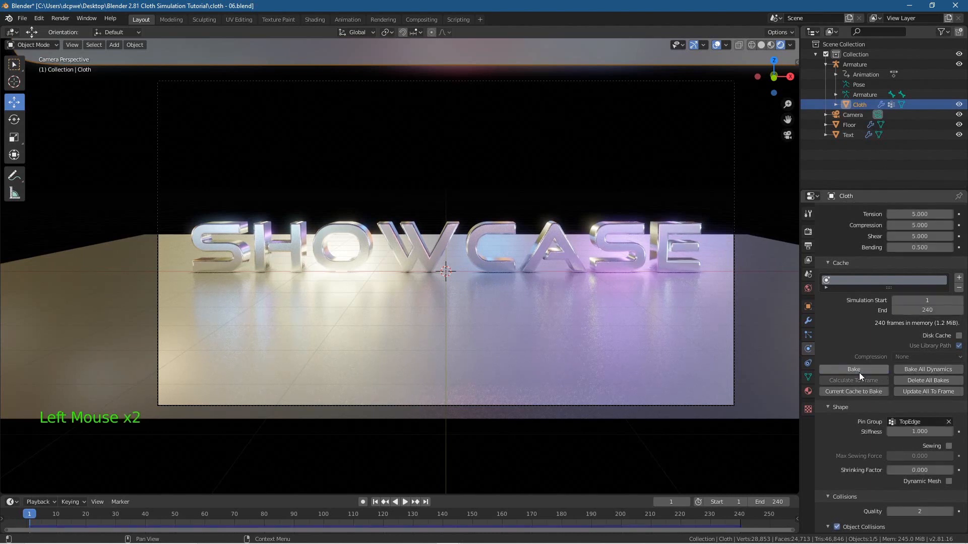
{"action": "left_click", "coordinate": [911, 370]}
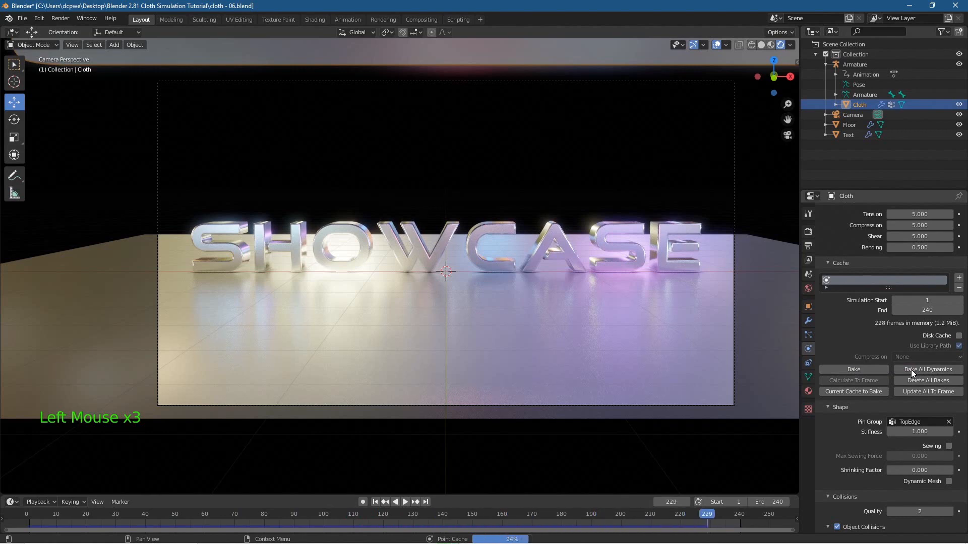
Step: Move the timeline to frame 46, render that frame as a test and close the render window
{"action": "left_click_drag", "start_coordinate": [29, 514], "coordinate": [165, 532]}
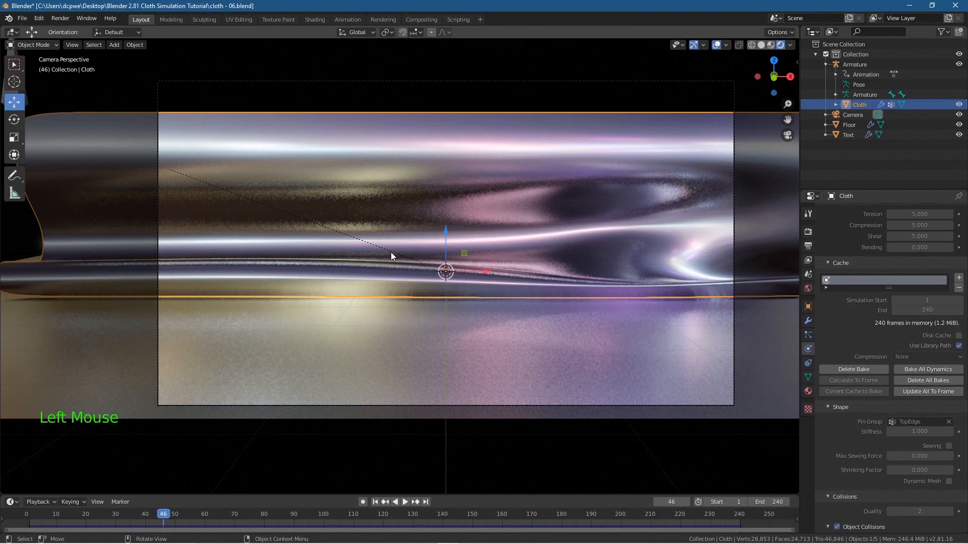
{"action": "key", "text": "F12"}
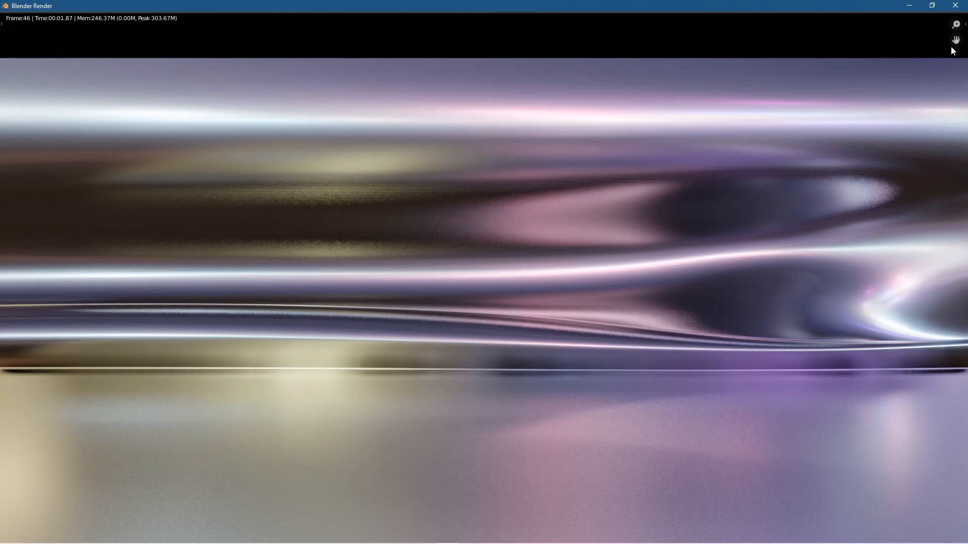
{"action": "left_click", "coordinate": [959, 9]}
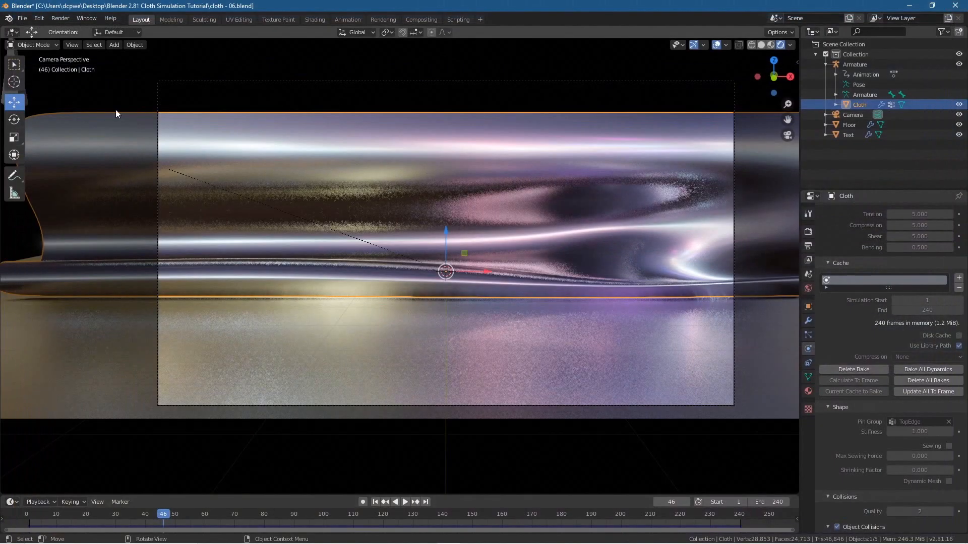
Step: Save the file and render the full animation
{"action": "left_click", "coordinate": [25, 21]}
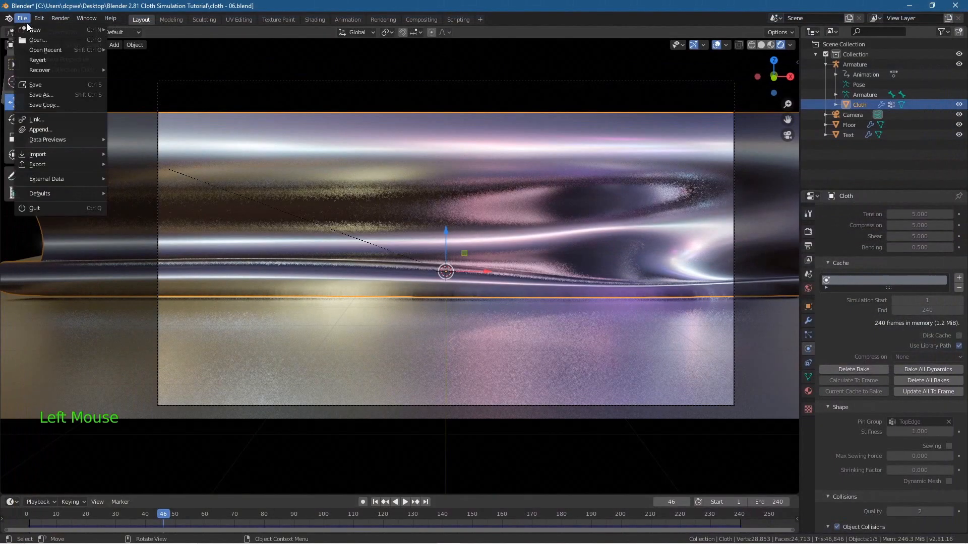
{"action": "left_click", "coordinate": [43, 83]}
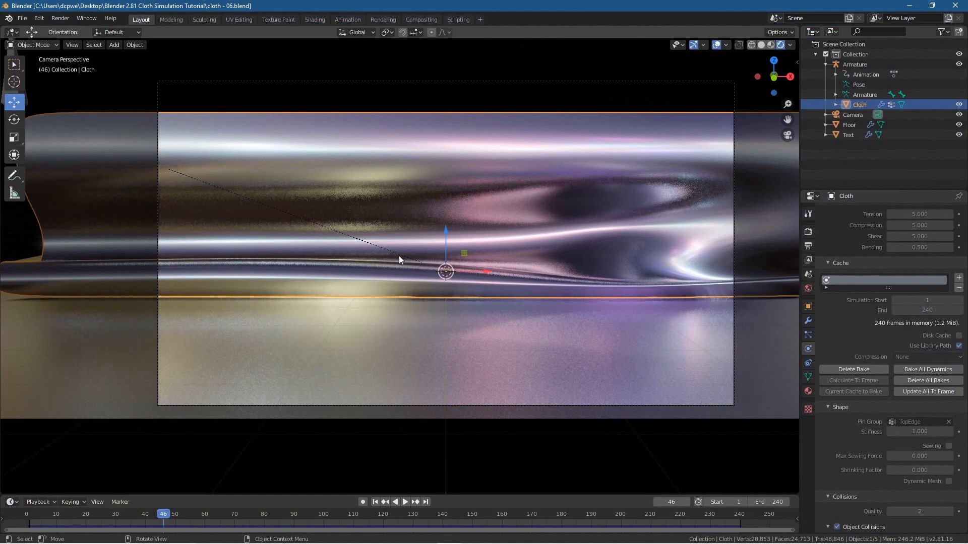
{"action": "key", "text": "ctrl"}
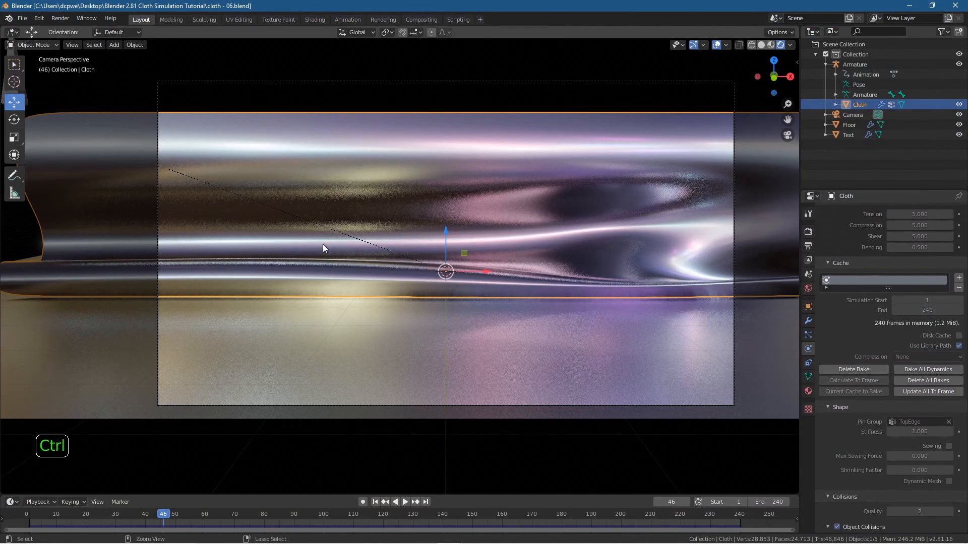
{"action": "key", "text": "ctrl+F12"}
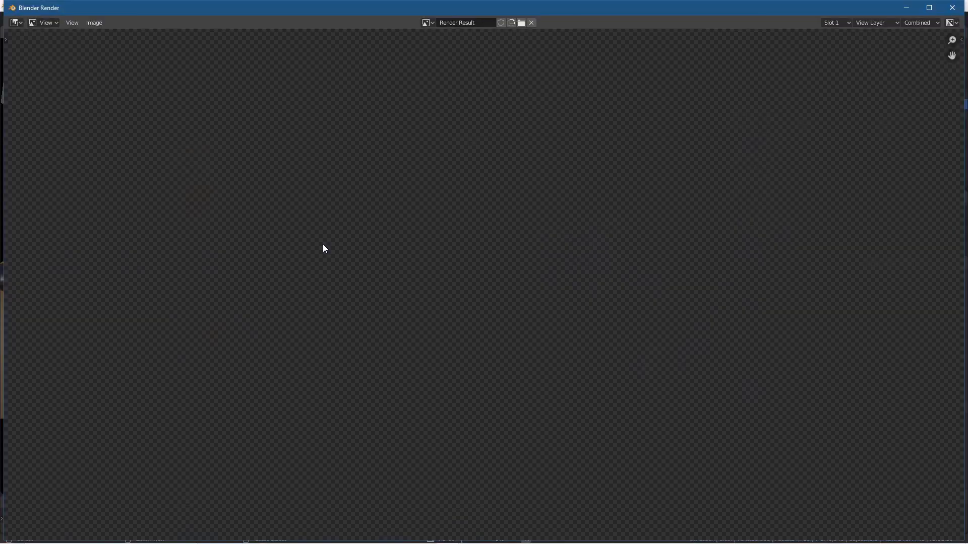
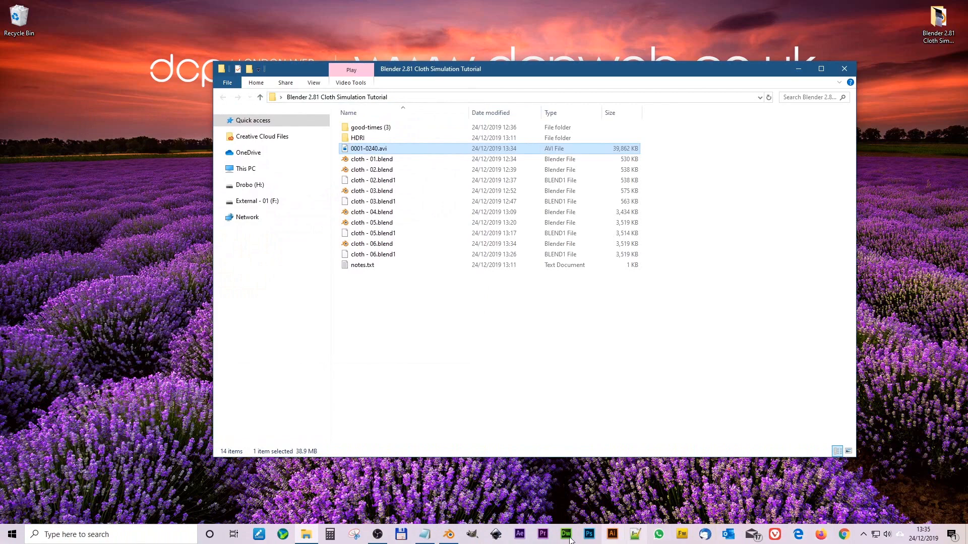
Step: Switch back to Blender and delete the simulation bake of the Cloth object
{"action": "left_click", "coordinate": [446, 540]}
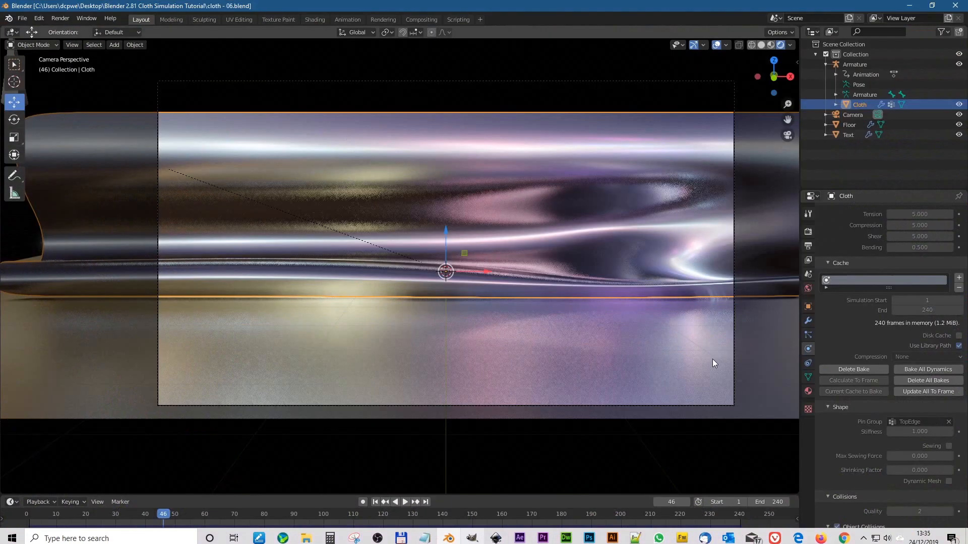
{"action": "left_click", "coordinate": [858, 103]}
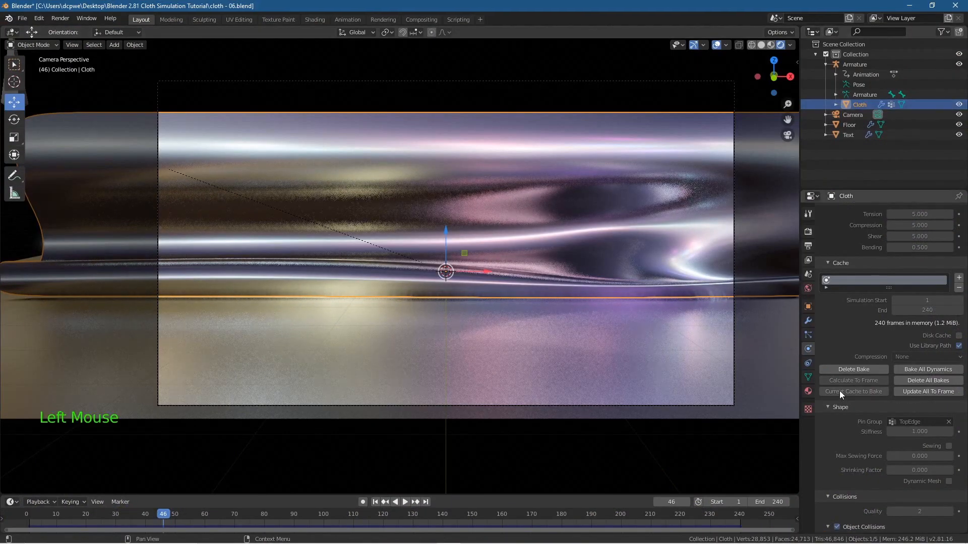
{"action": "left_click", "coordinate": [849, 370]}
Step: Review the Cloth object's shape, collision, property weight, stiffness and damping settings
{"action": "scroll", "coordinate": [859, 391], "scroll_direction": "down", "scroll_amount": 3}
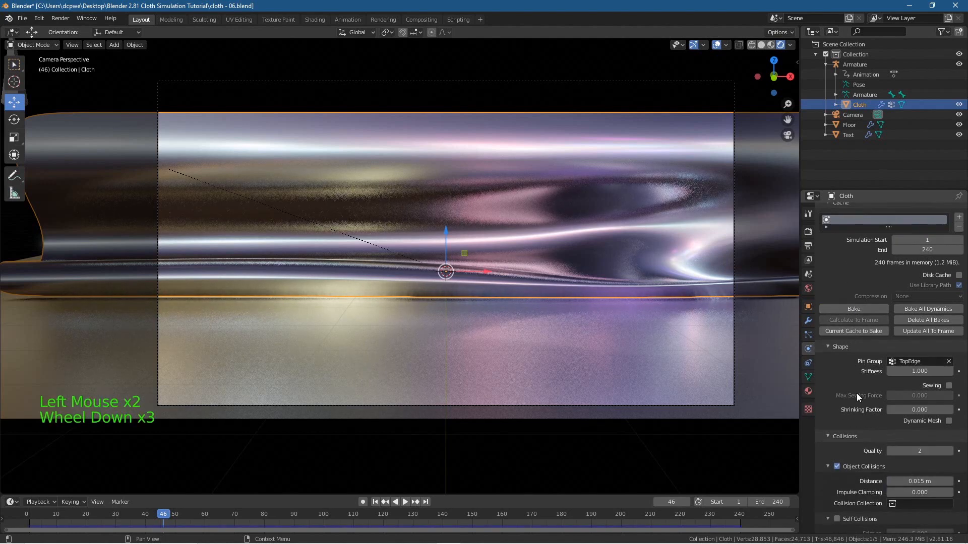
{"action": "scroll", "coordinate": [855, 390], "scroll_direction": "down", "scroll_amount": 1}
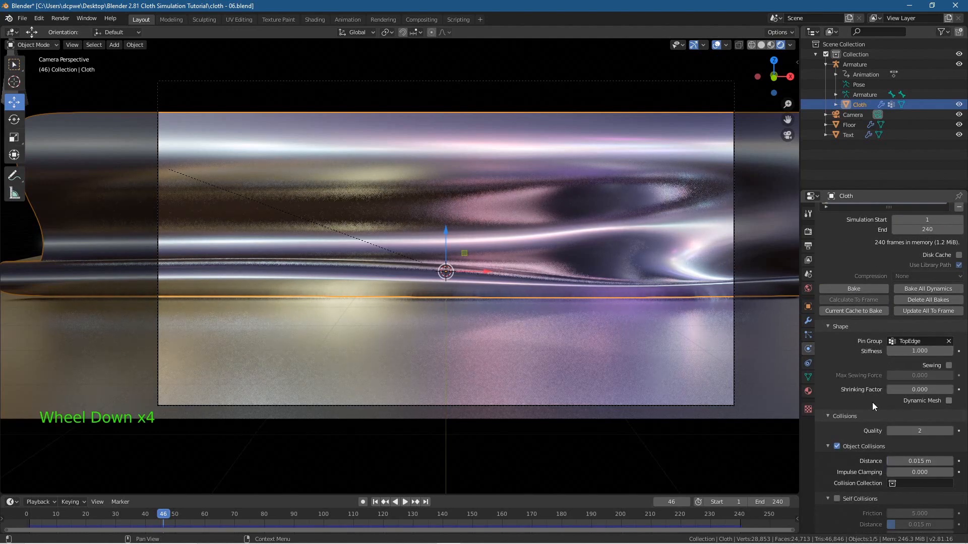
{"action": "scroll", "coordinate": [832, 392], "scroll_direction": "down", "scroll_amount": 4}
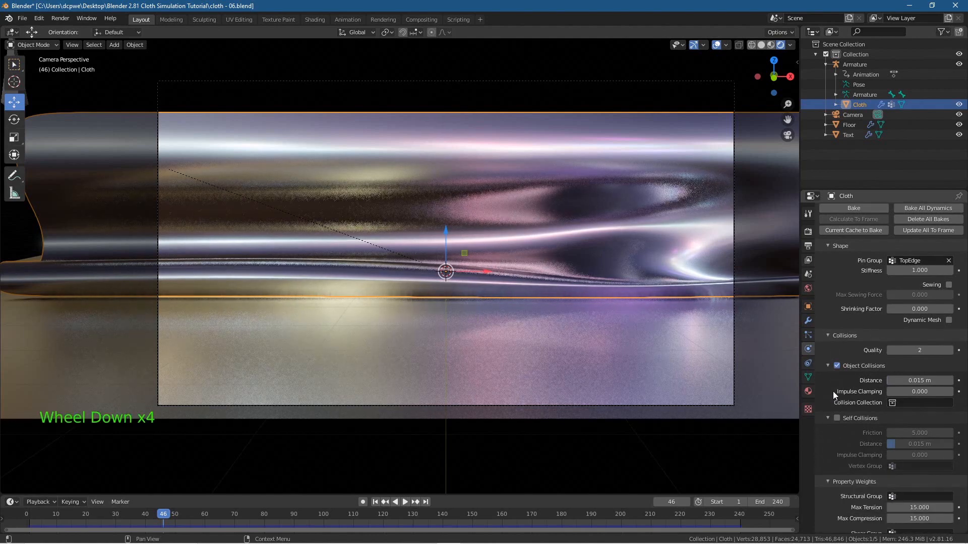
{"action": "scroll", "coordinate": [859, 377], "scroll_direction": "down", "scroll_amount": 4}
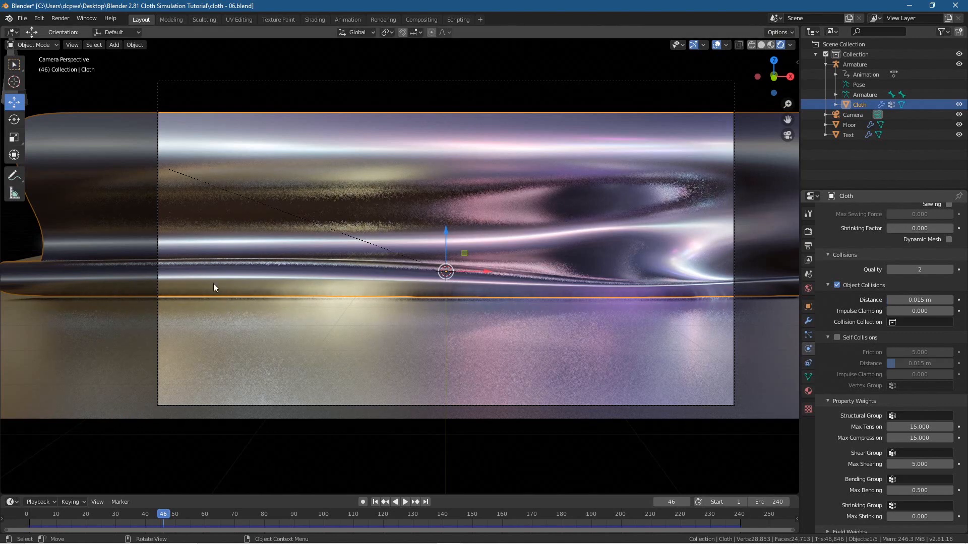
{"action": "scroll", "coordinate": [848, 409], "scroll_direction": "down", "scroll_amount": 1}
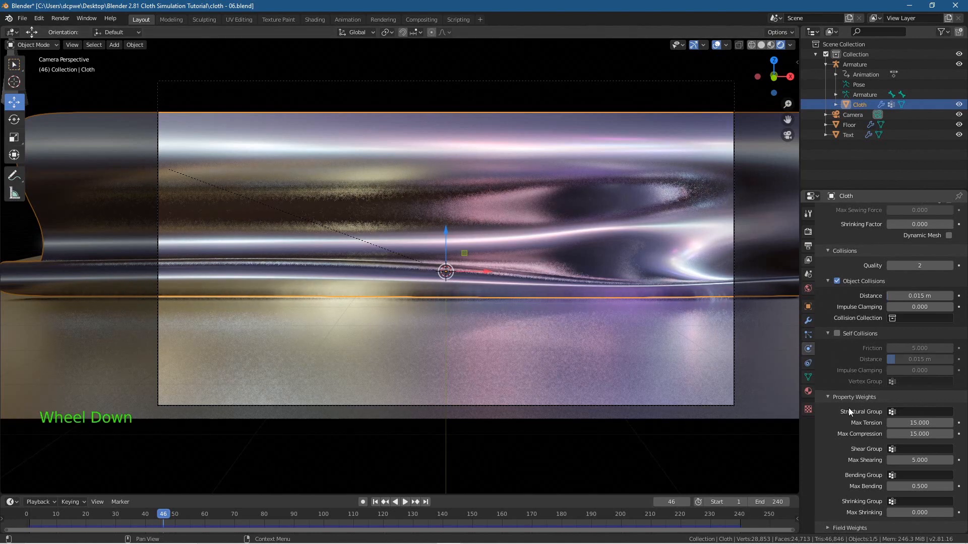
{"action": "scroll", "coordinate": [846, 408], "scroll_direction": "up", "scroll_amount": 14}
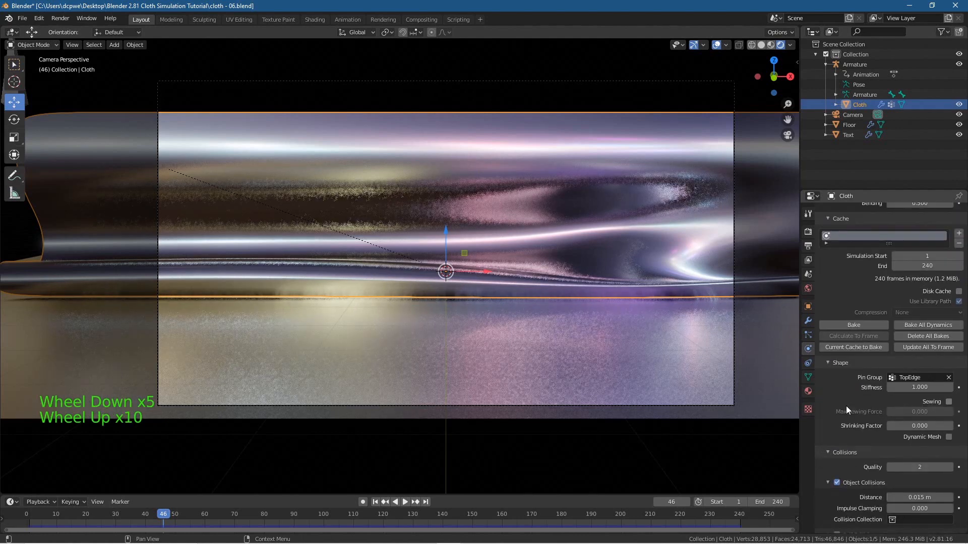
{"action": "scroll", "coordinate": [846, 407], "scroll_direction": "up", "scroll_amount": 8}
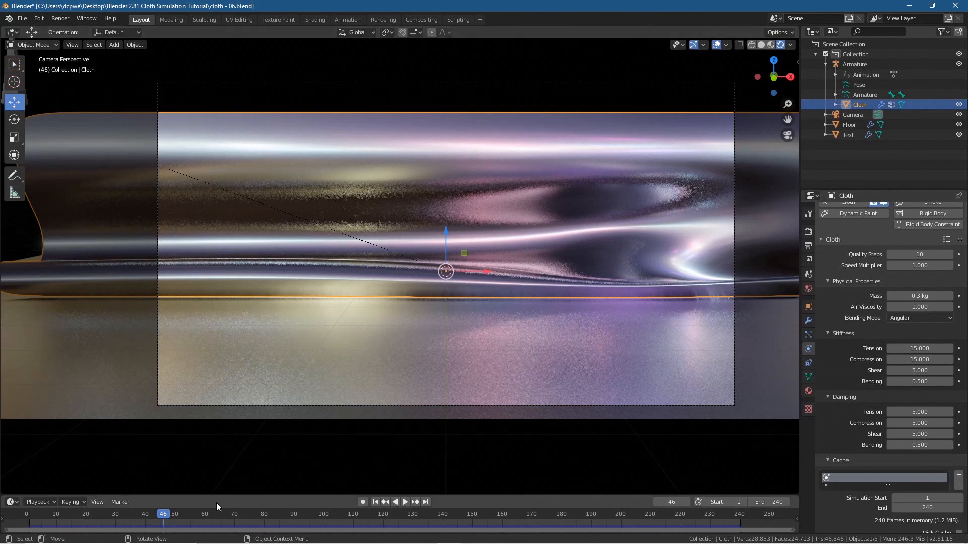
Step: Return the timeline to frame 1 and set the cloth's mass to 3 kg
{"action": "left_click", "coordinate": [375, 502]}
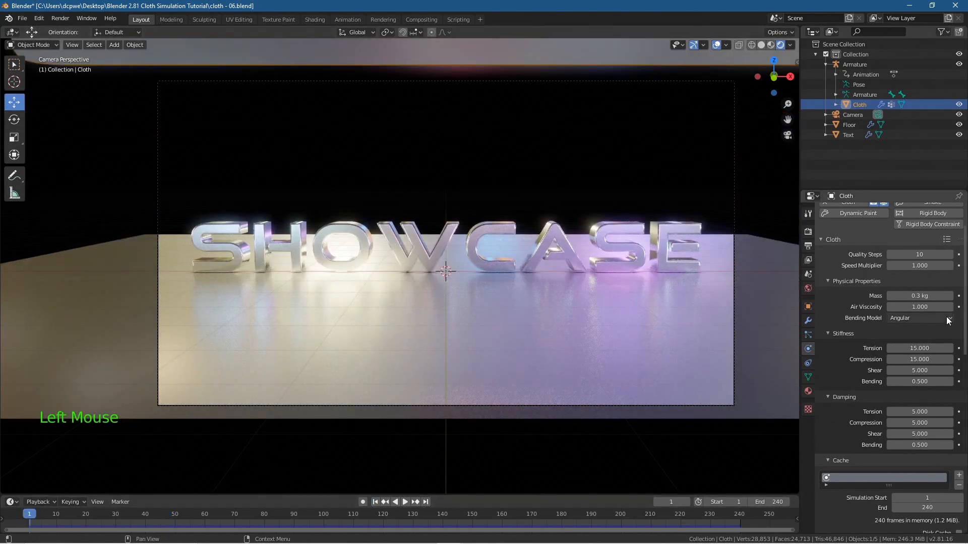
{"action": "left_click", "coordinate": [925, 296]}
{"action": "left_click", "coordinate": [923, 296]}
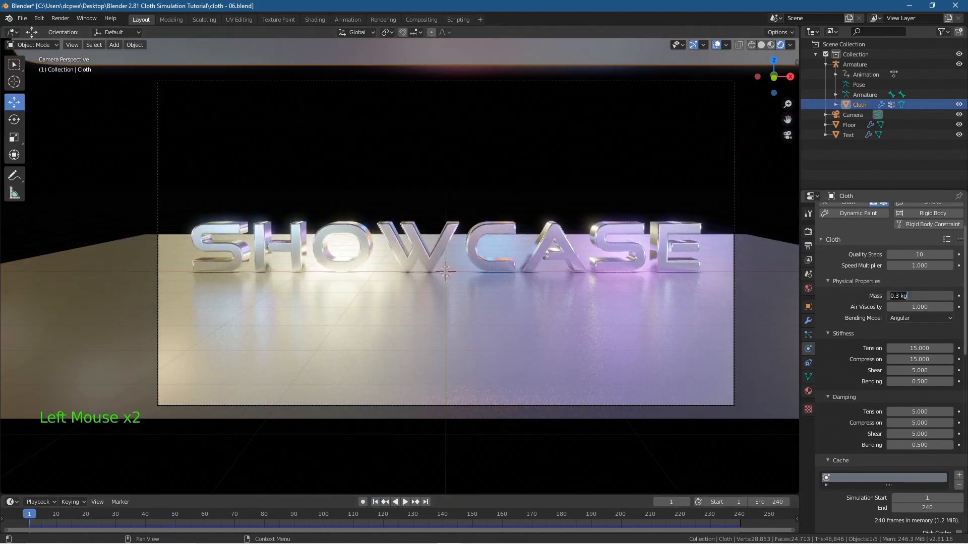
{"action": "type", "text": "3"}
{"action": "key", "text": "Return"}
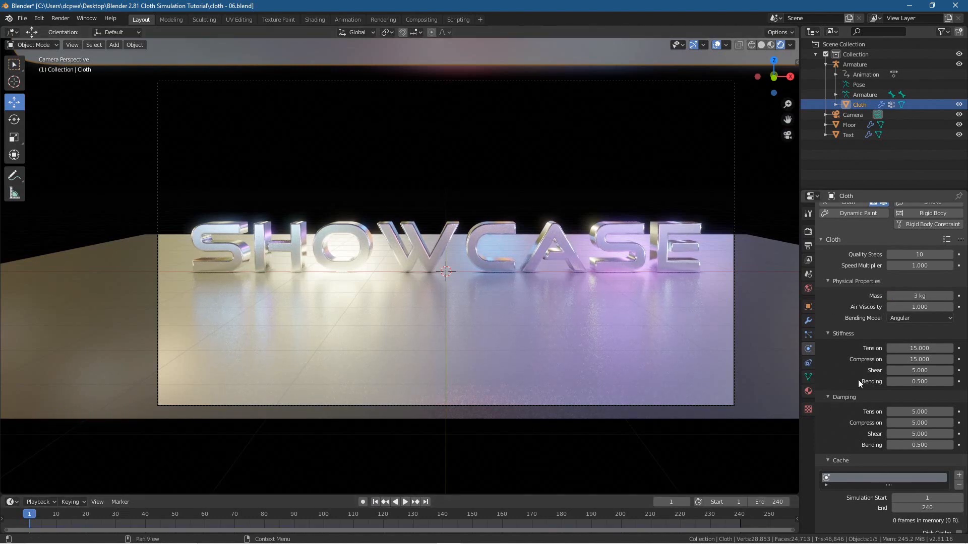
Step: Bake all dynamics for the heavier cloth and play the animation, stopping it at frame 37
{"action": "scroll", "coordinate": [857, 383], "scroll_direction": "down", "scroll_amount": 9}
{"action": "scroll", "coordinate": [855, 393], "scroll_direction": "down", "scroll_amount": 2}
{"action": "left_click", "coordinate": [924, 344]}
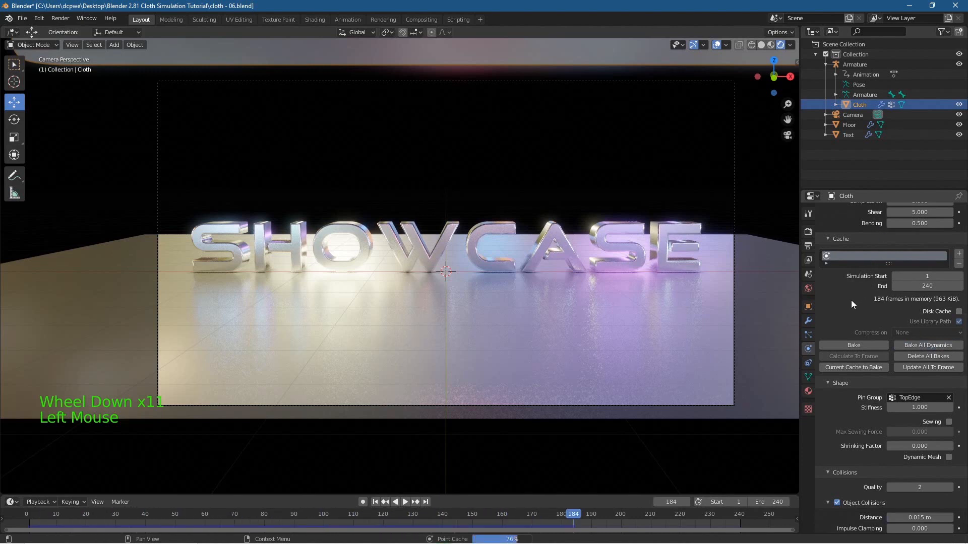
{"action": "left_click", "coordinate": [406, 502]}
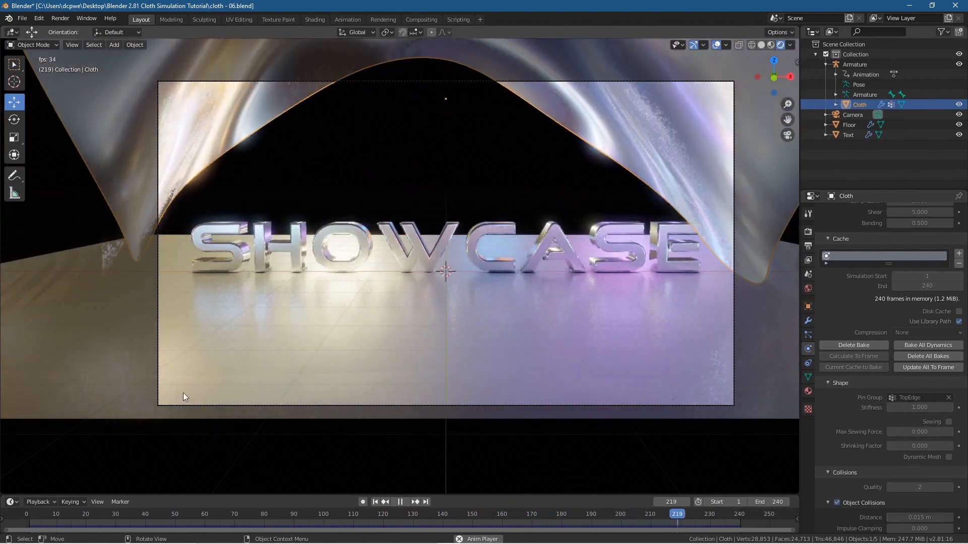
{"action": "left_click", "coordinate": [400, 502]}
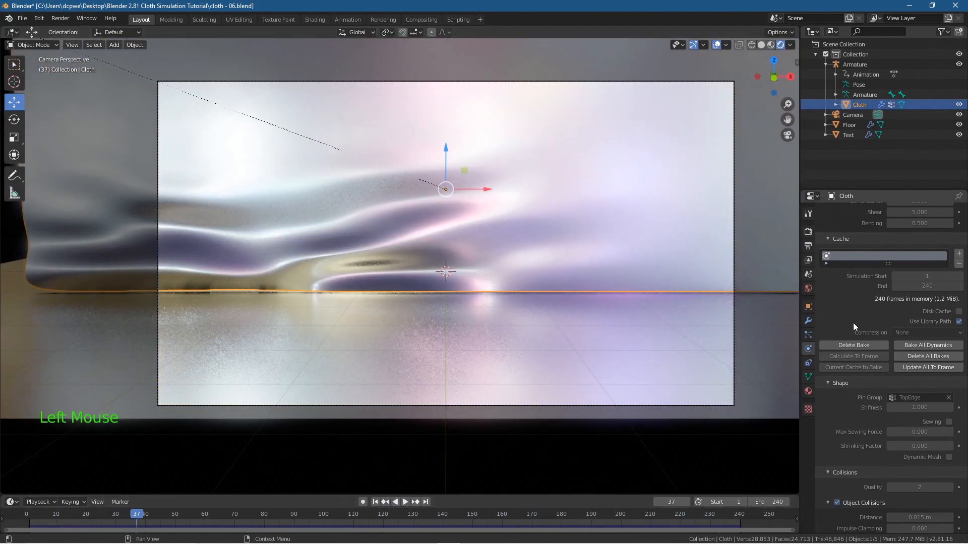
Step: Delete the heavier cloth's bake and look at the force field entry among the addable objects
{"action": "scroll", "coordinate": [836, 421], "scroll_direction": "up", "scroll_amount": 9}
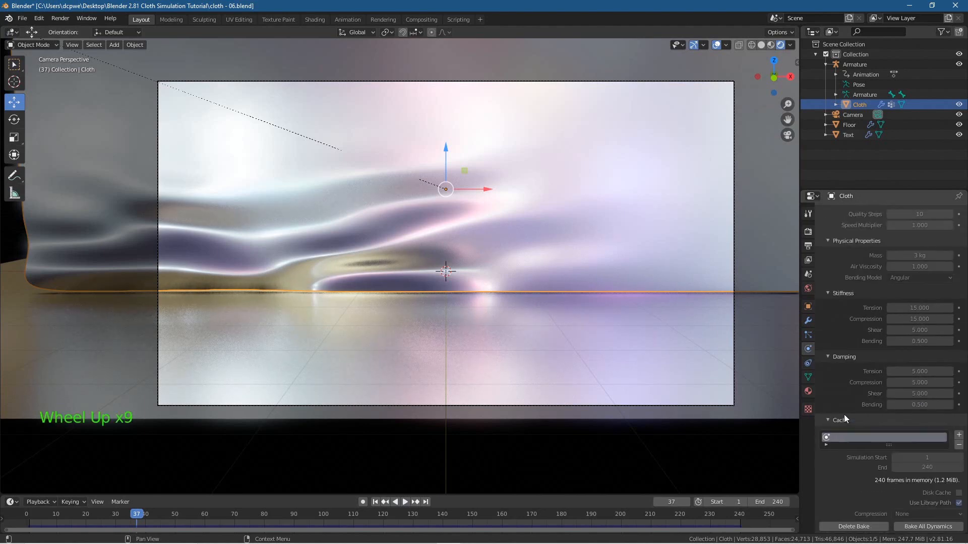
{"action": "scroll", "coordinate": [844, 414], "scroll_direction": "down", "scroll_amount": 6}
{"action": "left_click", "coordinate": [865, 404]}
{"action": "scroll", "coordinate": [864, 398], "scroll_direction": "up", "scroll_amount": 10}
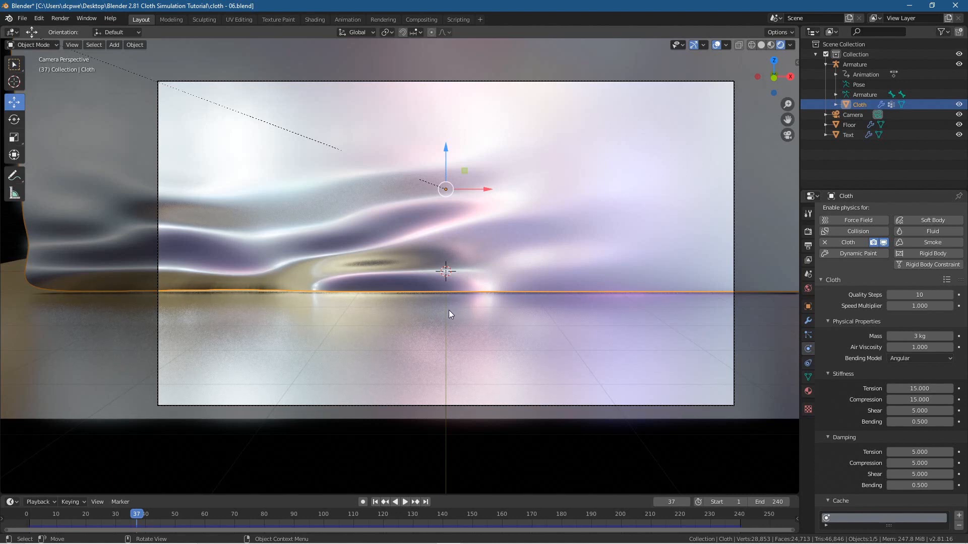
{"action": "key", "text": "shift+a"}
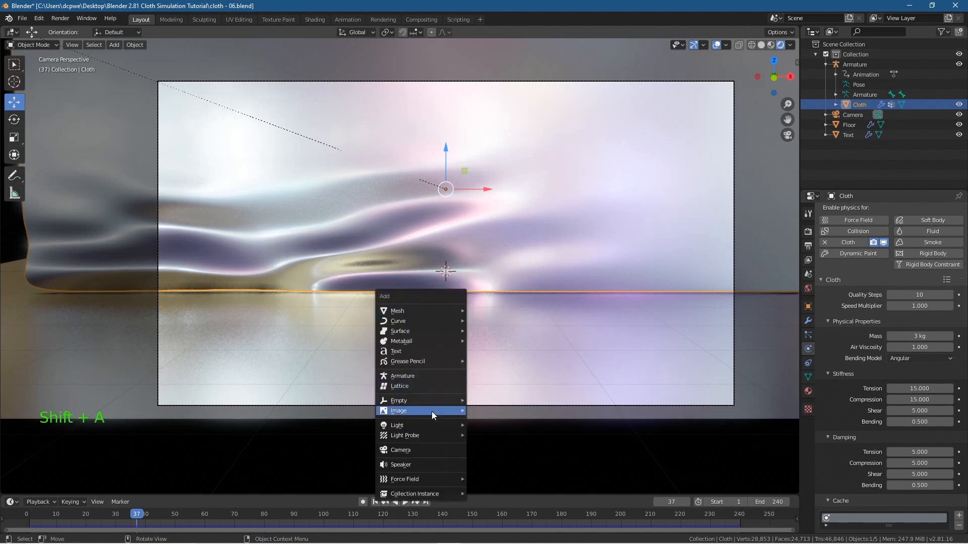
{"action": "mouse_move", "coordinate": [431, 479]}
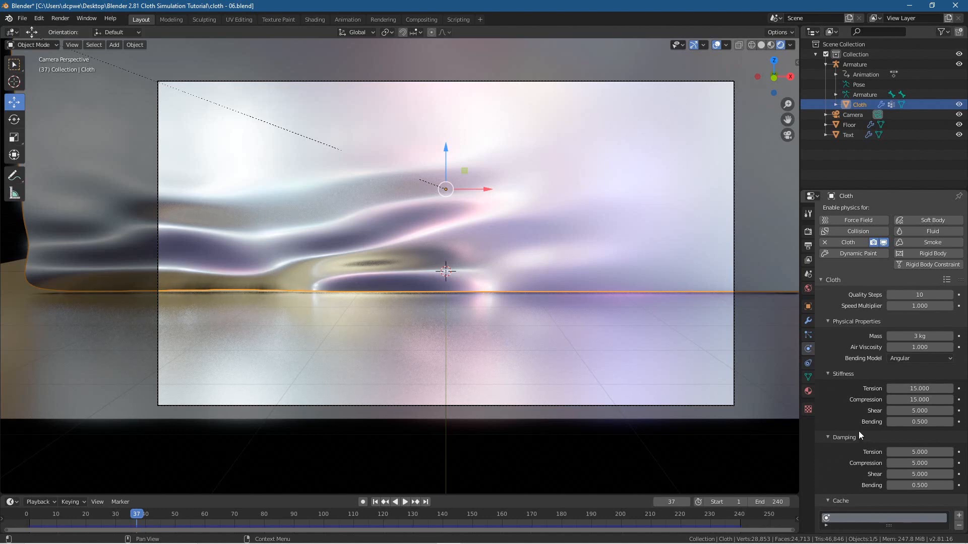
Step: Set the cloth's mass to 0.01 kg and bake all dynamics
{"action": "scroll", "coordinate": [858, 431], "scroll_direction": "down", "scroll_amount": 4}
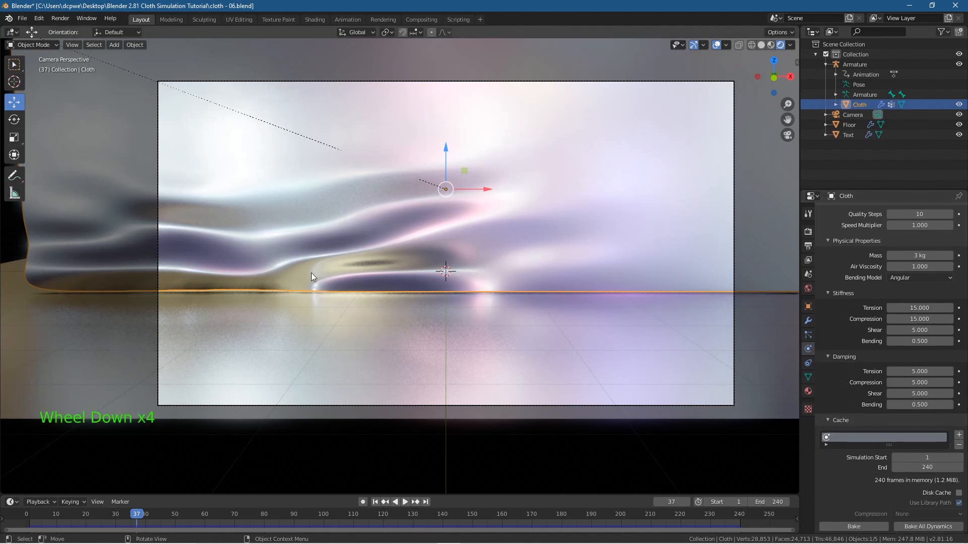
{"action": "left_click", "coordinate": [919, 255]}
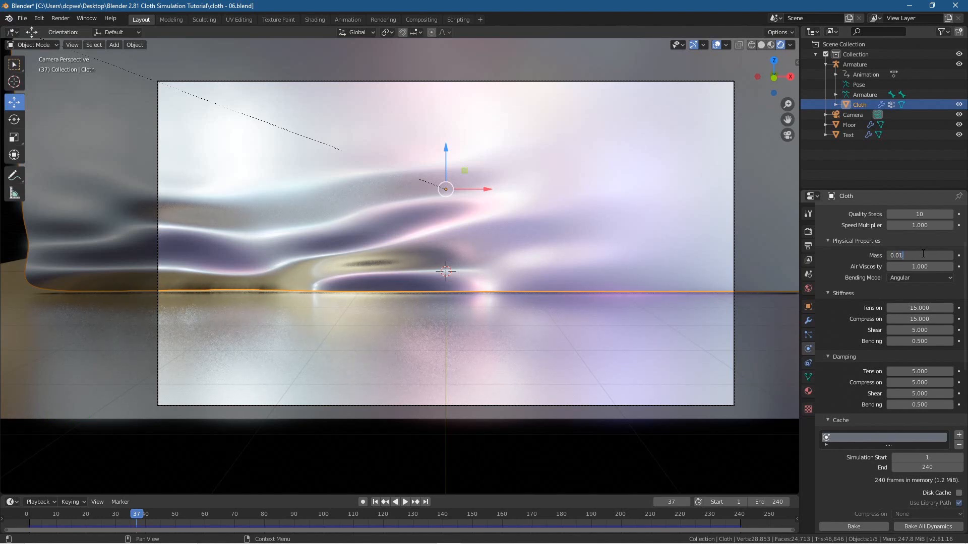
{"action": "type", "text": "0.01"}
{"action": "key", "text": "Return"}
{"action": "scroll", "coordinate": [887, 446], "scroll_direction": "down", "scroll_amount": 3}
{"action": "scroll", "coordinate": [888, 443], "scroll_direction": "down", "scroll_amount": 6}
{"action": "left_click", "coordinate": [930, 344]}
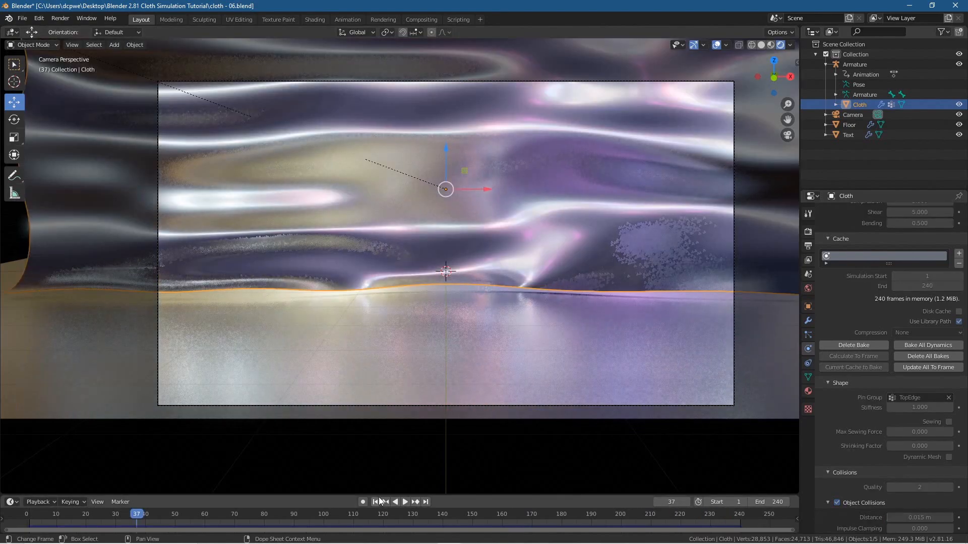
Step: Play the animation of the 0.01 kg cloth through the camera, stopping it at frame 56
{"action": "left_click", "coordinate": [405, 502]}
{"action": "left_click", "coordinate": [406, 502]}
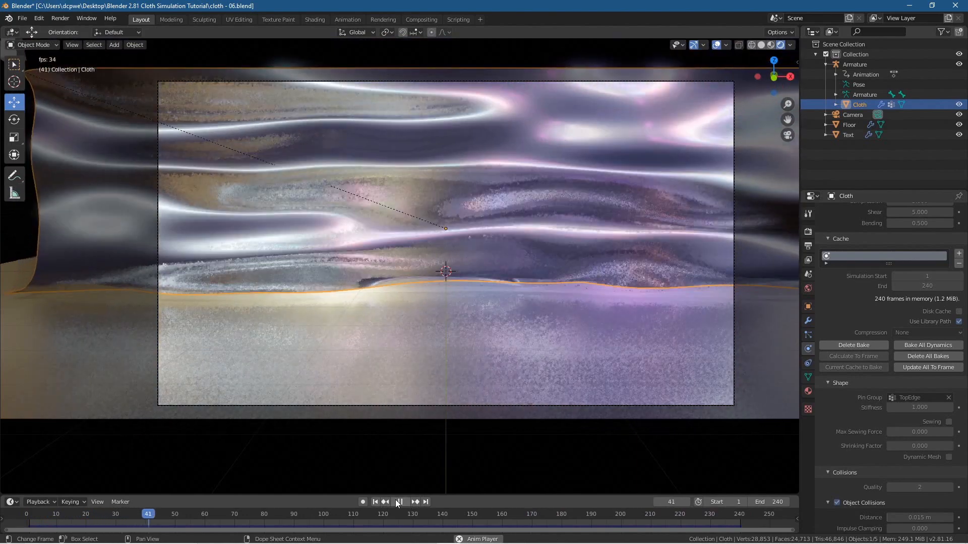
{"action": "left_click", "coordinate": [399, 502]}
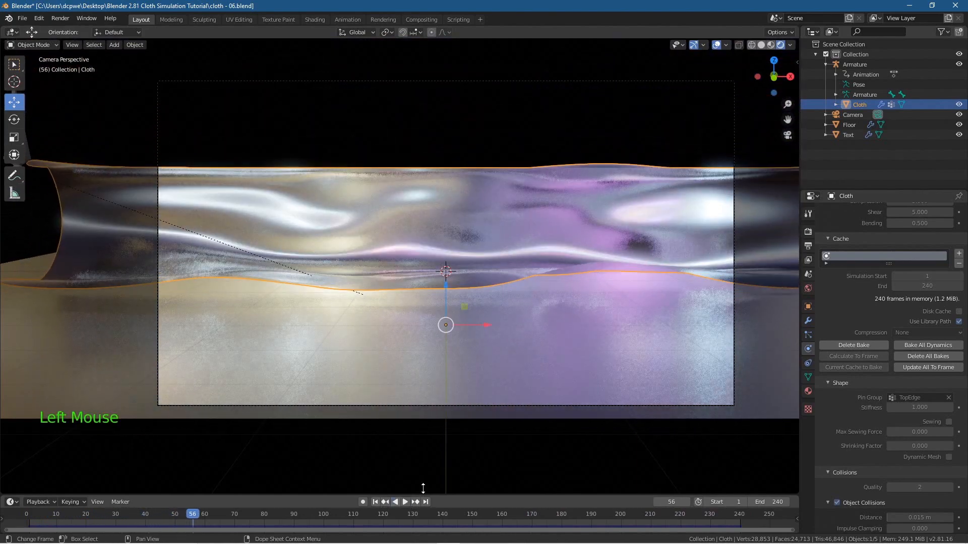
Step: Delete the lightweight cloth's bake and set the cloth's mass to 0.3 kg
{"action": "scroll", "coordinate": [885, 310], "scroll_direction": "up", "scroll_amount": 15}
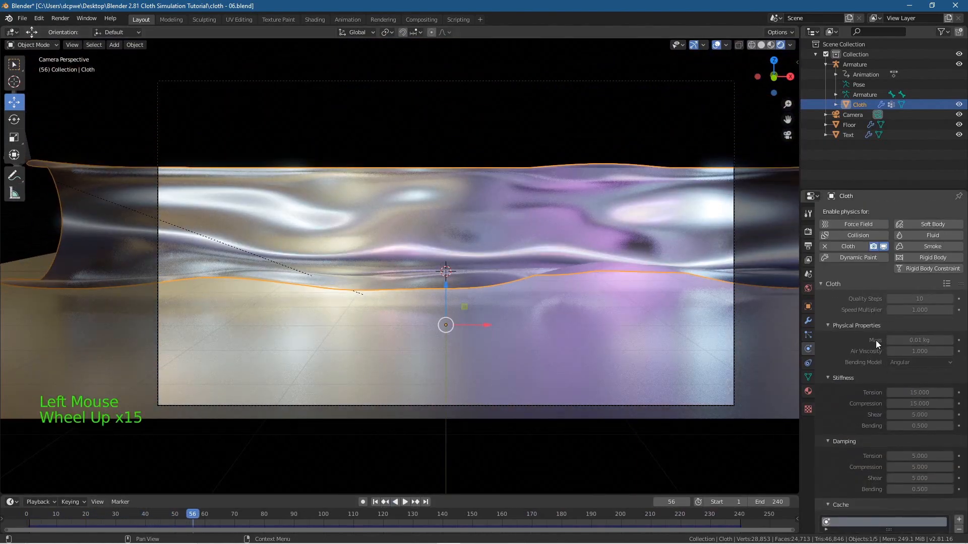
{"action": "scroll", "coordinate": [852, 388], "scroll_direction": "down", "scroll_amount": 10}
{"action": "left_click", "coordinate": [853, 410]}
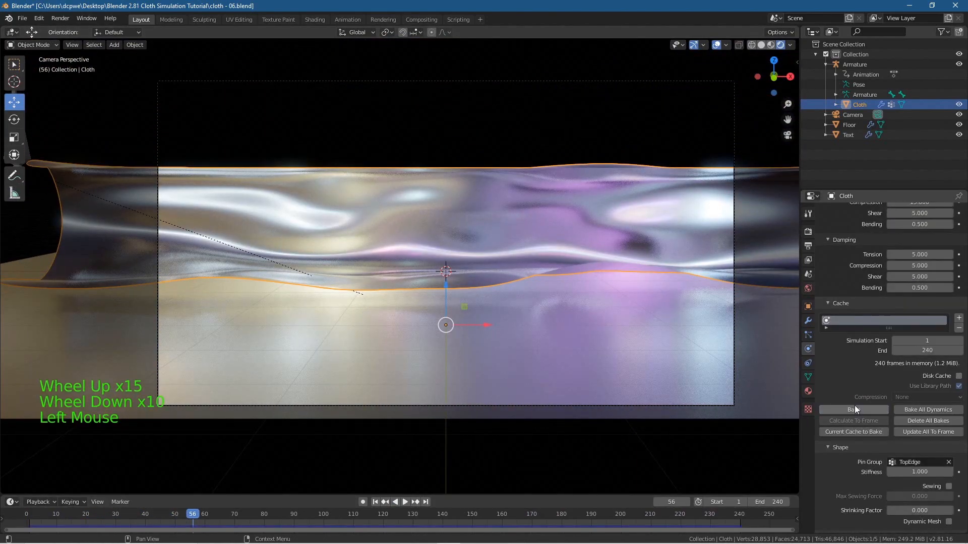
{"action": "scroll", "coordinate": [875, 392], "scroll_direction": "up", "scroll_amount": 9}
{"action": "left_click", "coordinate": [934, 320]}
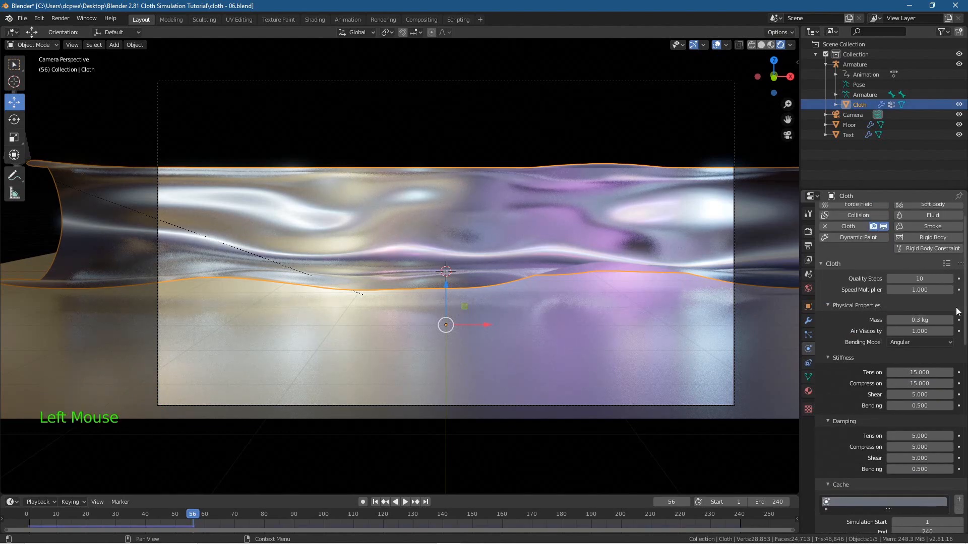
{"action": "key", "text": "Return"}
Step: Bake all dynamics, scrub the timeline to frame 115 and view the cloth over the text from the side
{"action": "scroll", "coordinate": [874, 394], "scroll_direction": "down", "scroll_amount": 11}
{"action": "left_click", "coordinate": [933, 368]}
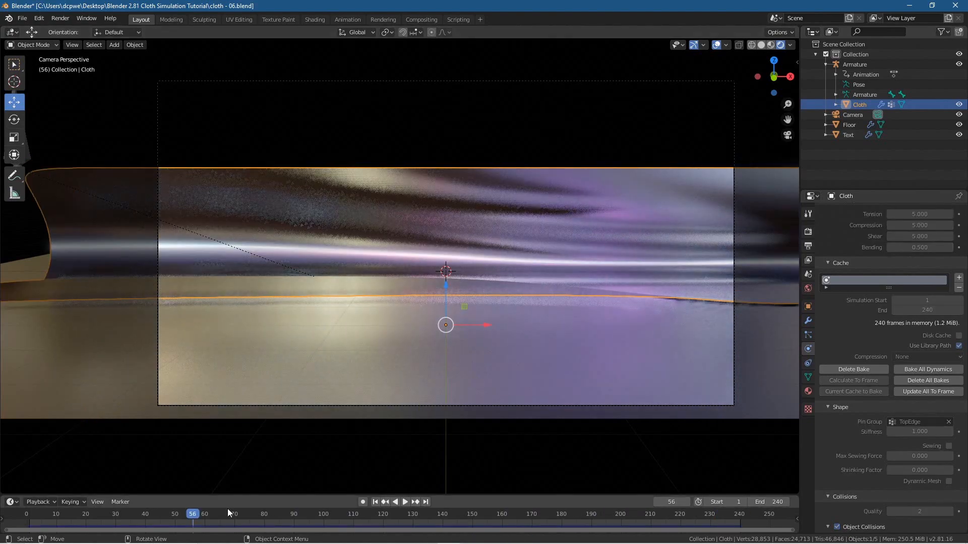
{"action": "left_click_drag", "start_coordinate": [190, 512], "coordinate": [368, 521]}
{"action": "middle_click_drag", "start_coordinate": [262, 383], "coordinate": [275, 331]}
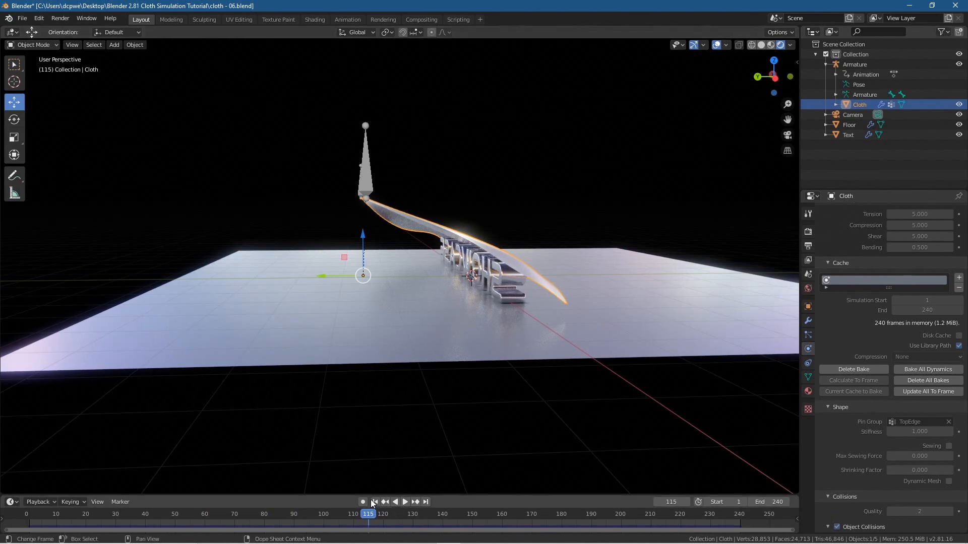
Step: Turn on auto keying and lower the armature by about 0.76 m at frame 60
{"action": "left_click", "coordinate": [366, 174]}
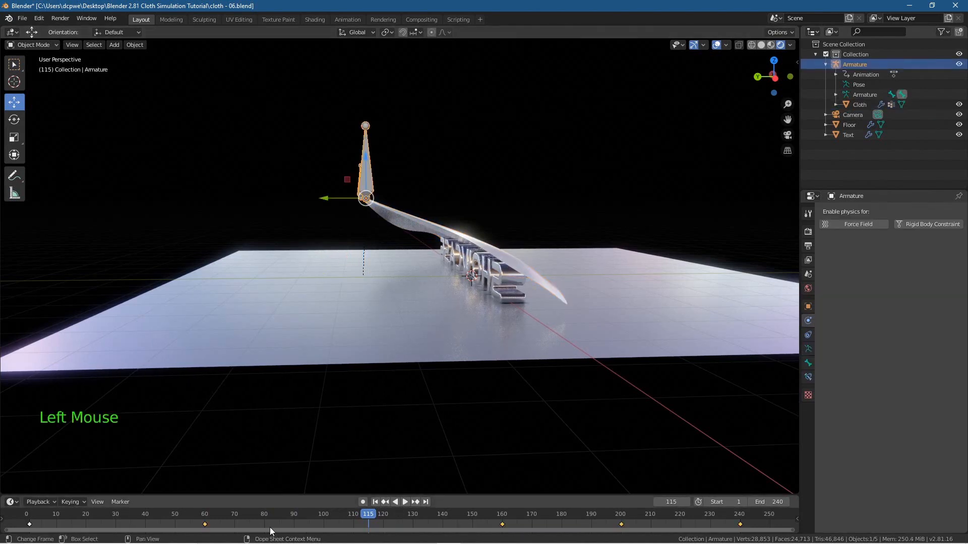
{"action": "left_click_drag", "start_coordinate": [371, 513], "coordinate": [205, 523]}
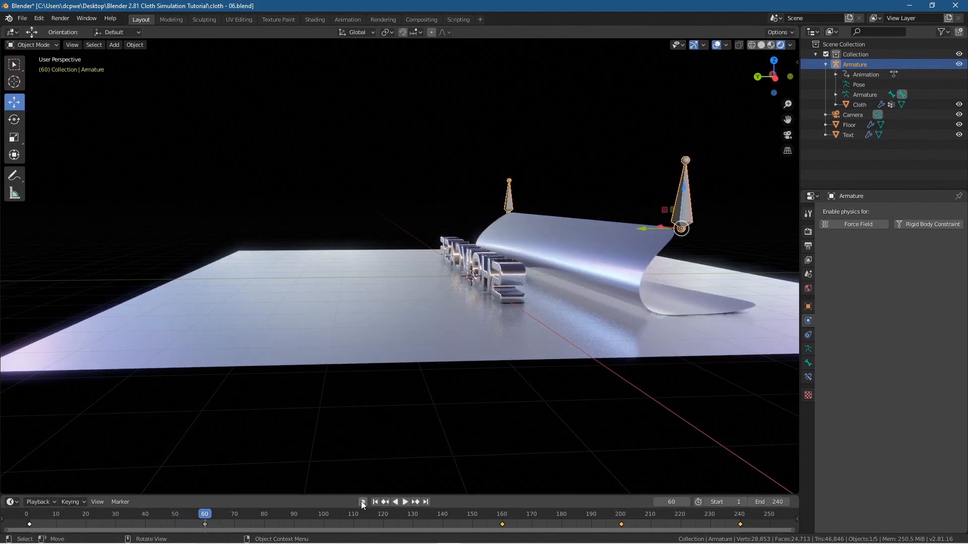
{"action": "left_click", "coordinate": [363, 502]}
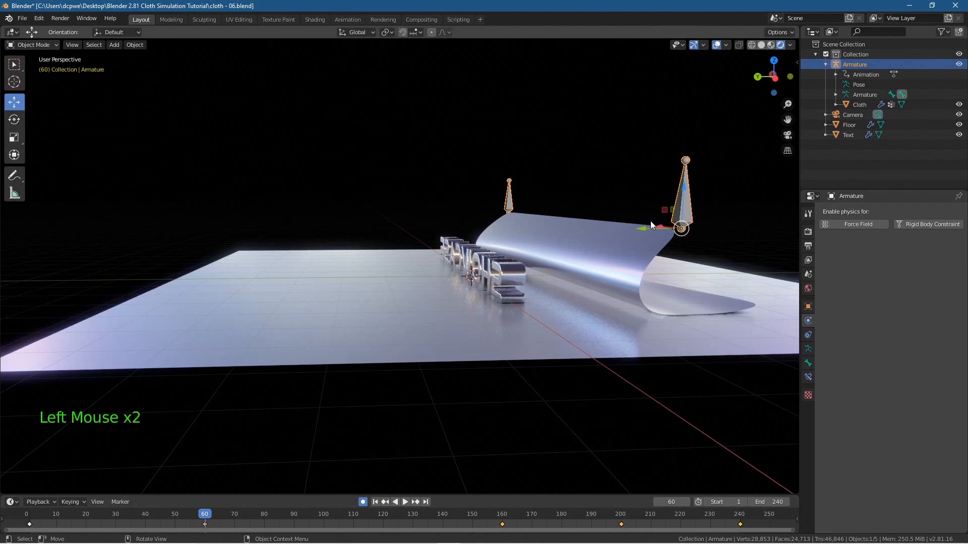
{"action": "left_click_drag", "start_coordinate": [687, 189], "coordinate": [685, 234]}
Step: Raise the armature by about 0.13 m at frame 60 and check its height against the text from the right side view
{"action": "key", "text": "KP_3"}
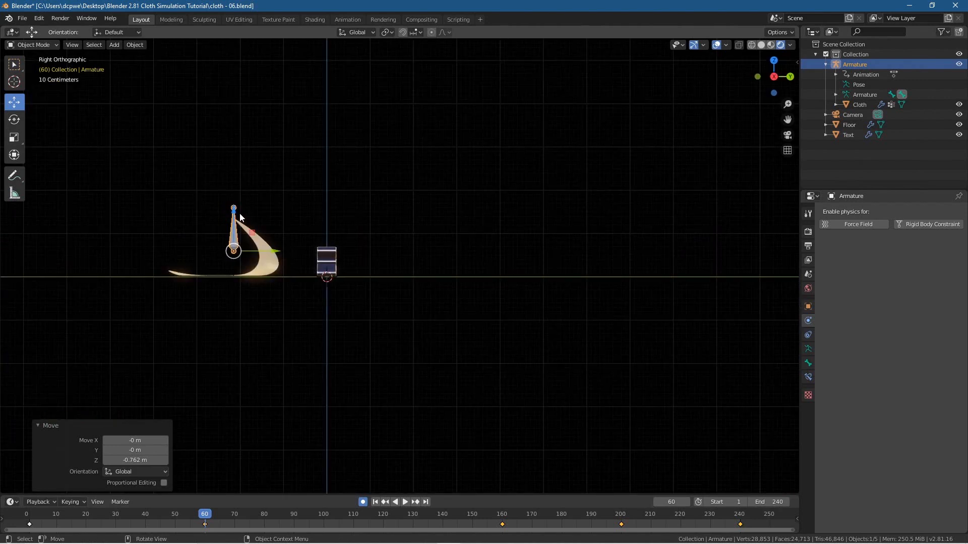
{"action": "left_click_drag", "start_coordinate": [236, 216], "coordinate": [236, 209]}
{"action": "scroll", "coordinate": [235, 240], "scroll_direction": "up", "scroll_amount": 5}
{"action": "middle_click_drag", "start_coordinate": [149, 252], "coordinate": [482, 303]}
{"action": "key", "text": "KP_3"}
{"action": "scroll", "coordinate": [415, 274], "scroll_direction": "up", "scroll_amount": 1}
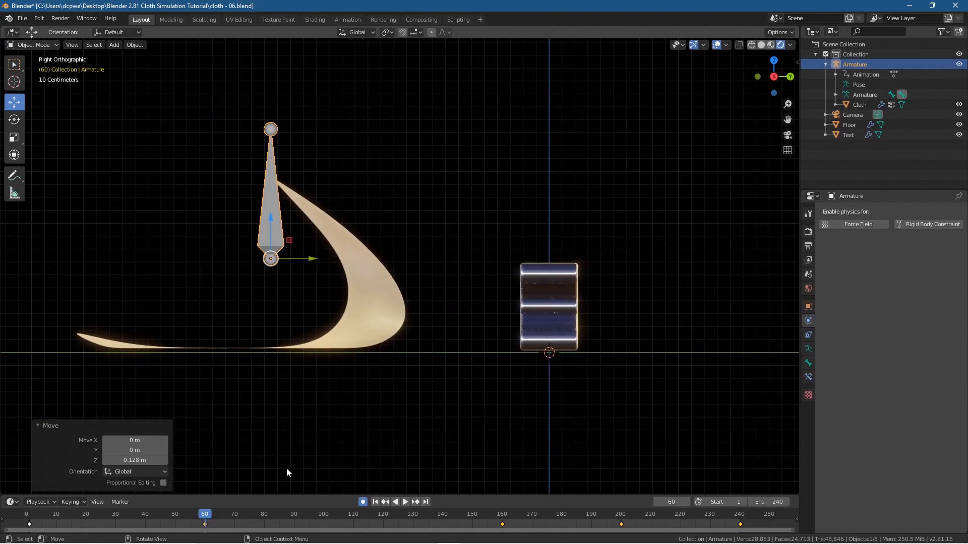
Step: Lower the armature by about 0.6 m at frame 110 to key a new height there
{"action": "left_click_drag", "start_coordinate": [215, 513], "coordinate": [353, 523]}
{"action": "middle_click_drag", "start_coordinate": [612, 361], "coordinate": [416, 372], "text": "shift"}
{"action": "left_click_drag", "start_coordinate": [612, 139], "coordinate": [594, 207]}
Step: Lower the armature by about 1.92 m at frame 160, bringing its base close to the floor
{"action": "left_click_drag", "start_coordinate": [359, 518], "coordinate": [490, 536]}
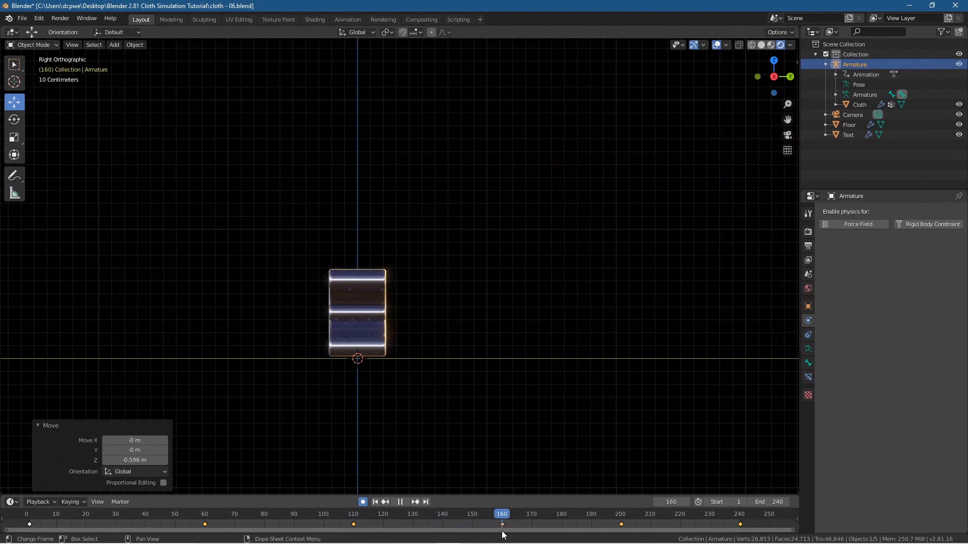
{"action": "middle_click_drag", "start_coordinate": [559, 374], "coordinate": [313, 348], "text": "shift"}
{"action": "scroll", "coordinate": [313, 347], "scroll_direction": "down", "scroll_amount": 4}
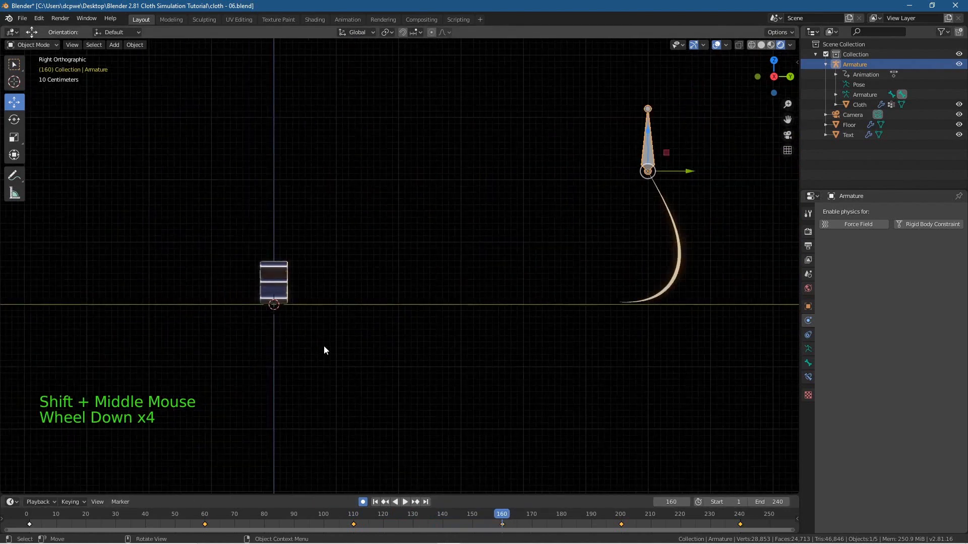
{"action": "left_click_drag", "start_coordinate": [649, 134], "coordinate": [648, 143]}
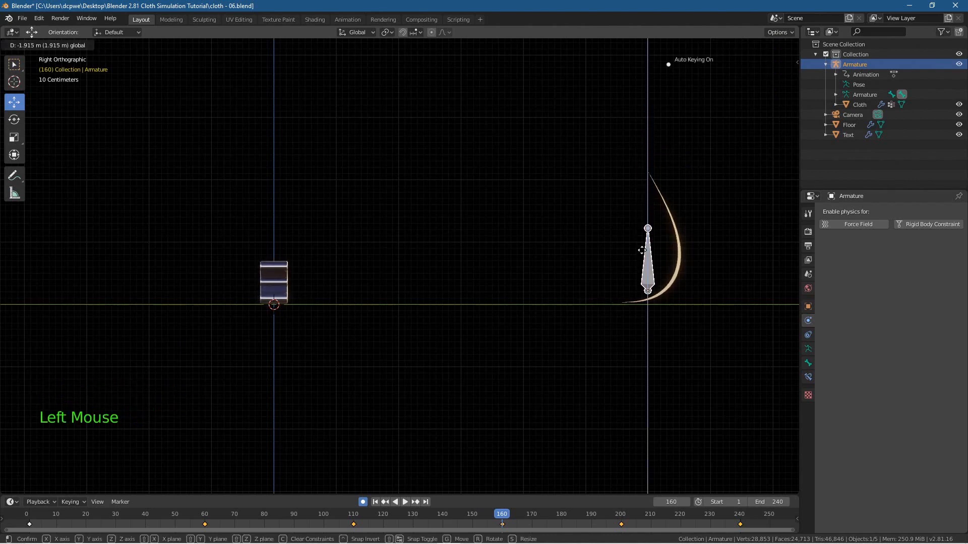
{"action": "left_click_drag", "start_coordinate": [642, 251], "coordinate": [642, 251]}
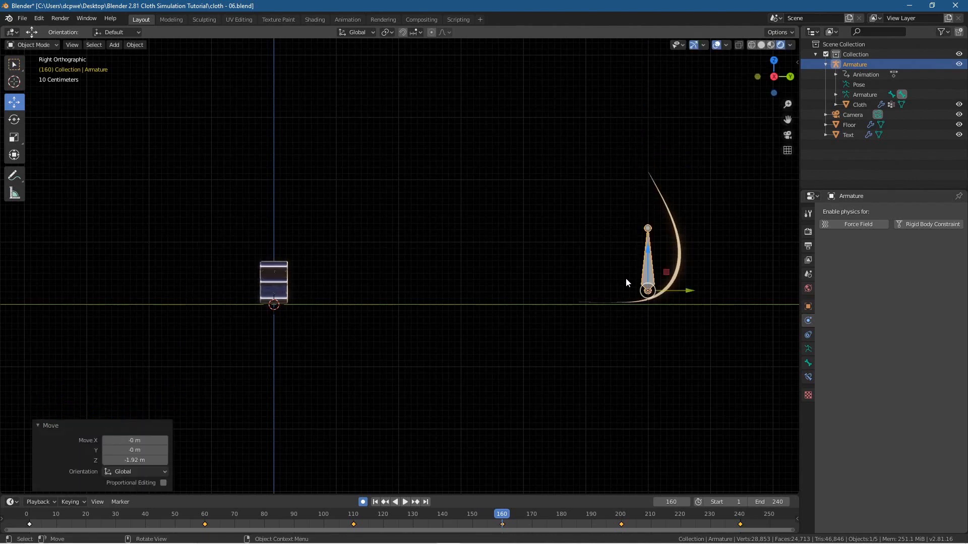
Step: Lower the armature by about 1.4 m at frame 200
{"action": "left_click_drag", "start_coordinate": [502, 514], "coordinate": [620, 536]}
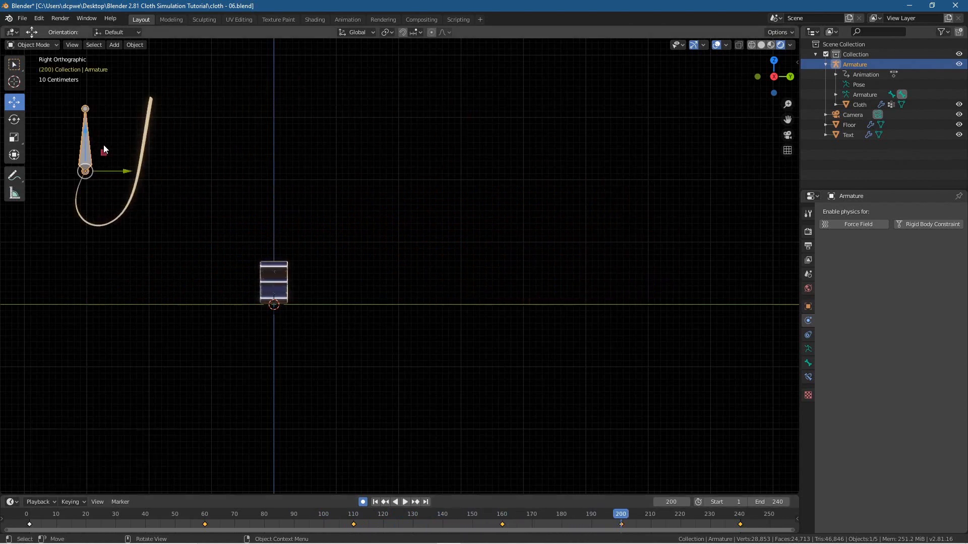
{"action": "left_click_drag", "start_coordinate": [85, 136], "coordinate": [89, 162]}
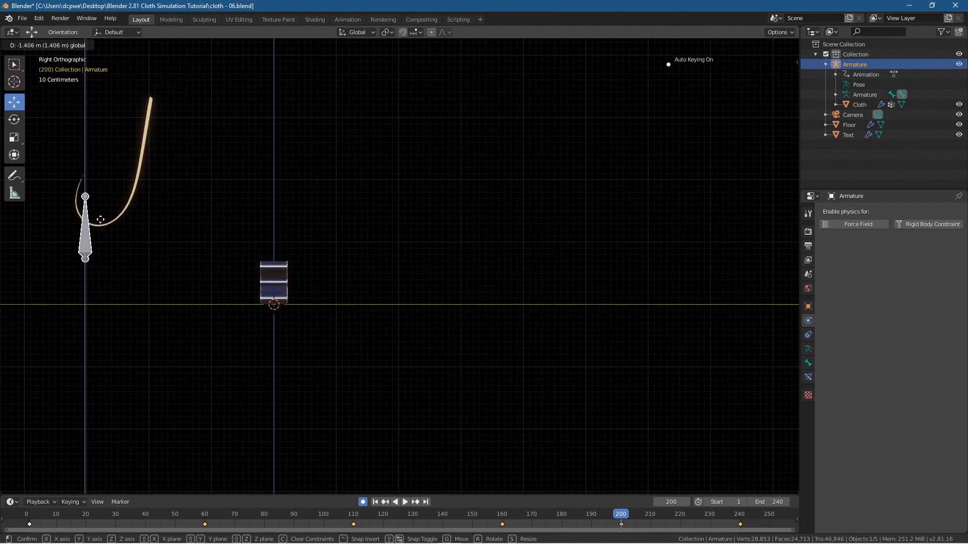
{"action": "left_click_drag", "start_coordinate": [100, 220], "coordinate": [101, 220]}
Step: Scrub back through the return pass to frame 184 and raise the armature so that it clears the text
{"action": "left_click_drag", "start_coordinate": [616, 515], "coordinate": [497, 519]}
{"action": "mouse_move", "coordinate": [560, 518]}
{"action": "left_mouse_down"}
{"action": "mouse_move", "coordinate": [620, 522]}
{"action": "mouse_move", "coordinate": [555, 522]}
{"action": "mouse_move", "coordinate": [574, 516]}
{"action": "left_mouse_up"}
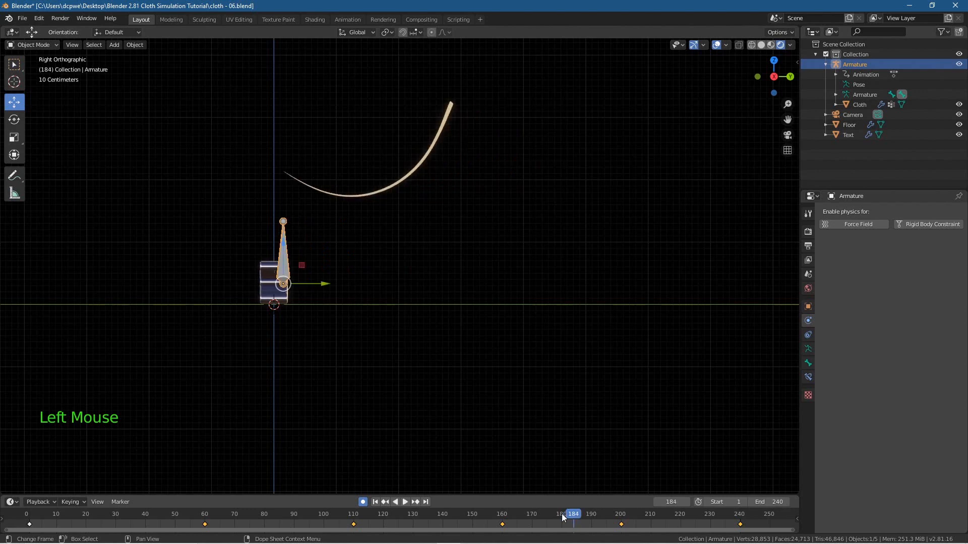
{"action": "left_click_drag", "start_coordinate": [285, 246], "coordinate": [281, 214]}
Step: Return the timeline to frame 1 and delete the cloth's existing bake
{"action": "left_click_drag", "start_coordinate": [582, 515], "coordinate": [31, 526]}
{"action": "left_click", "coordinate": [857, 105]}
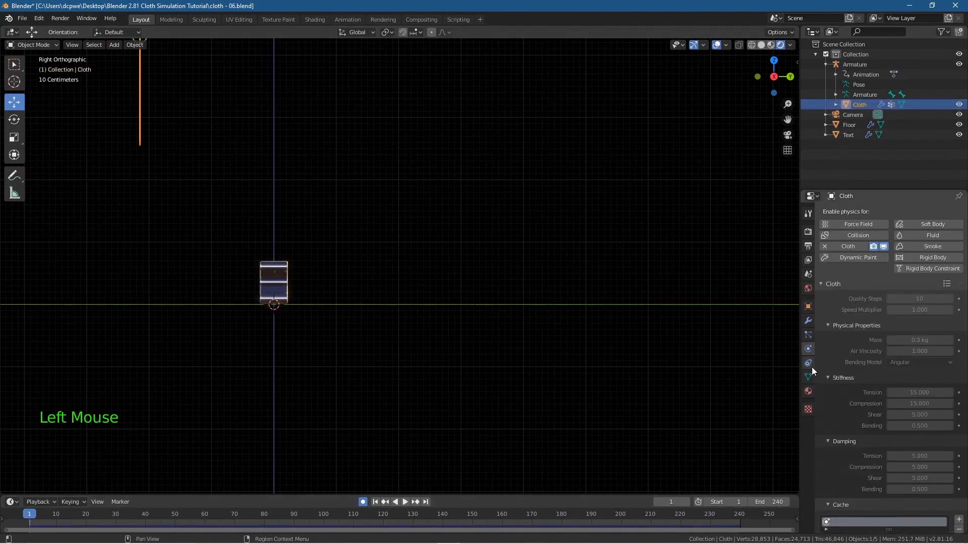
{"action": "scroll", "coordinate": [857, 353], "scroll_direction": "down", "scroll_amount": 6}
{"action": "scroll", "coordinate": [854, 429], "scroll_direction": "up", "scroll_amount": 1}
{"action": "scroll", "coordinate": [855, 428], "scroll_direction": "down", "scroll_amount": 5}
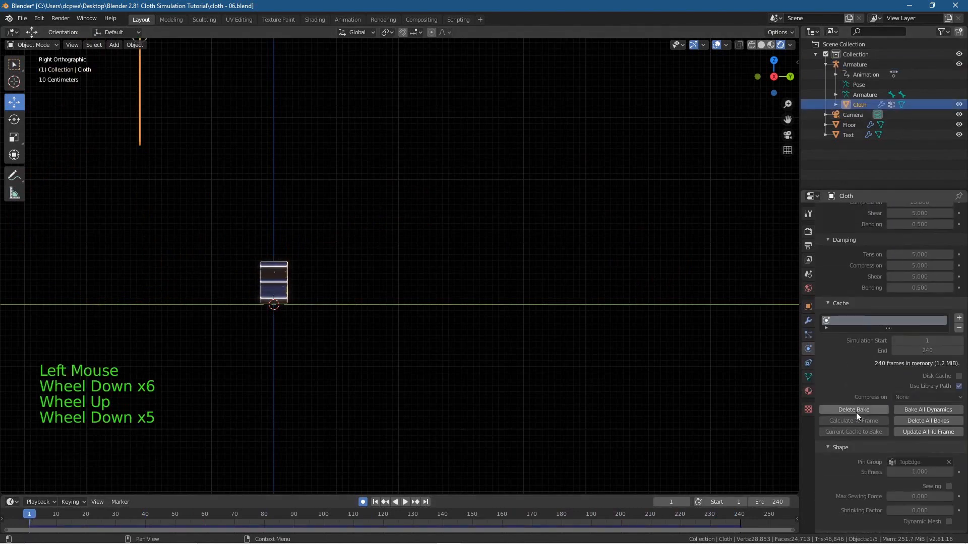
{"action": "left_click", "coordinate": [929, 411]}
{"action": "scroll", "coordinate": [897, 343], "scroll_direction": "up", "scroll_amount": 10}
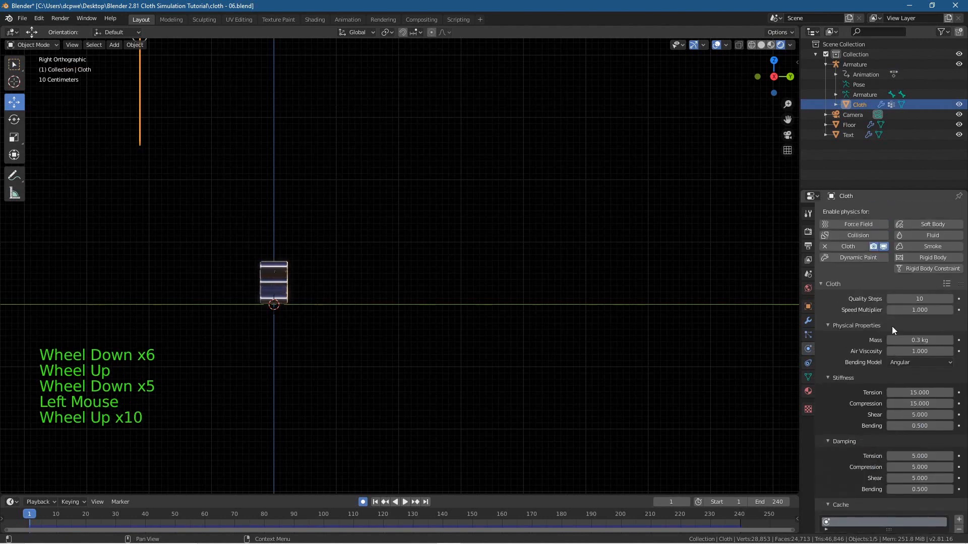
Step: Edit the cloth's quality steps and bake all dynamics with the new armature motion
{"action": "left_click", "coordinate": [913, 298]}
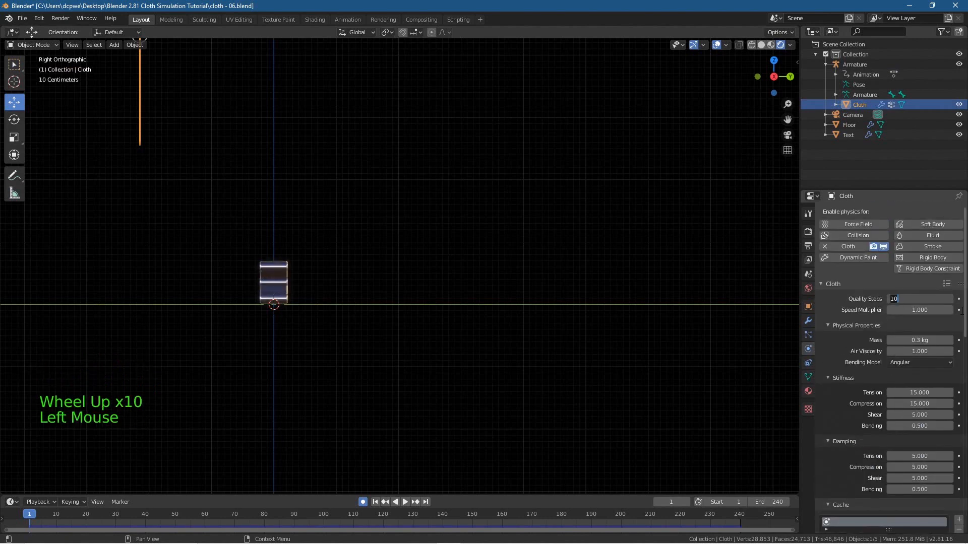
{"action": "scroll", "coordinate": [878, 370], "scroll_direction": "down", "scroll_amount": 10}
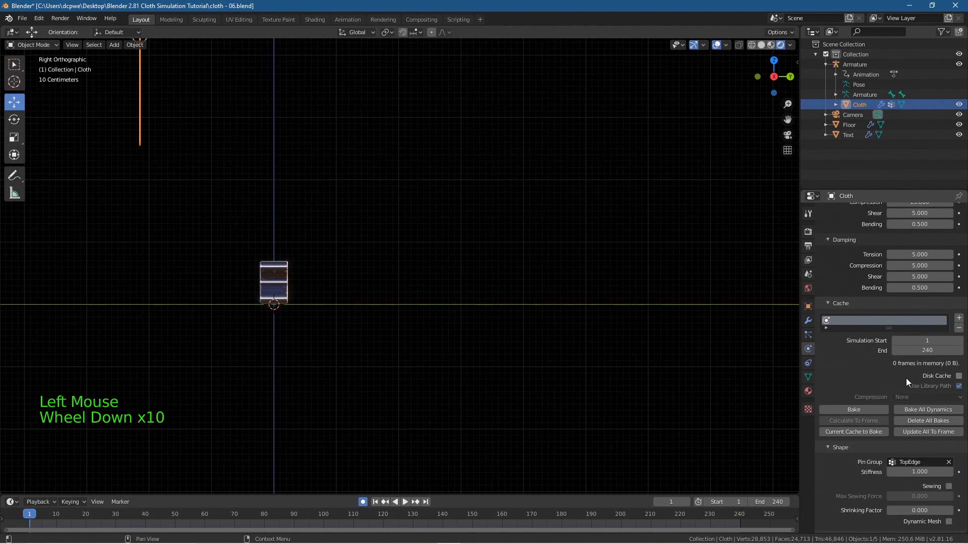
{"action": "left_click", "coordinate": [924, 410]}
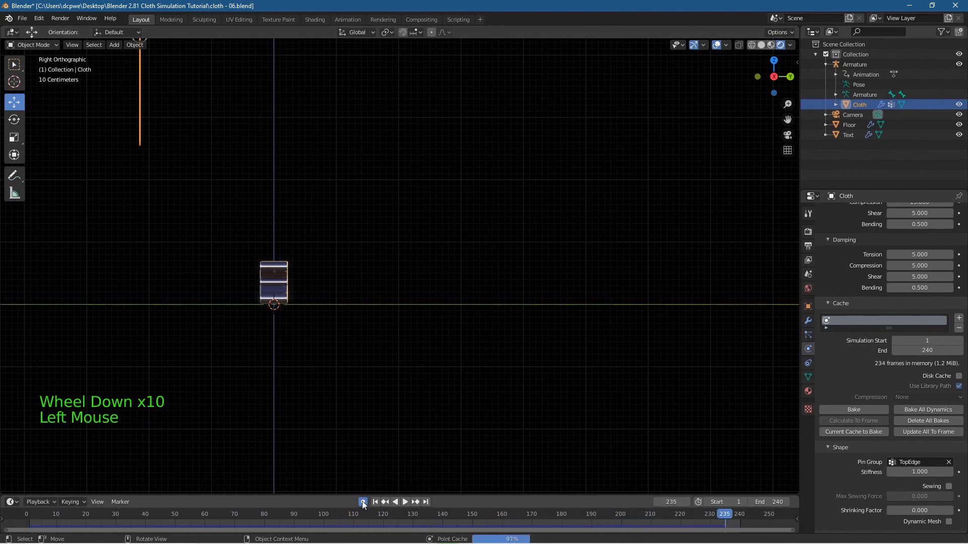
Step: Turn off auto keying and play the rebaked animation through the camera, stopping it at frame 106
{"action": "left_click", "coordinate": [370, 428]}
{"action": "key", "text": "KP_0"}
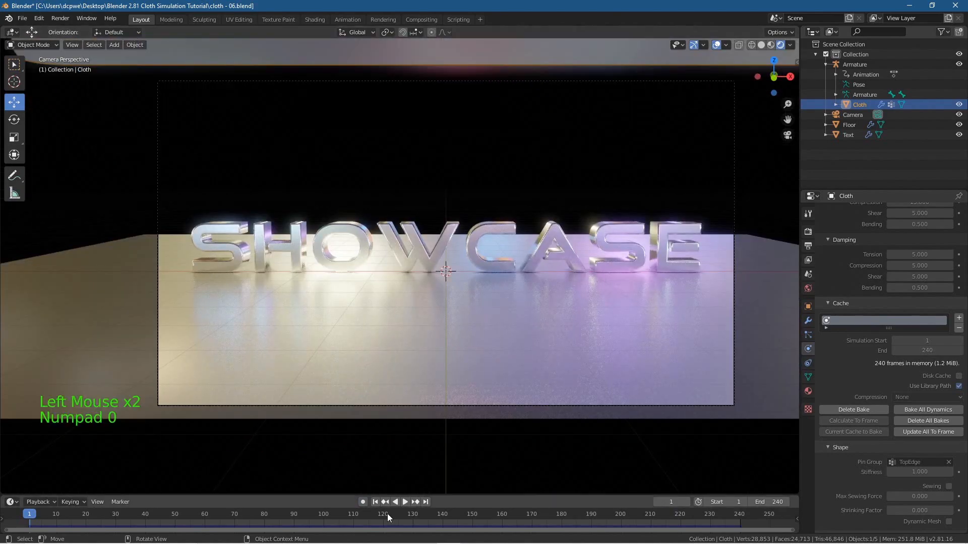
{"action": "left_click", "coordinate": [405, 502]}
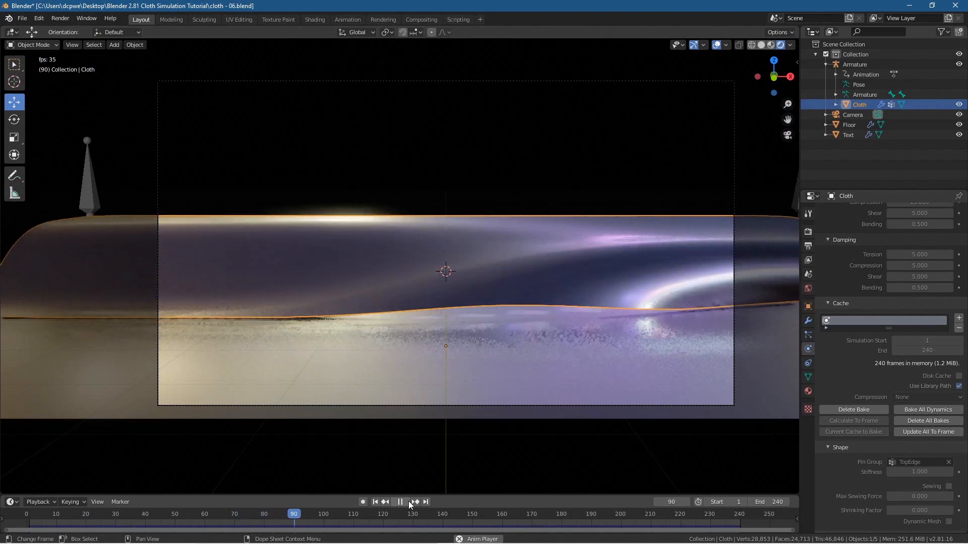
{"action": "left_click", "coordinate": [399, 502]}
Step: Start saving the scene as a separate file in the Blender 2.81 Cloth Simulation Tutorial folder
{"action": "left_click", "coordinate": [22, 19]}
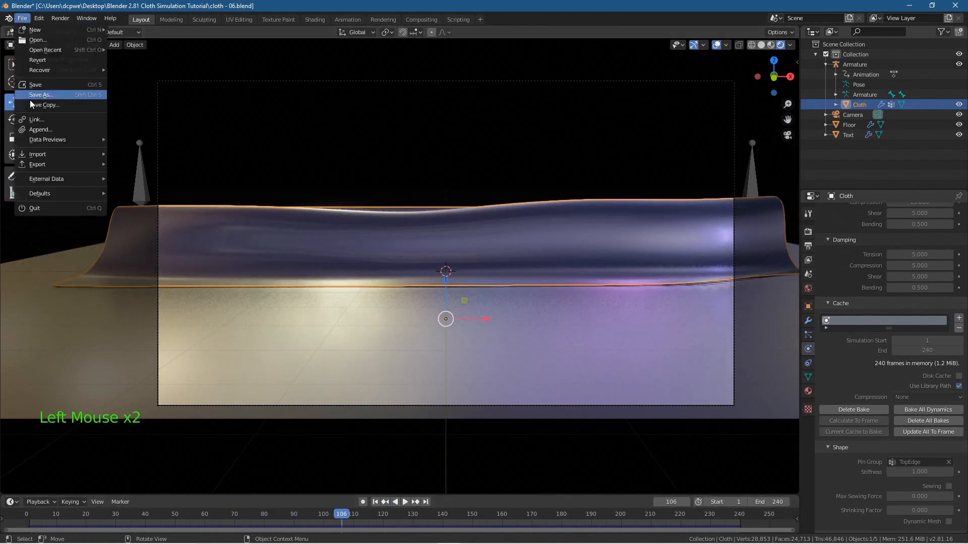
{"action": "left_click", "coordinate": [31, 97]}
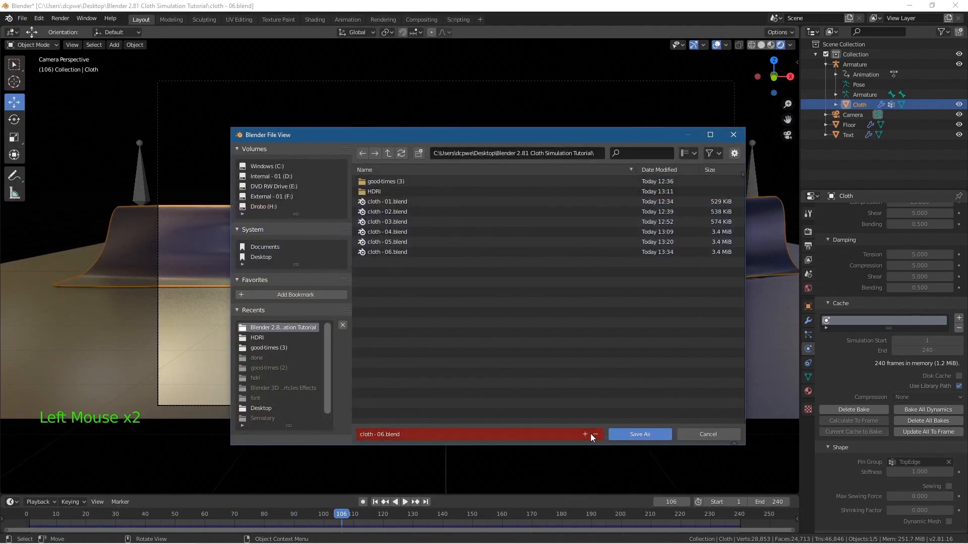